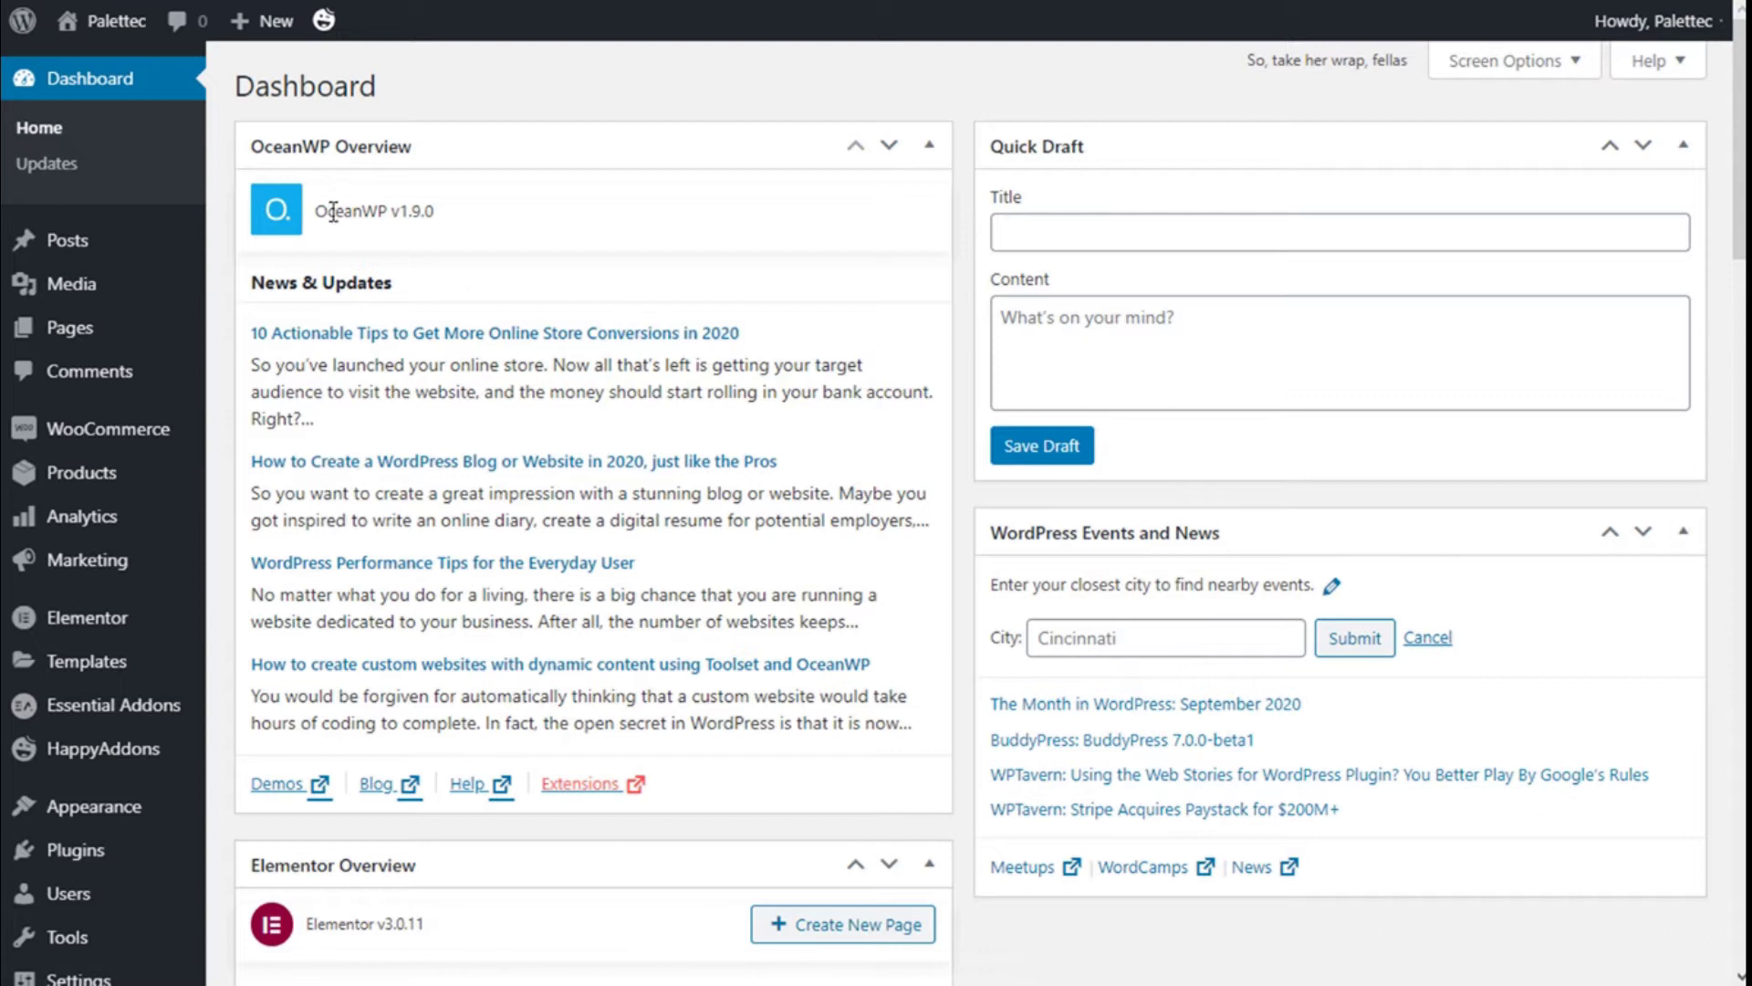
Visit the store, open the Product 3 page and launch the Customizer from it
{"action": "mouse_move", "coordinate": [126, 41]}
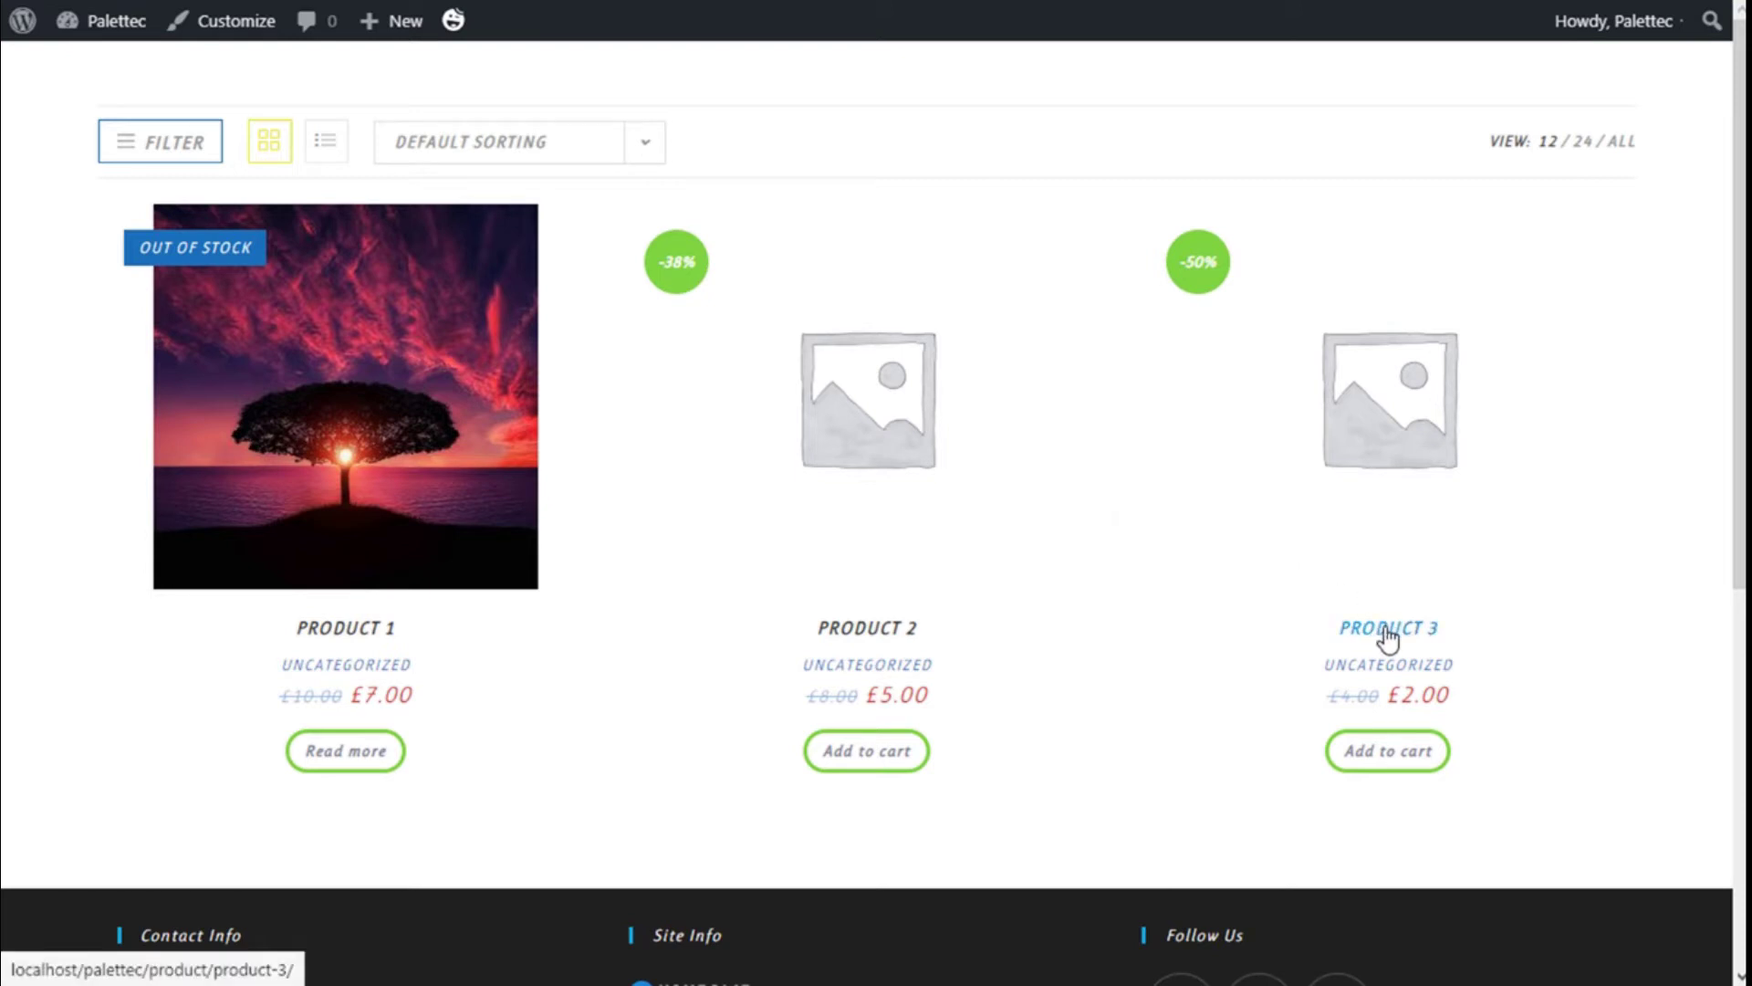
{"action": "left_click", "coordinate": [1386, 604]}
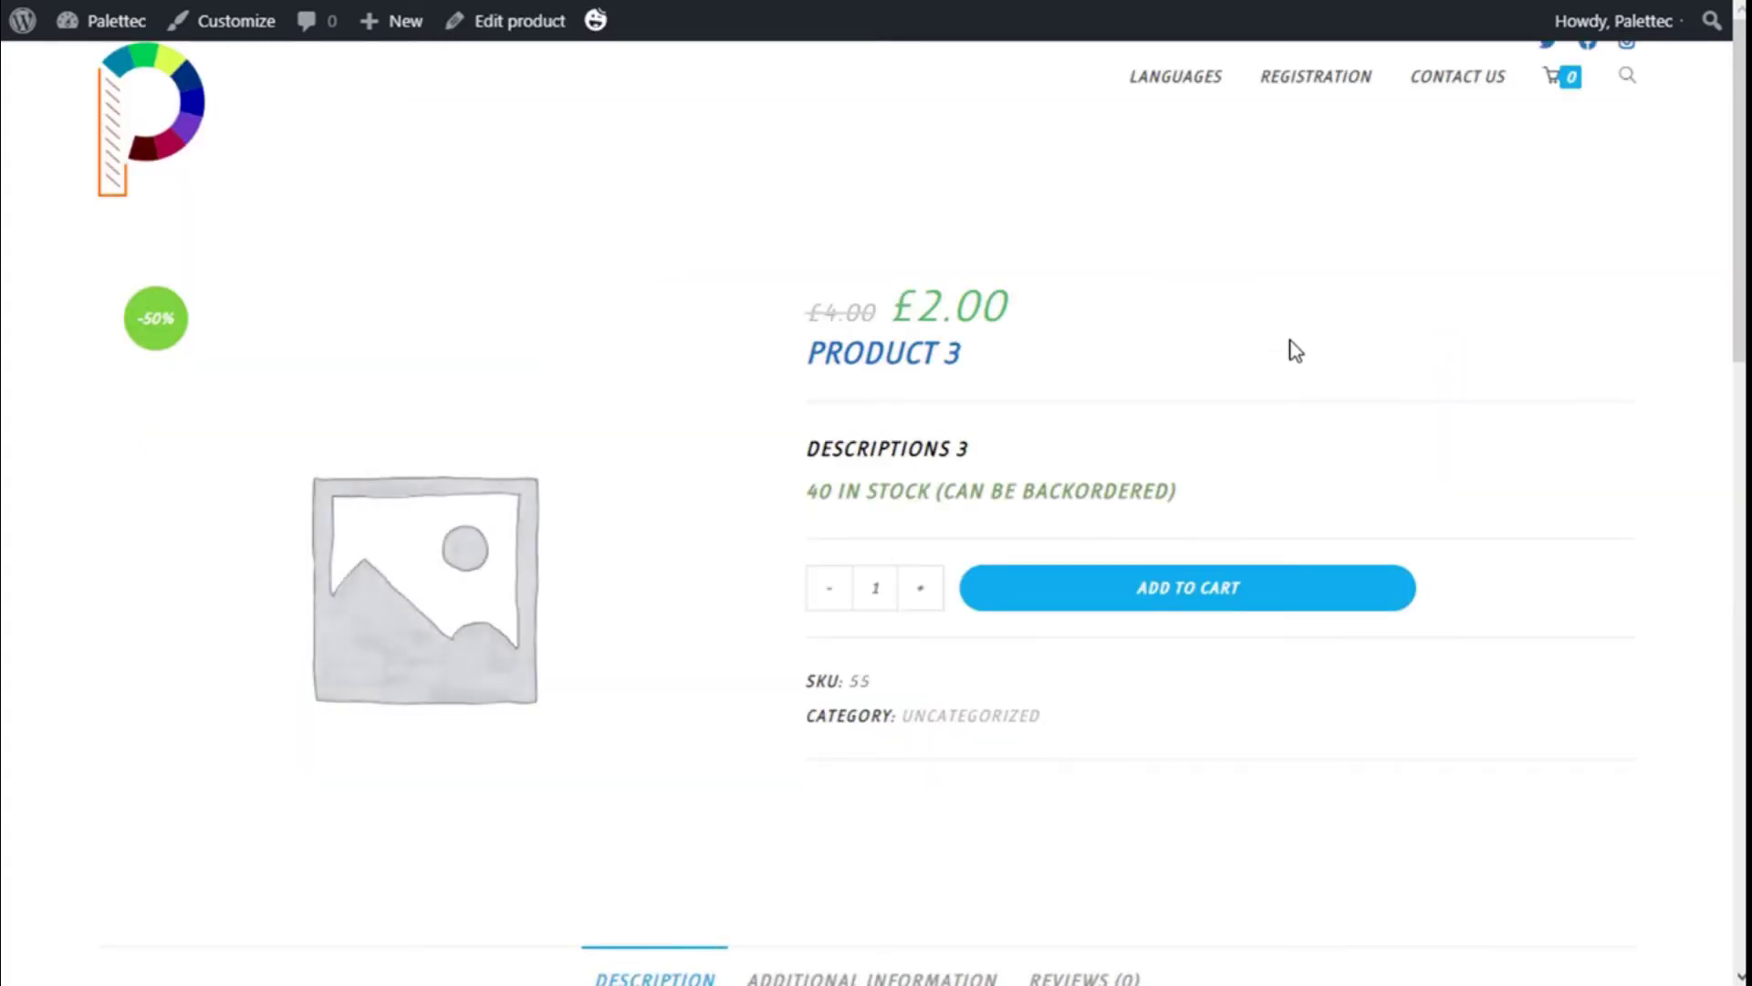
{"action": "scroll", "coordinate": [1283, 264], "scroll_direction": "down", "scroll_amount": 3}
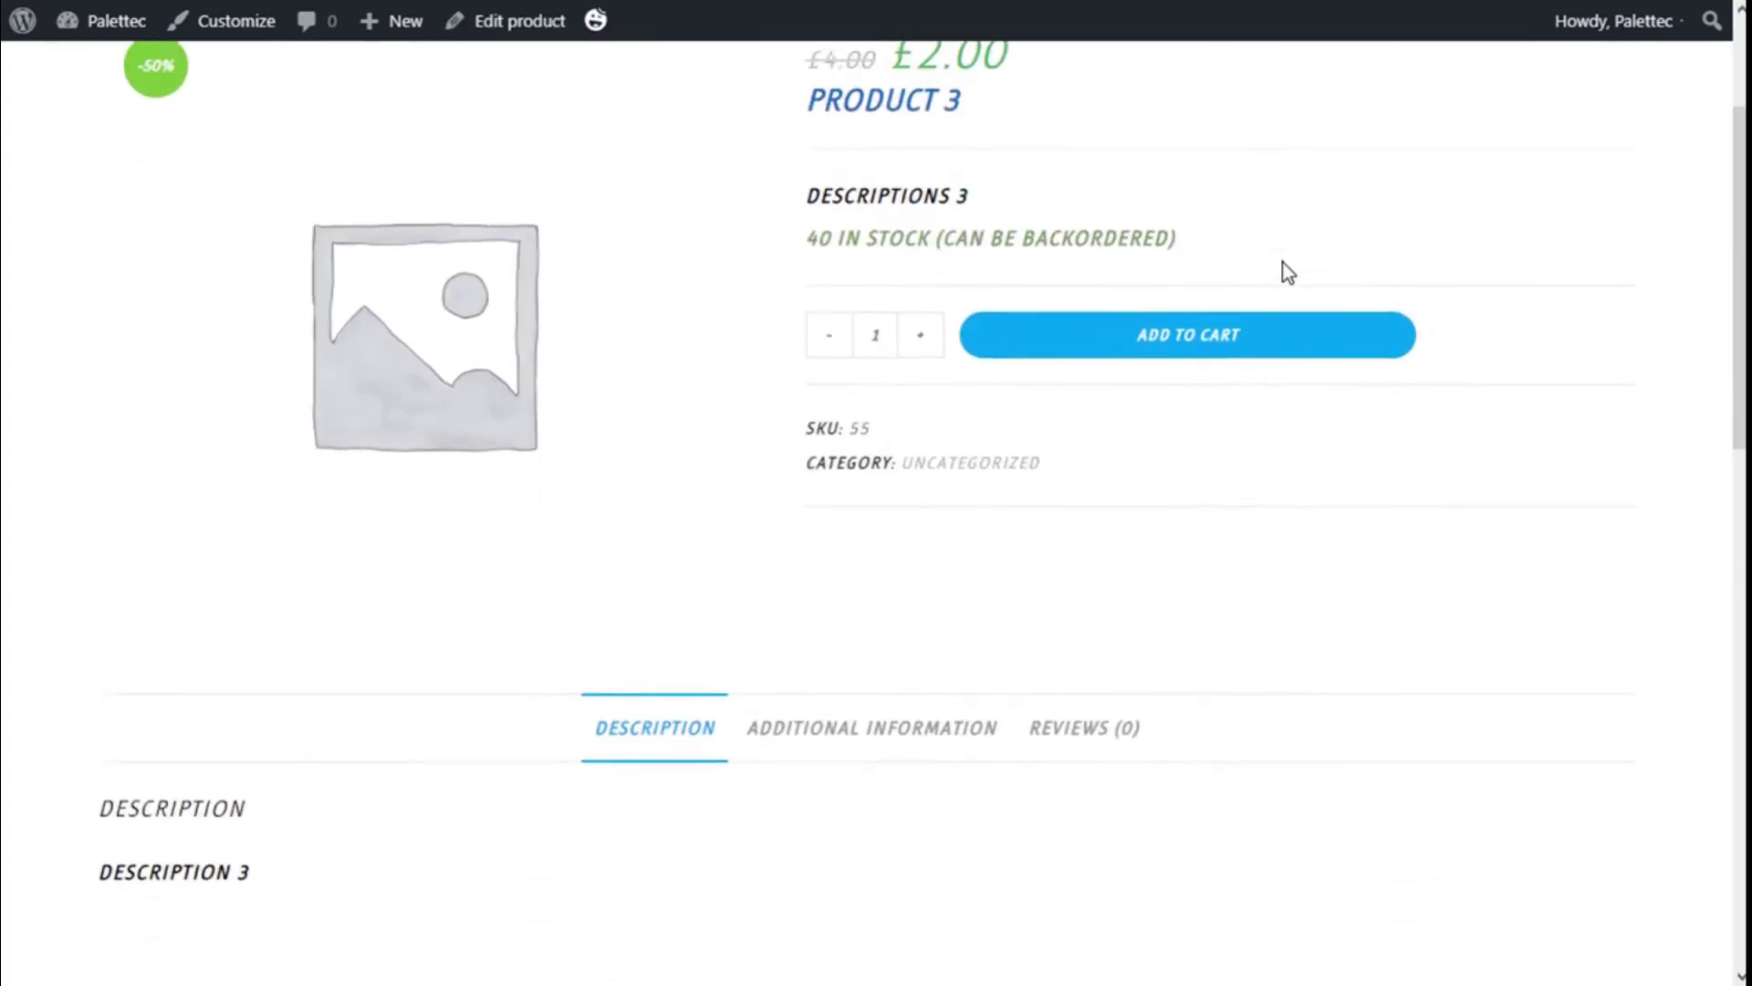
{"action": "scroll", "coordinate": [1282, 263], "scroll_direction": "up", "scroll_amount": 3}
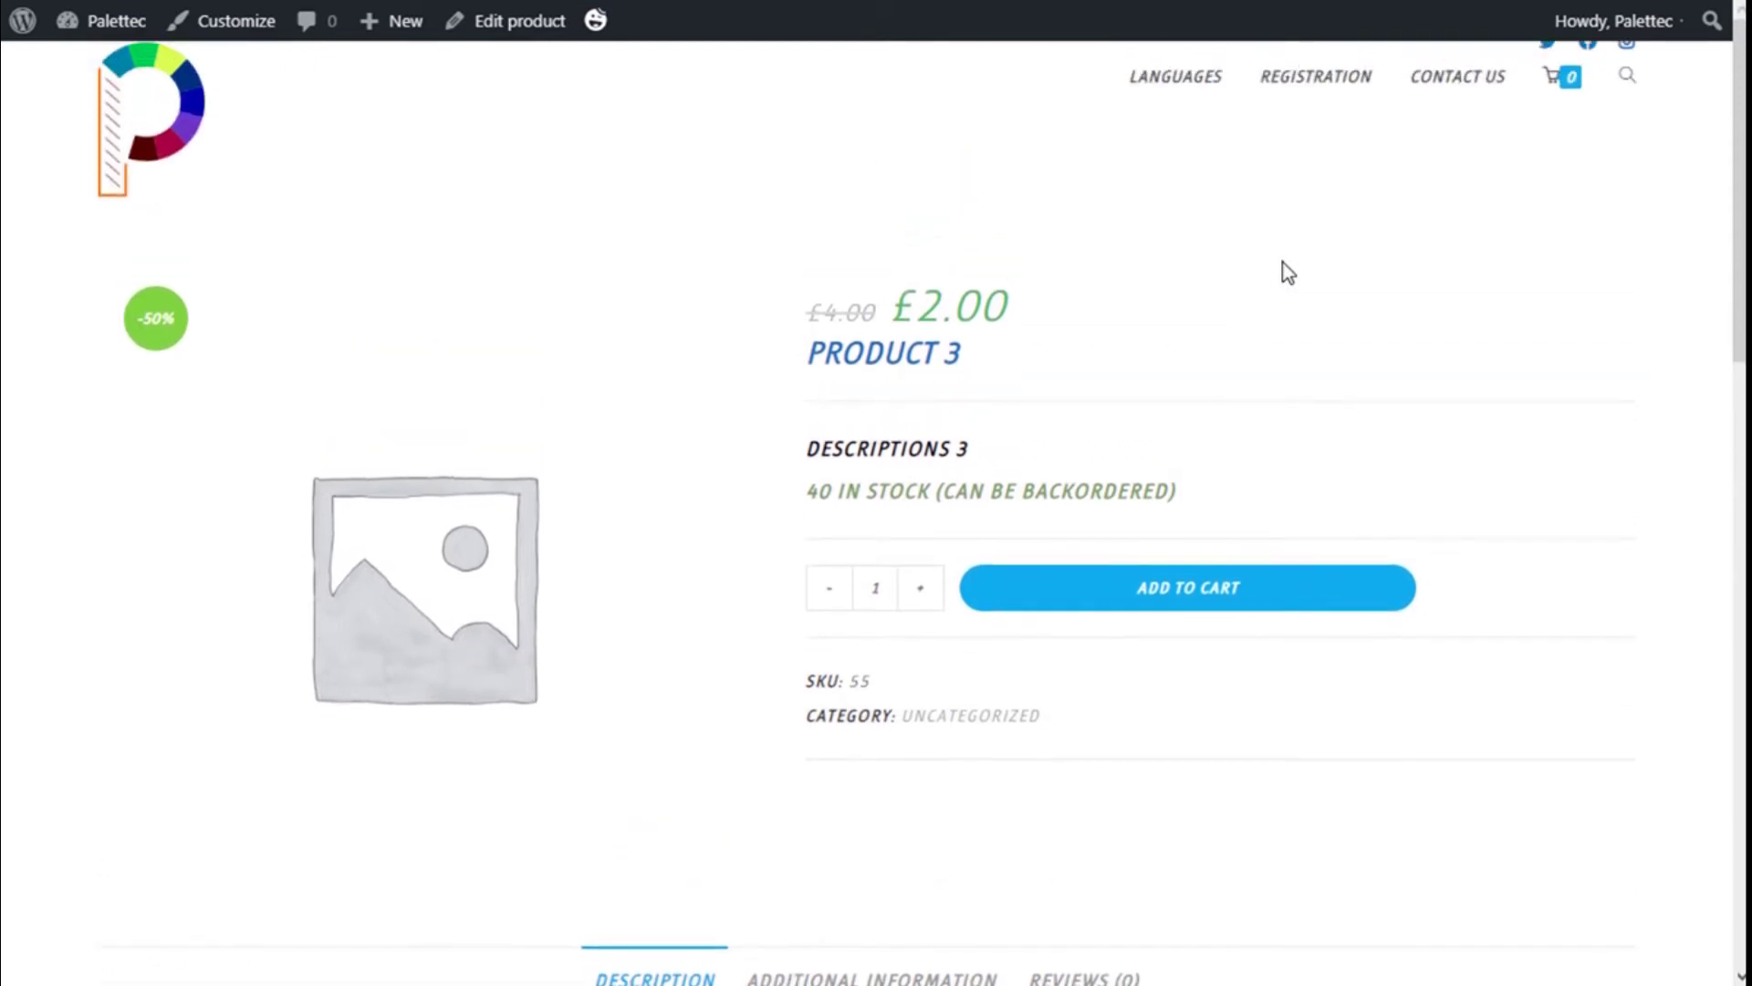
{"action": "left_click", "coordinate": [233, 31]}
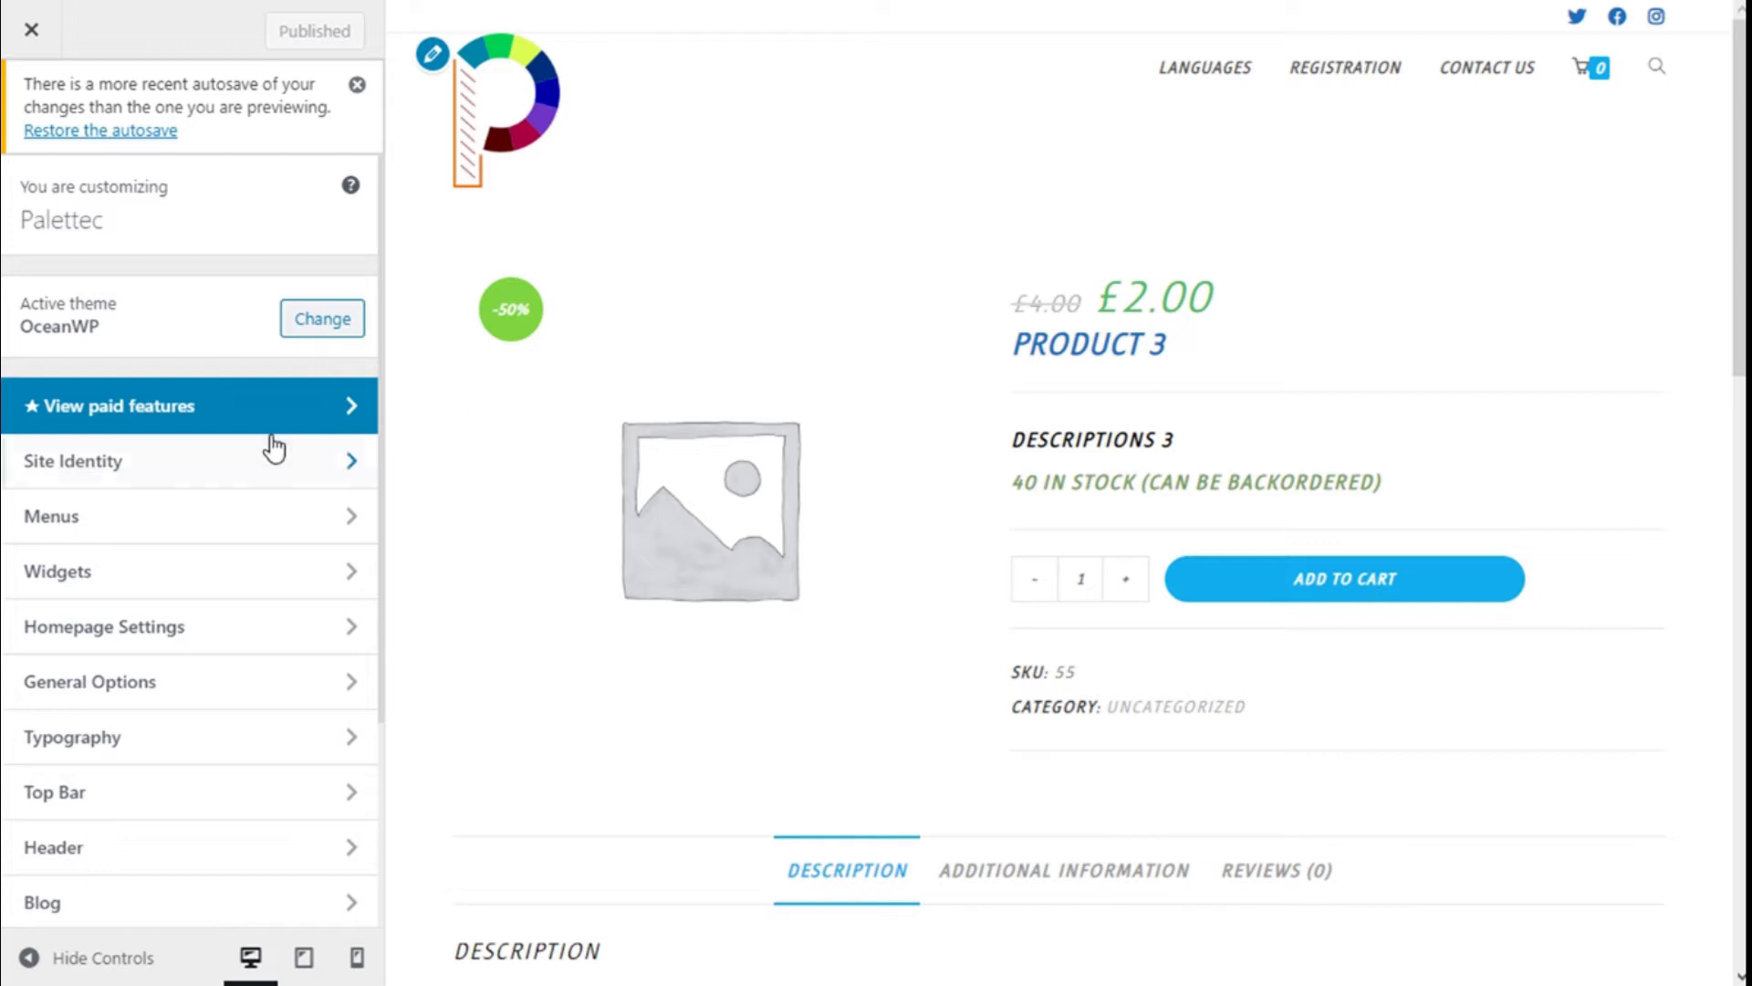
Open the WooCommerce > Single Product section in the Customizer sidebar
{"action": "scroll", "coordinate": [210, 485], "scroll_direction": "down", "scroll_amount": 3}
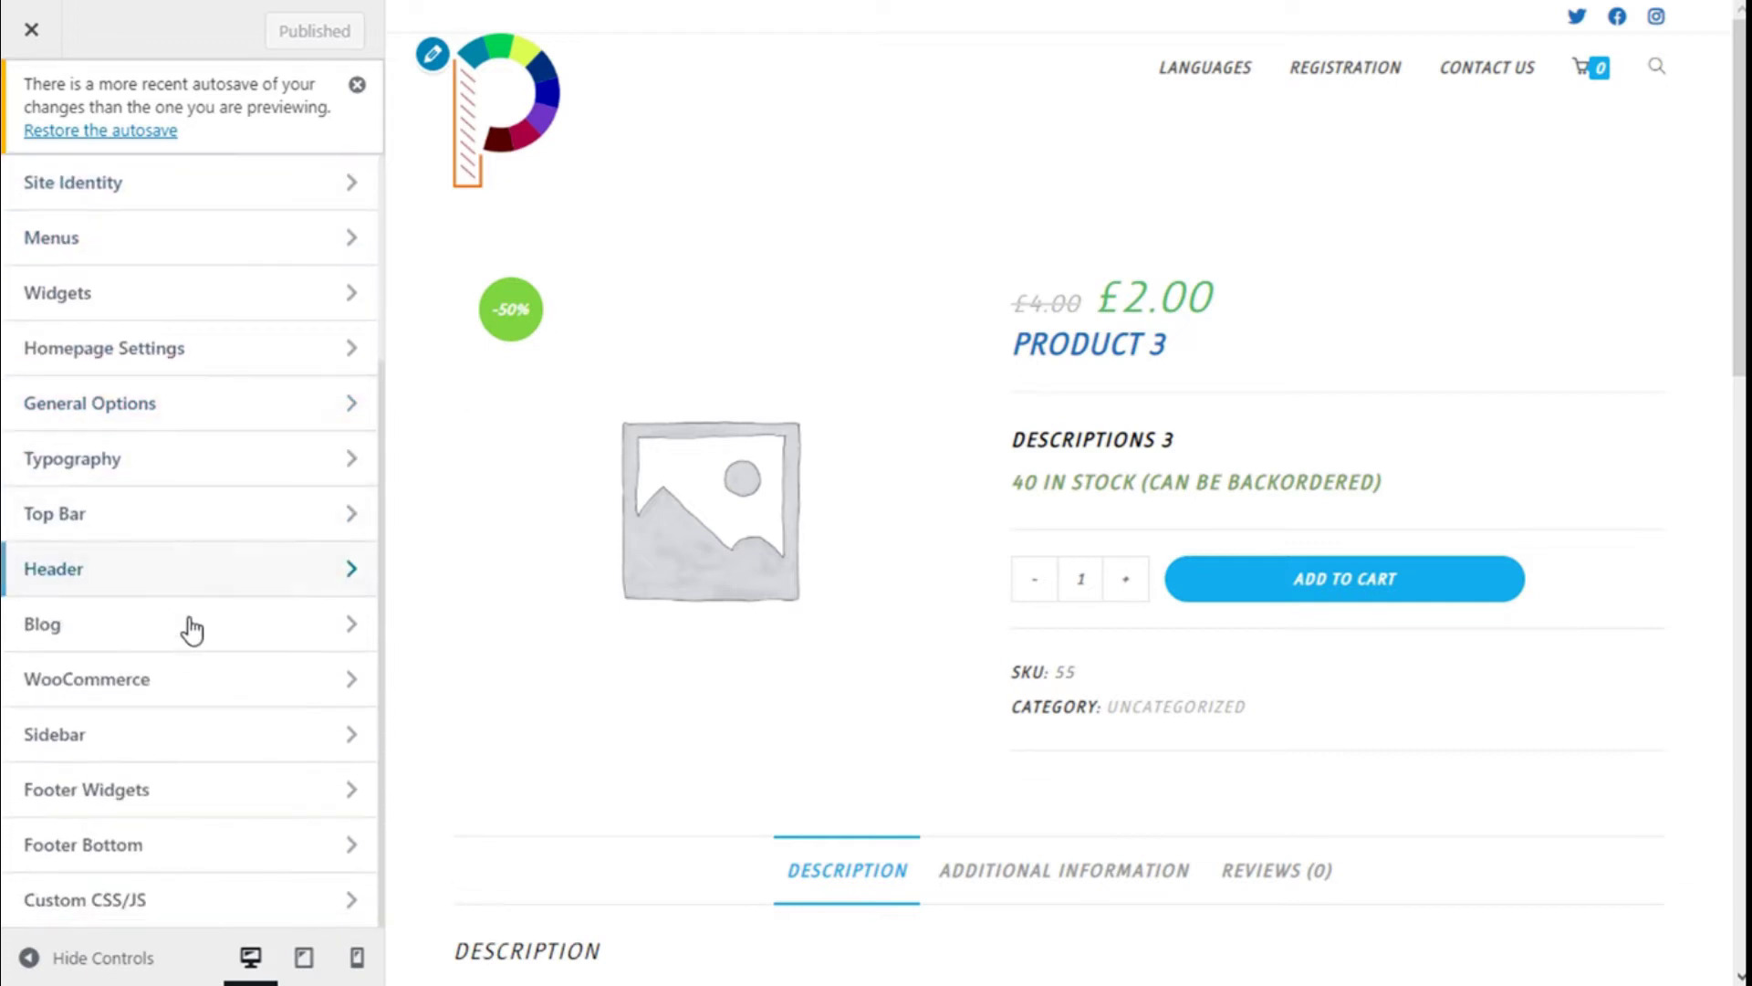
{"action": "left_click", "coordinate": [150, 692]}
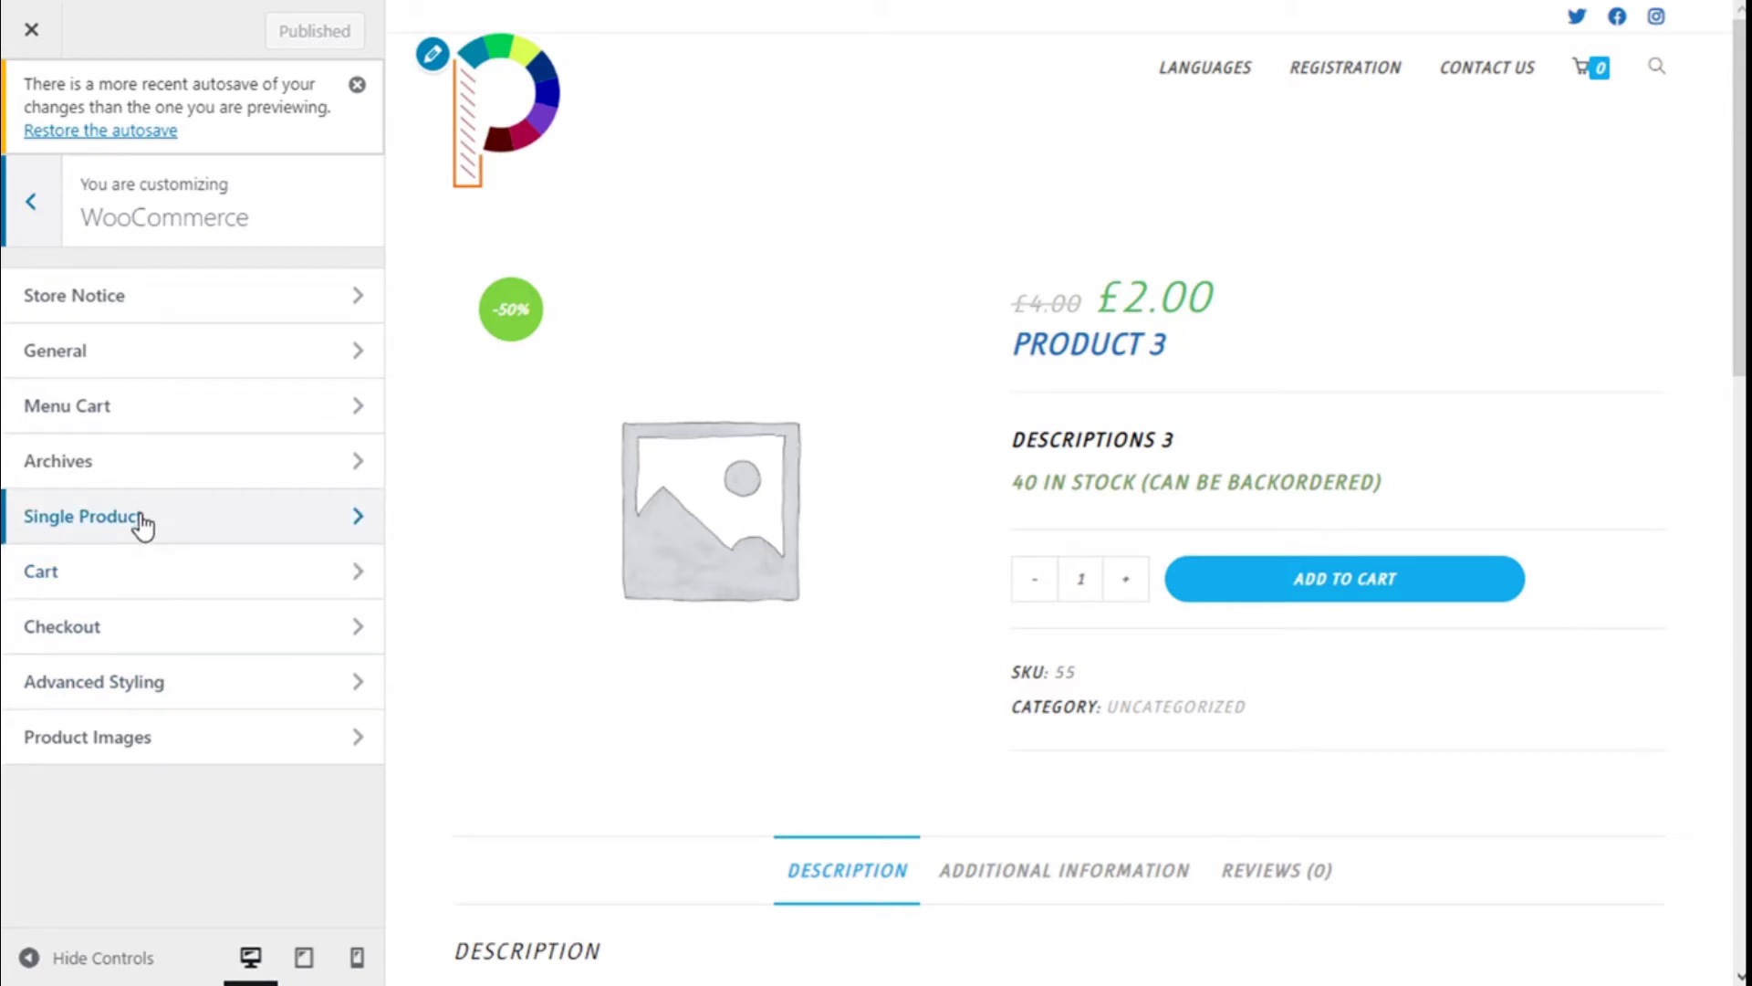
{"action": "left_click", "coordinate": [183, 519]}
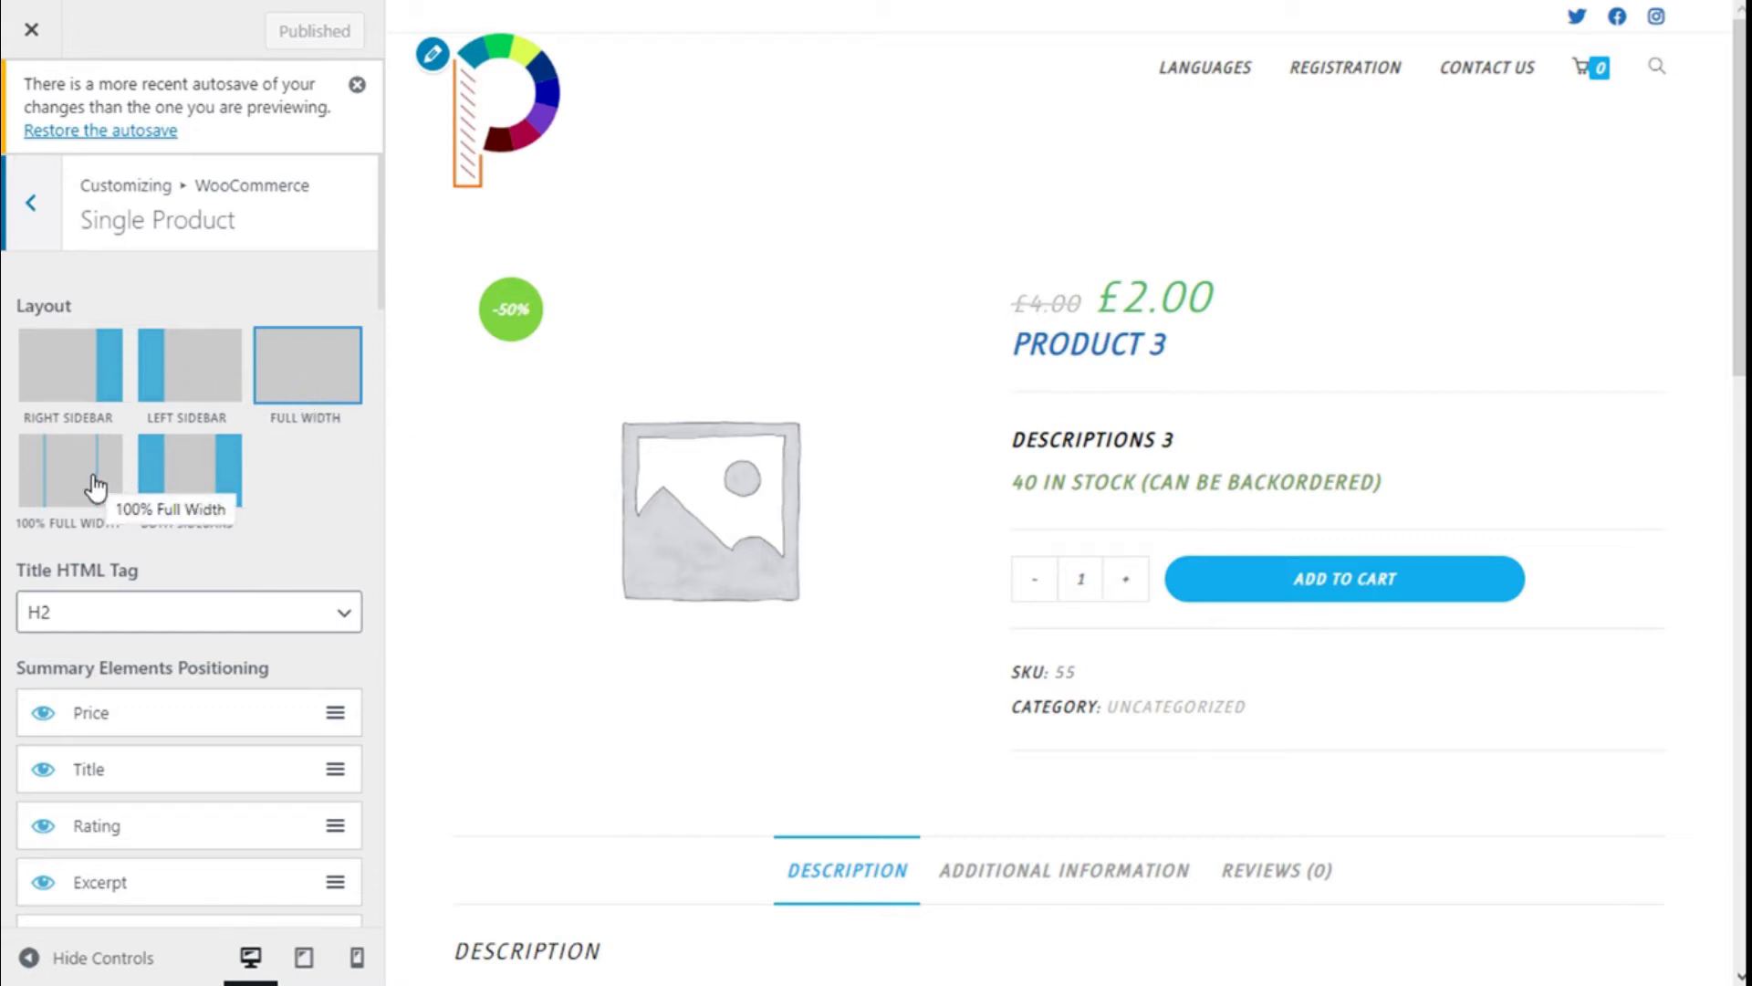
Review the product title HTML tag choices, keeping H2
{"action": "scroll", "coordinate": [303, 427], "scroll_direction": "down", "scroll_amount": 3}
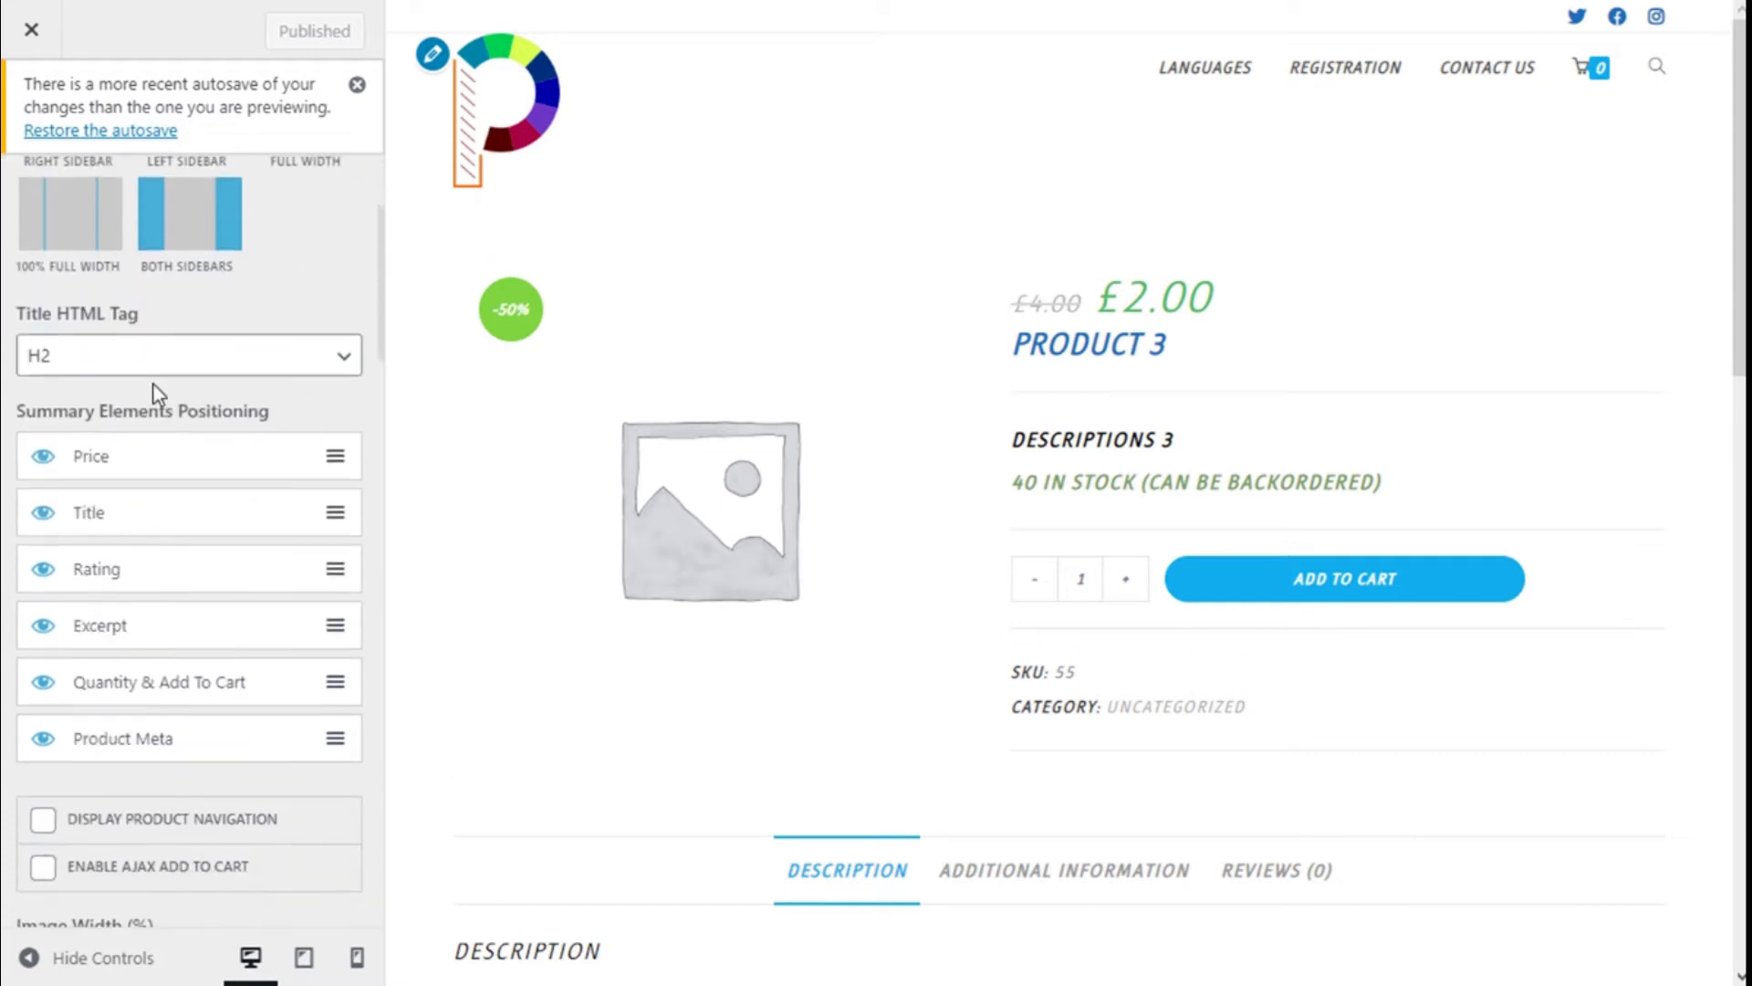
{"action": "left_click", "coordinate": [103, 363]}
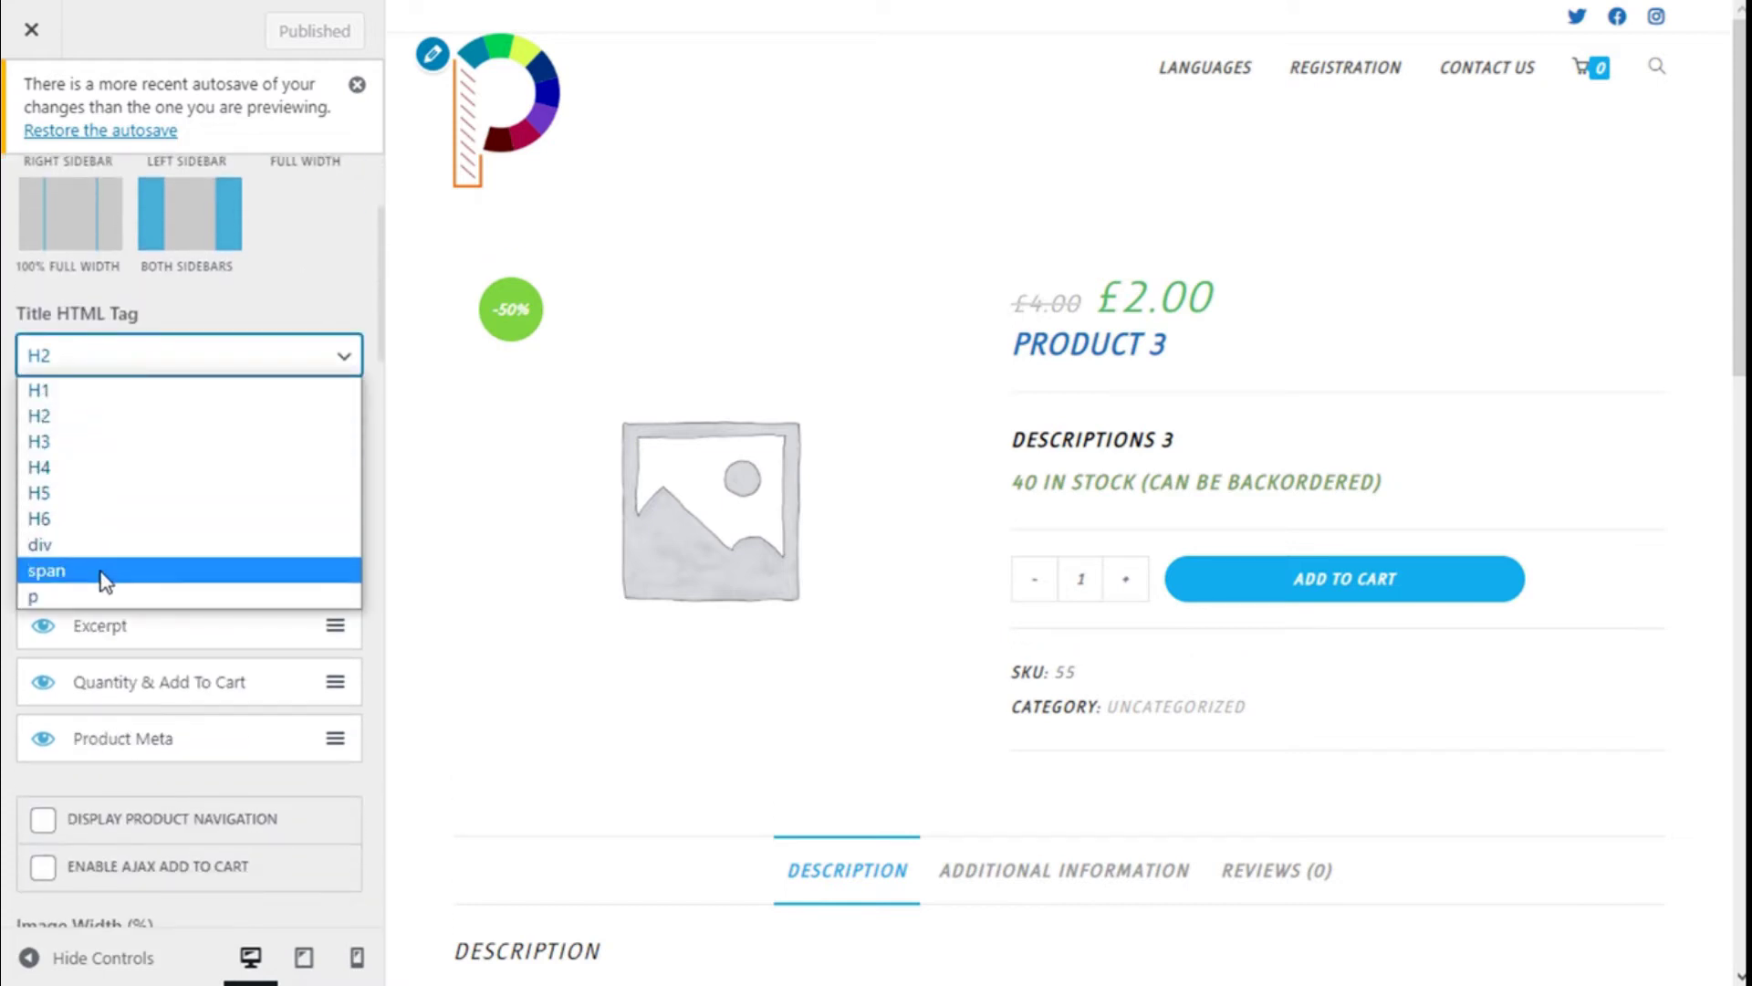
{"action": "left_click", "coordinate": [201, 296]}
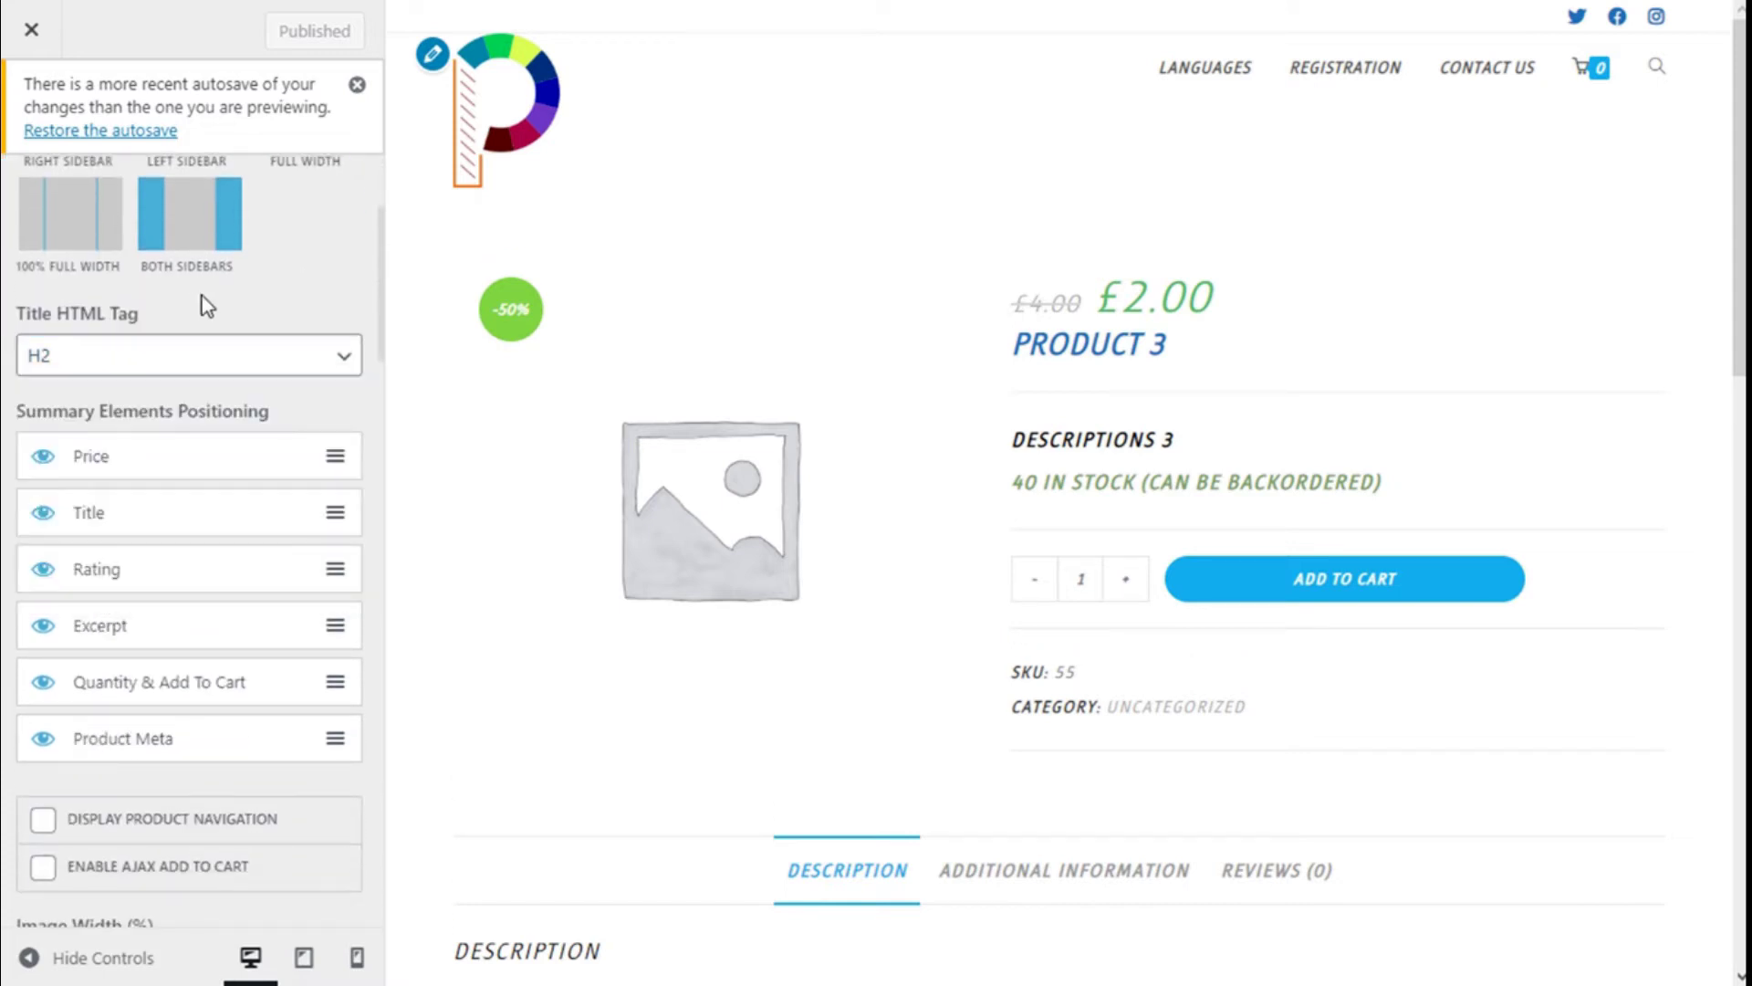
Move Title above Price in the summary elements and enable Display Product Navigation
{"action": "scroll", "coordinate": [228, 447], "scroll_direction": "down", "scroll_amount": 2}
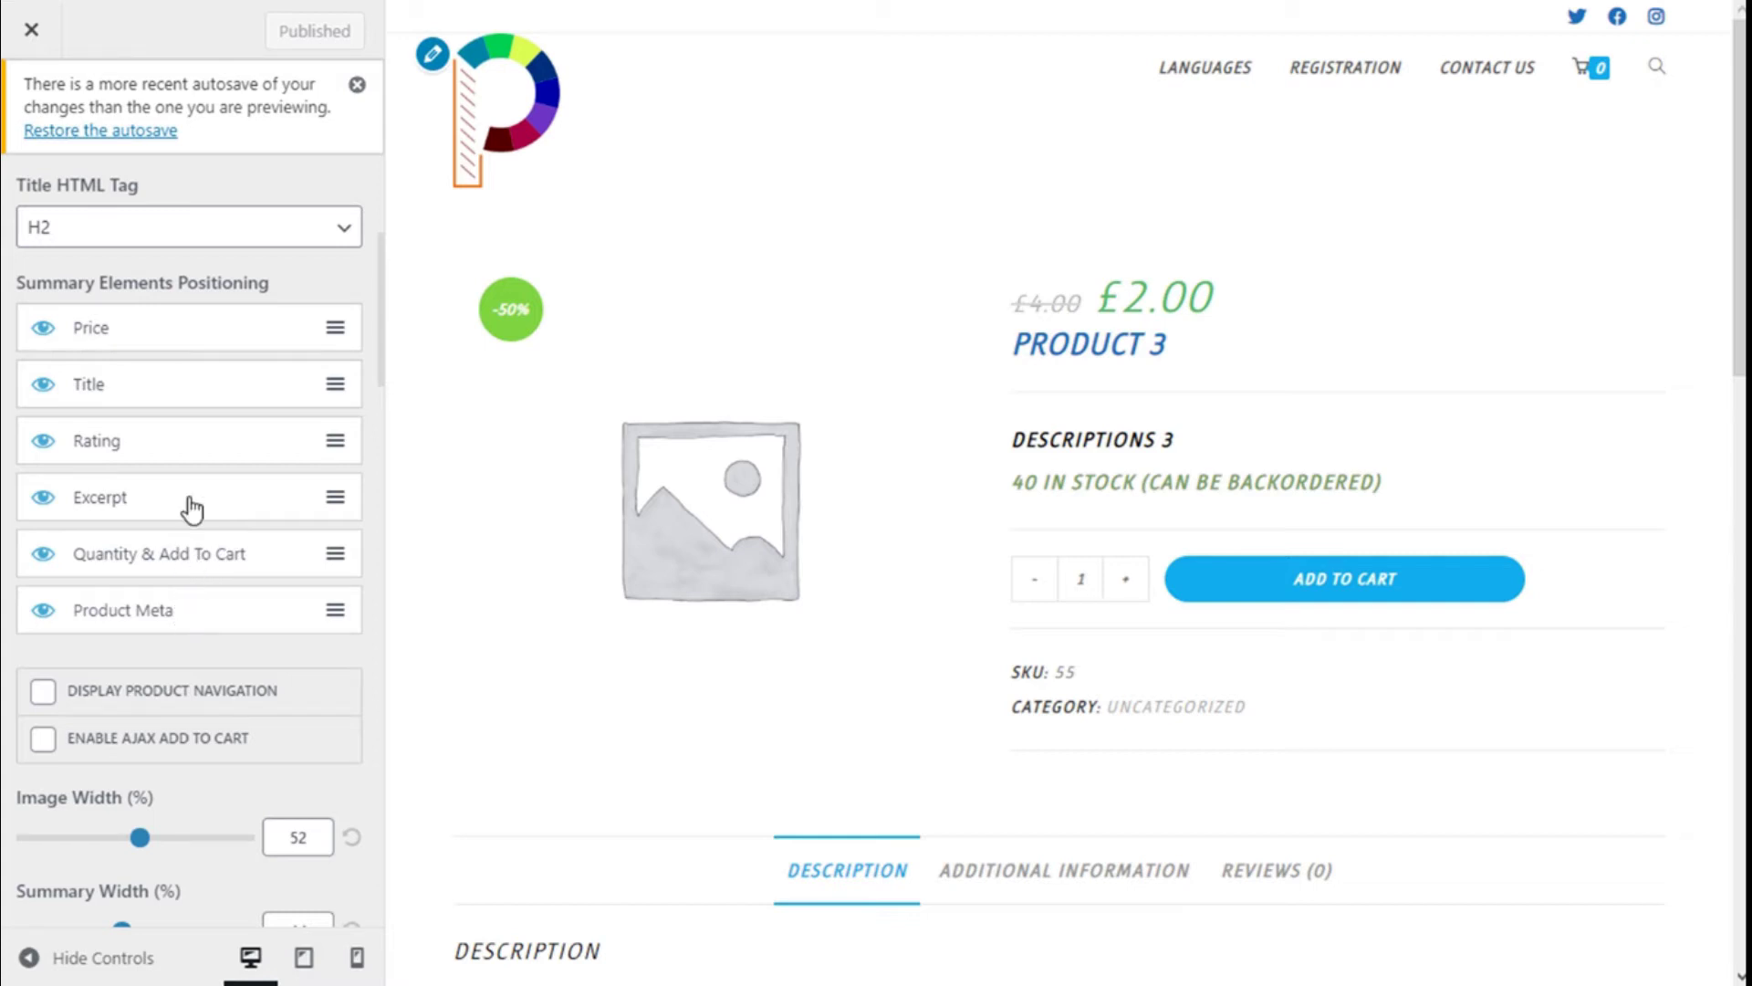
{"action": "scroll", "coordinate": [187, 511], "scroll_direction": "down", "scroll_amount": 1}
{"action": "left_click_drag", "start_coordinate": [163, 283], "coordinate": [168, 193]}
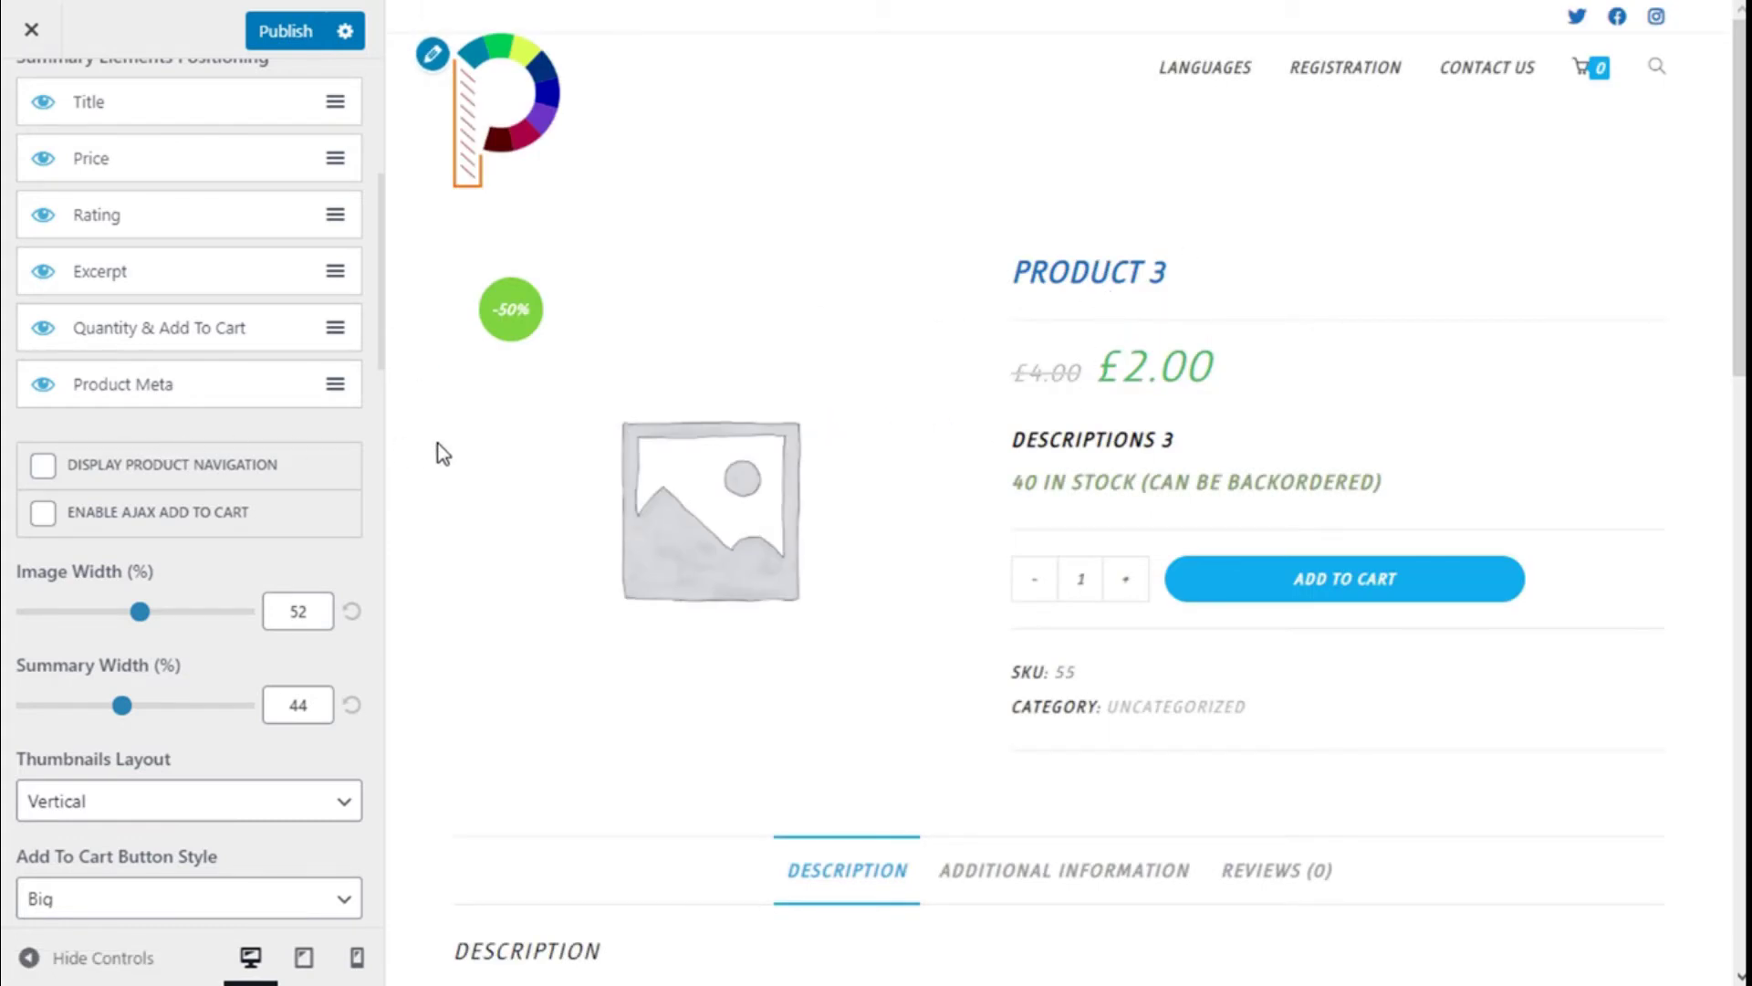
{"action": "left_click", "coordinate": [42, 466]}
Publish the changes, reload the Customizer, and reopen WooCommerce > Single Product
{"action": "left_click", "coordinate": [288, 39]}
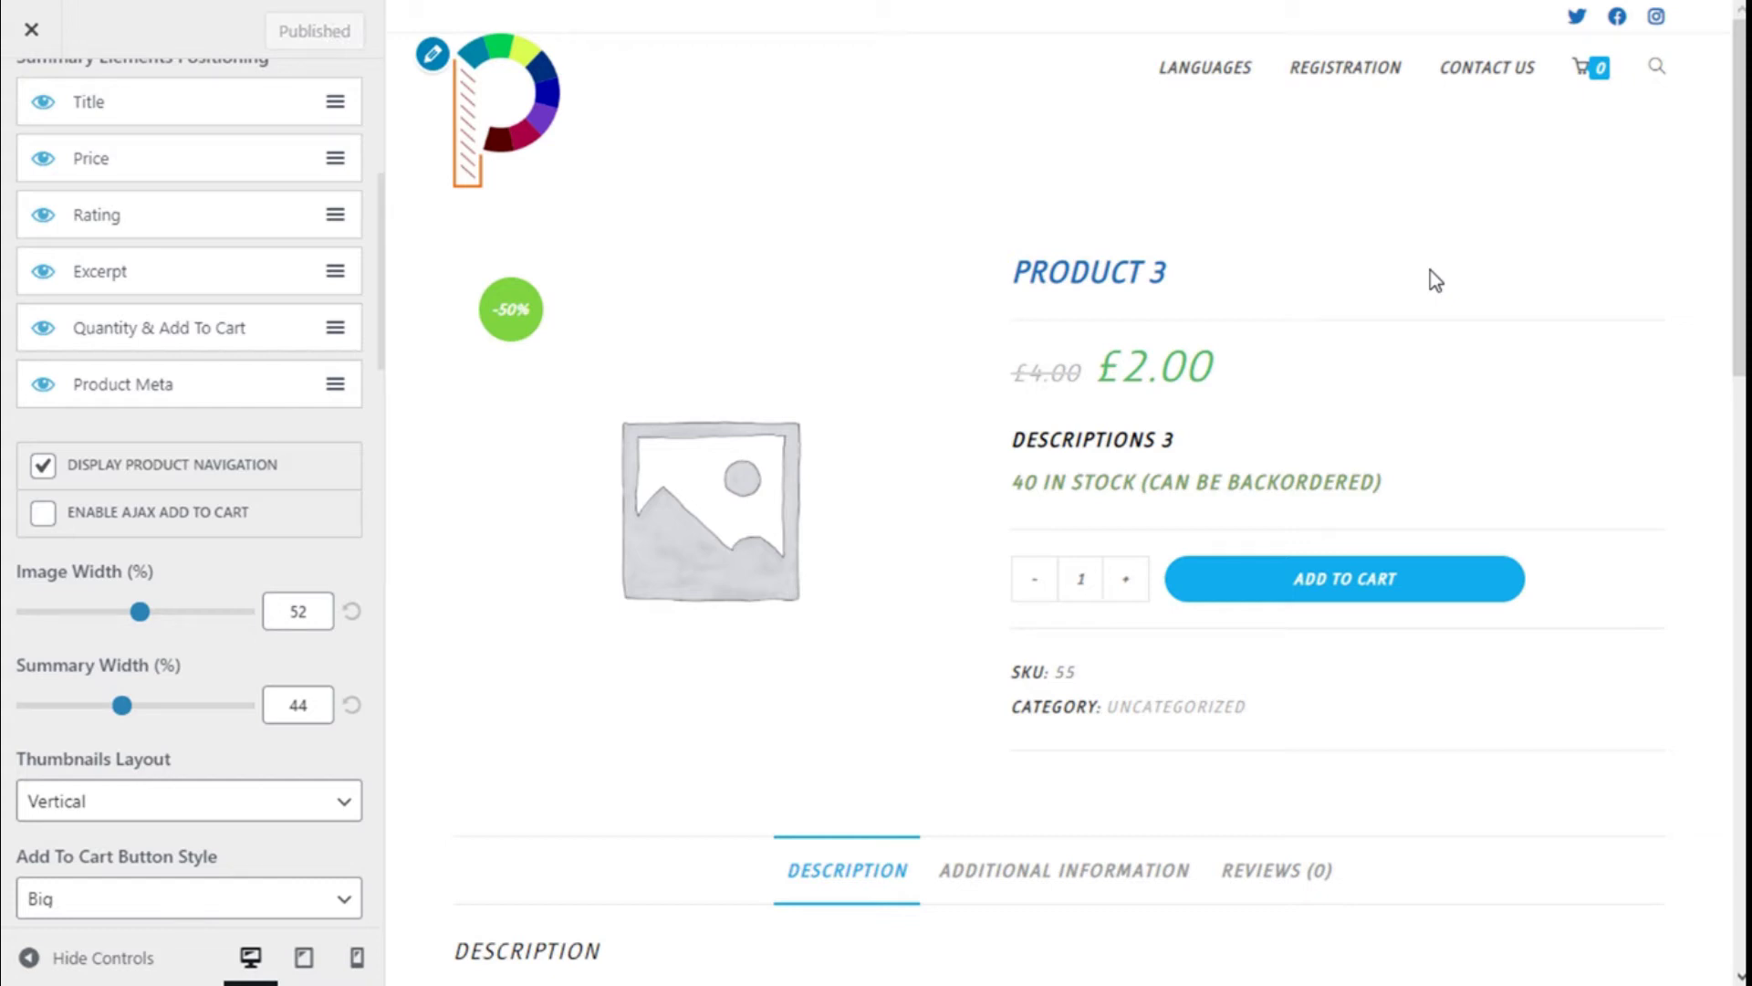
{"action": "key", "text": "F5"}
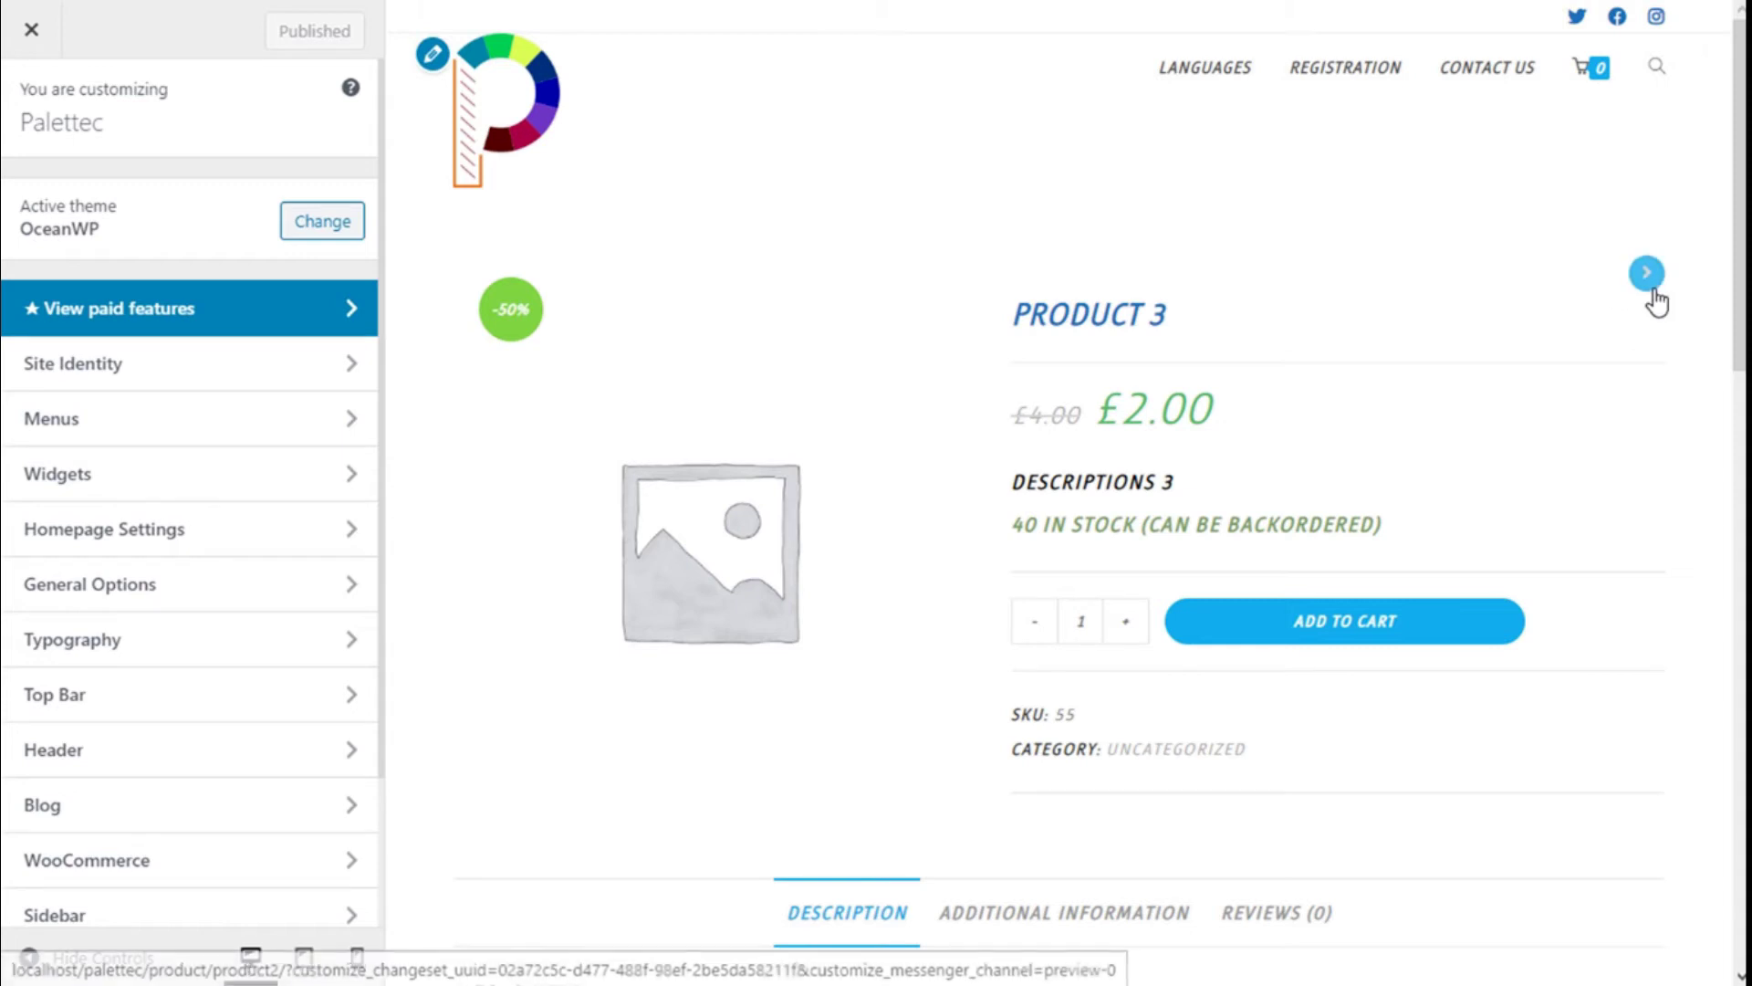
{"action": "scroll", "coordinate": [168, 767], "scroll_direction": "down", "scroll_amount": 2}
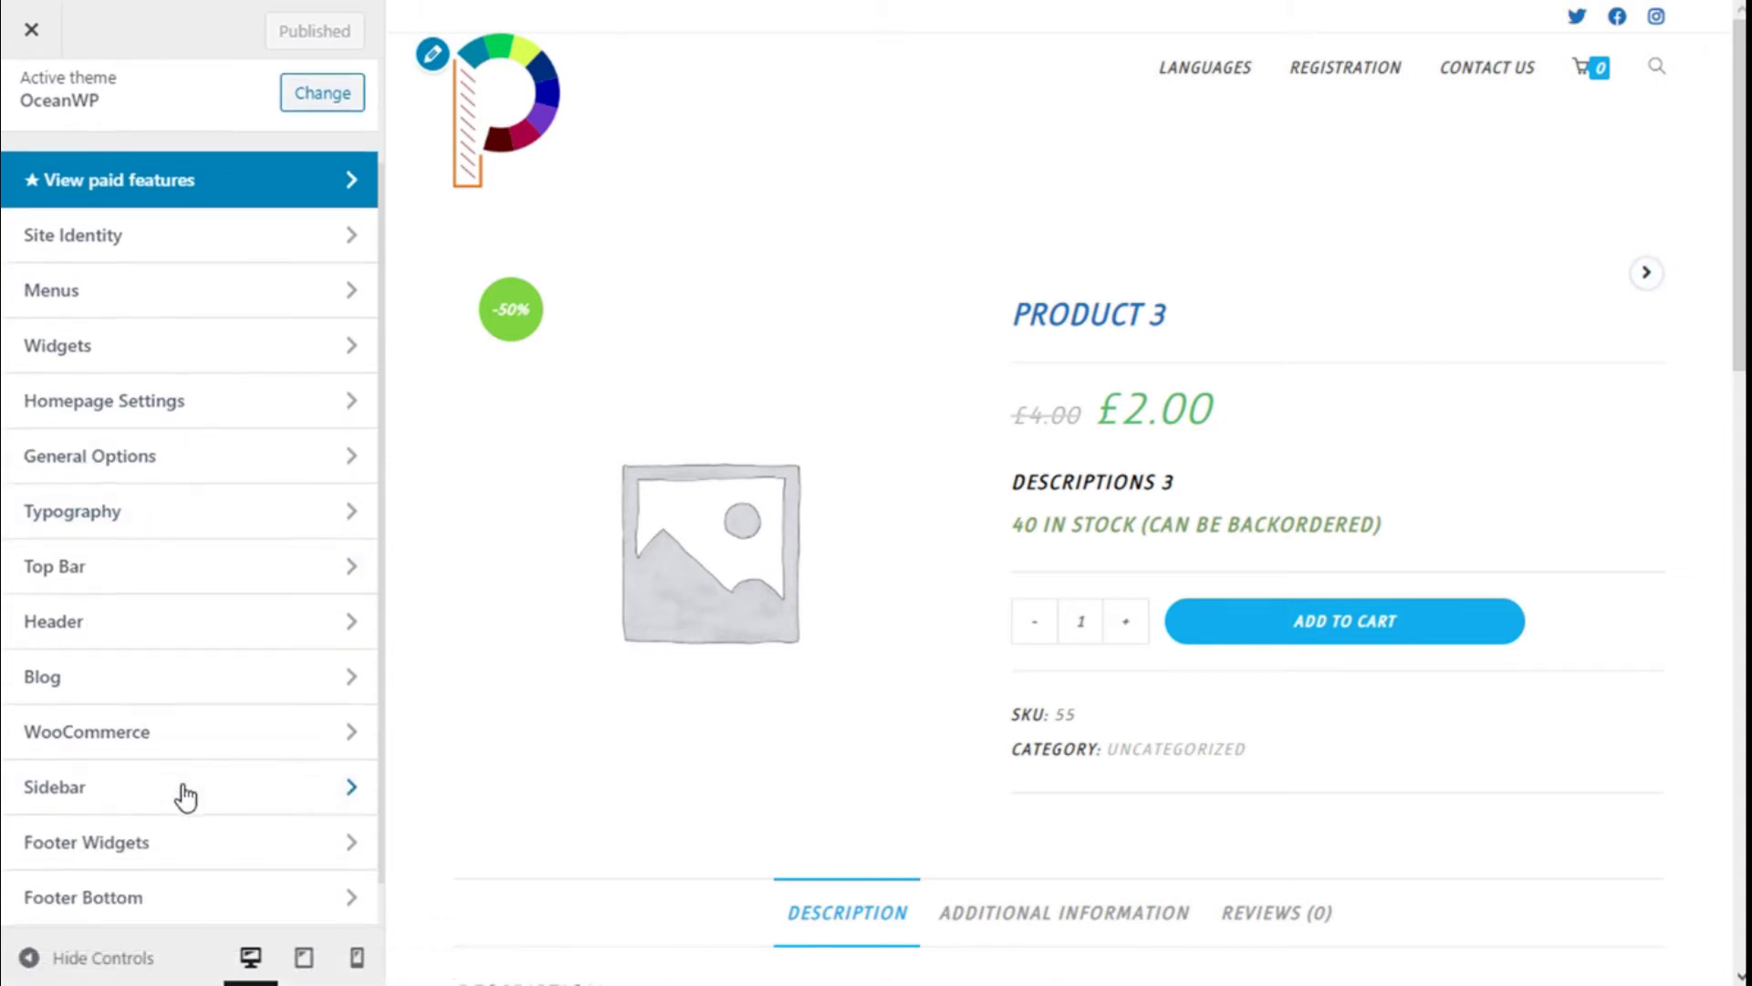
{"action": "left_click", "coordinate": [141, 730]}
{"action": "left_click", "coordinate": [168, 435]}
Scroll down to the thumbnail layout choices and view them
{"action": "scroll", "coordinate": [252, 374], "scroll_direction": "down", "scroll_amount": 3}
{"action": "scroll", "coordinate": [256, 379], "scroll_direction": "down", "scroll_amount": 3}
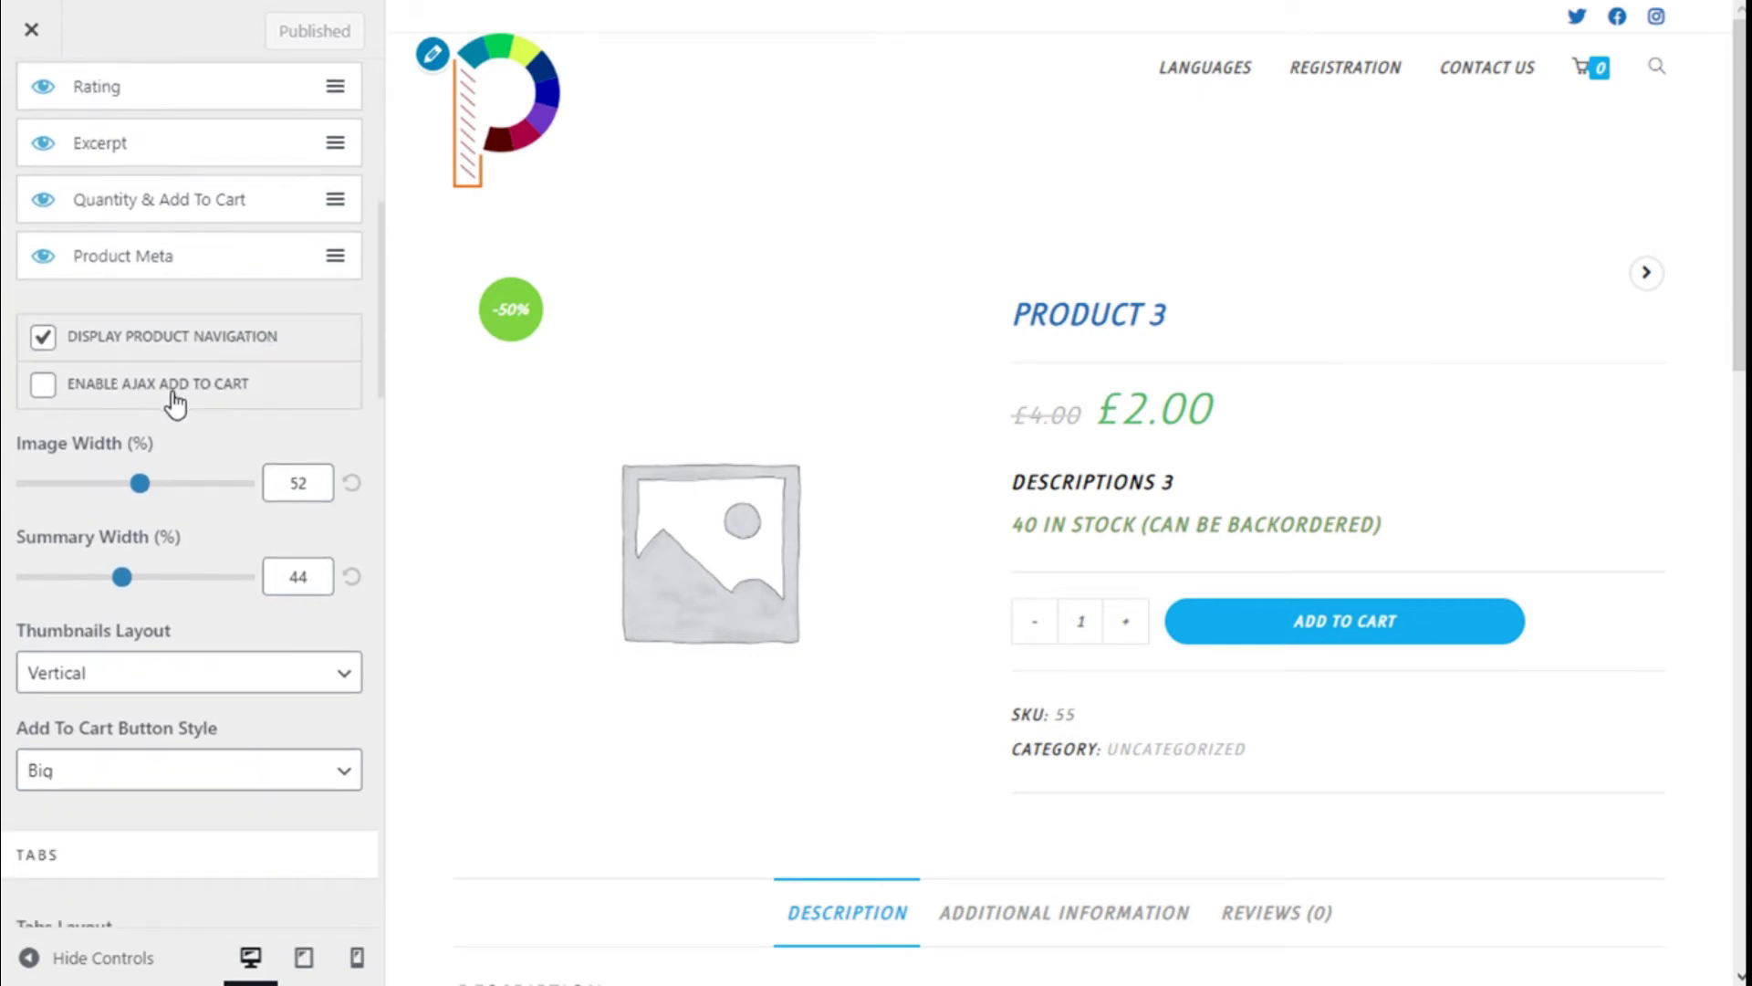
{"action": "scroll", "coordinate": [822, 372], "scroll_direction": "down", "scroll_amount": 3}
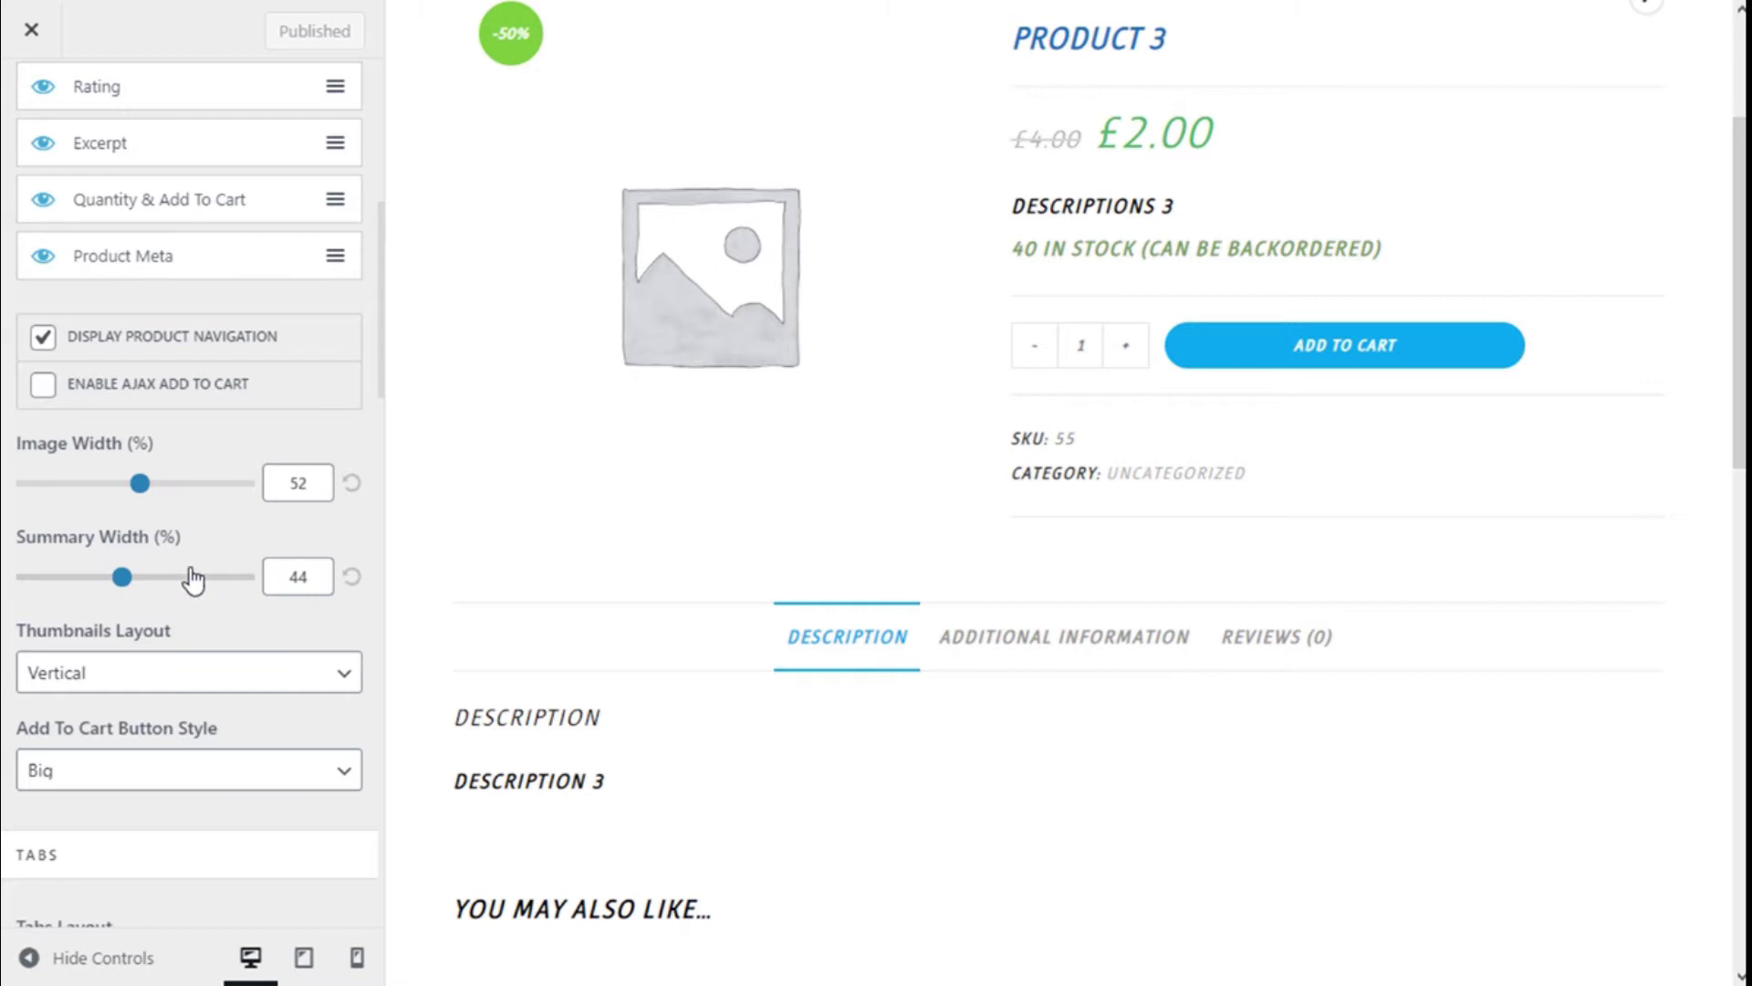
{"action": "scroll", "coordinate": [196, 547], "scroll_direction": "down", "scroll_amount": 3}
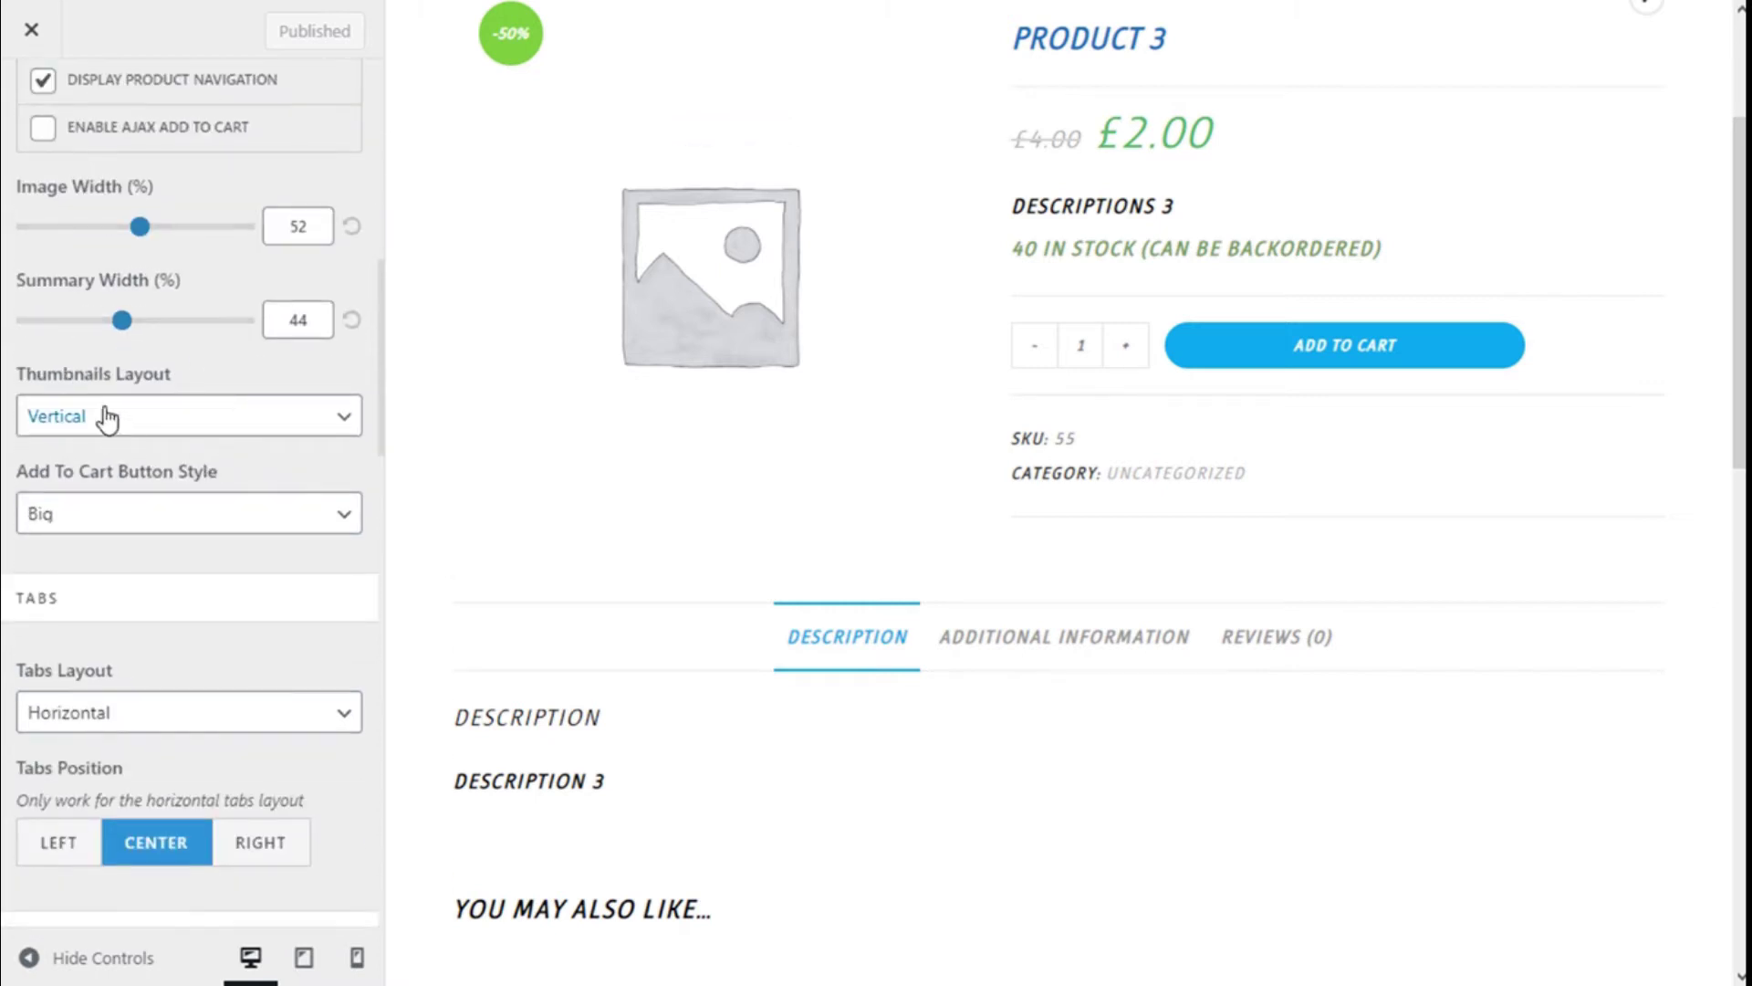
{"action": "left_click", "coordinate": [176, 420]}
{"action": "left_click", "coordinate": [192, 365]}
{"action": "scroll", "coordinate": [187, 388], "scroll_direction": "down", "scroll_amount": 2}
{"action": "left_click", "coordinate": [160, 401]}
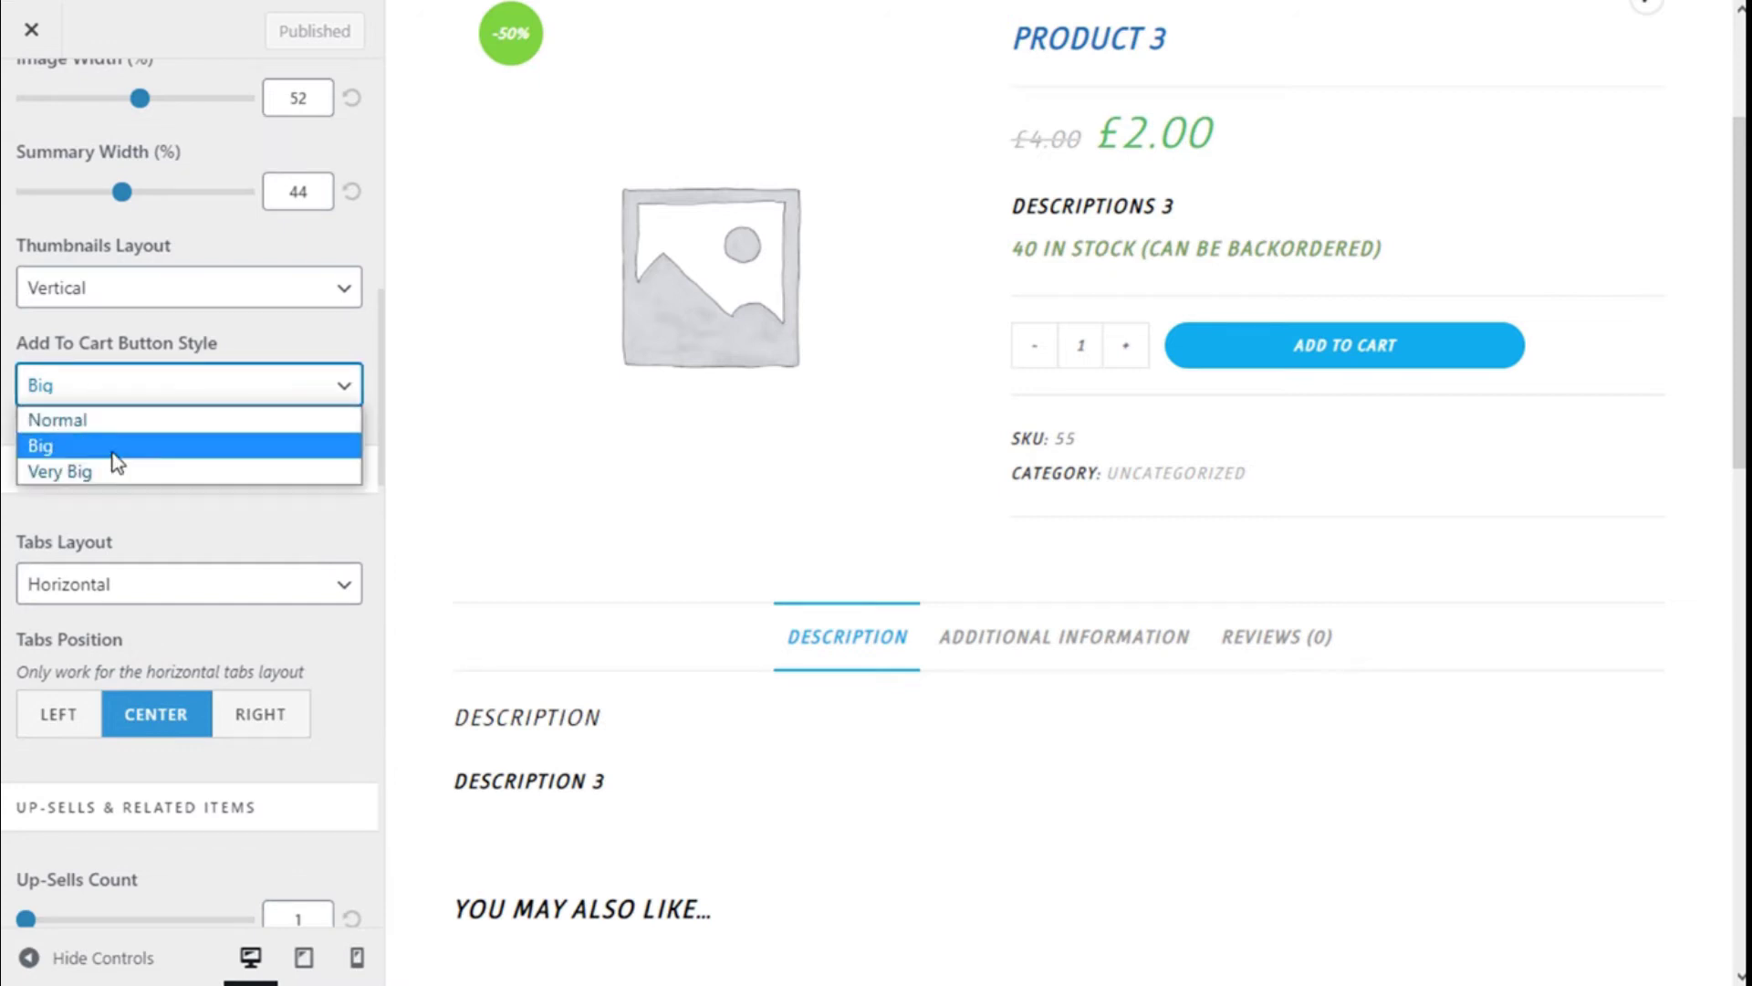
{"action": "left_click", "coordinate": [242, 344]}
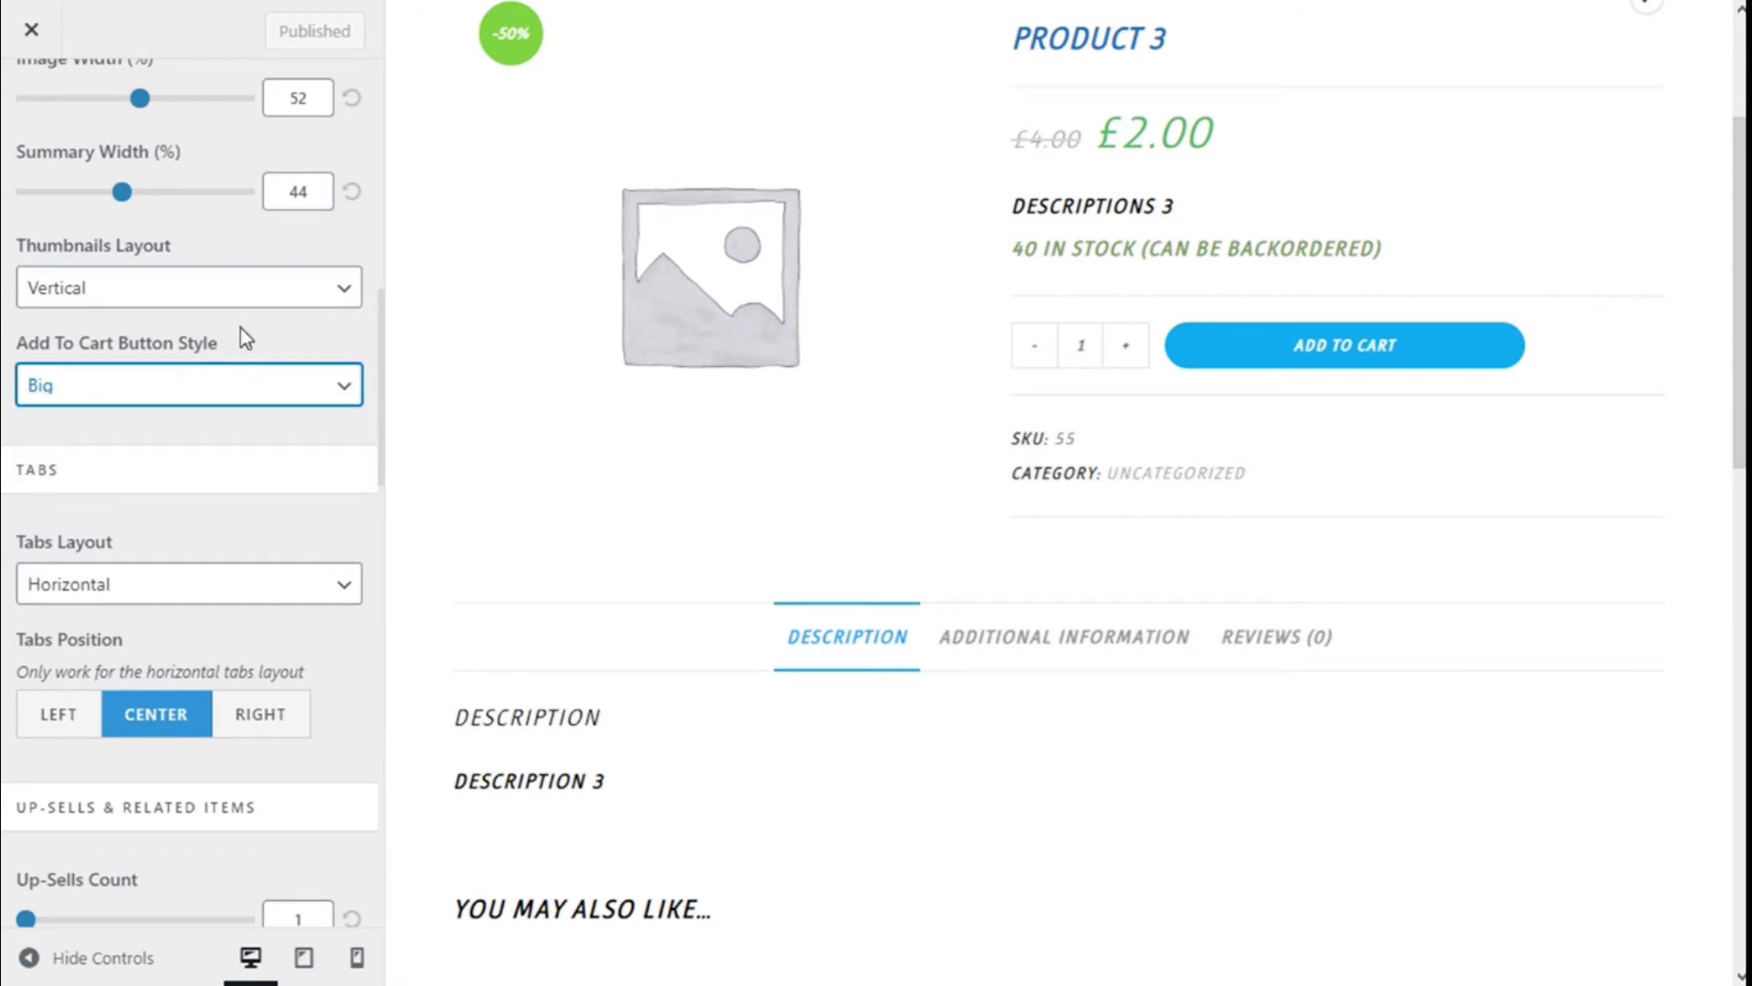
{"action": "scroll", "coordinate": [122, 282], "scroll_direction": "down", "scroll_amount": 4}
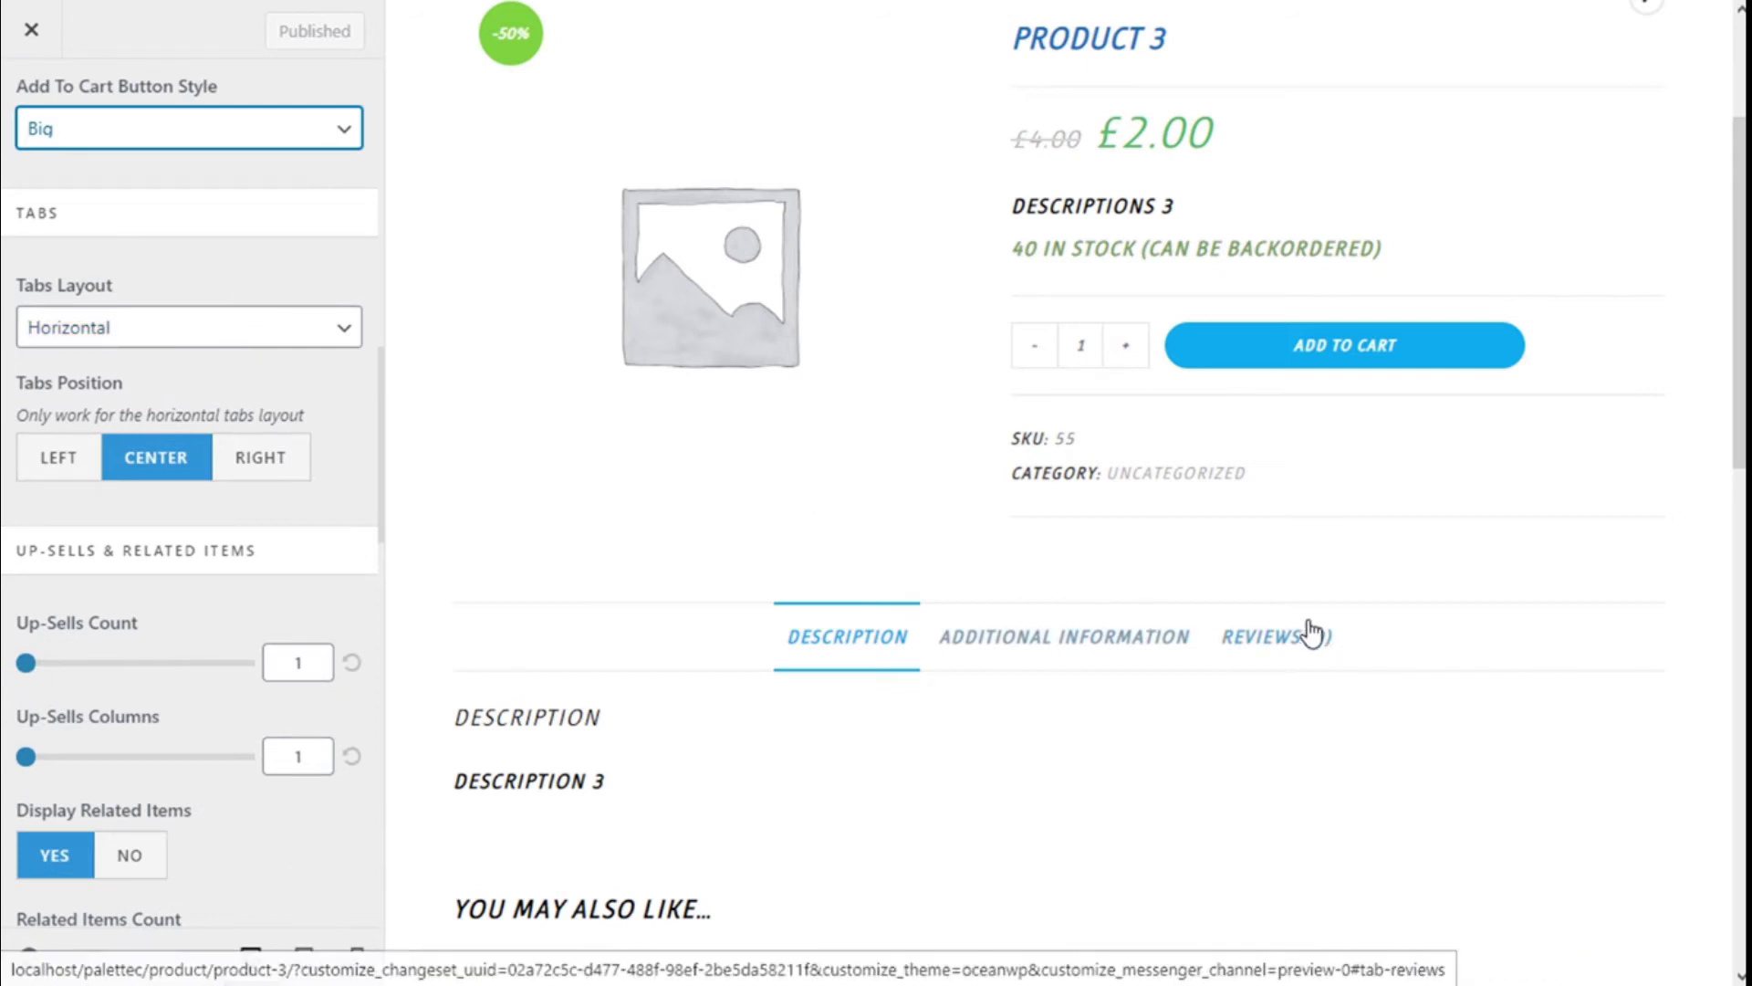
{"action": "left_click", "coordinate": [142, 345]}
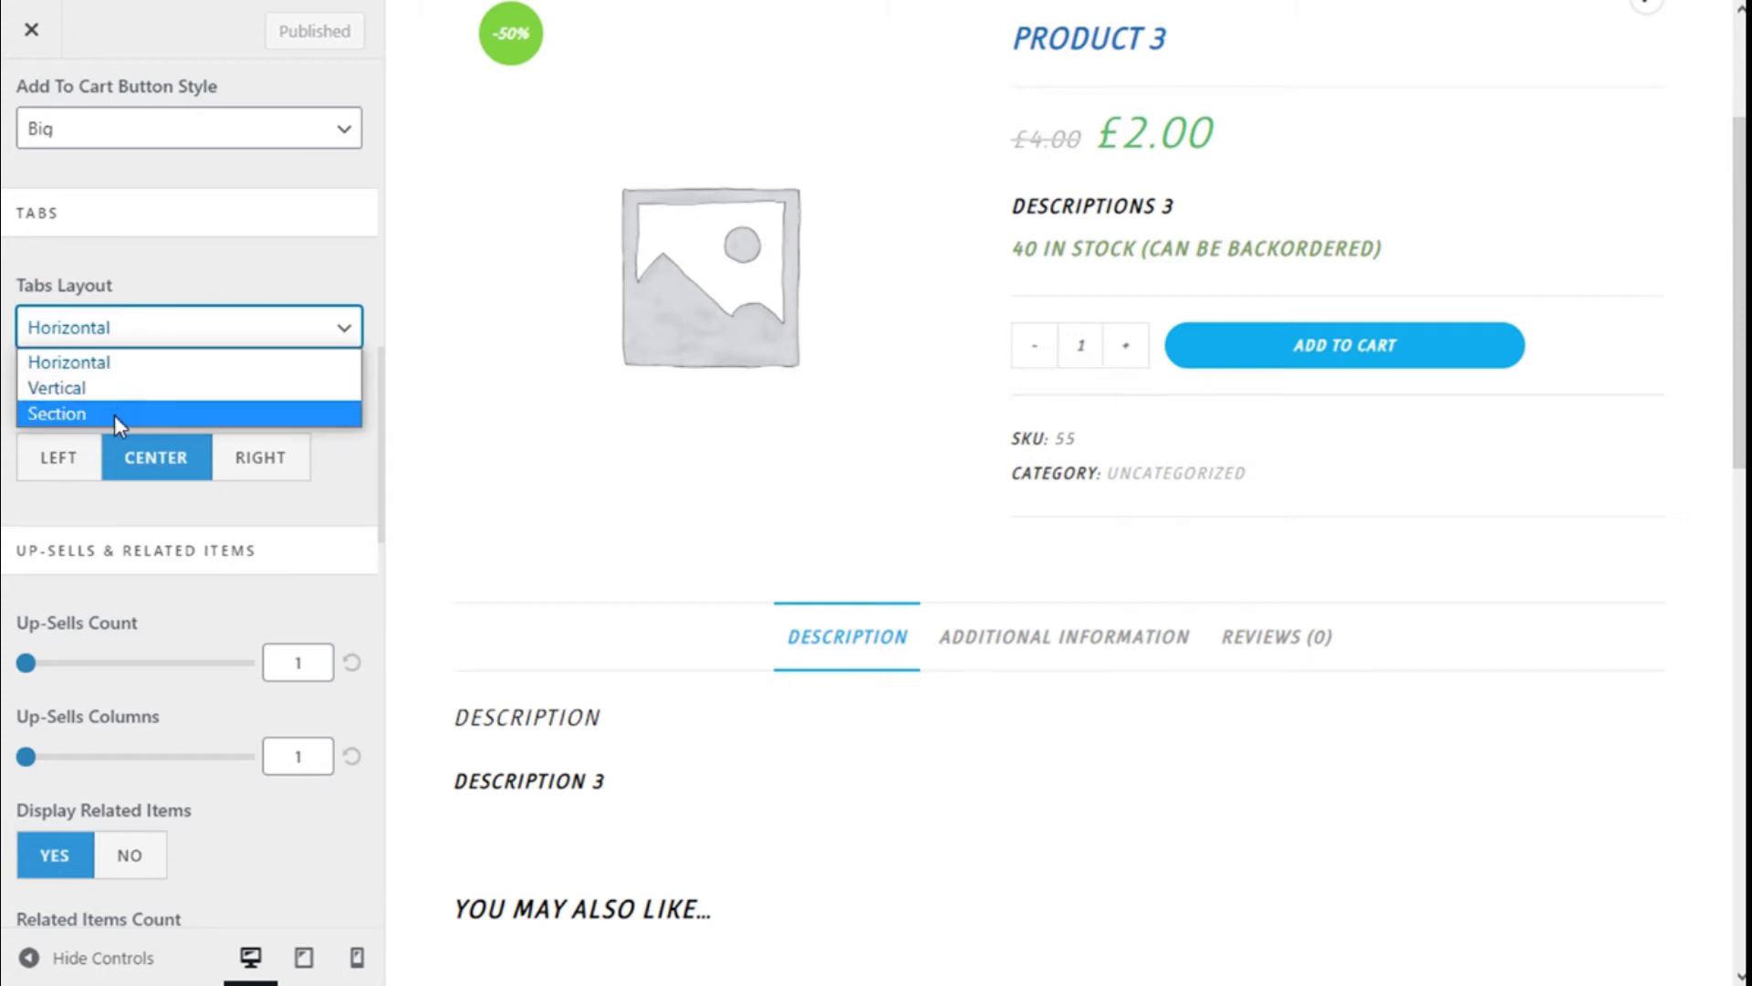
{"action": "left_click", "coordinate": [196, 330]}
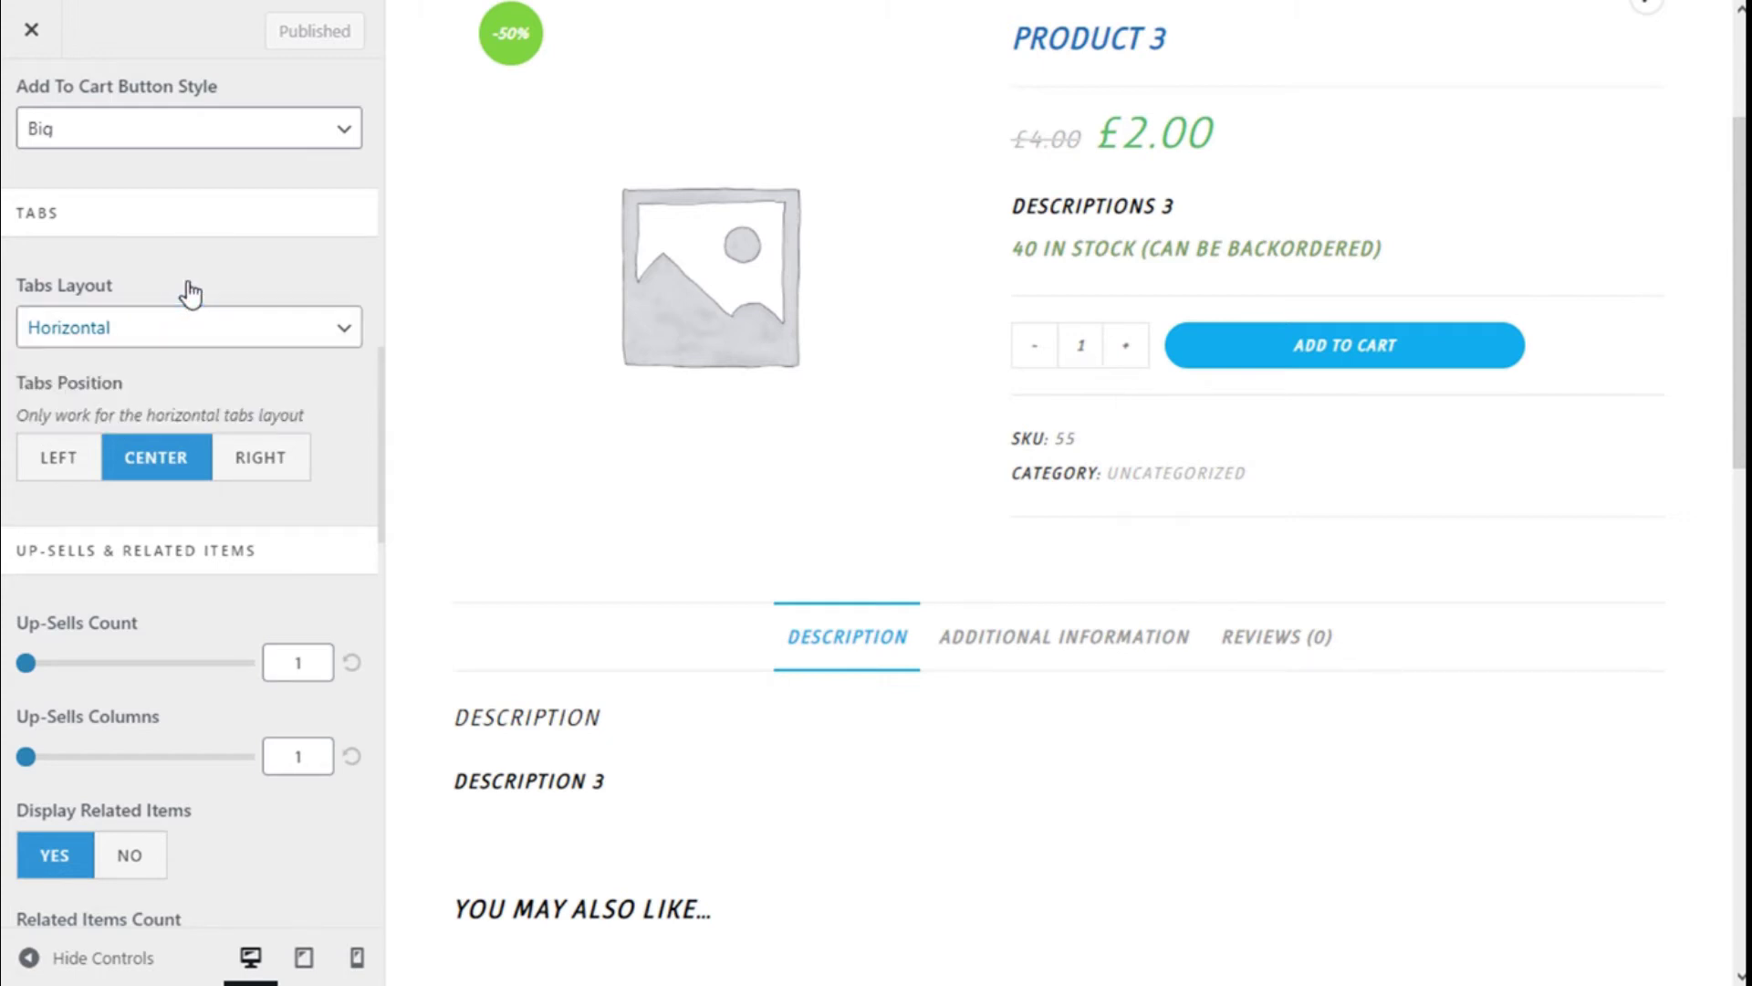
{"action": "scroll", "coordinate": [224, 342], "scroll_direction": "down", "scroll_amount": 1}
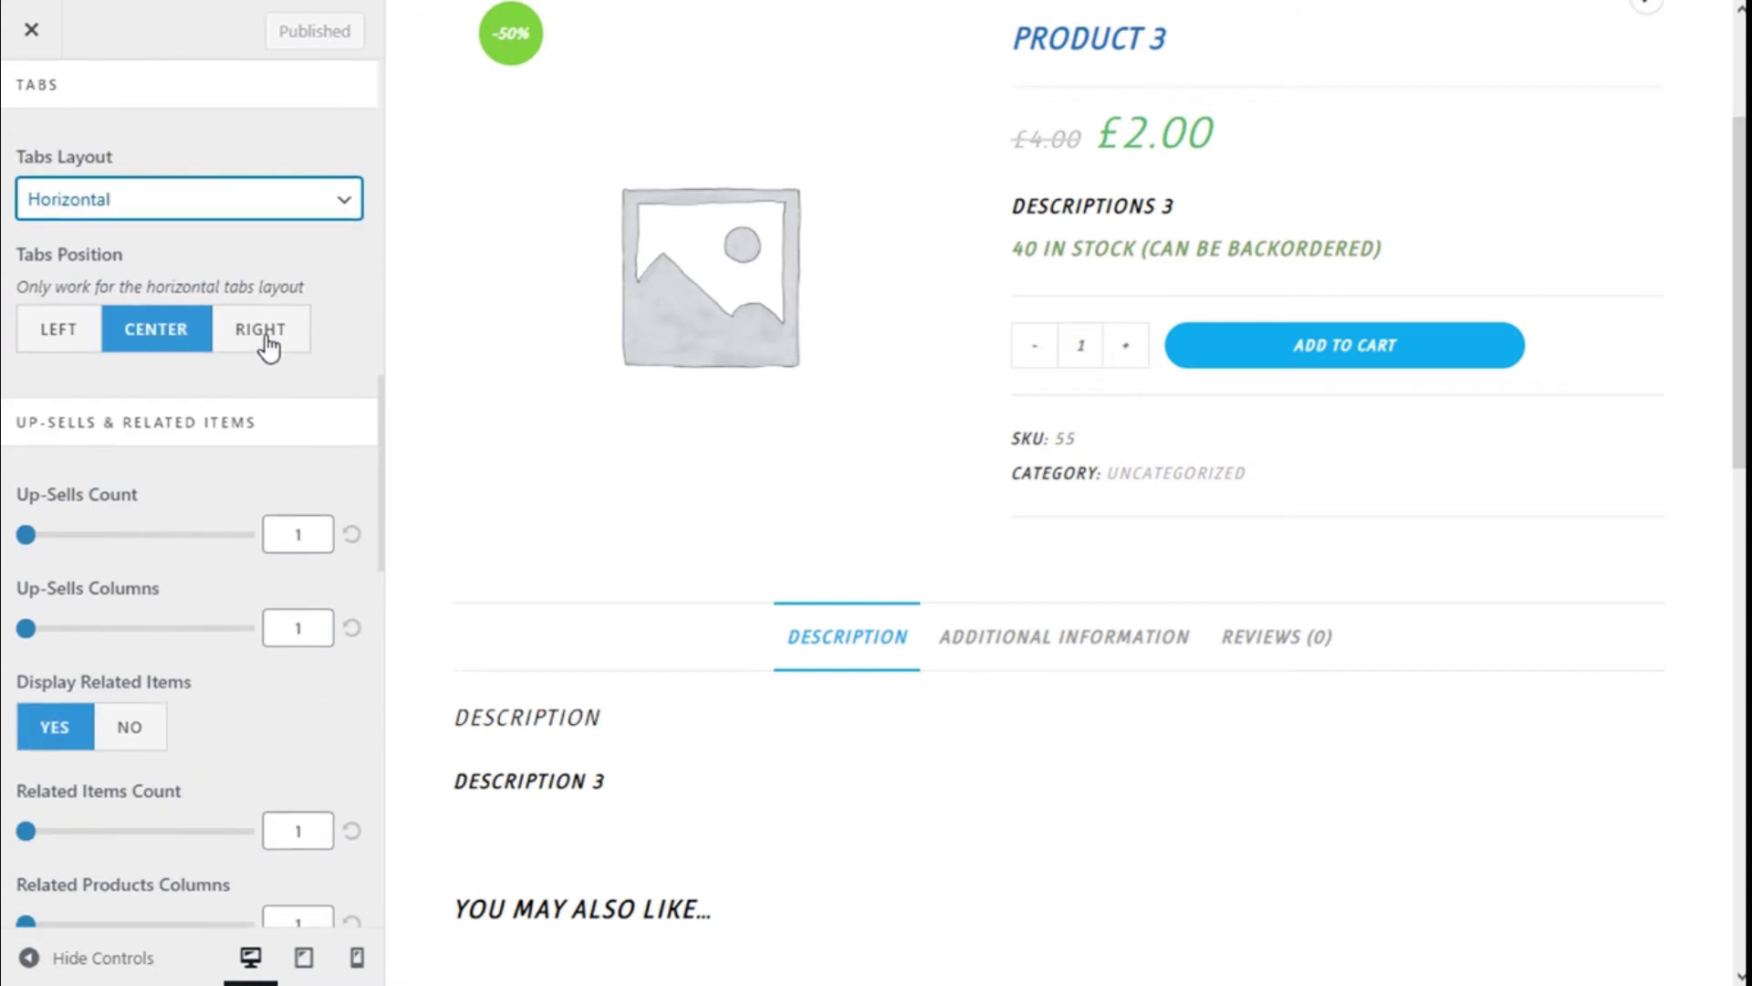
{"action": "left_click", "coordinate": [267, 347]}
{"action": "left_click", "coordinate": [178, 341]}
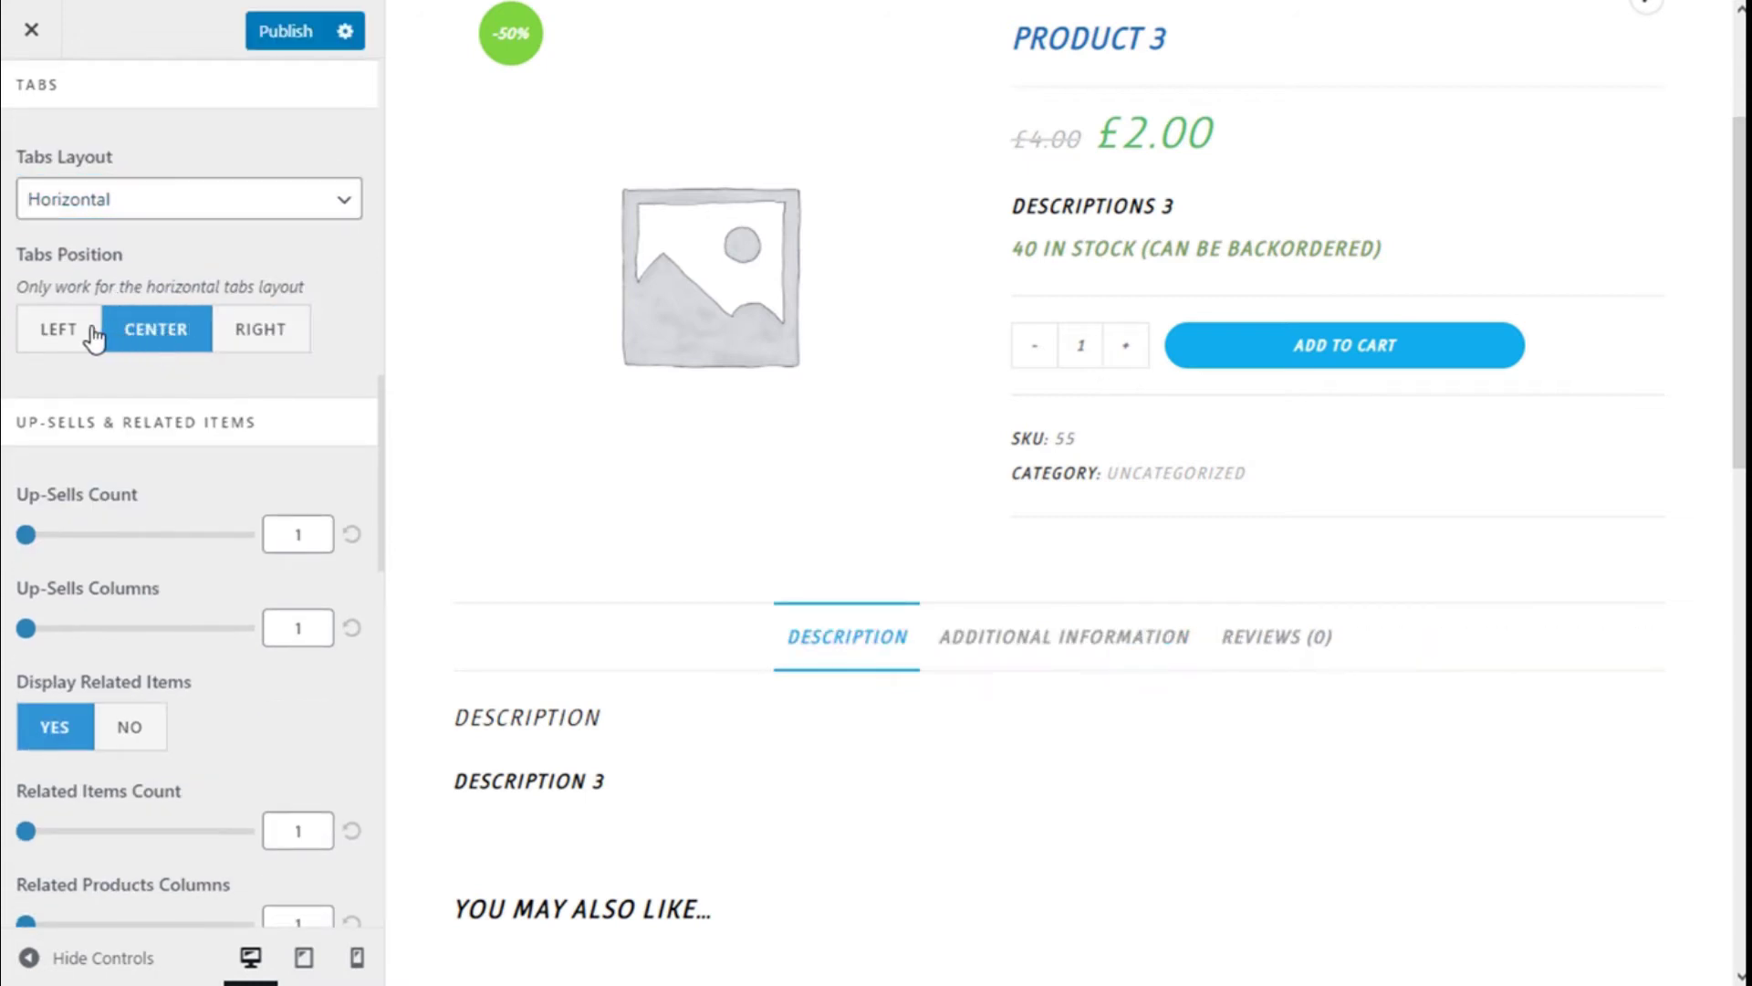
{"action": "left_click", "coordinate": [92, 337]}
{"action": "scroll", "coordinate": [684, 399], "scroll_direction": "down", "scroll_amount": 2}
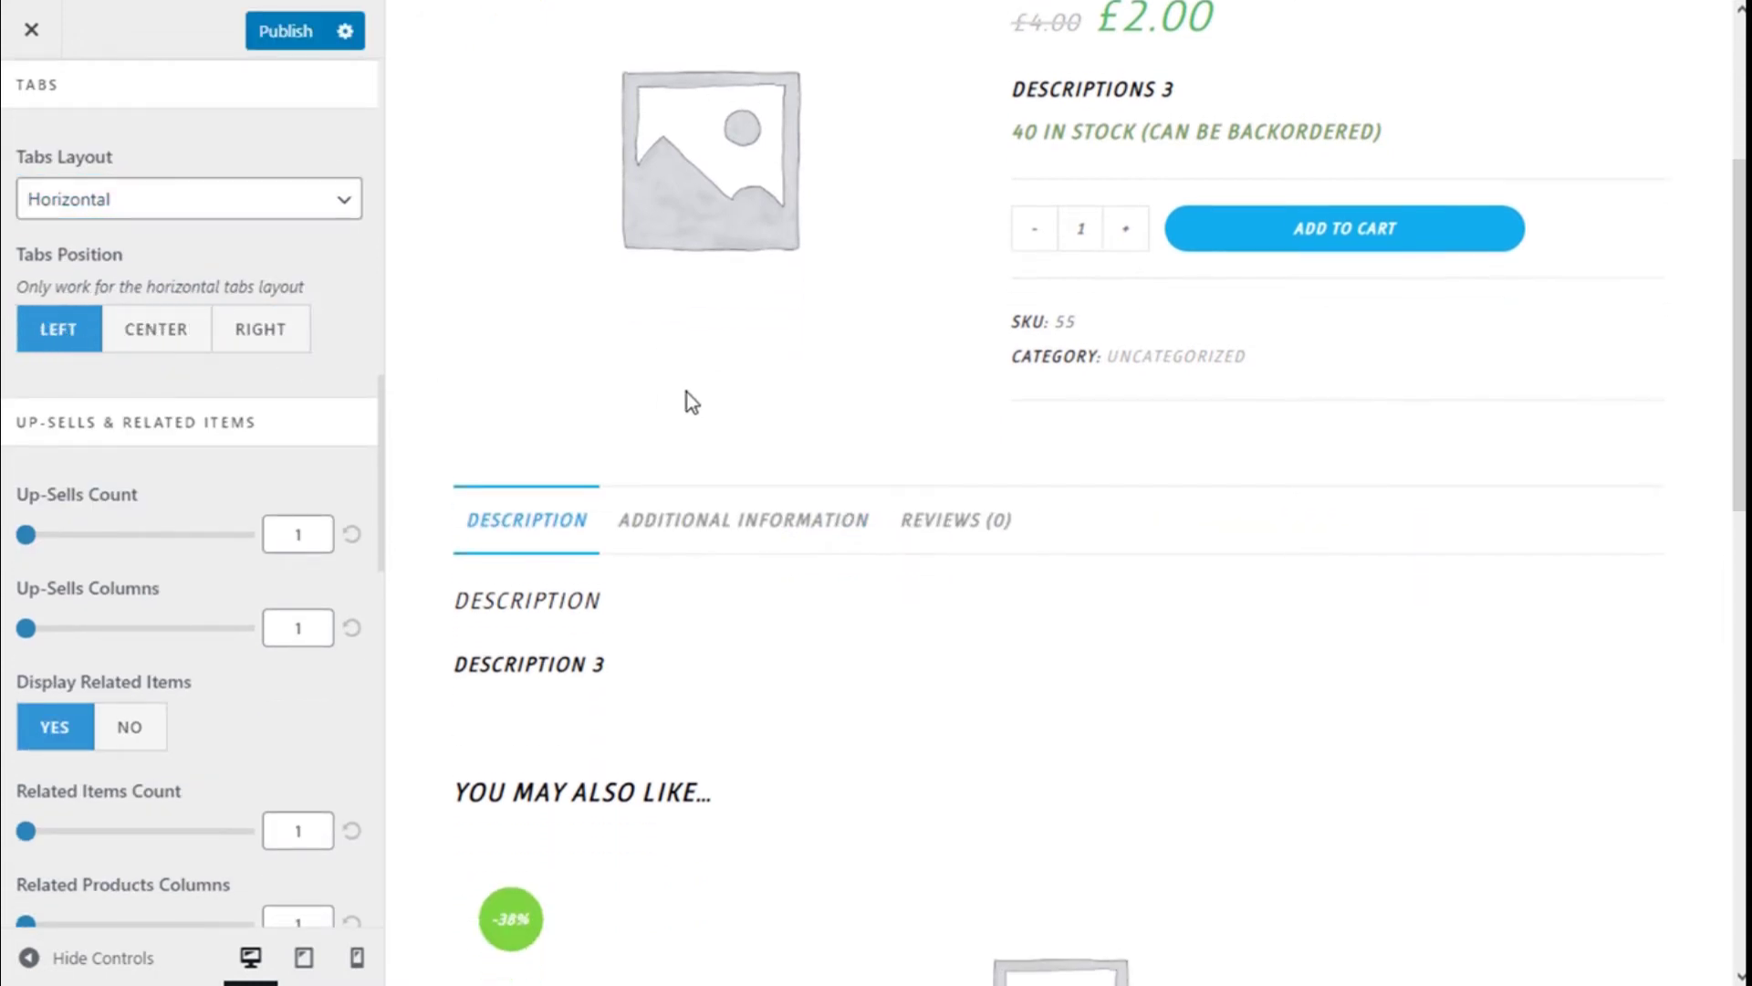
{"action": "double_click", "coordinate": [189, 345]}
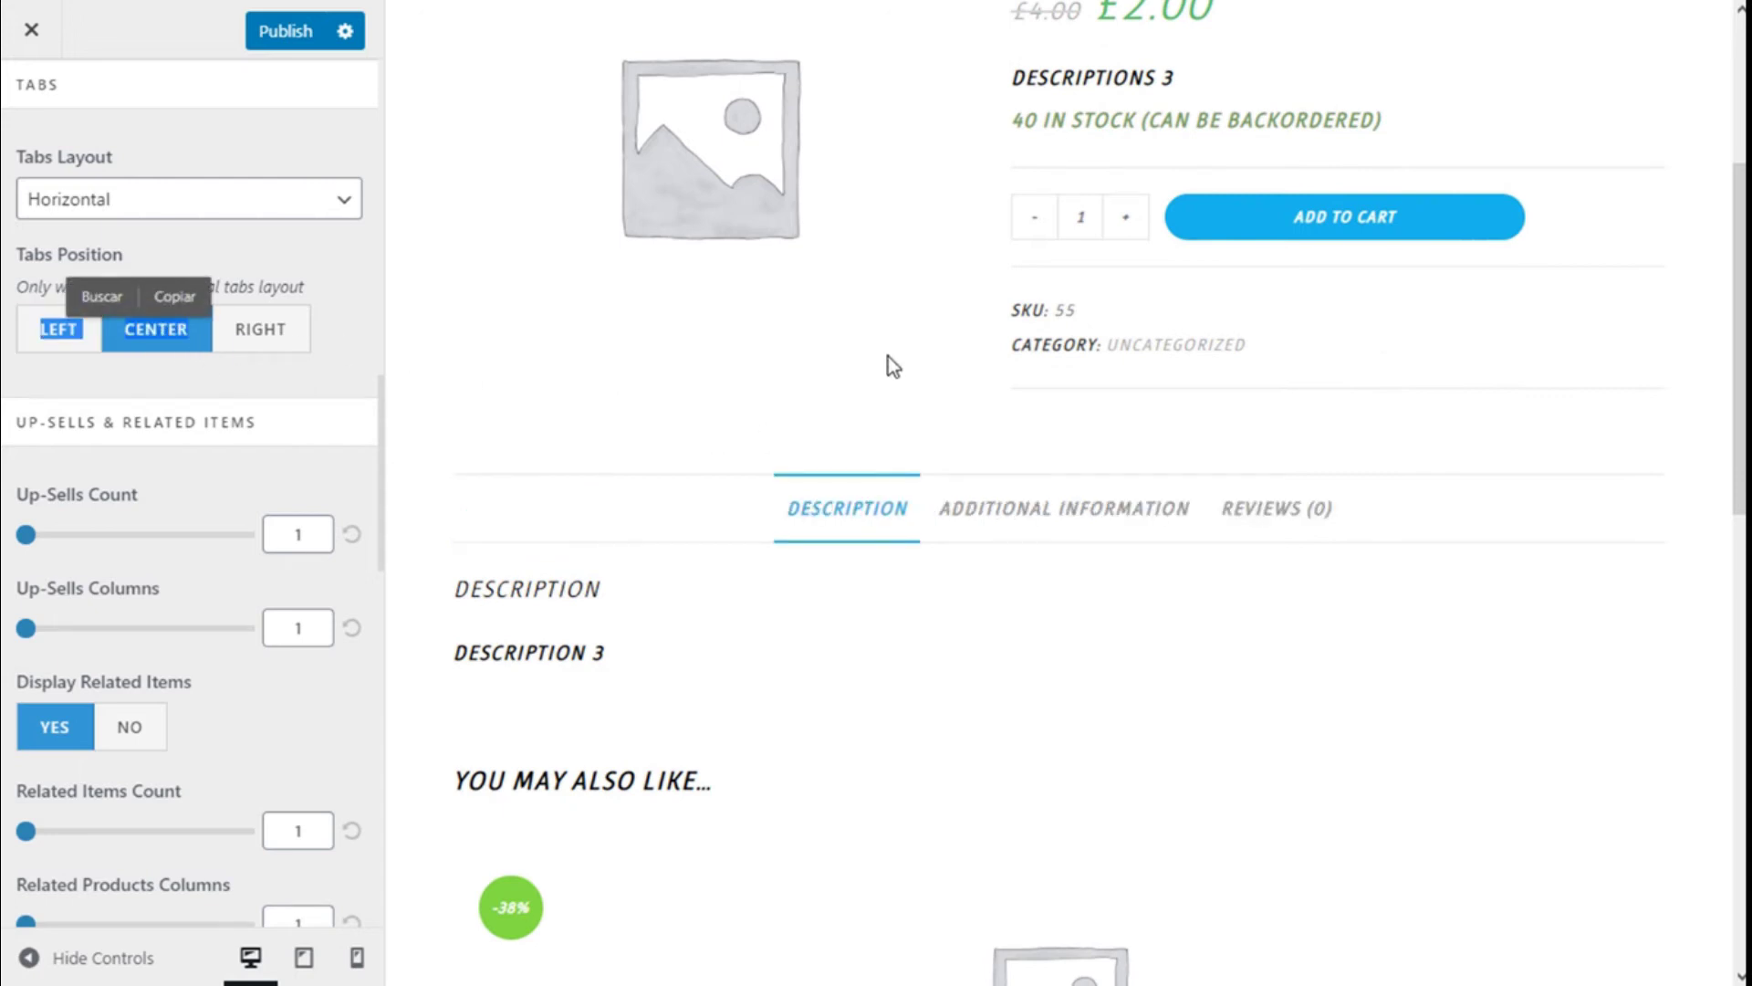
{"action": "scroll", "coordinate": [893, 365], "scroll_direction": "down", "scroll_amount": 5}
{"action": "scroll", "coordinate": [882, 352], "scroll_direction": "up", "scroll_amount": 3}
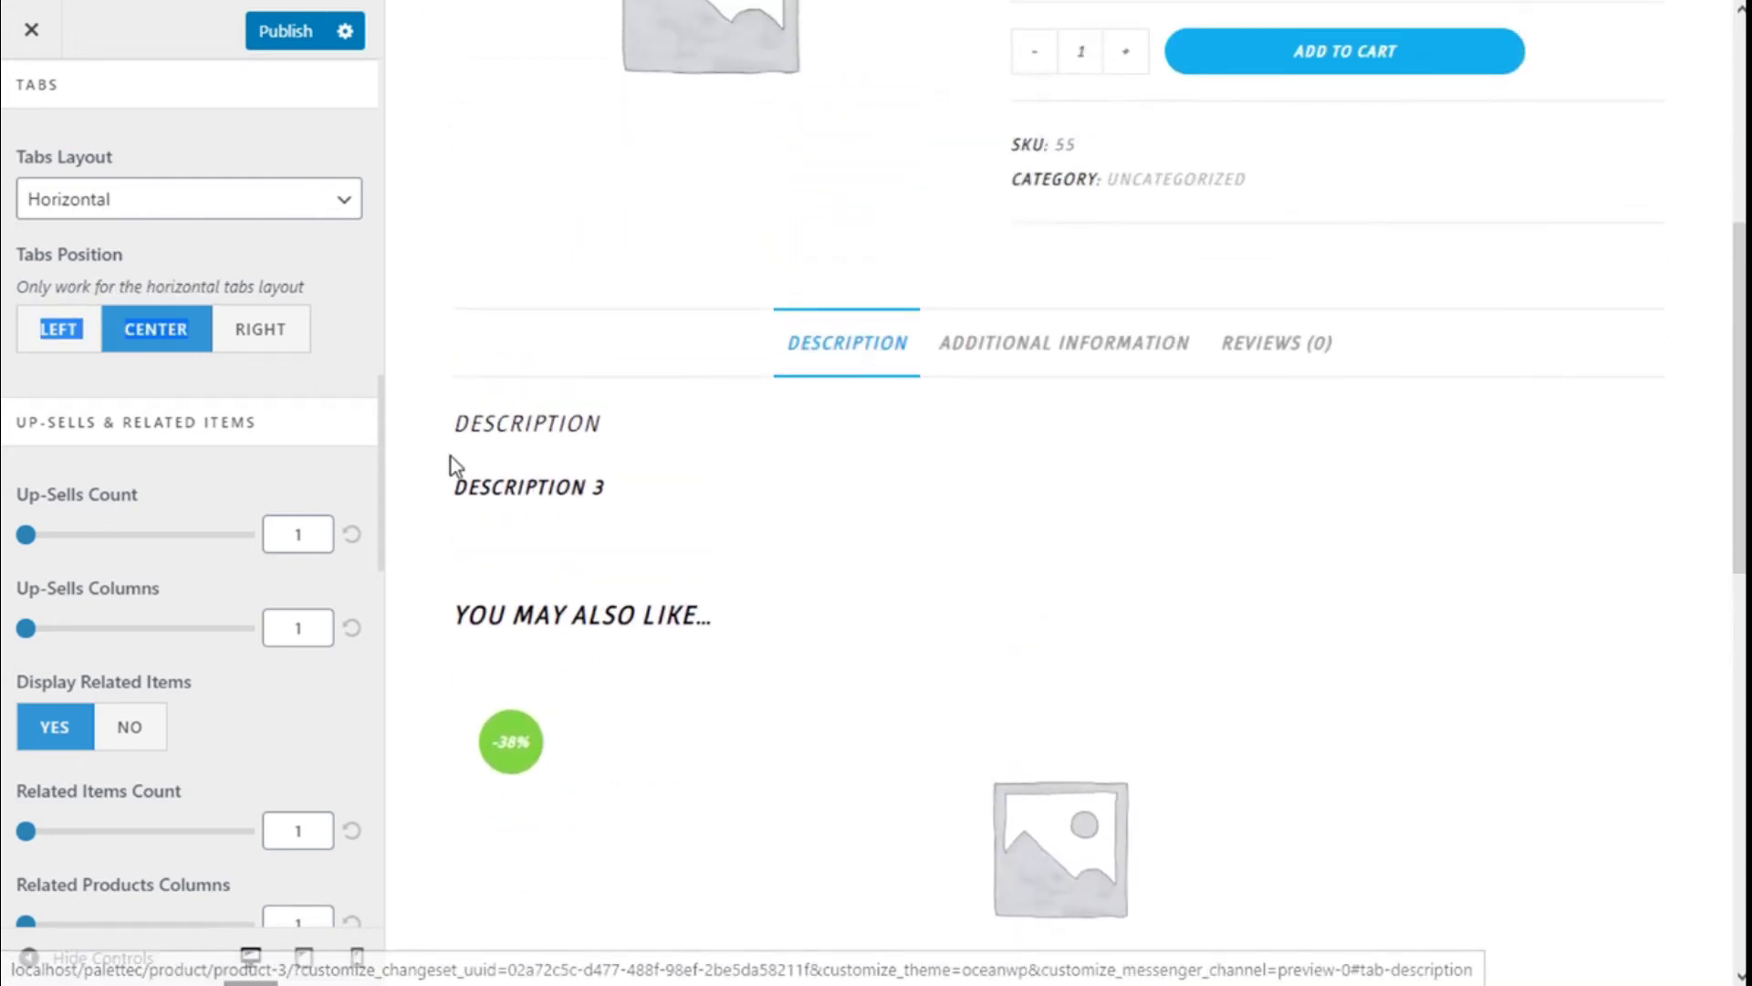
{"action": "scroll", "coordinate": [305, 436], "scroll_direction": "down", "scroll_amount": 2}
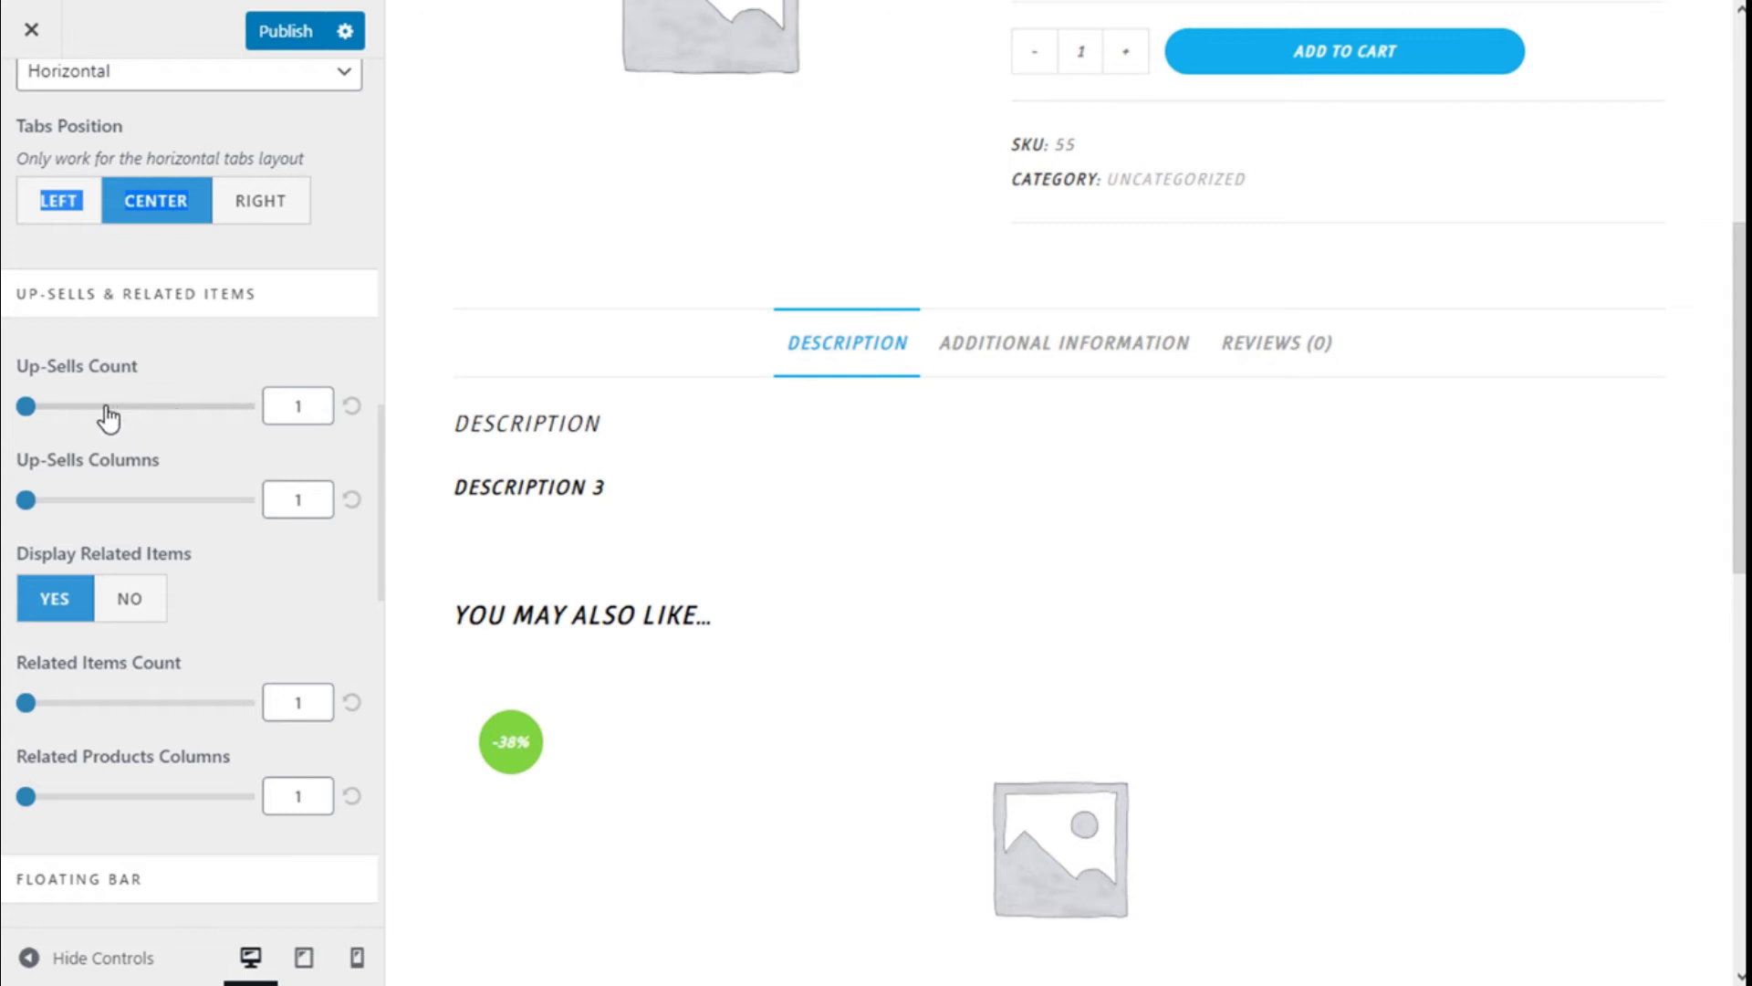
{"action": "scroll", "coordinate": [137, 406], "scroll_direction": "down", "scroll_amount": 2}
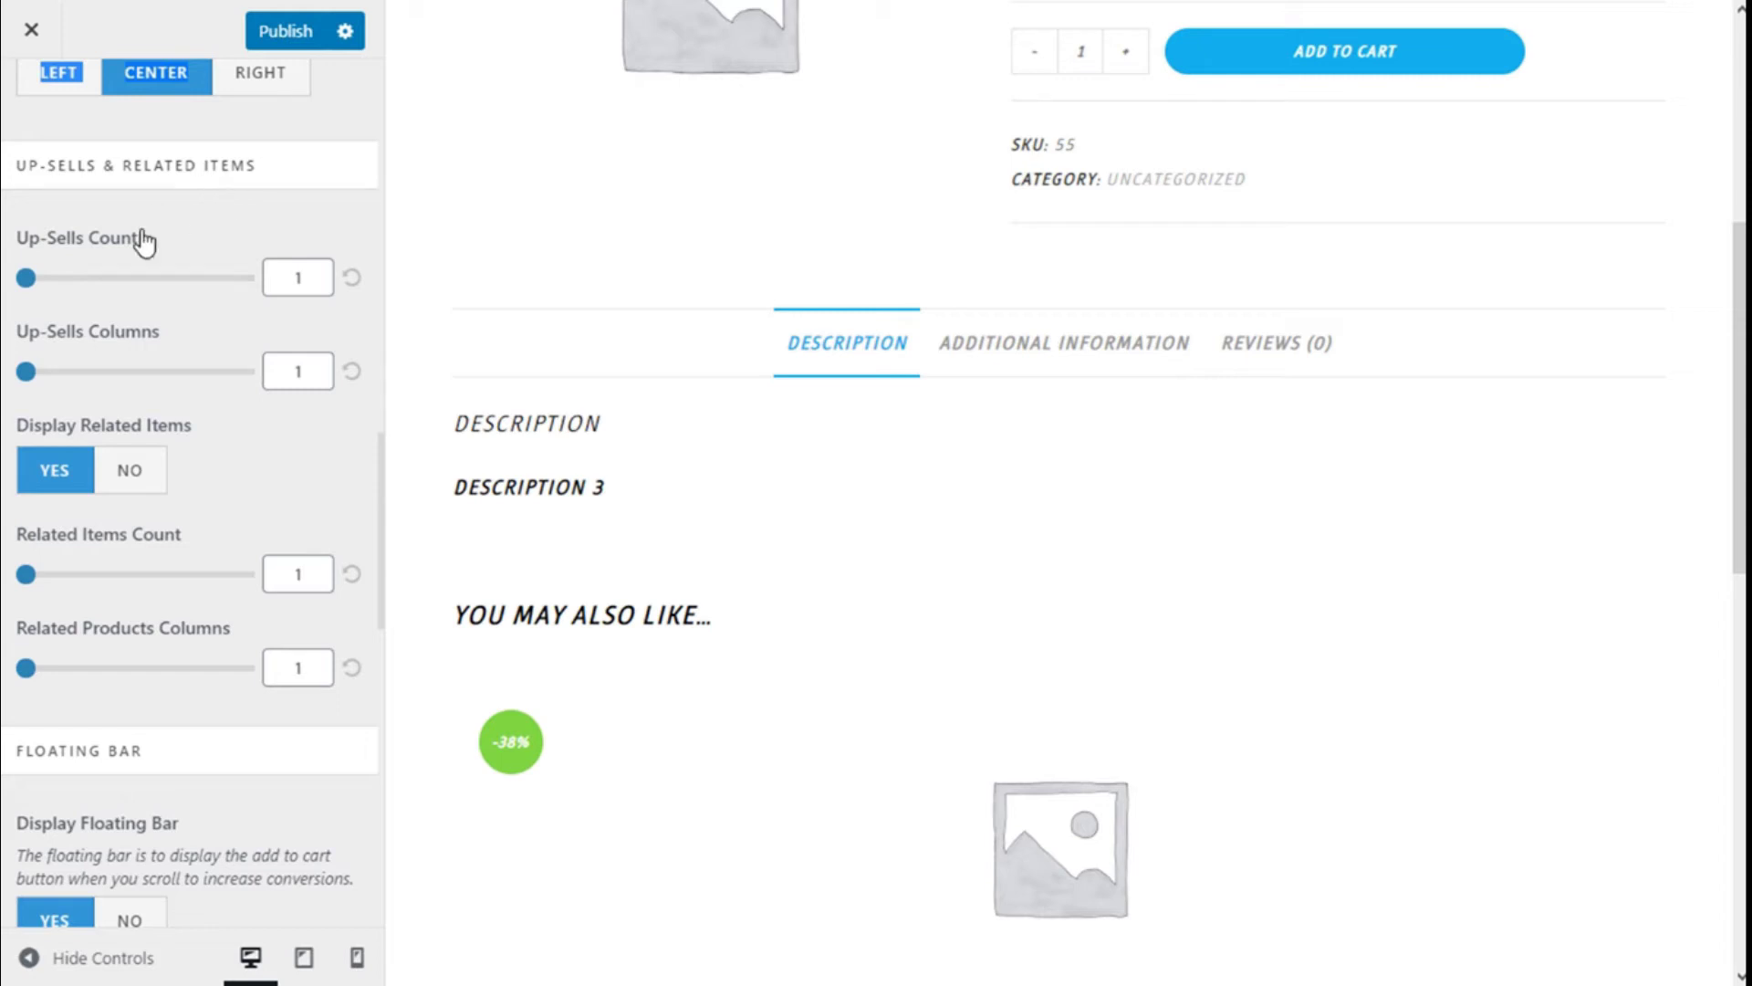
Set Related Items Count to 2 and Related Products Columns to 2
{"action": "left_click", "coordinate": [306, 277]}
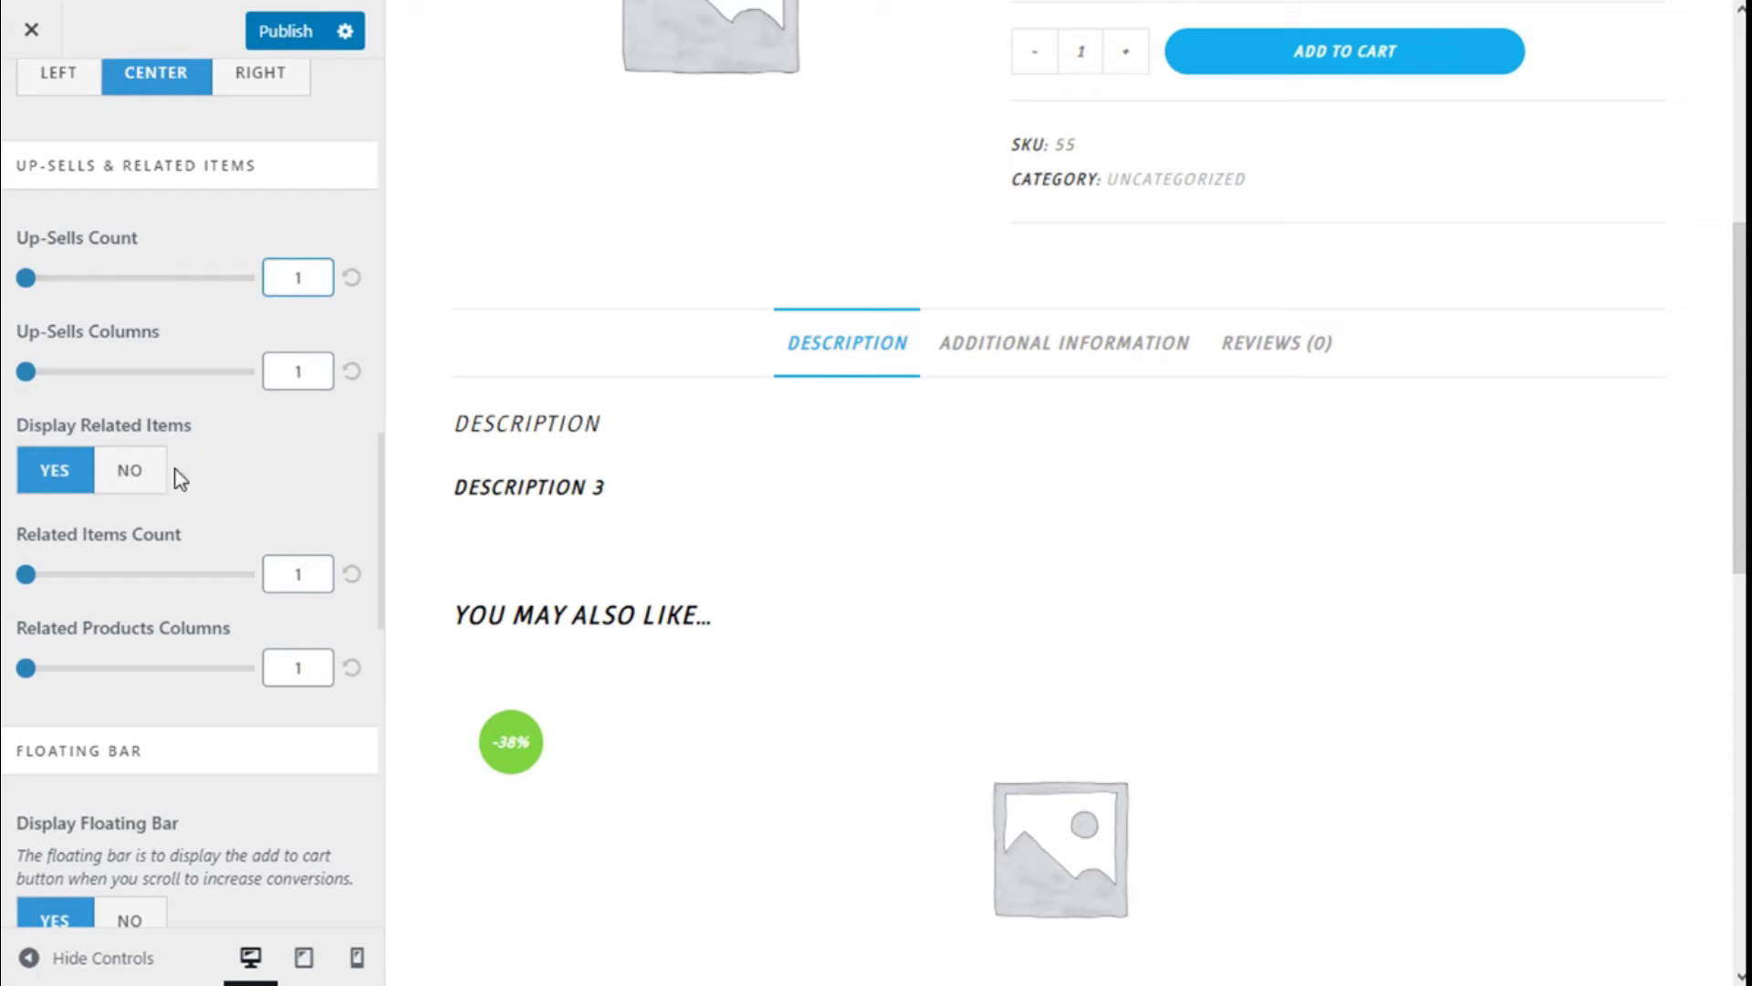
{"action": "scroll", "coordinate": [217, 464], "scroll_direction": "down", "scroll_amount": 2}
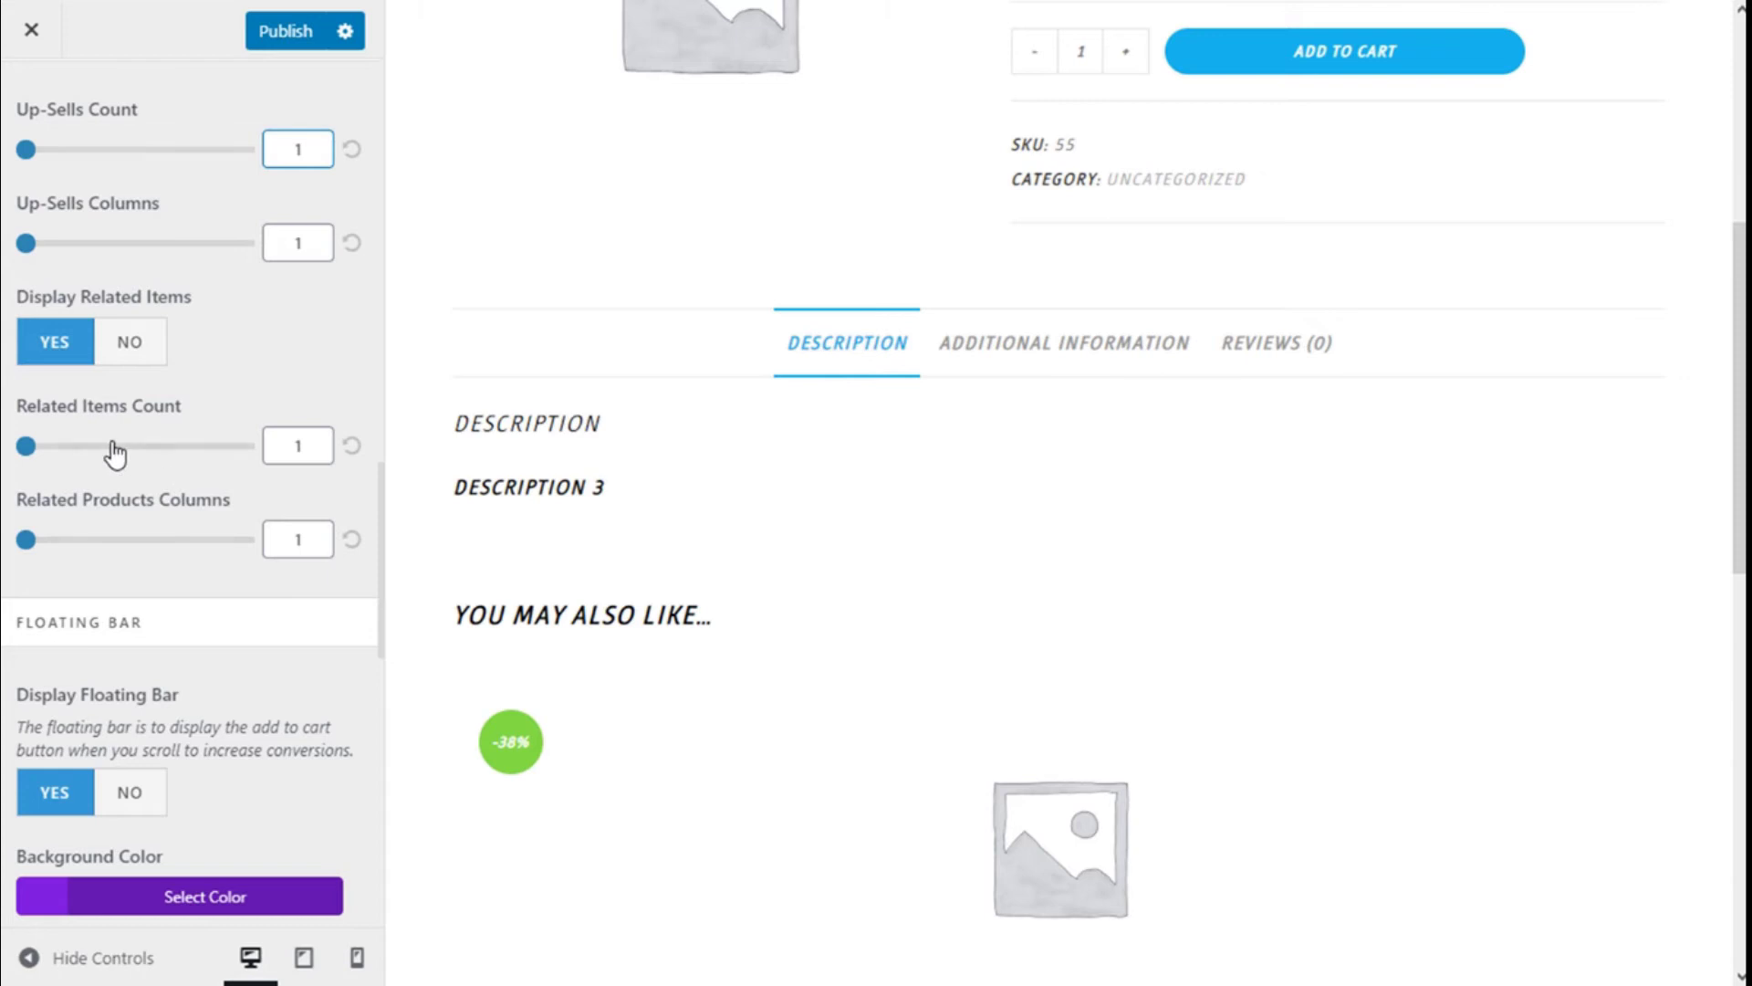
{"action": "left_click", "coordinate": [319, 445]}
{"action": "key", "text": "Up"}
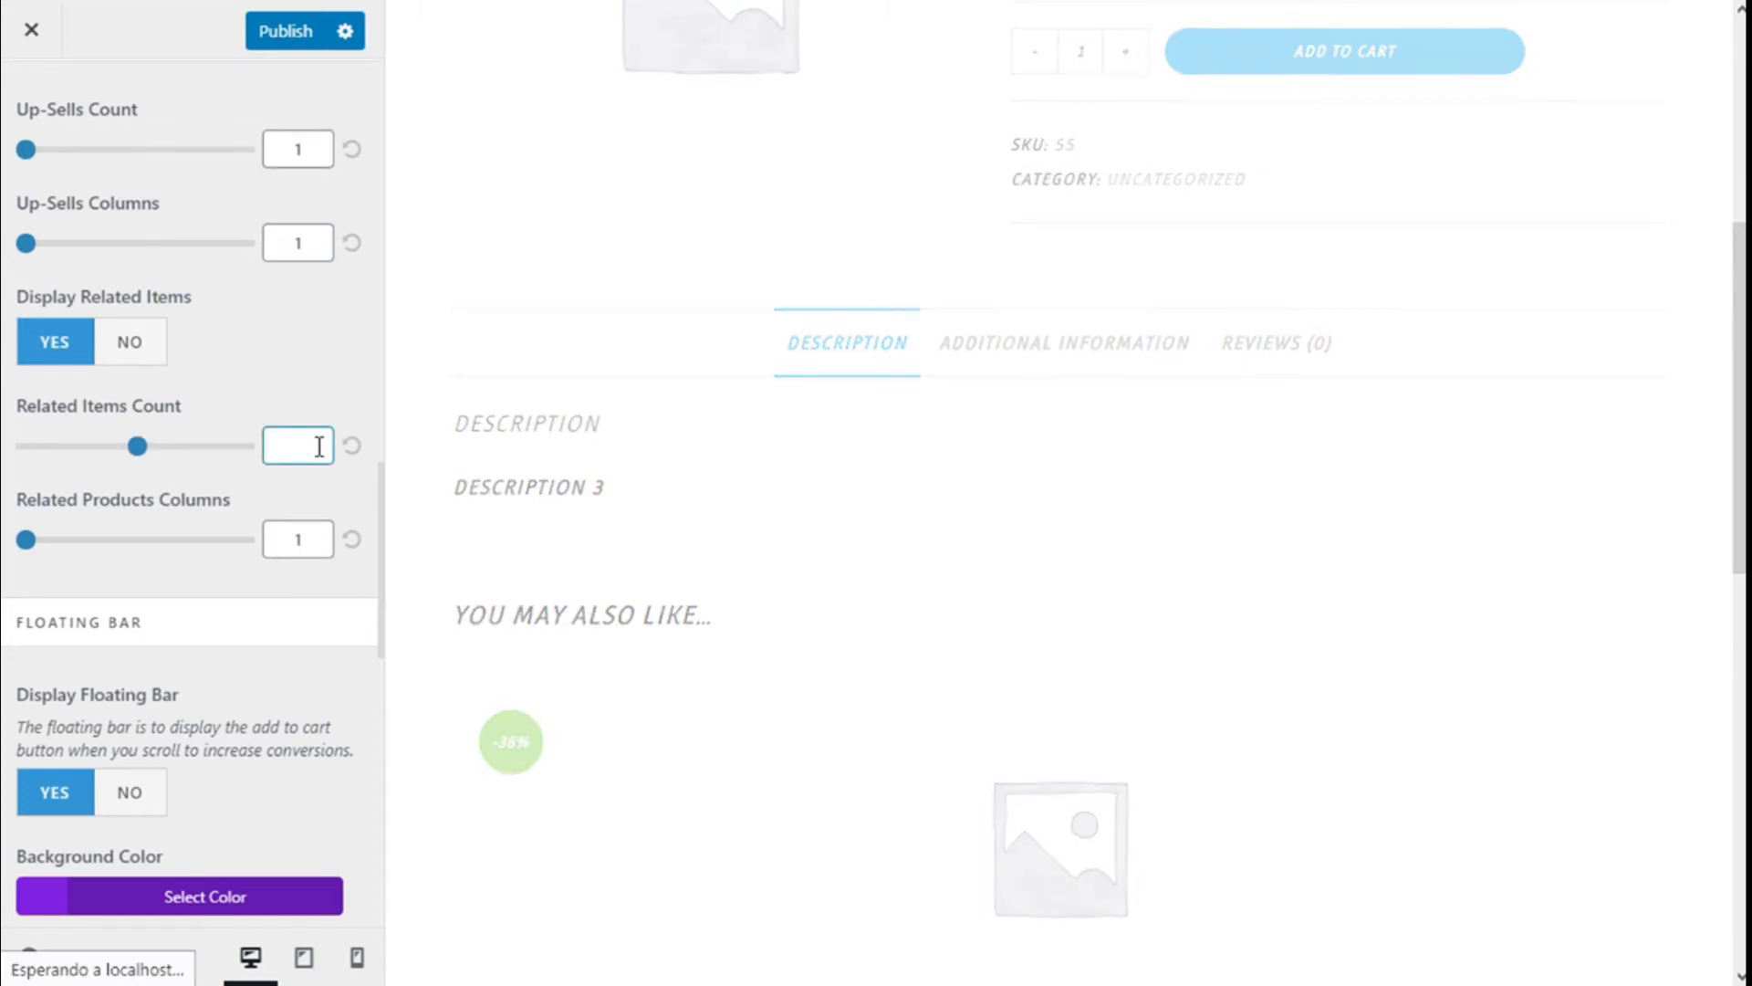
{"action": "left_click", "coordinate": [317, 533]}
{"action": "key", "text": "BackSpace"}
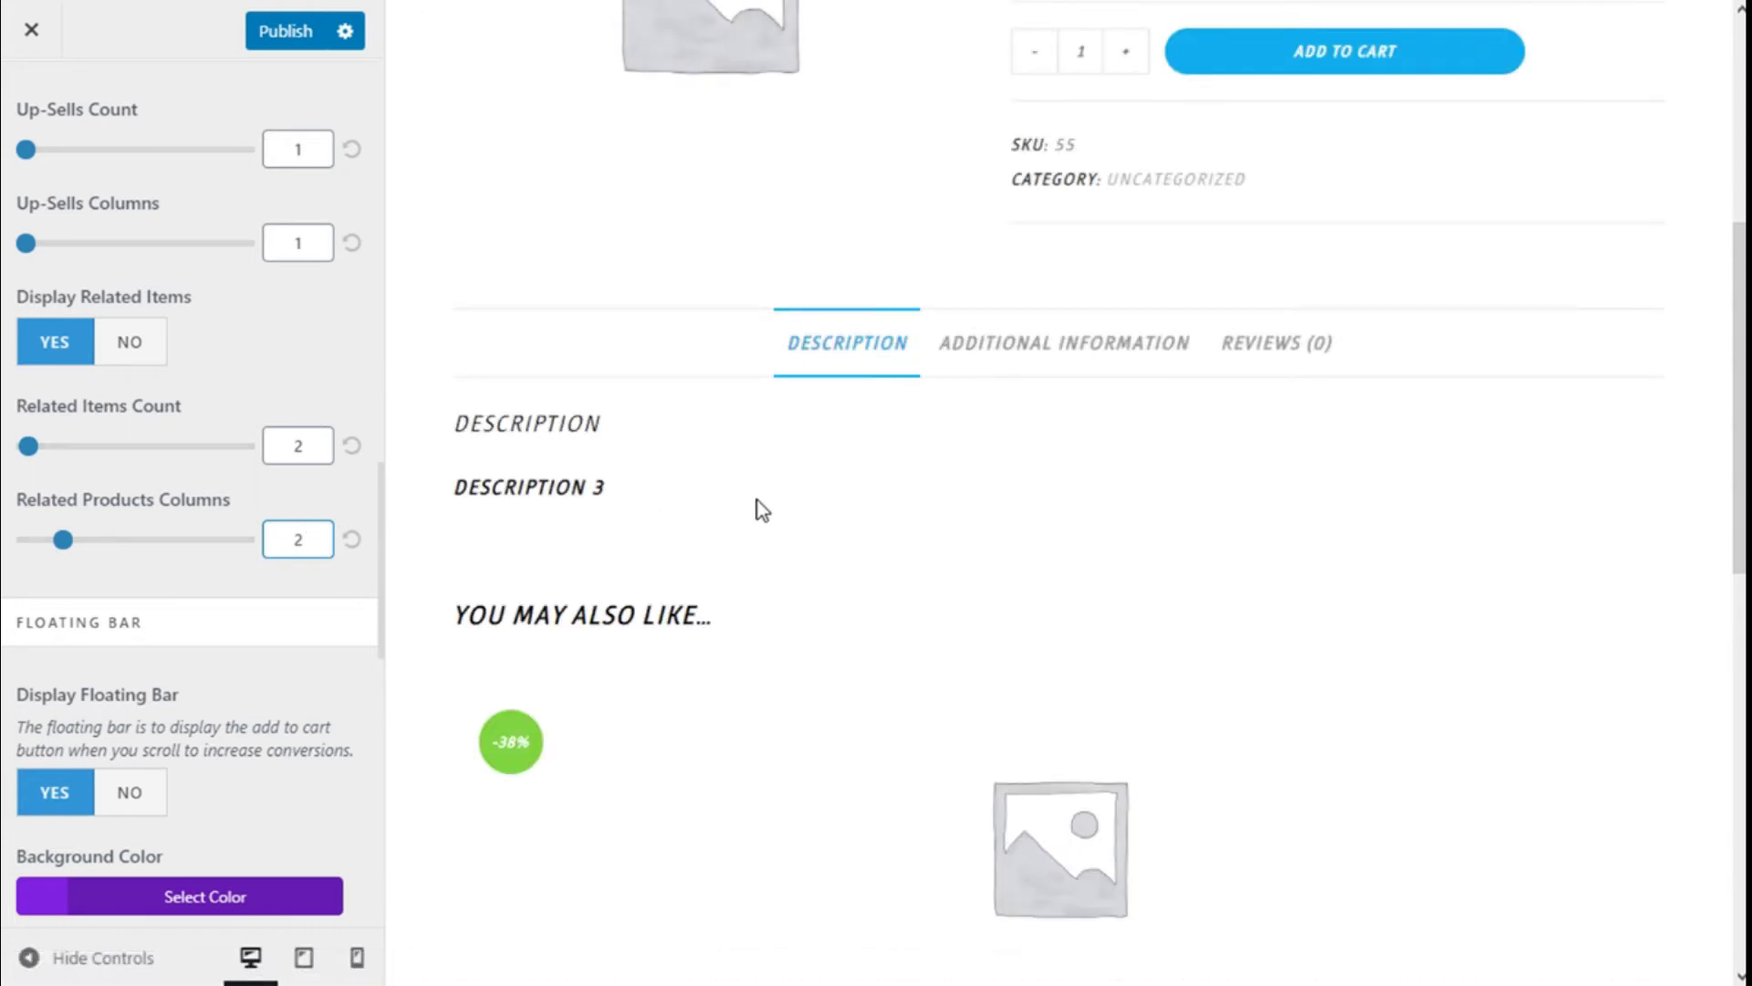
Publish the related products changes and reload the Customizer
{"action": "scroll", "coordinate": [803, 474], "scroll_direction": "down", "scroll_amount": 6}
{"action": "scroll", "coordinate": [860, 434], "scroll_direction": "up", "scroll_amount": 3}
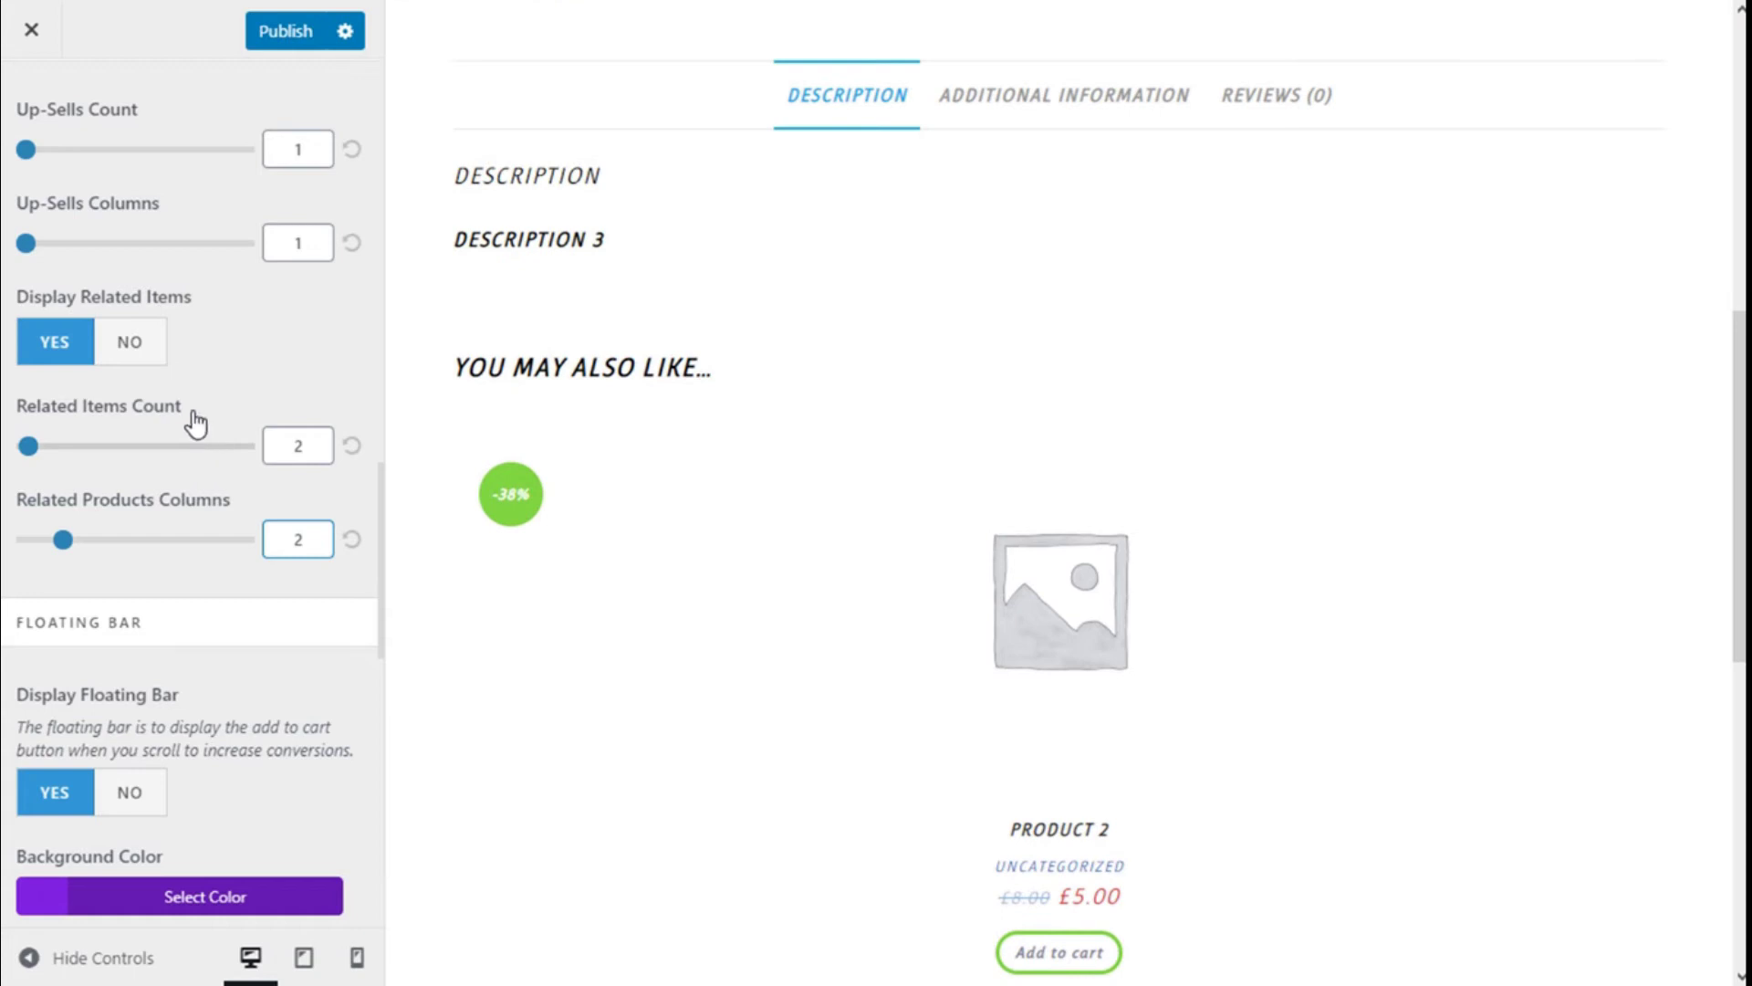
{"action": "left_click", "coordinate": [292, 37]}
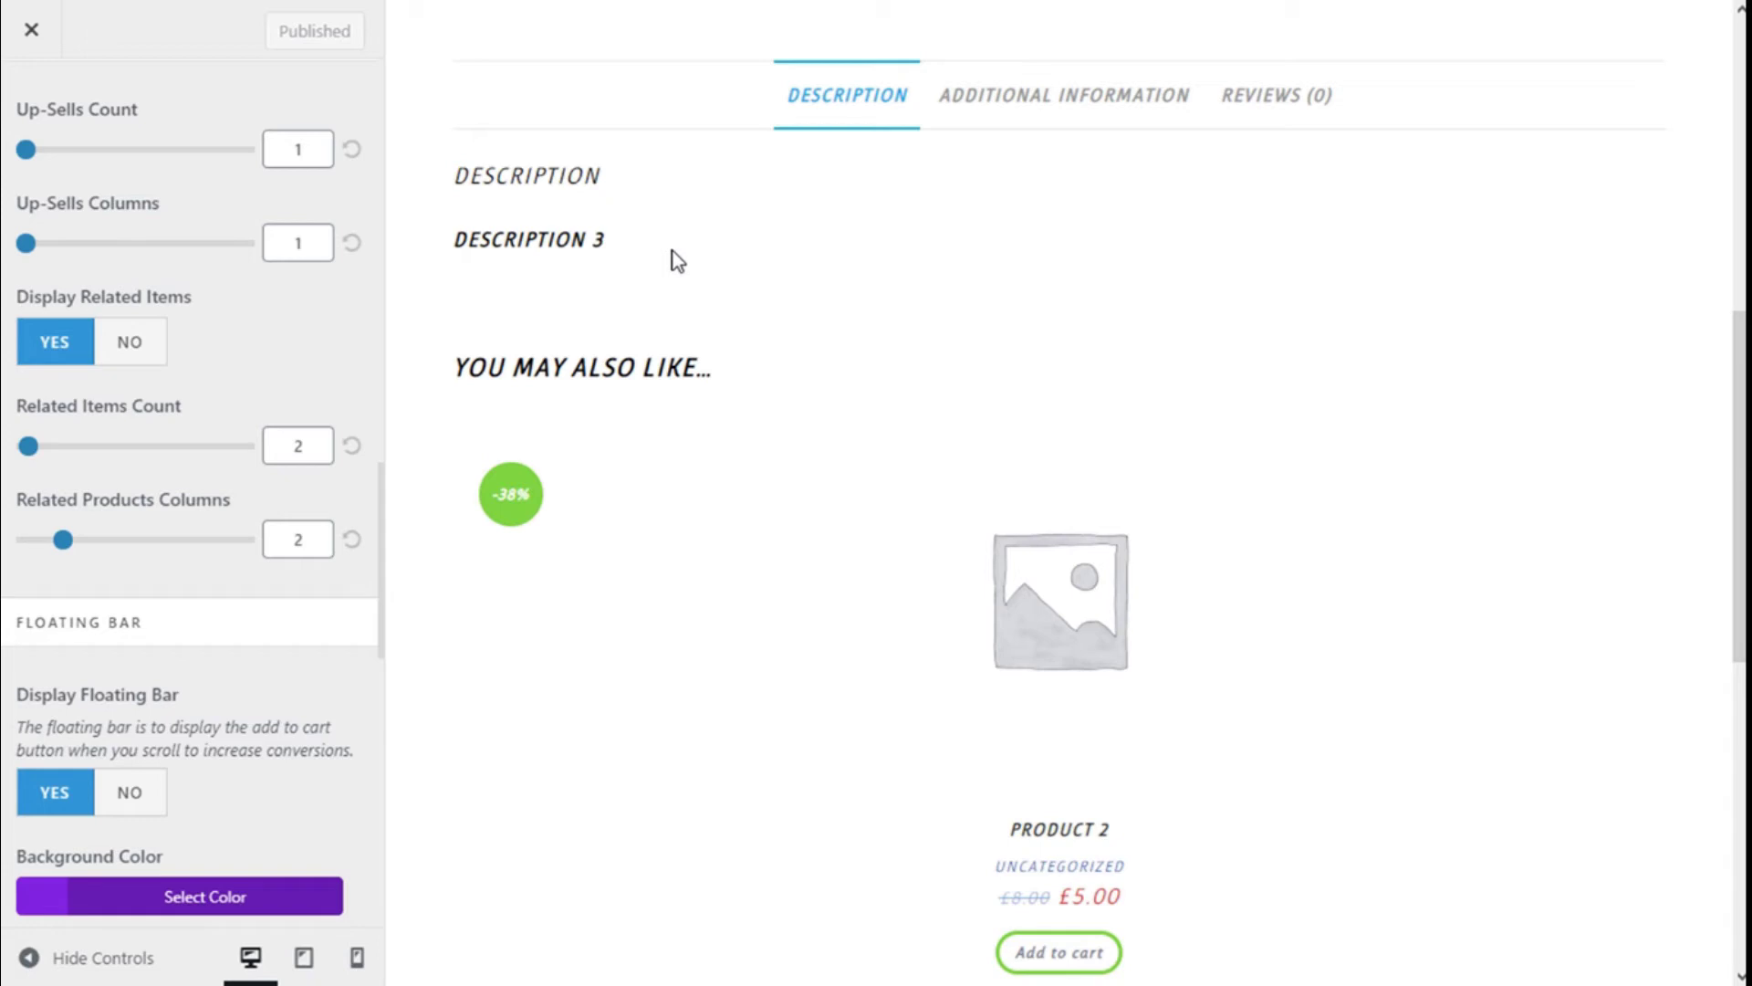
{"action": "key", "text": "F5"}
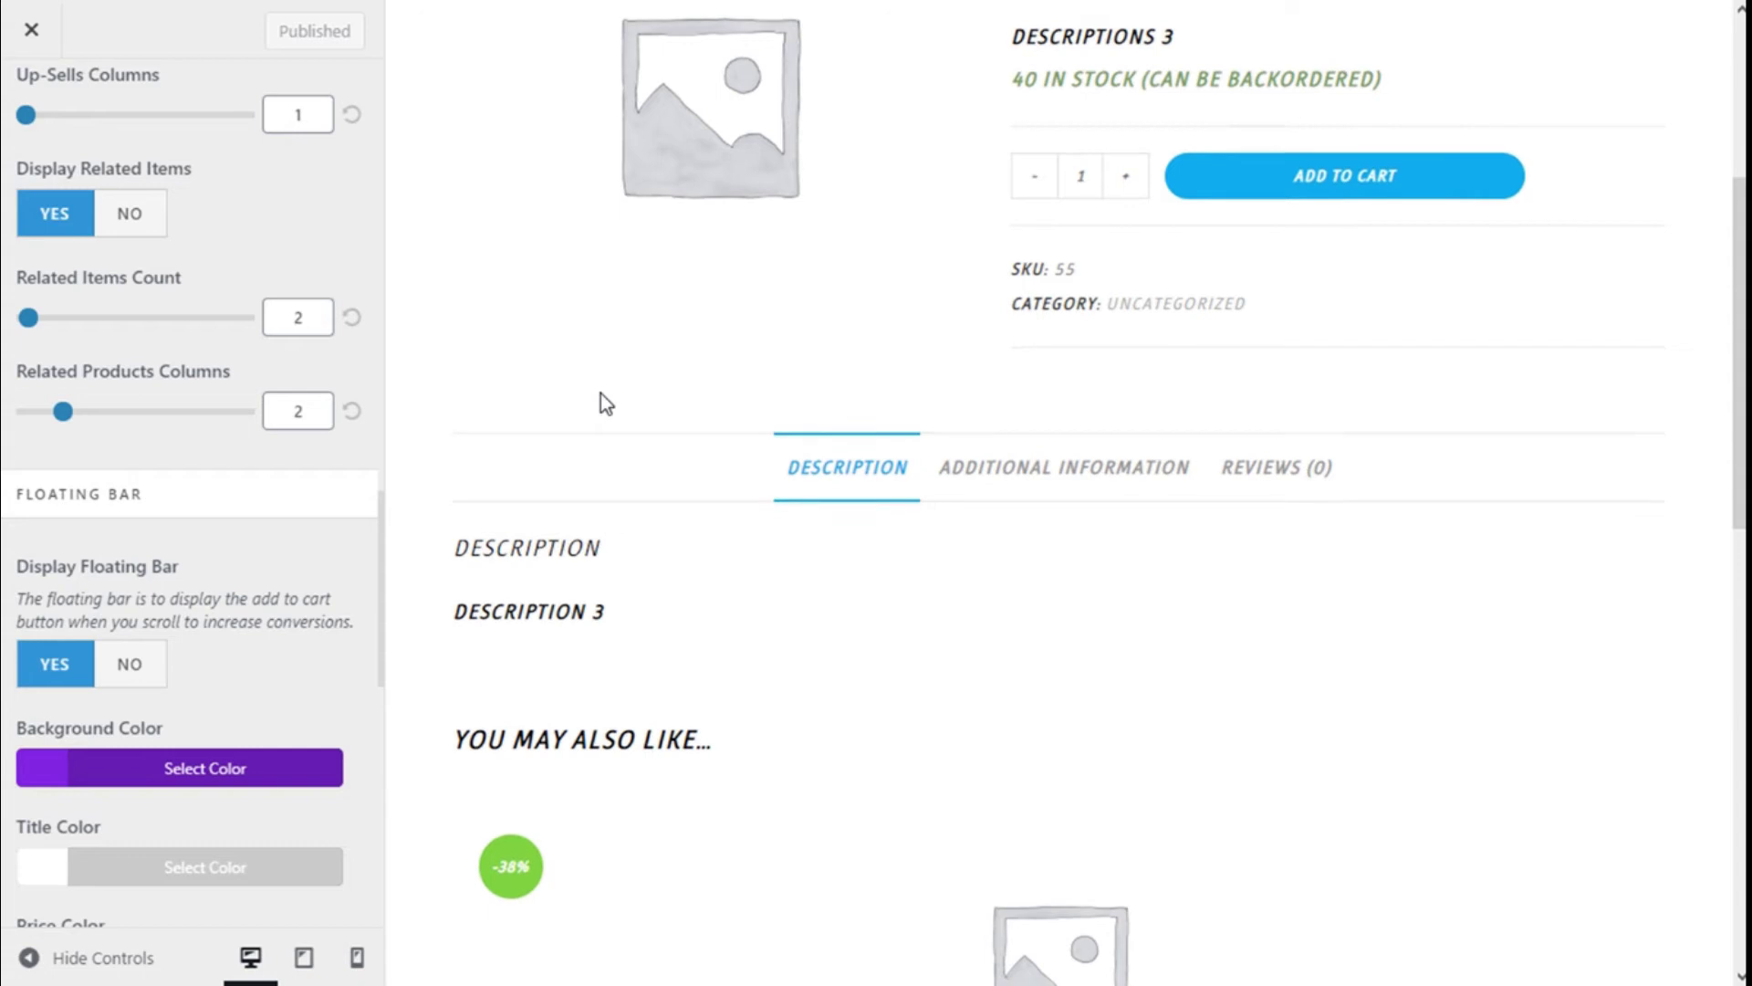
{"action": "scroll", "coordinate": [601, 392], "scroll_direction": "down", "scroll_amount": 2}
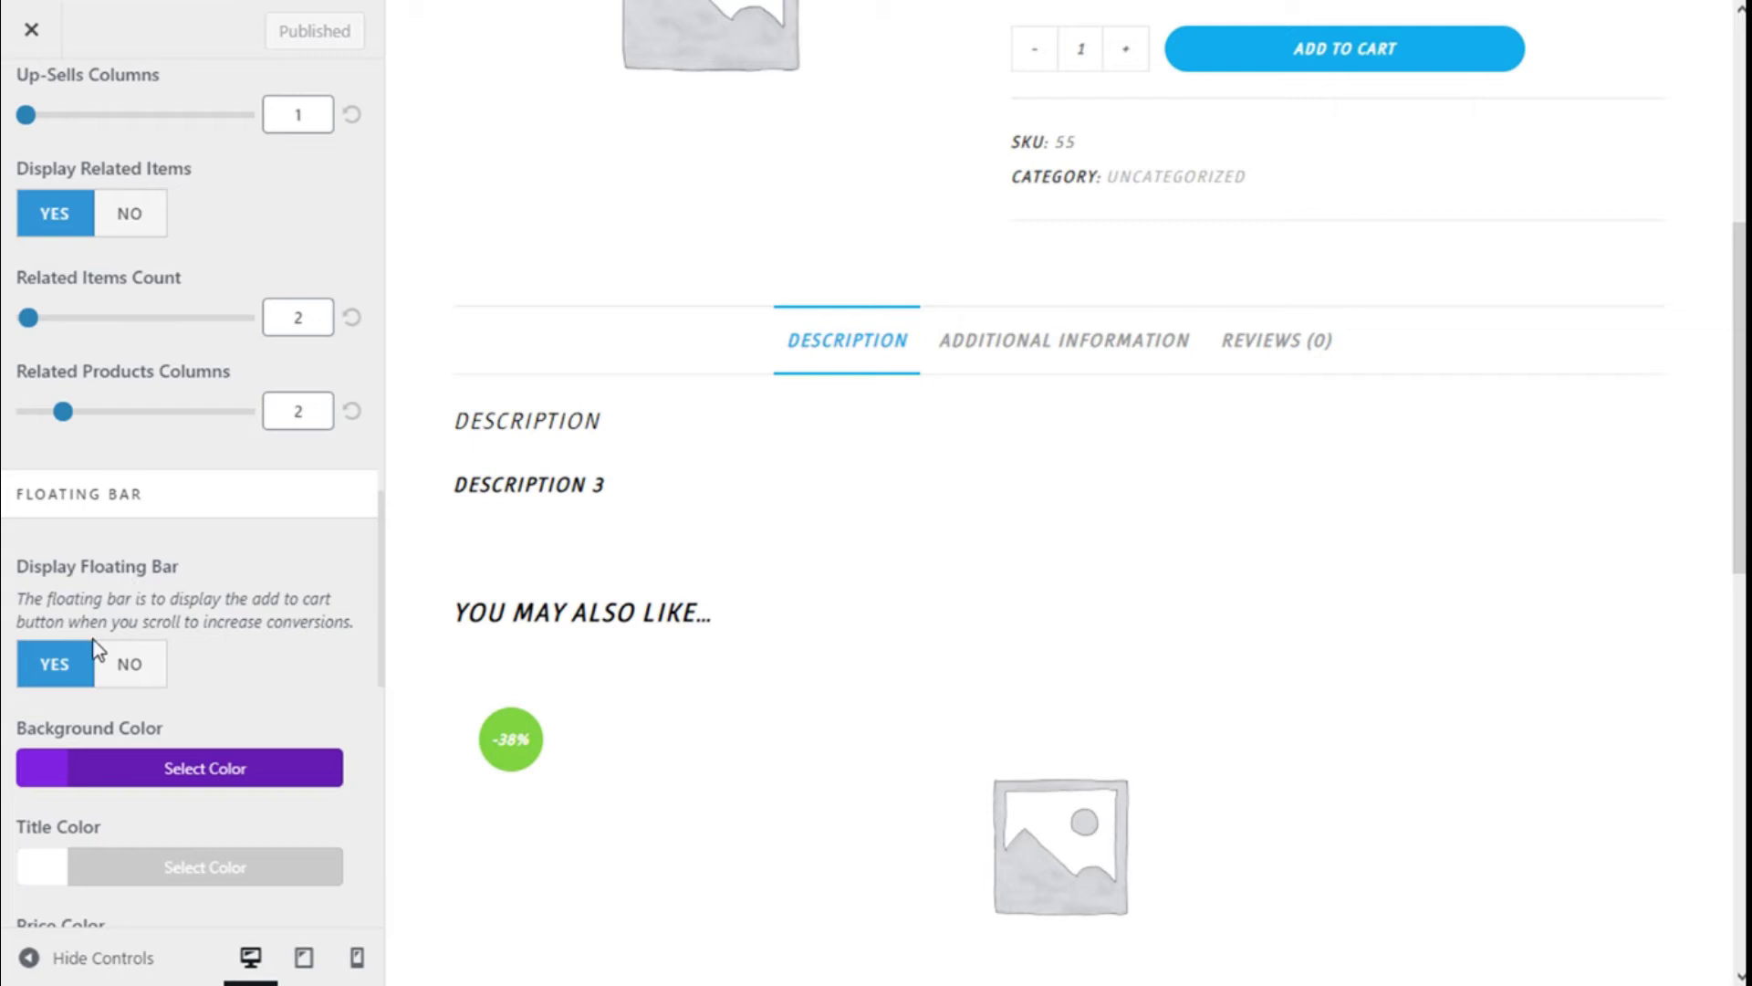
Make the floating bar background orange
{"action": "scroll", "coordinate": [759, 206], "scroll_direction": "down", "scroll_amount": 5}
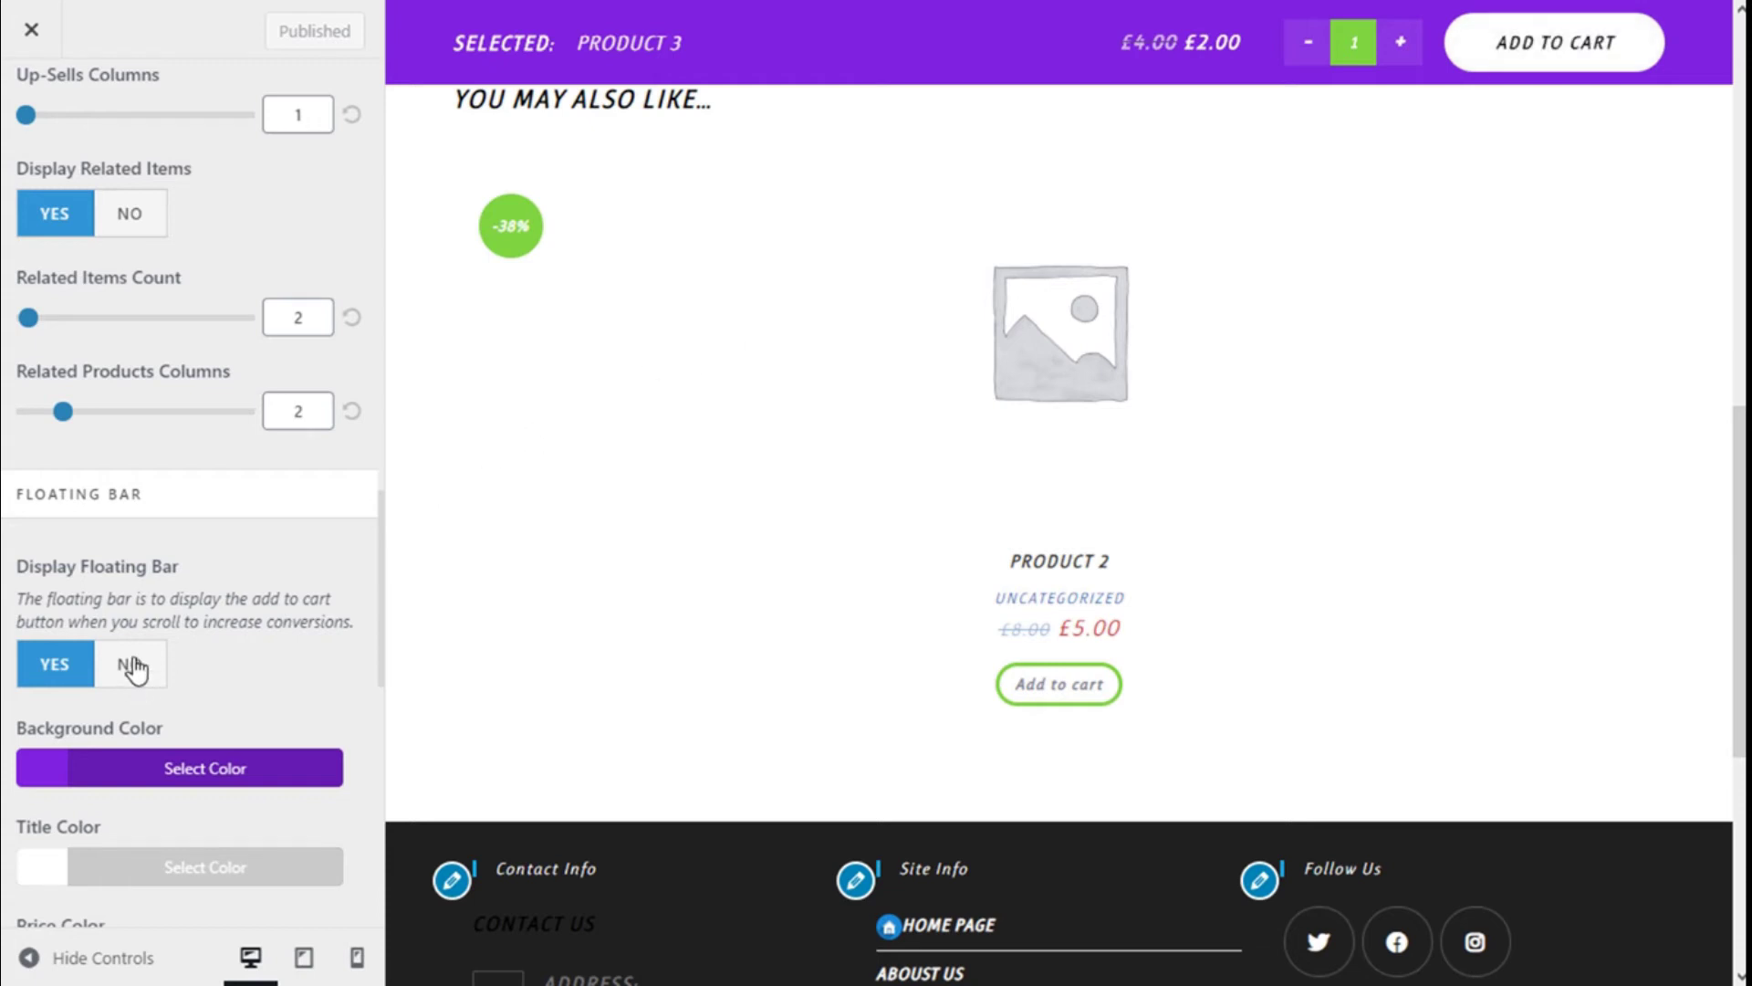
{"action": "scroll", "coordinate": [219, 470], "scroll_direction": "down", "scroll_amount": 5}
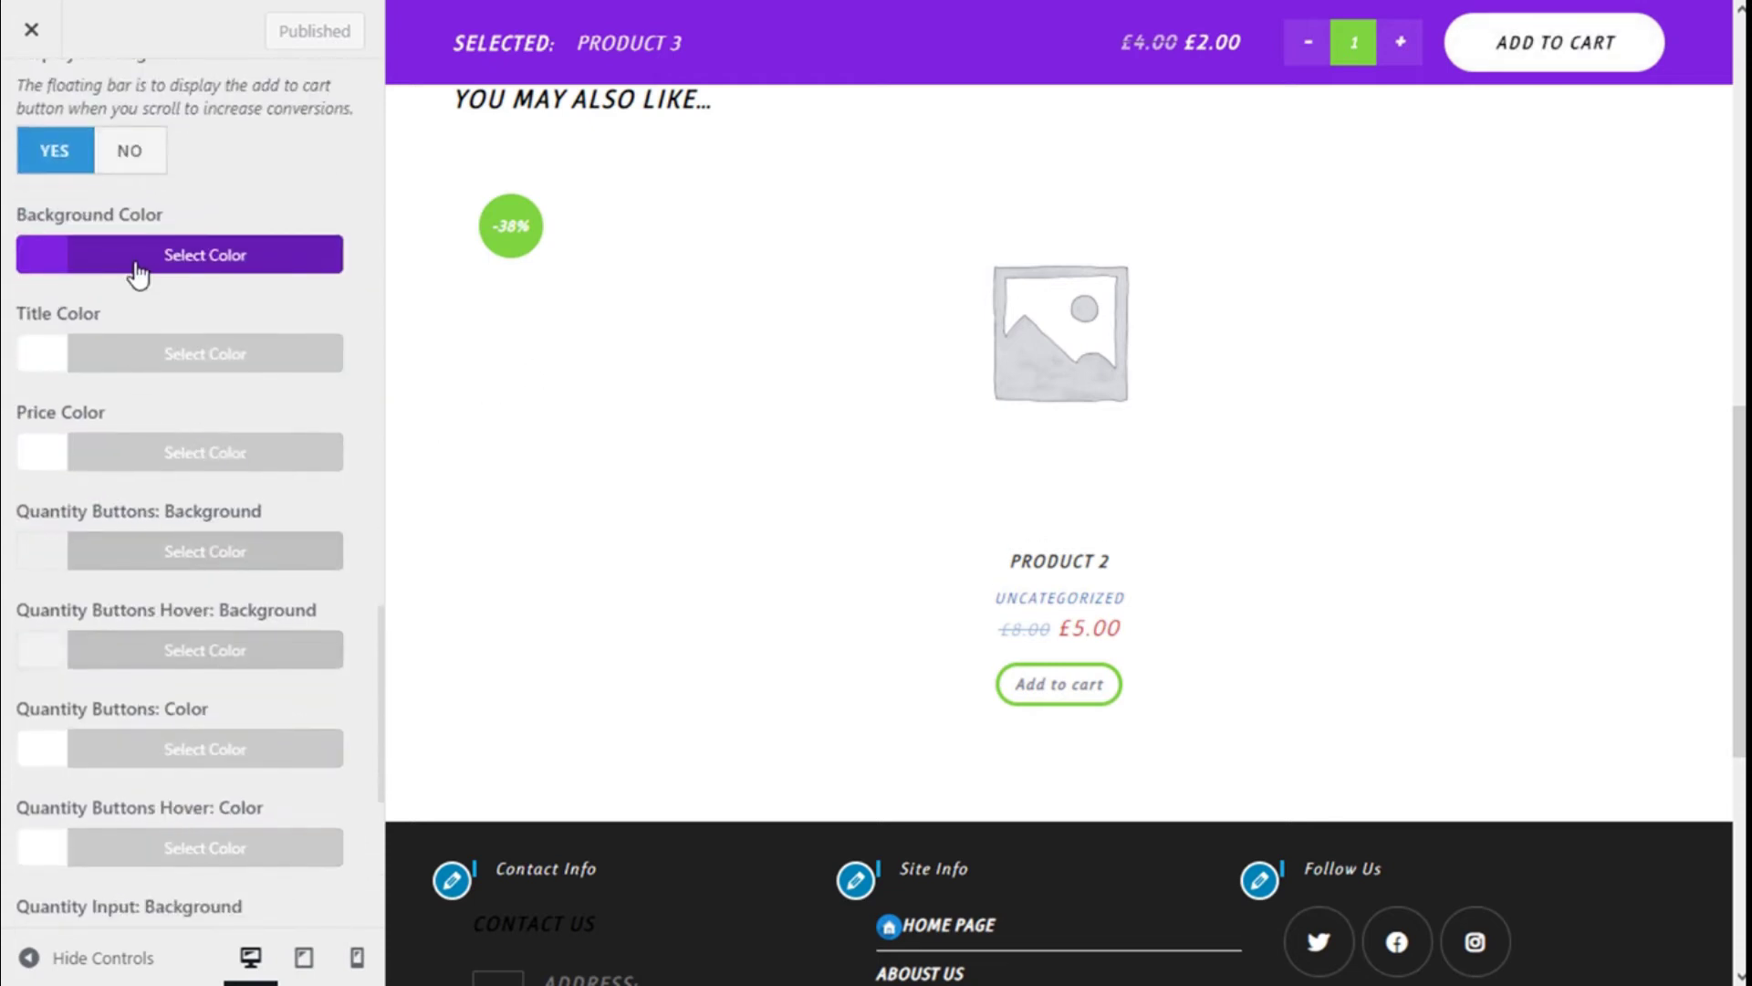
{"action": "left_click", "coordinate": [165, 259]}
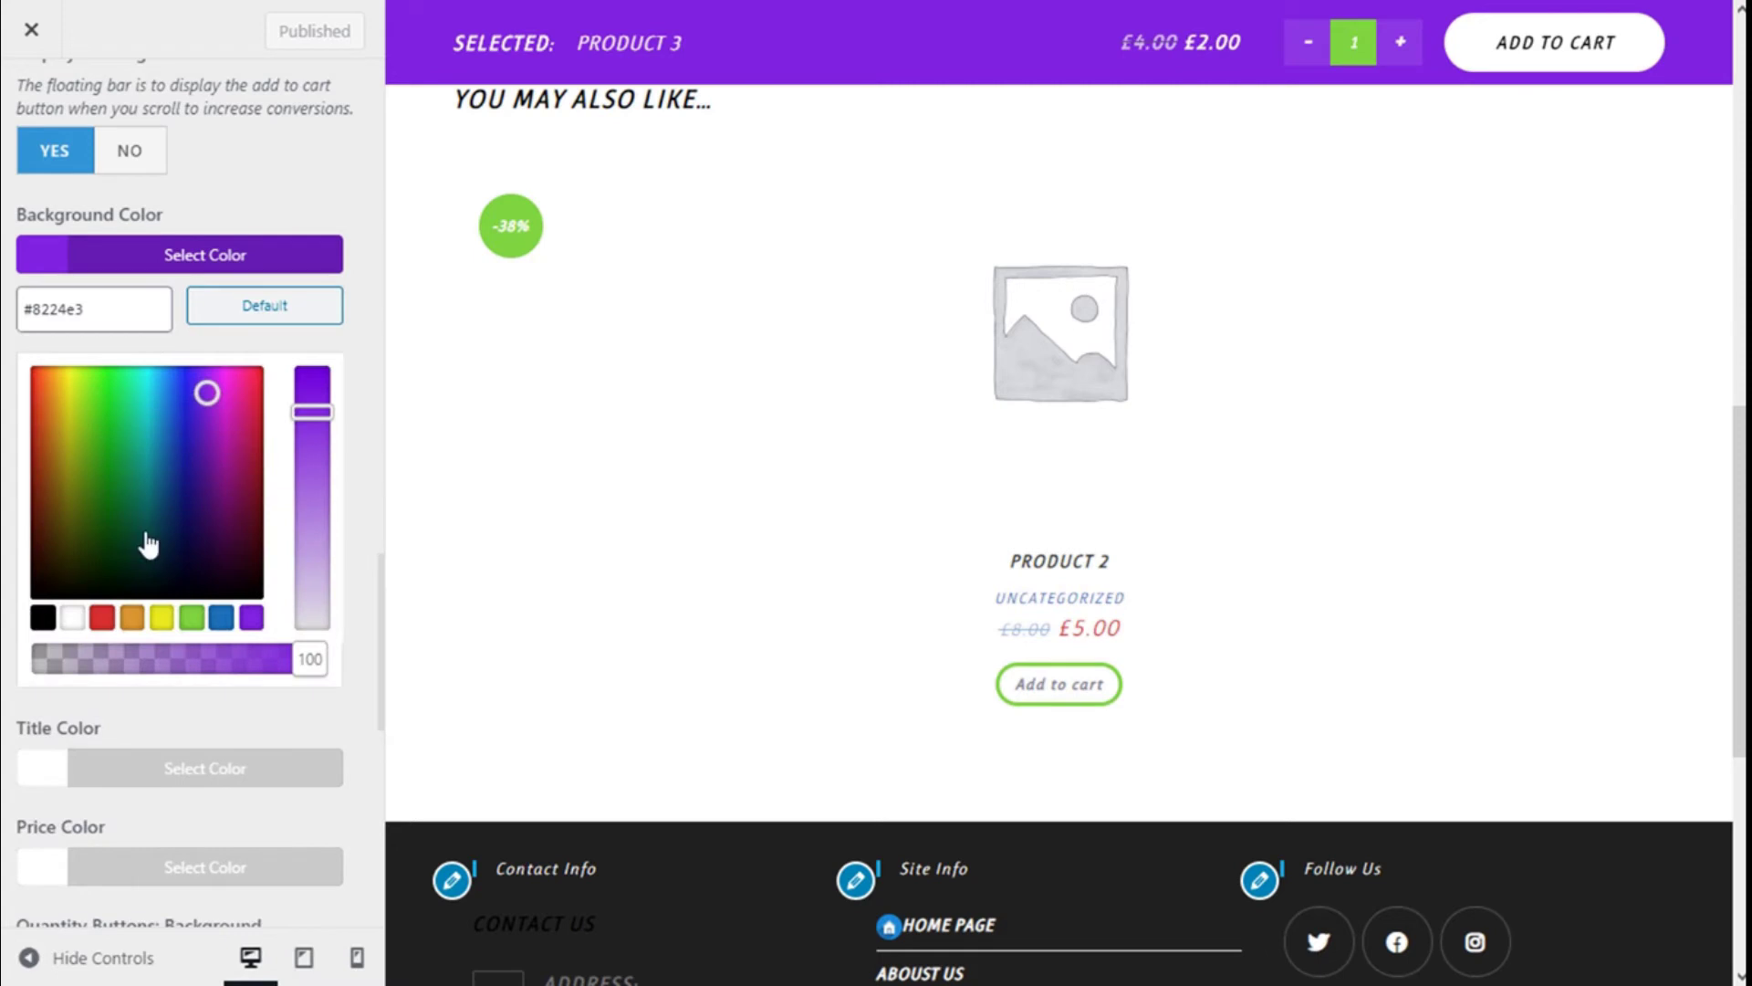
{"action": "left_click", "coordinate": [134, 620]}
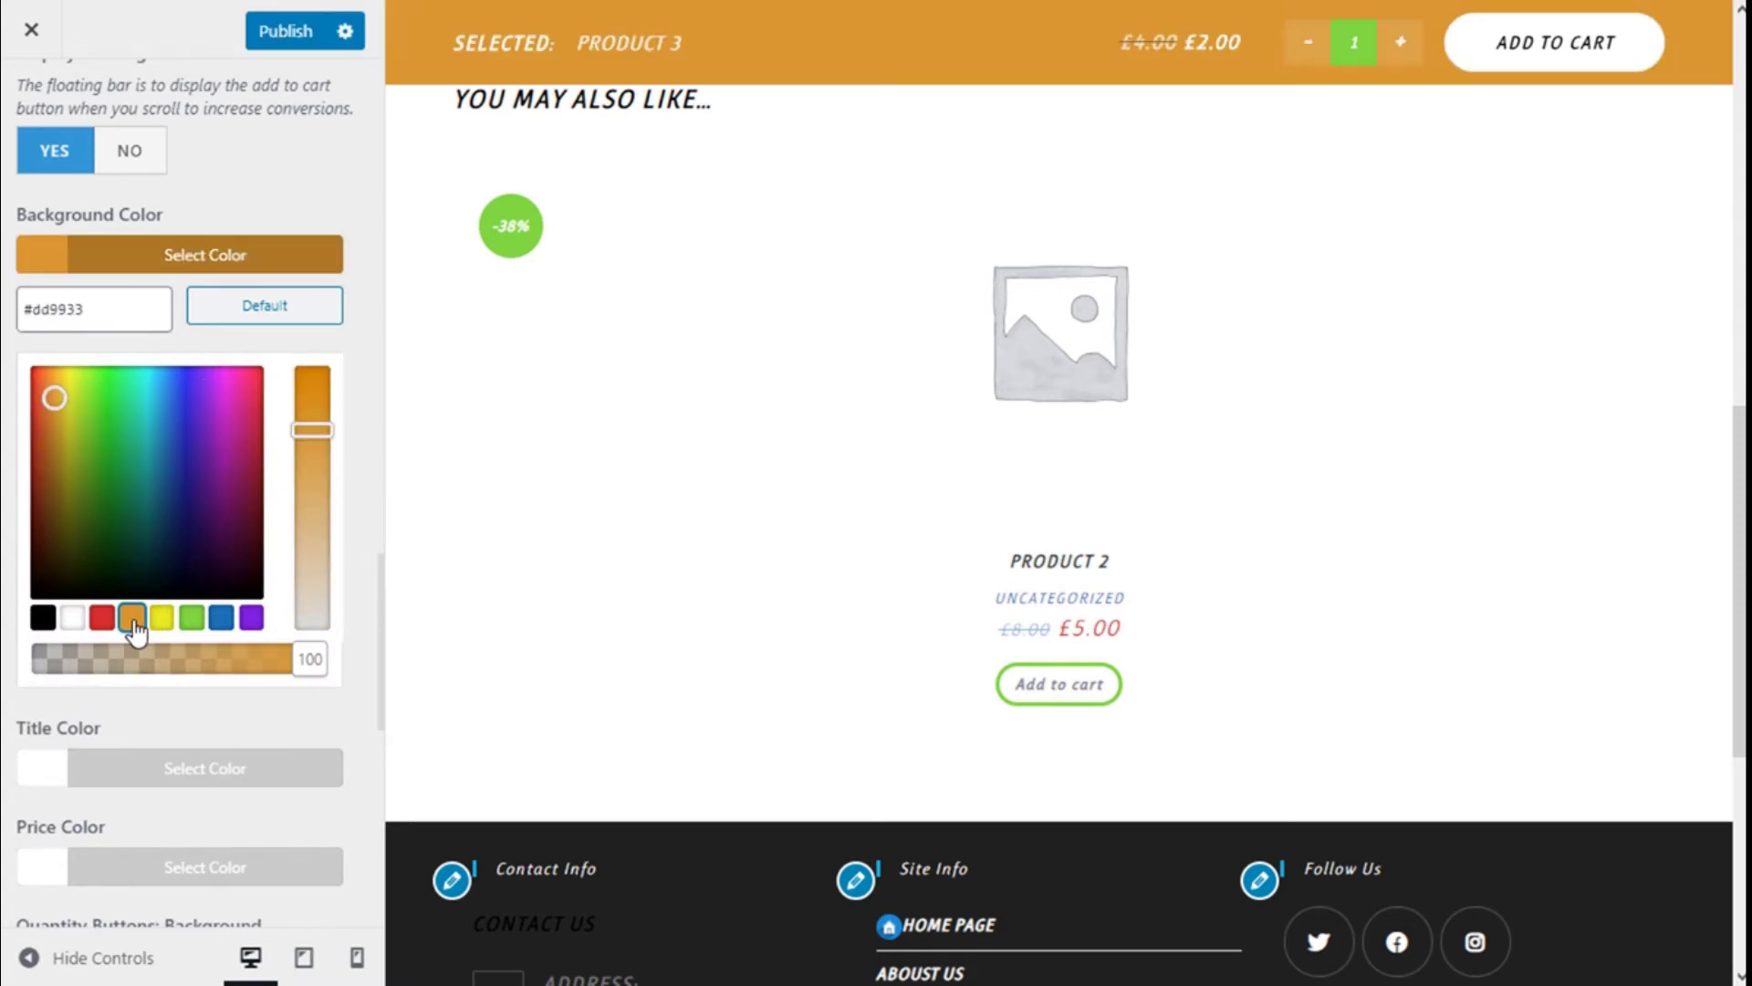
{"action": "left_click", "coordinate": [209, 272]}
Try blue for the bar title and green for the price, reverting both to white
{"action": "left_click", "coordinate": [182, 358]}
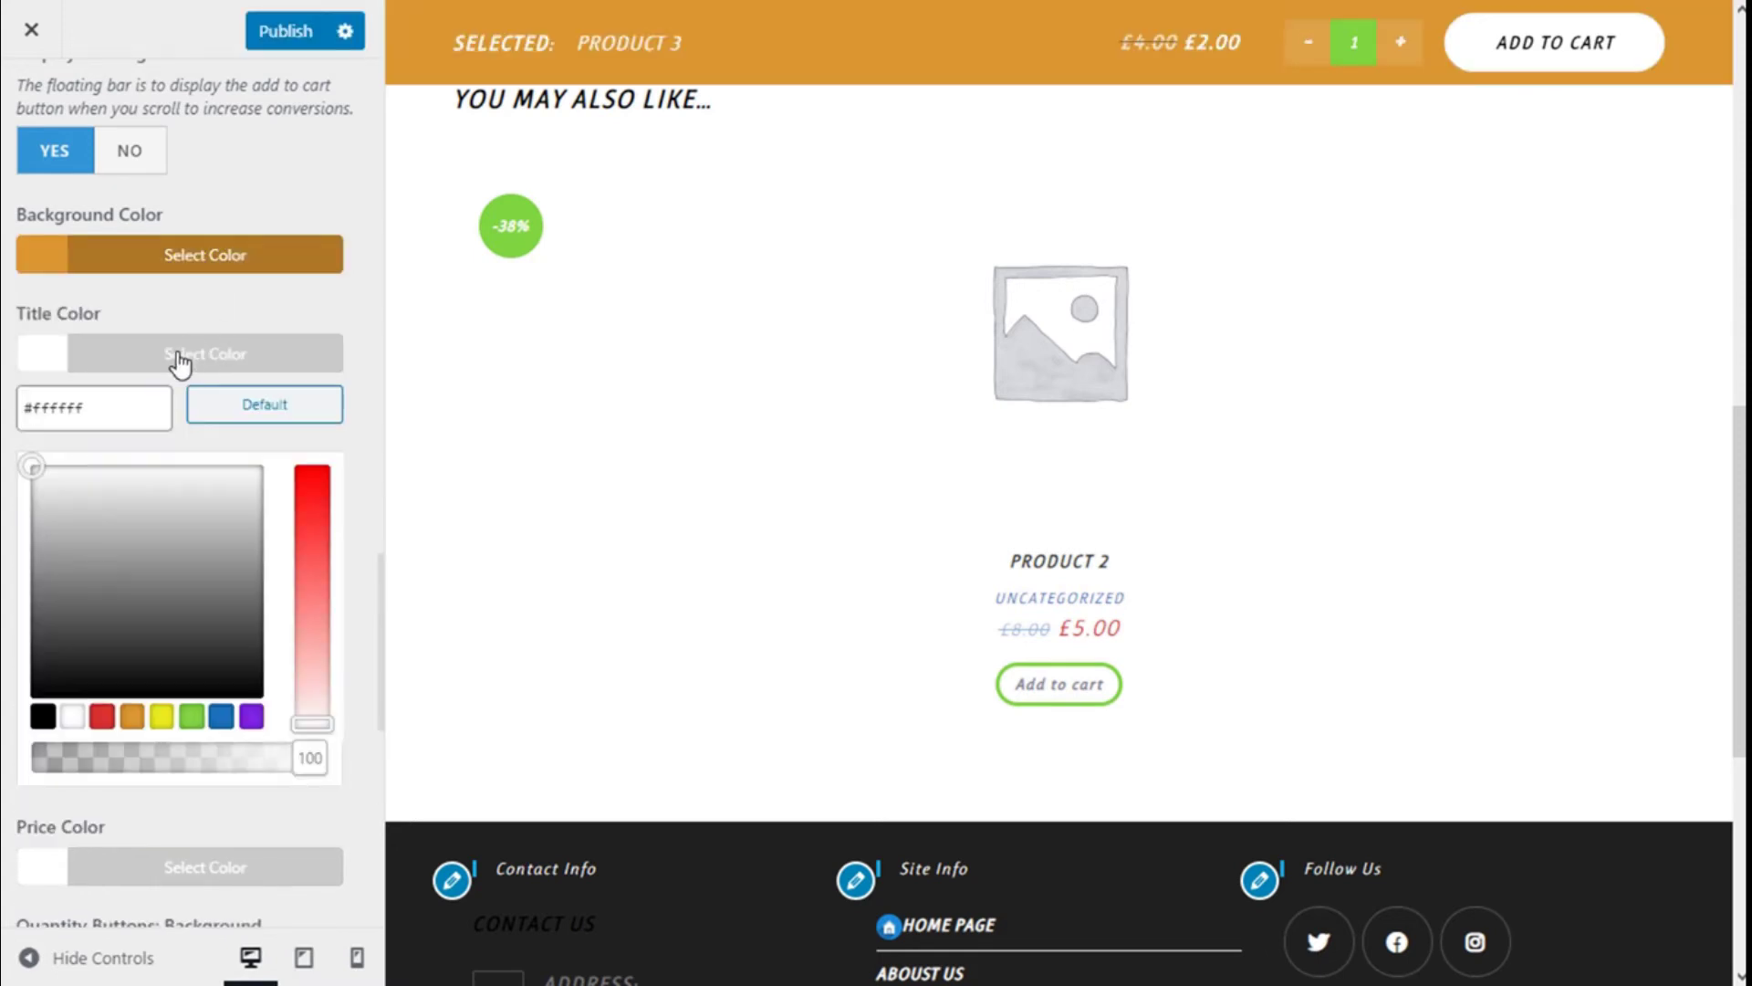
{"action": "left_click", "coordinate": [222, 716]}
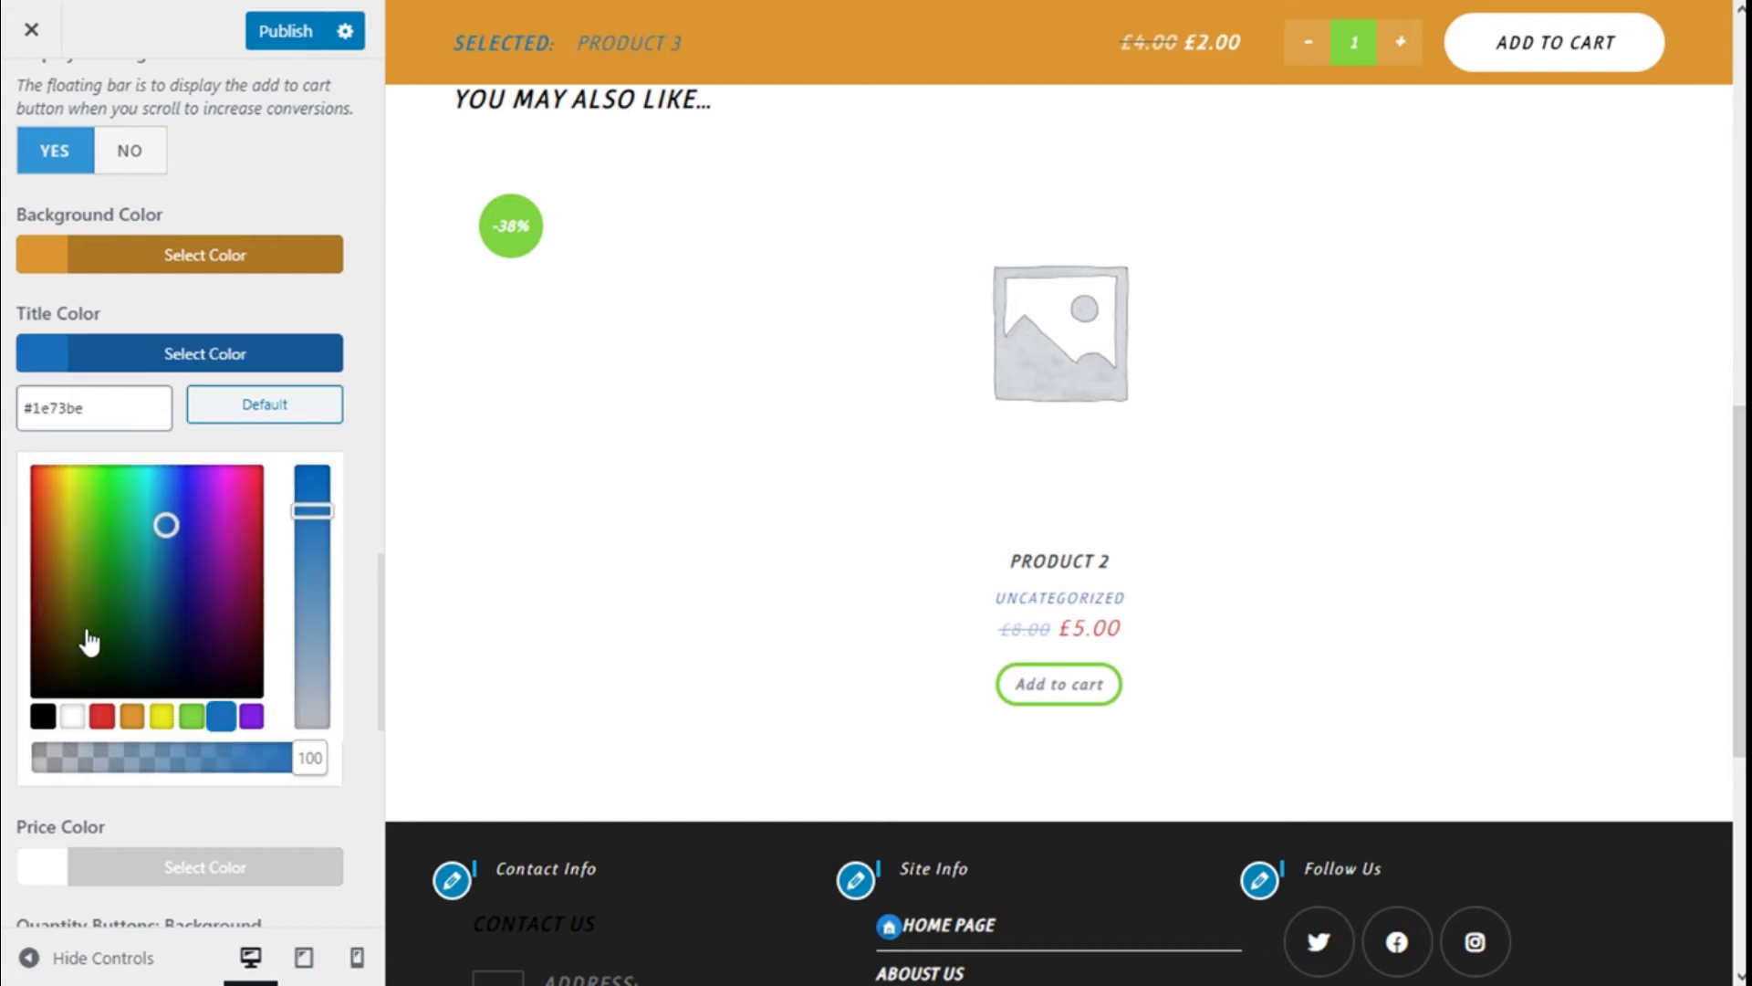
{"action": "left_click", "coordinate": [83, 716]}
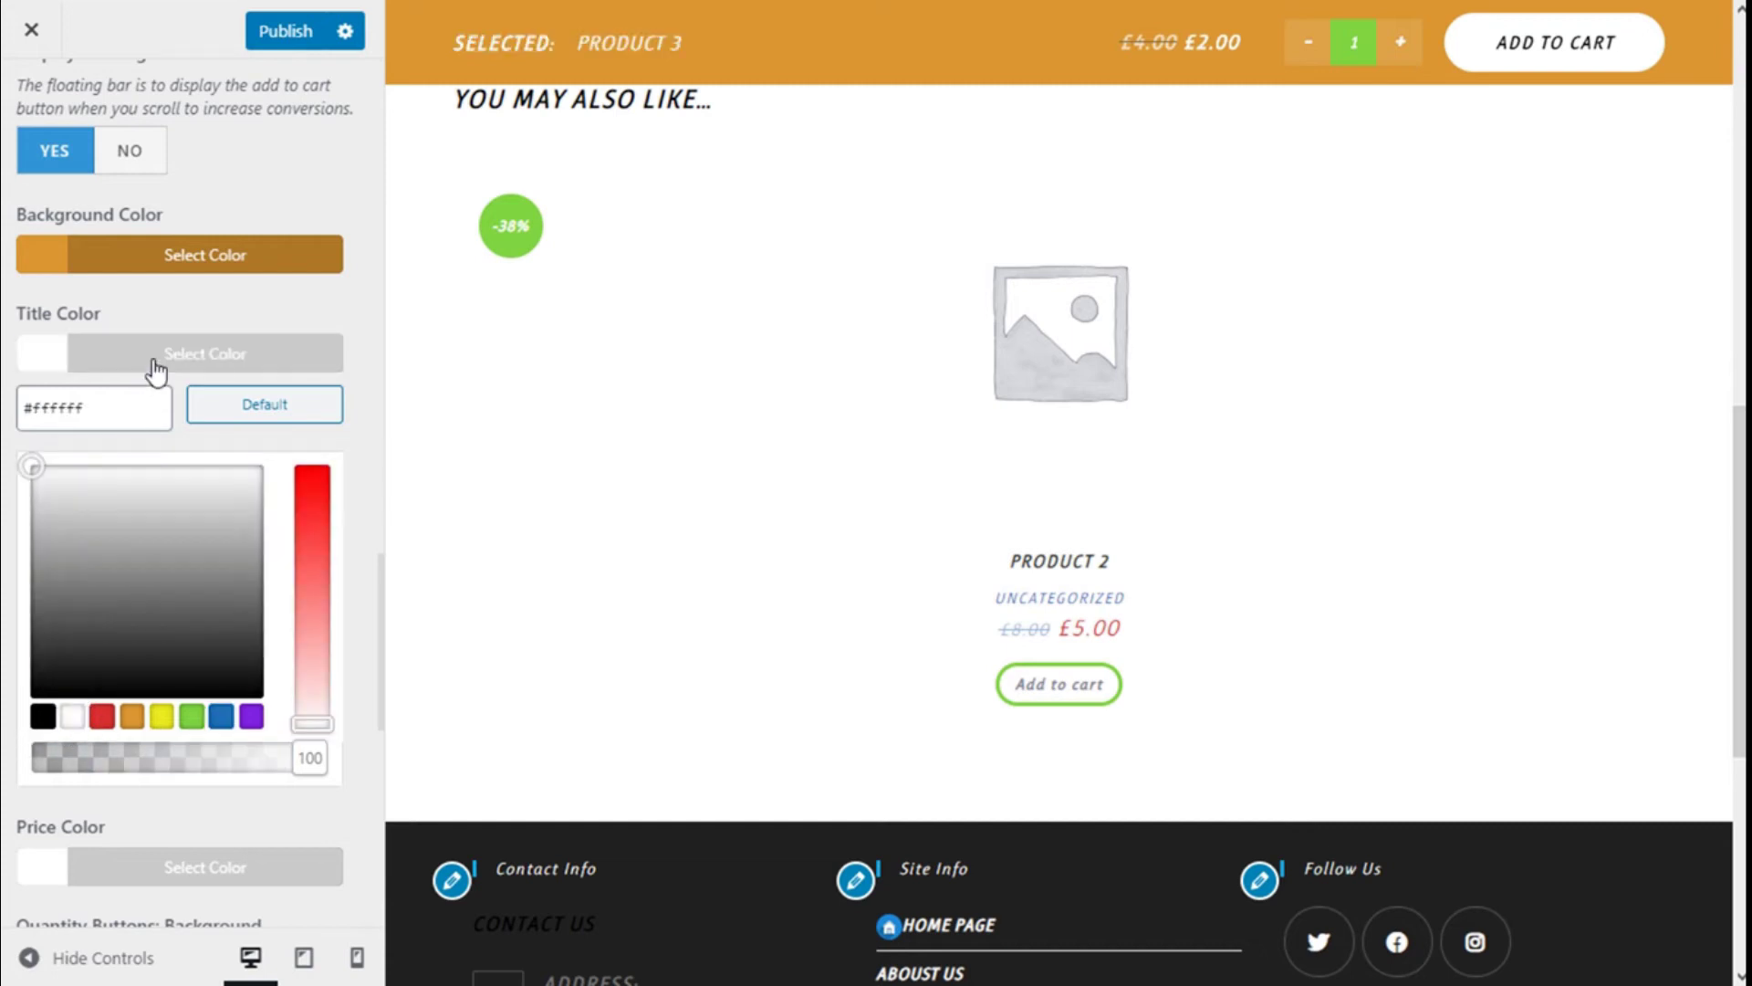
{"action": "left_click", "coordinate": [148, 365]}
{"action": "scroll", "coordinate": [160, 347], "scroll_direction": "down", "scroll_amount": 2}
{"action": "left_click", "coordinate": [168, 327]}
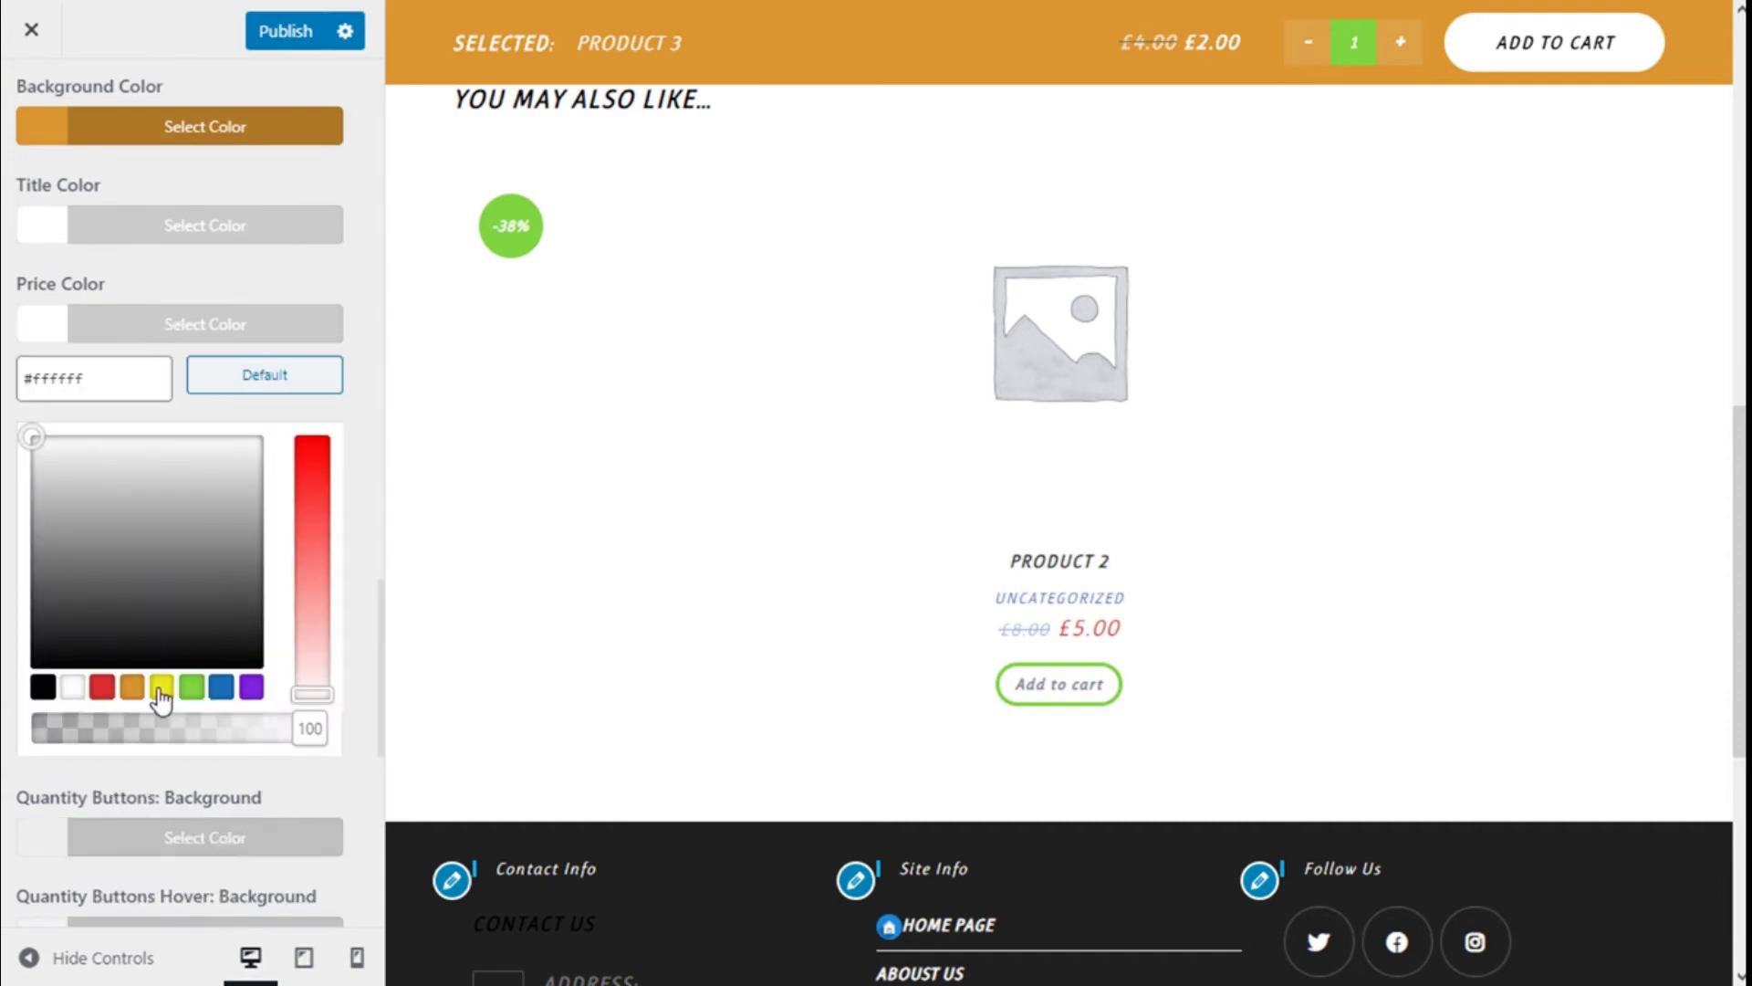
{"action": "left_click", "coordinate": [191, 690]}
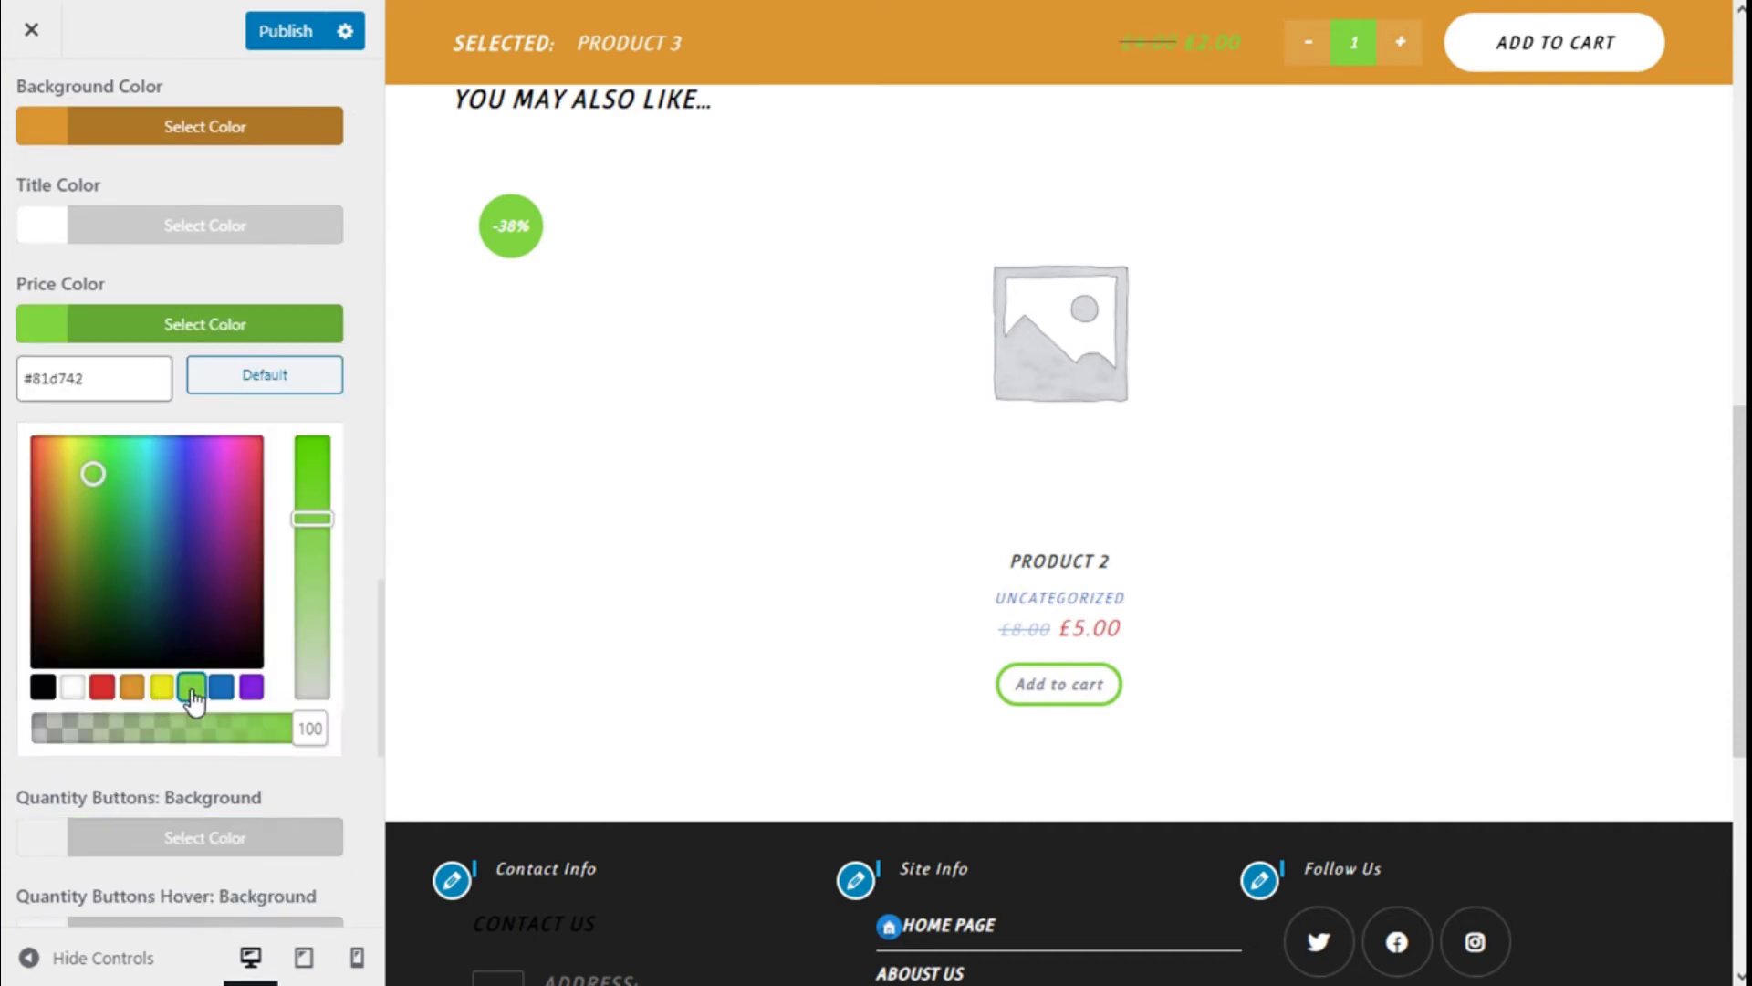
{"action": "left_click", "coordinate": [73, 689]}
{"action": "left_click", "coordinate": [176, 349]}
{"action": "scroll", "coordinate": [177, 358], "scroll_direction": "up", "scroll_amount": 3}
{"action": "scroll", "coordinate": [192, 383], "scroll_direction": "down", "scroll_amount": 6}
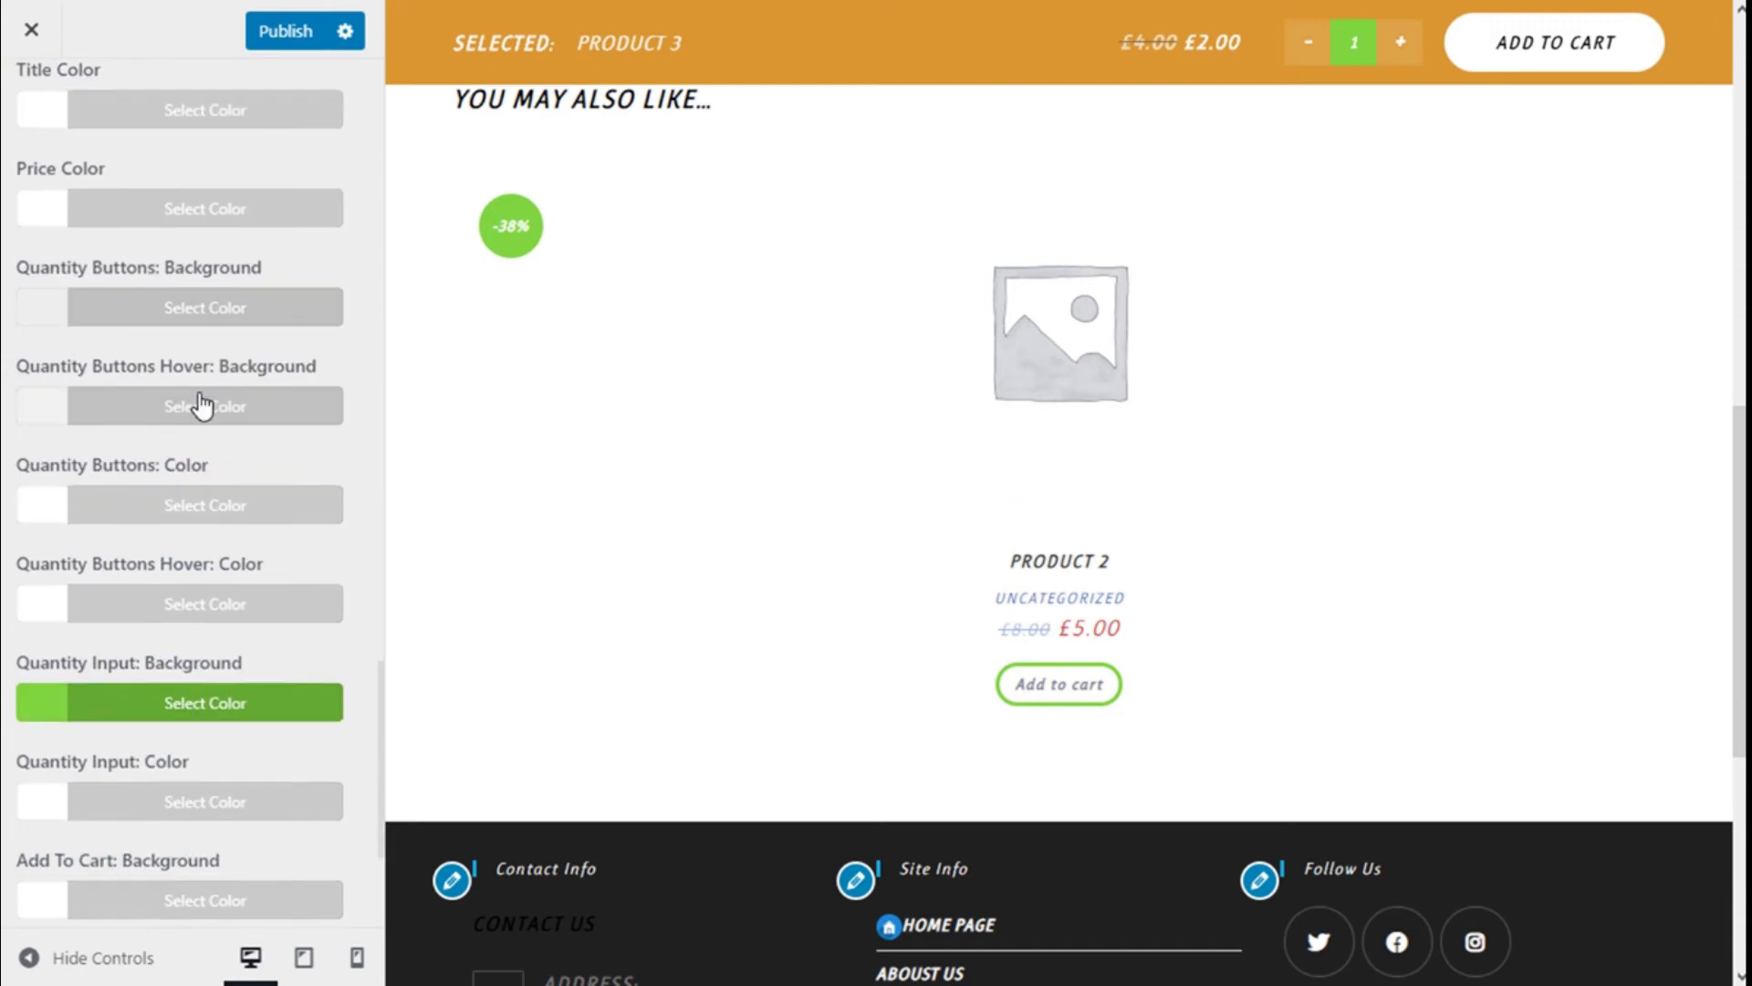
Try colours for the quantity button background and hover background, resetting both to default
{"action": "left_click", "coordinate": [173, 274]}
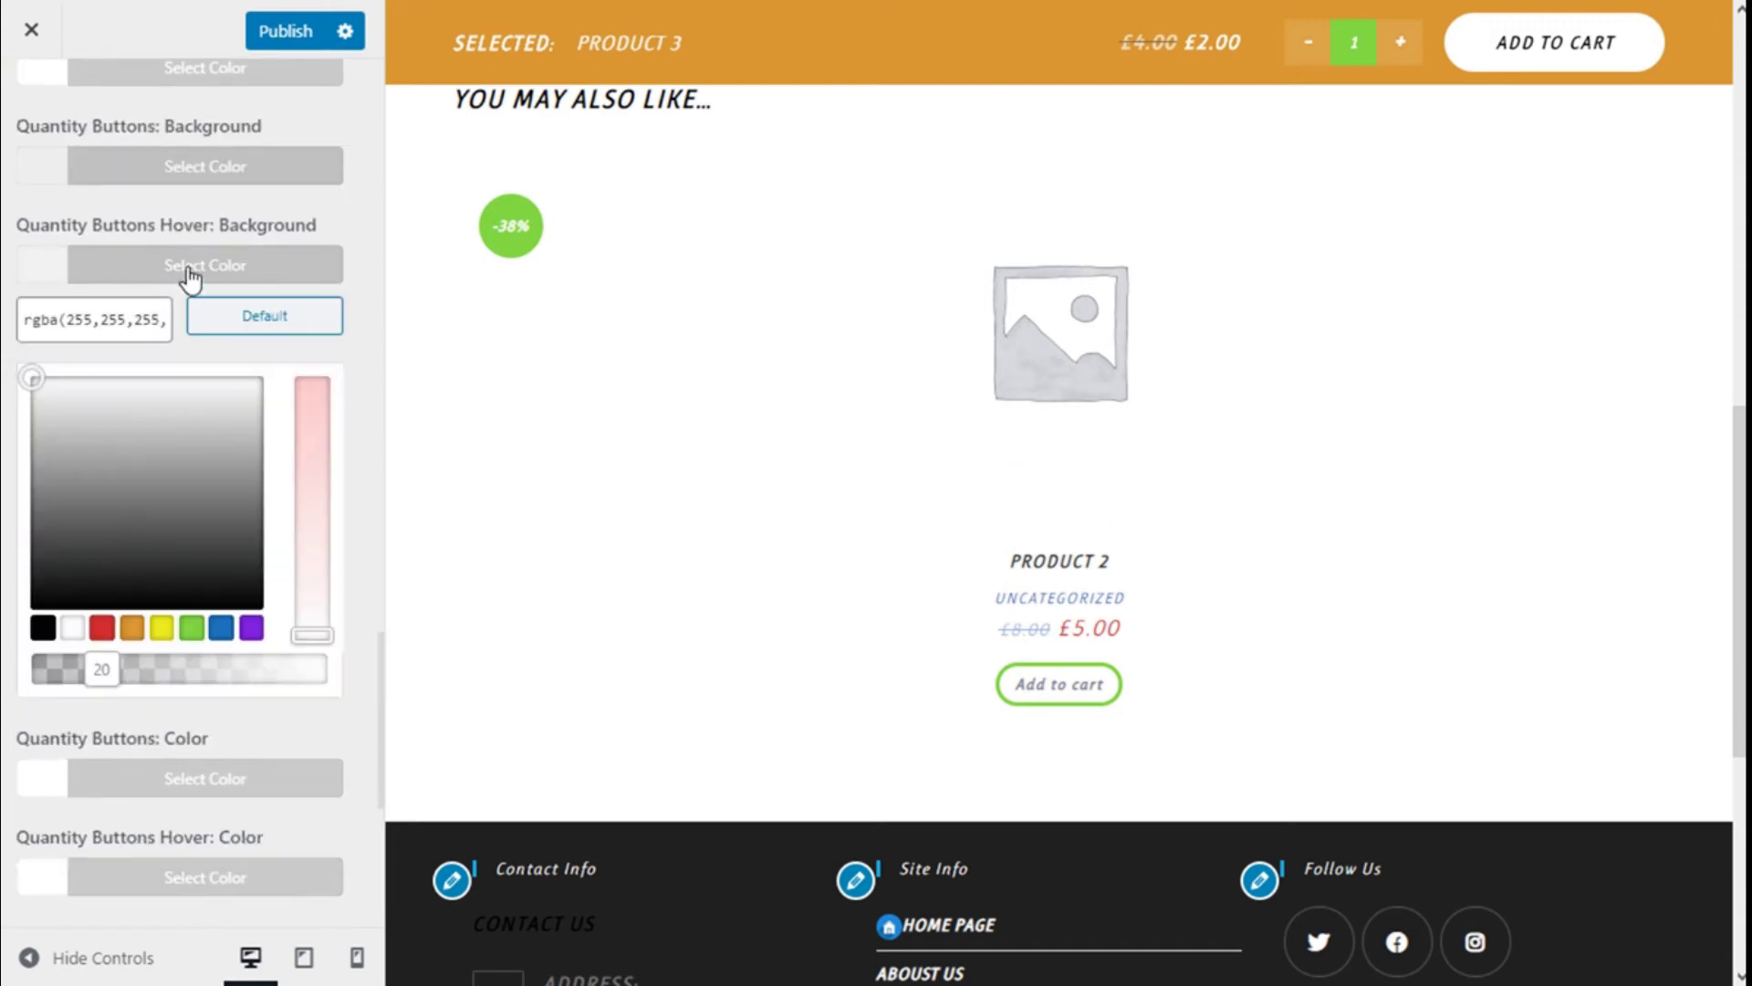
{"action": "left_click", "coordinate": [193, 178]}
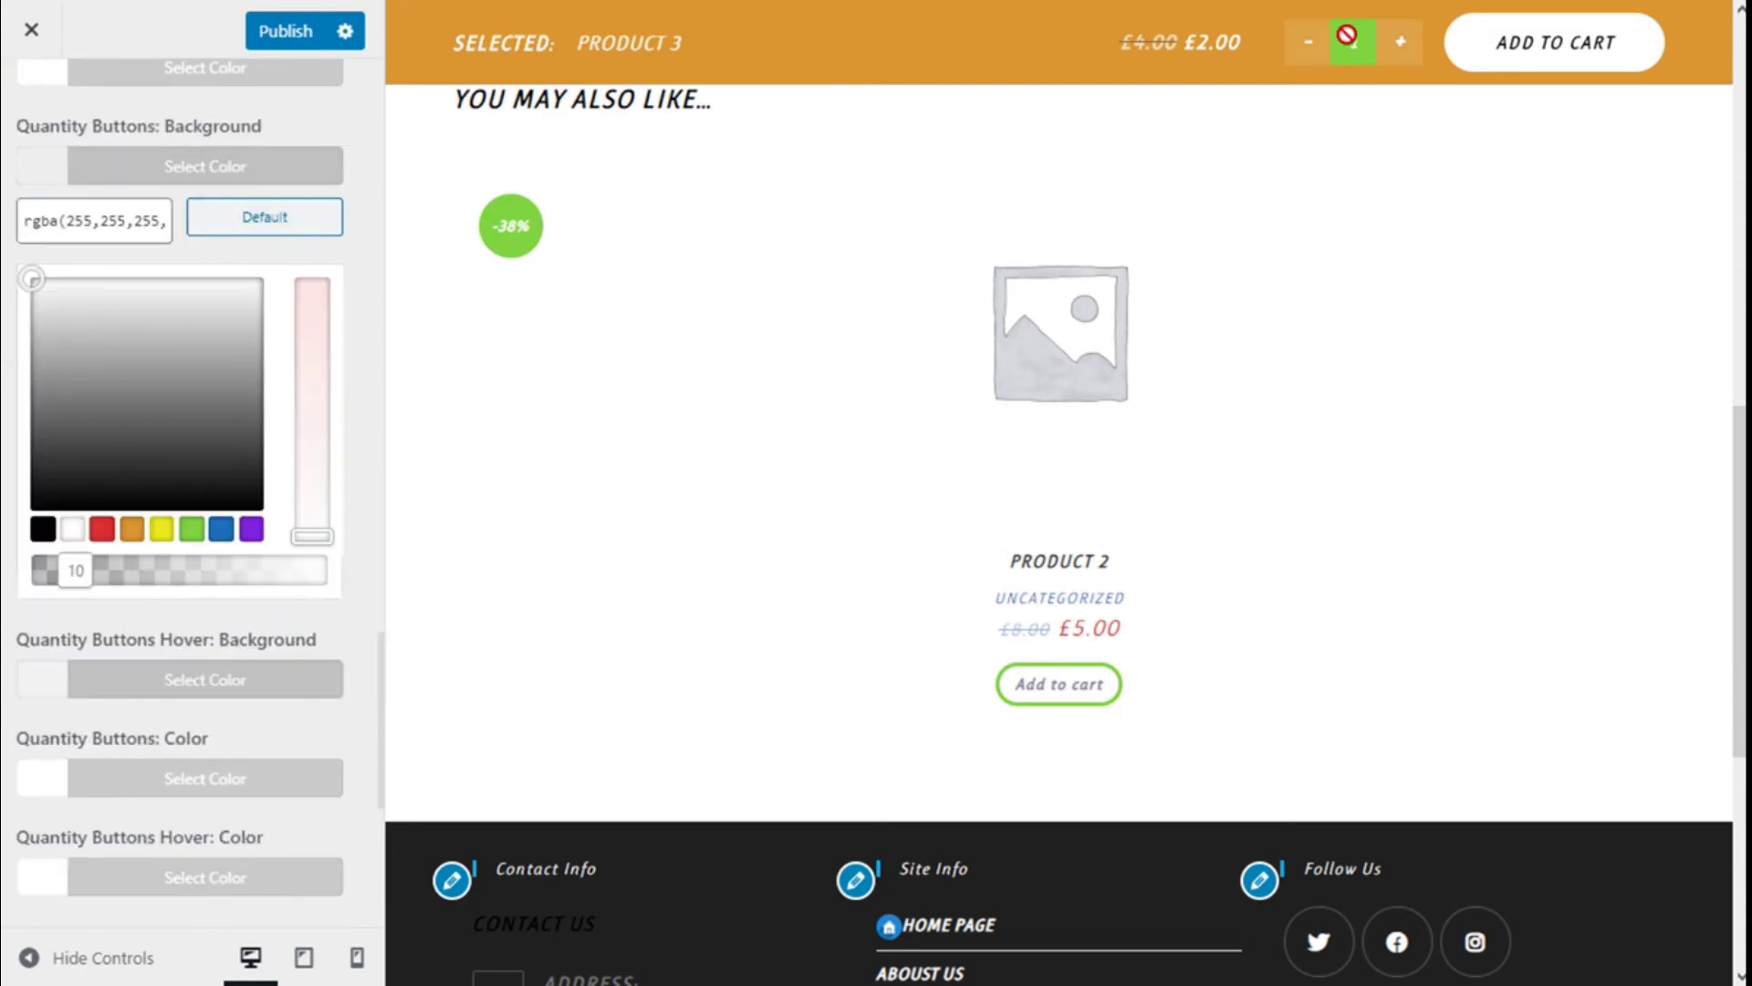
{"action": "left_click", "coordinate": [190, 528]}
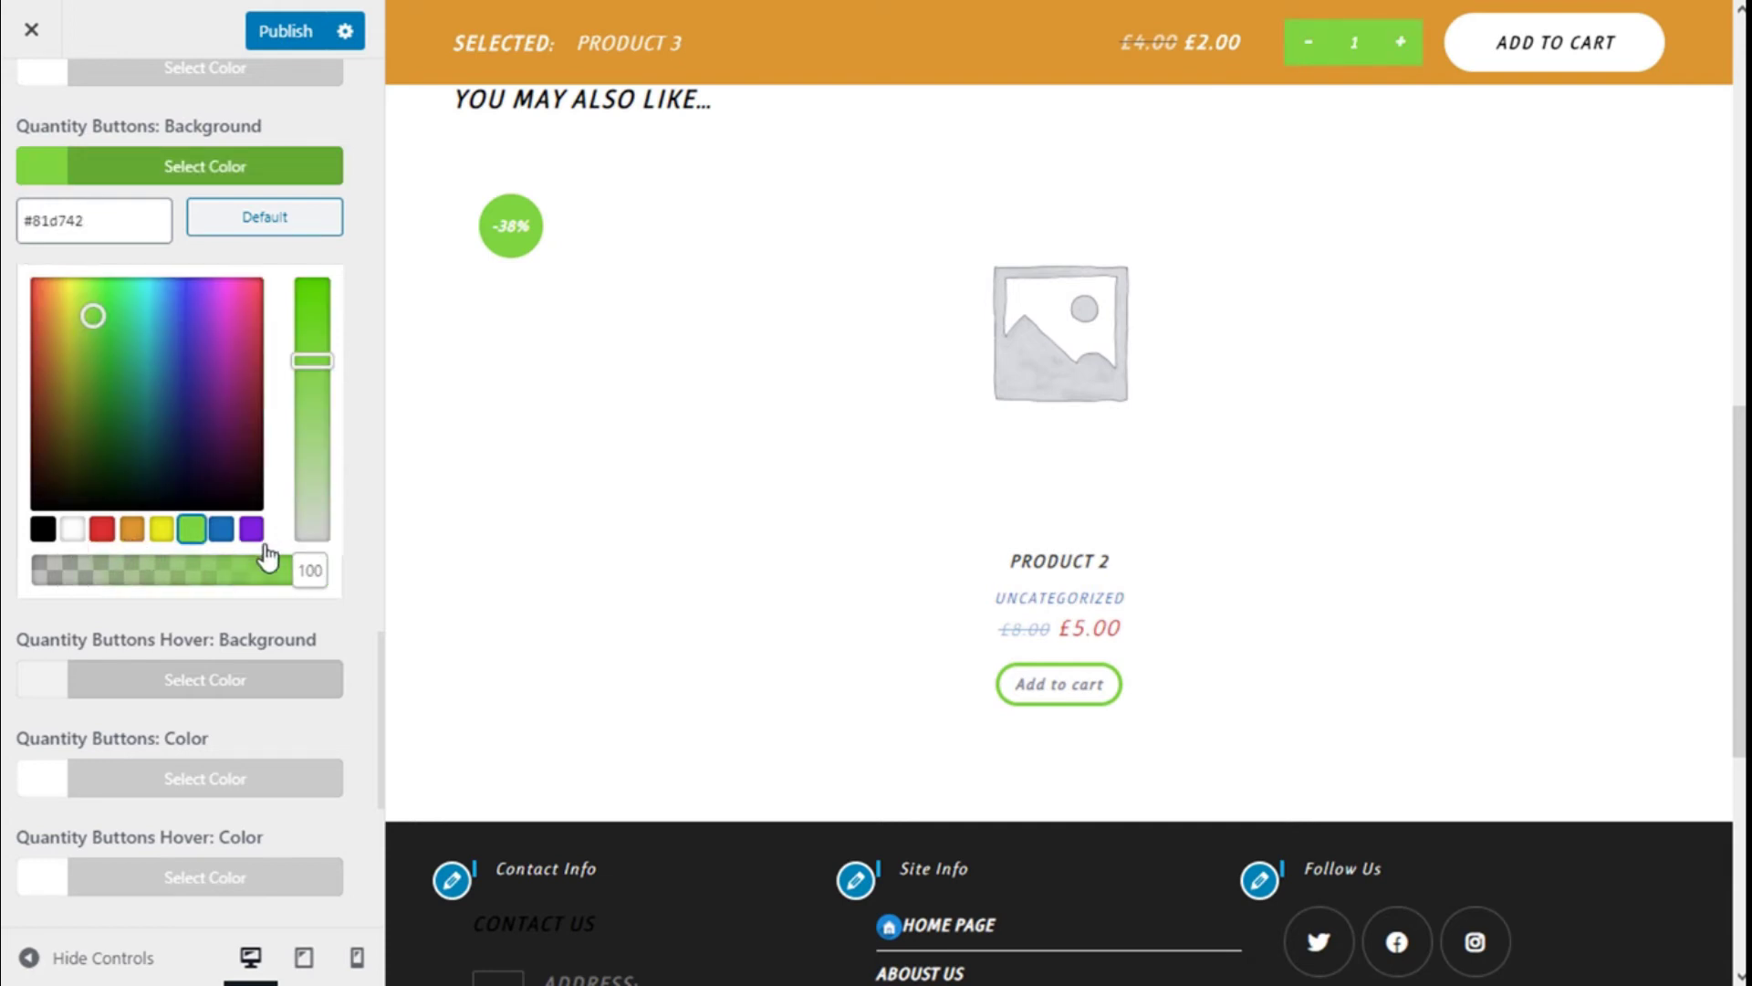
{"action": "left_click", "coordinate": [265, 219]}
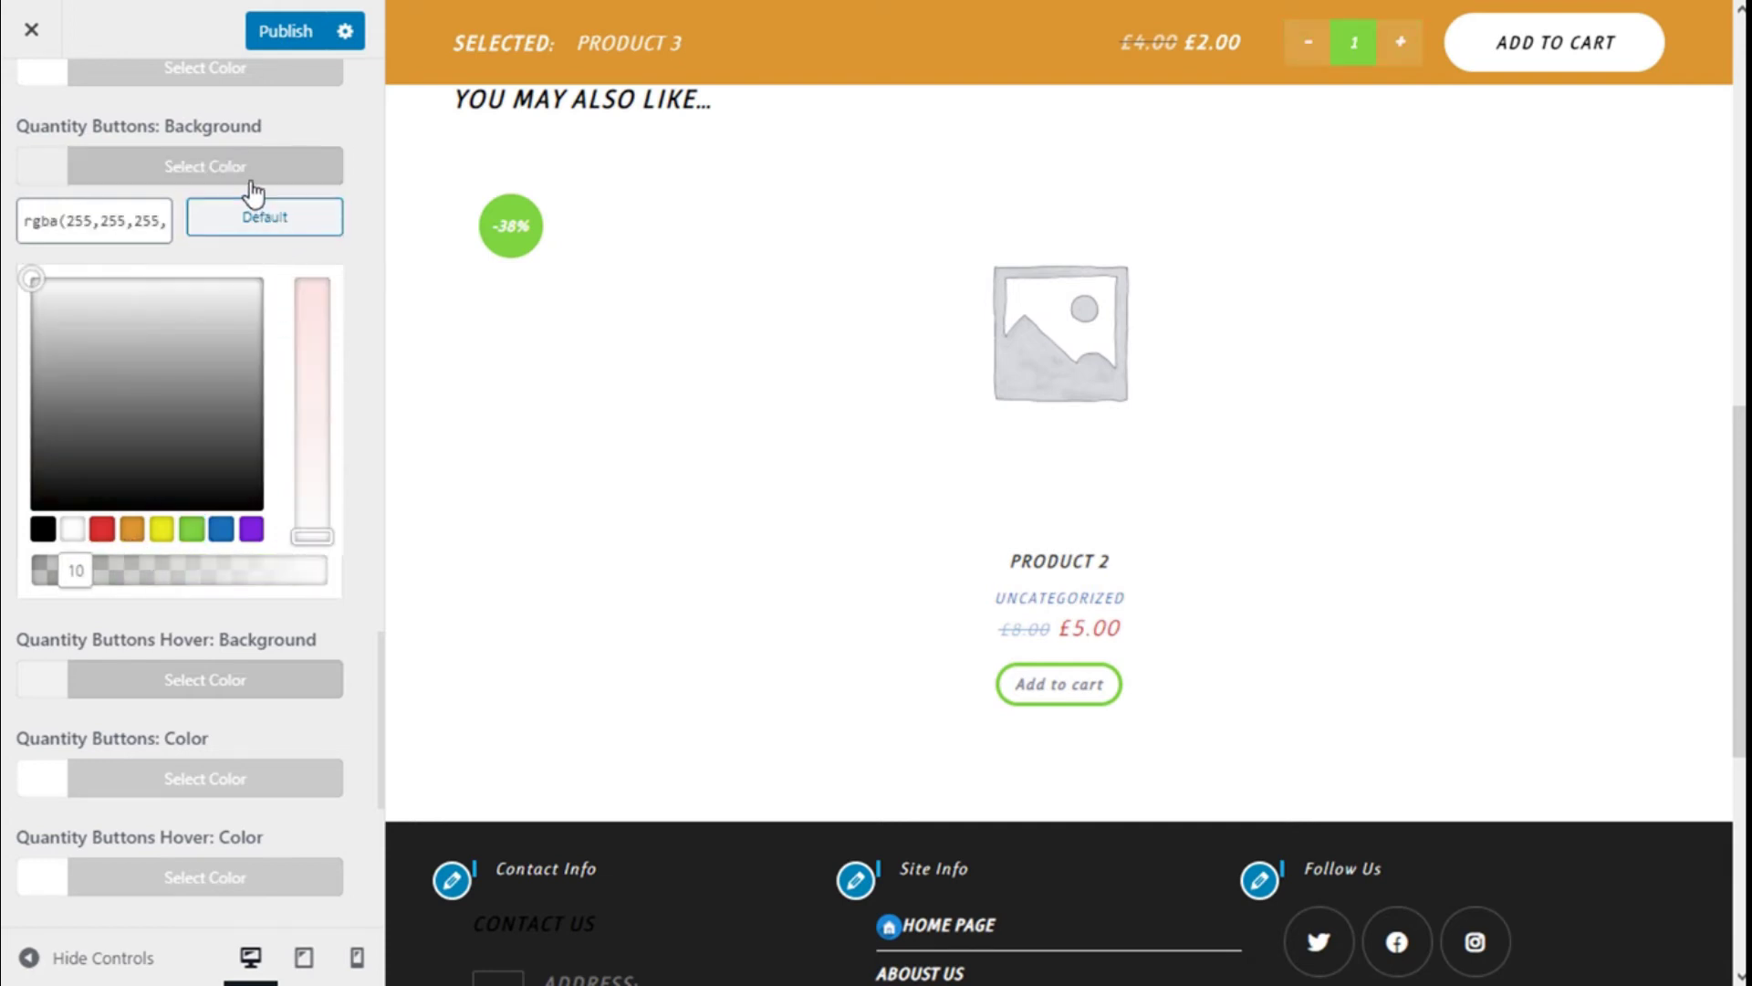
{"action": "left_click", "coordinate": [251, 181]}
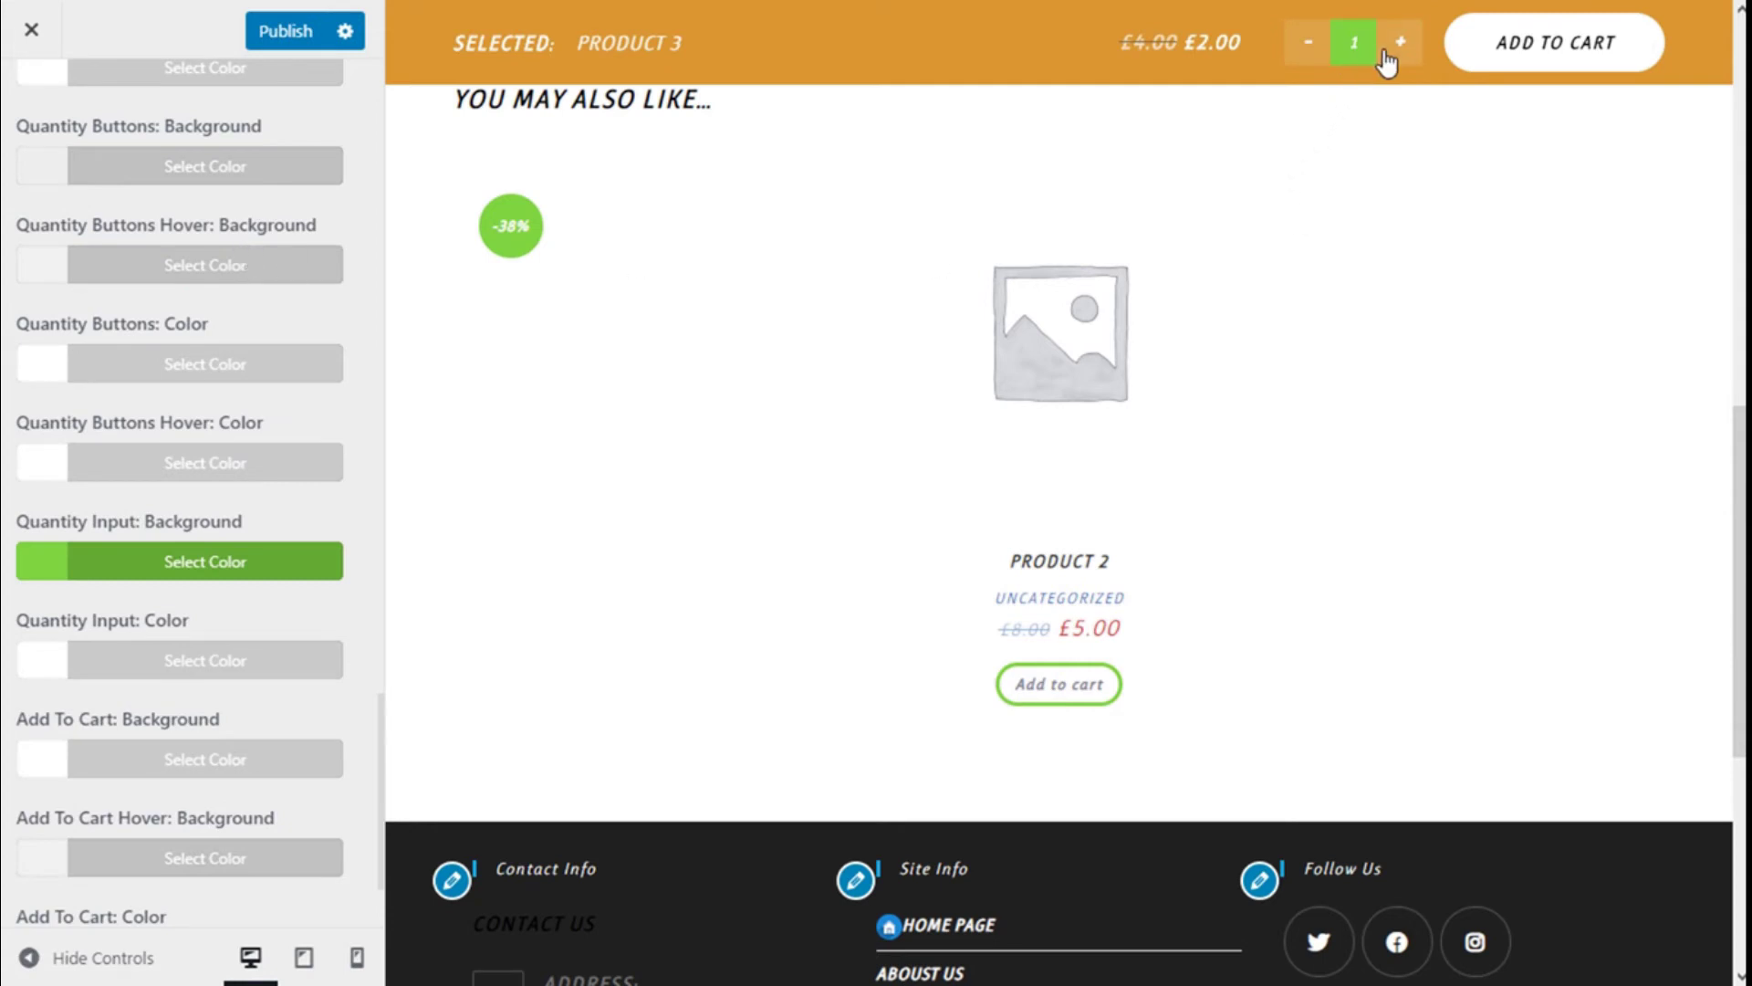
{"action": "left_click", "coordinate": [221, 285]}
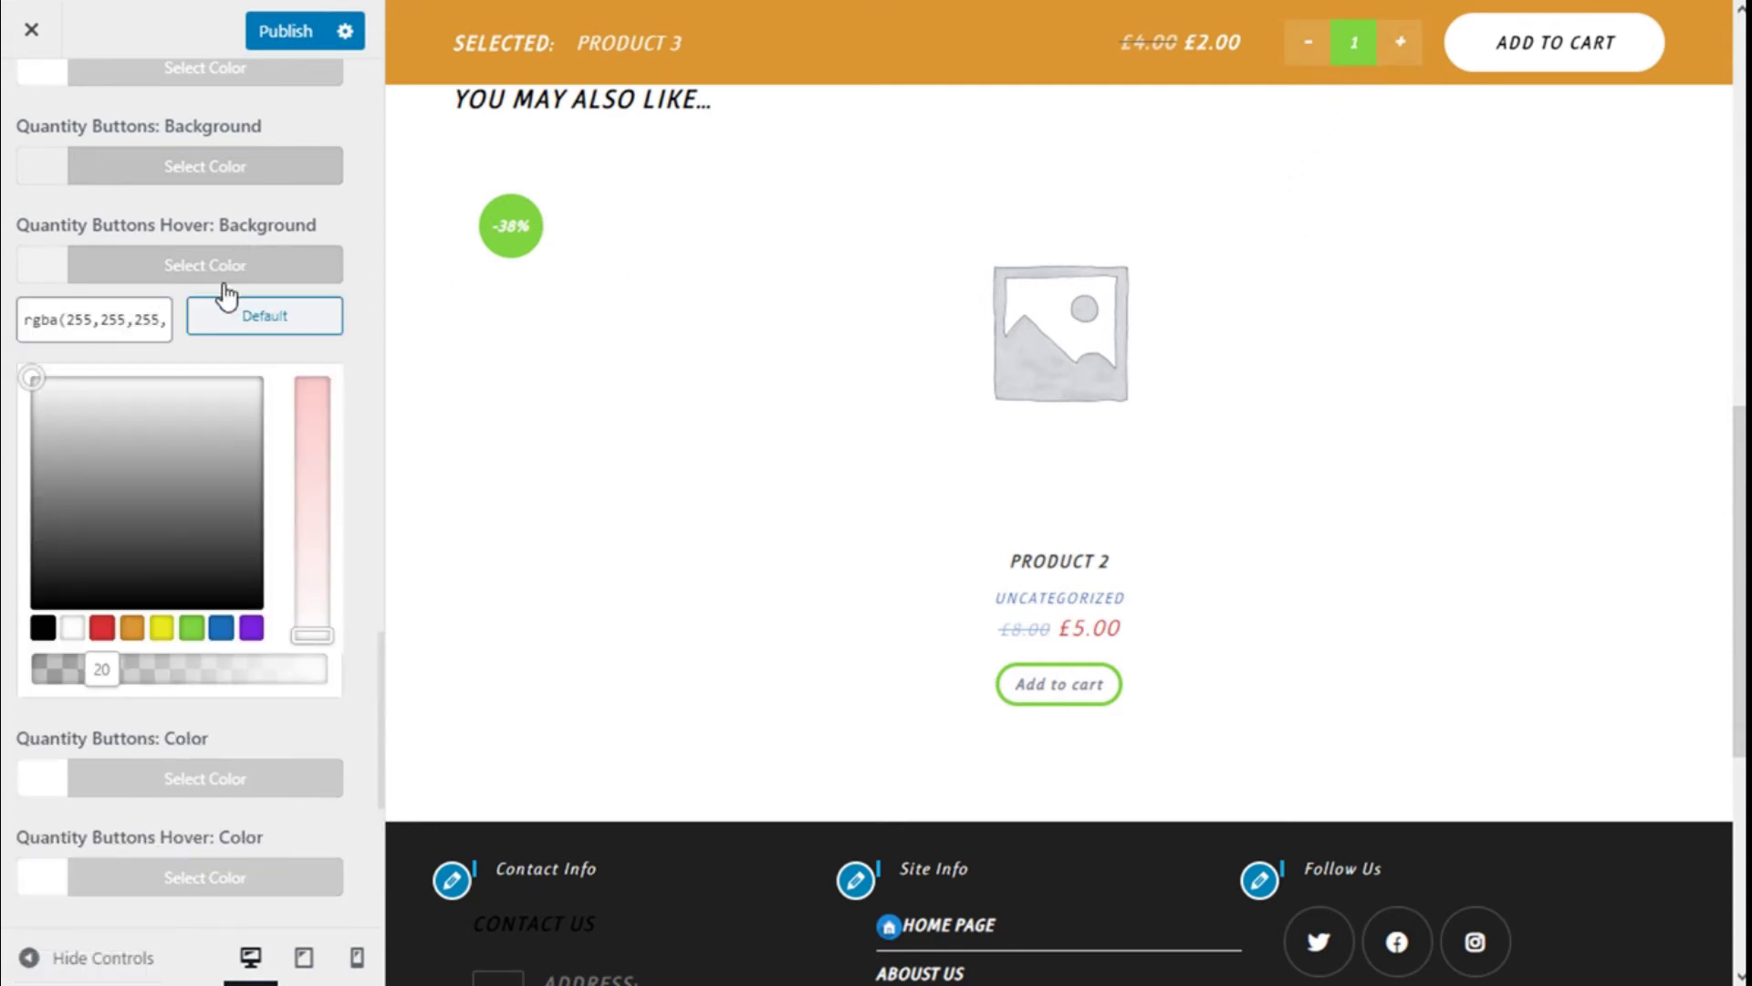
{"action": "left_click", "coordinate": [220, 627]}
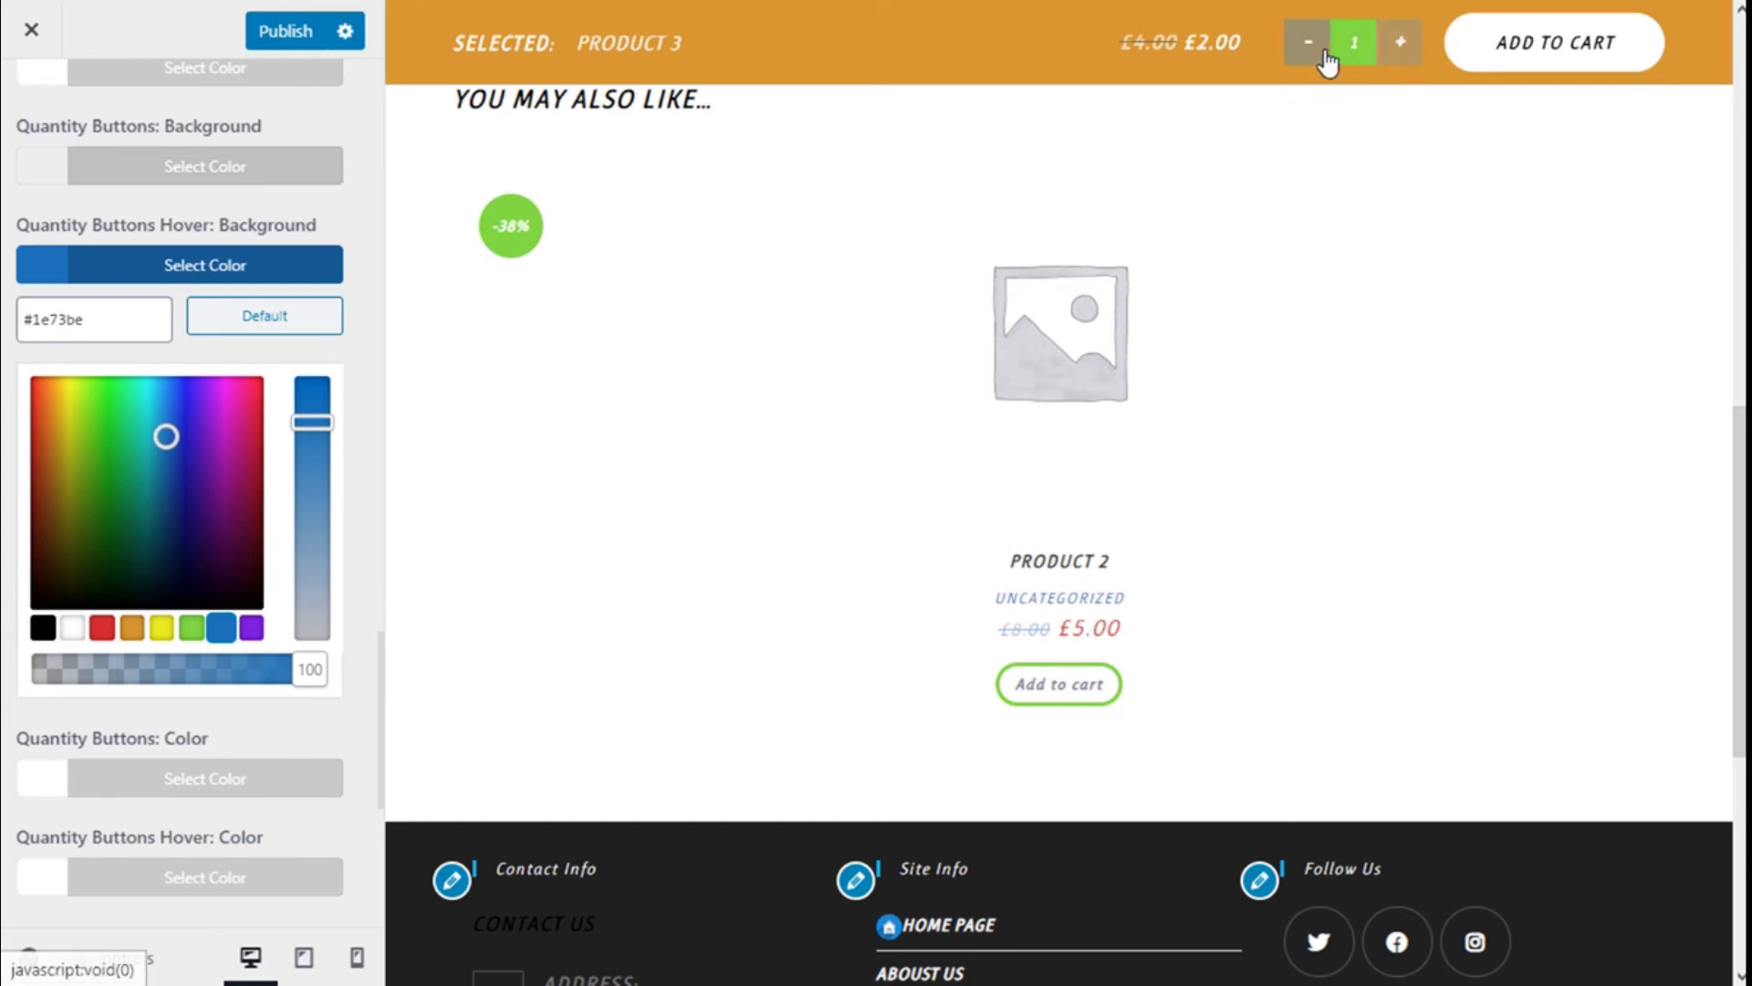
{"action": "left_click", "coordinate": [288, 326]}
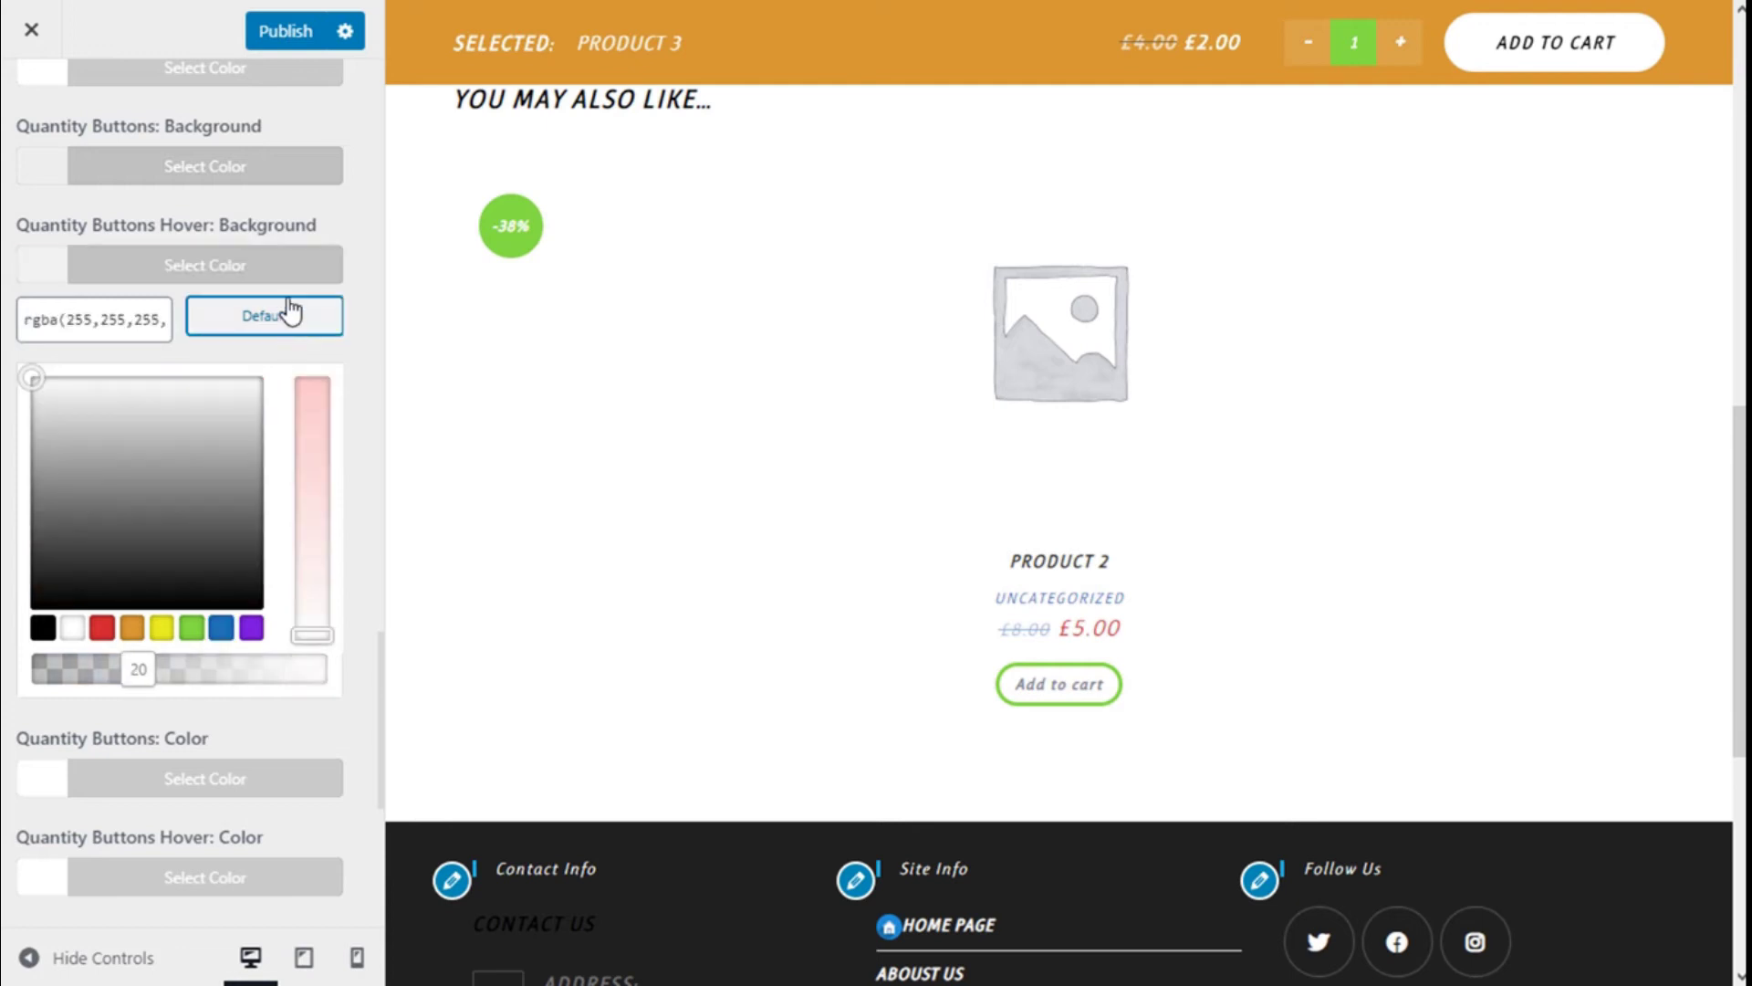
{"action": "left_click", "coordinate": [290, 272]}
{"action": "left_click", "coordinate": [242, 365]}
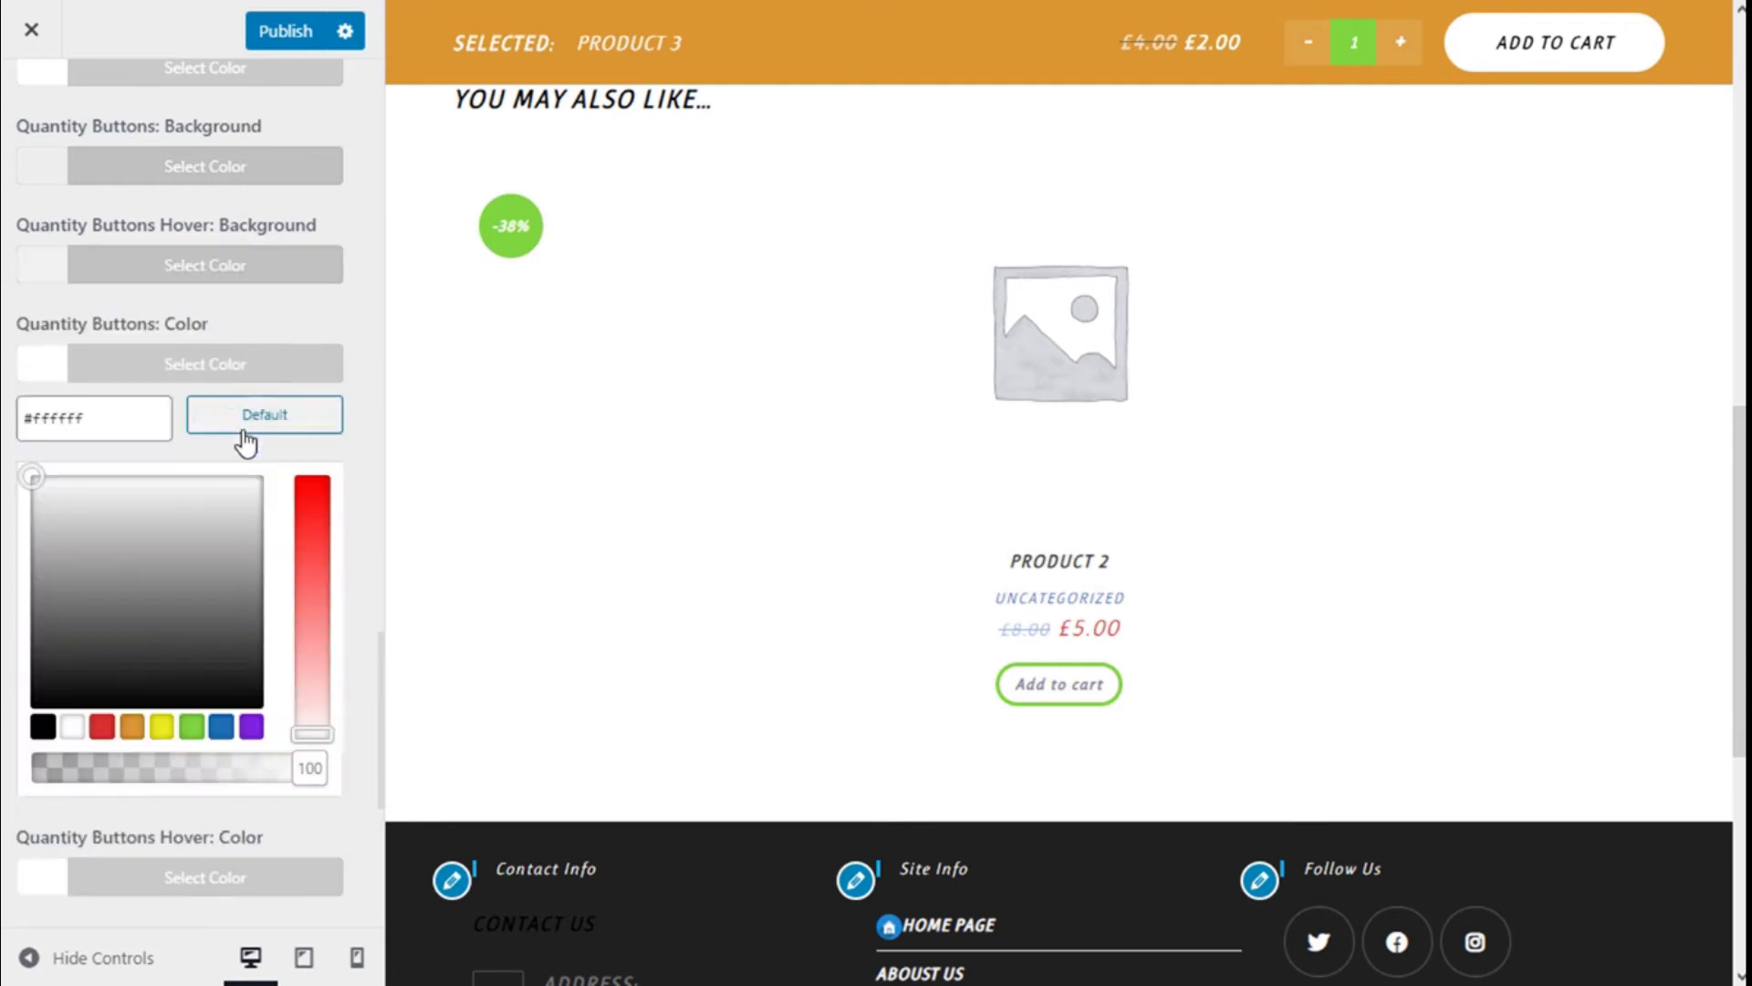
{"action": "left_click", "coordinate": [191, 727]}
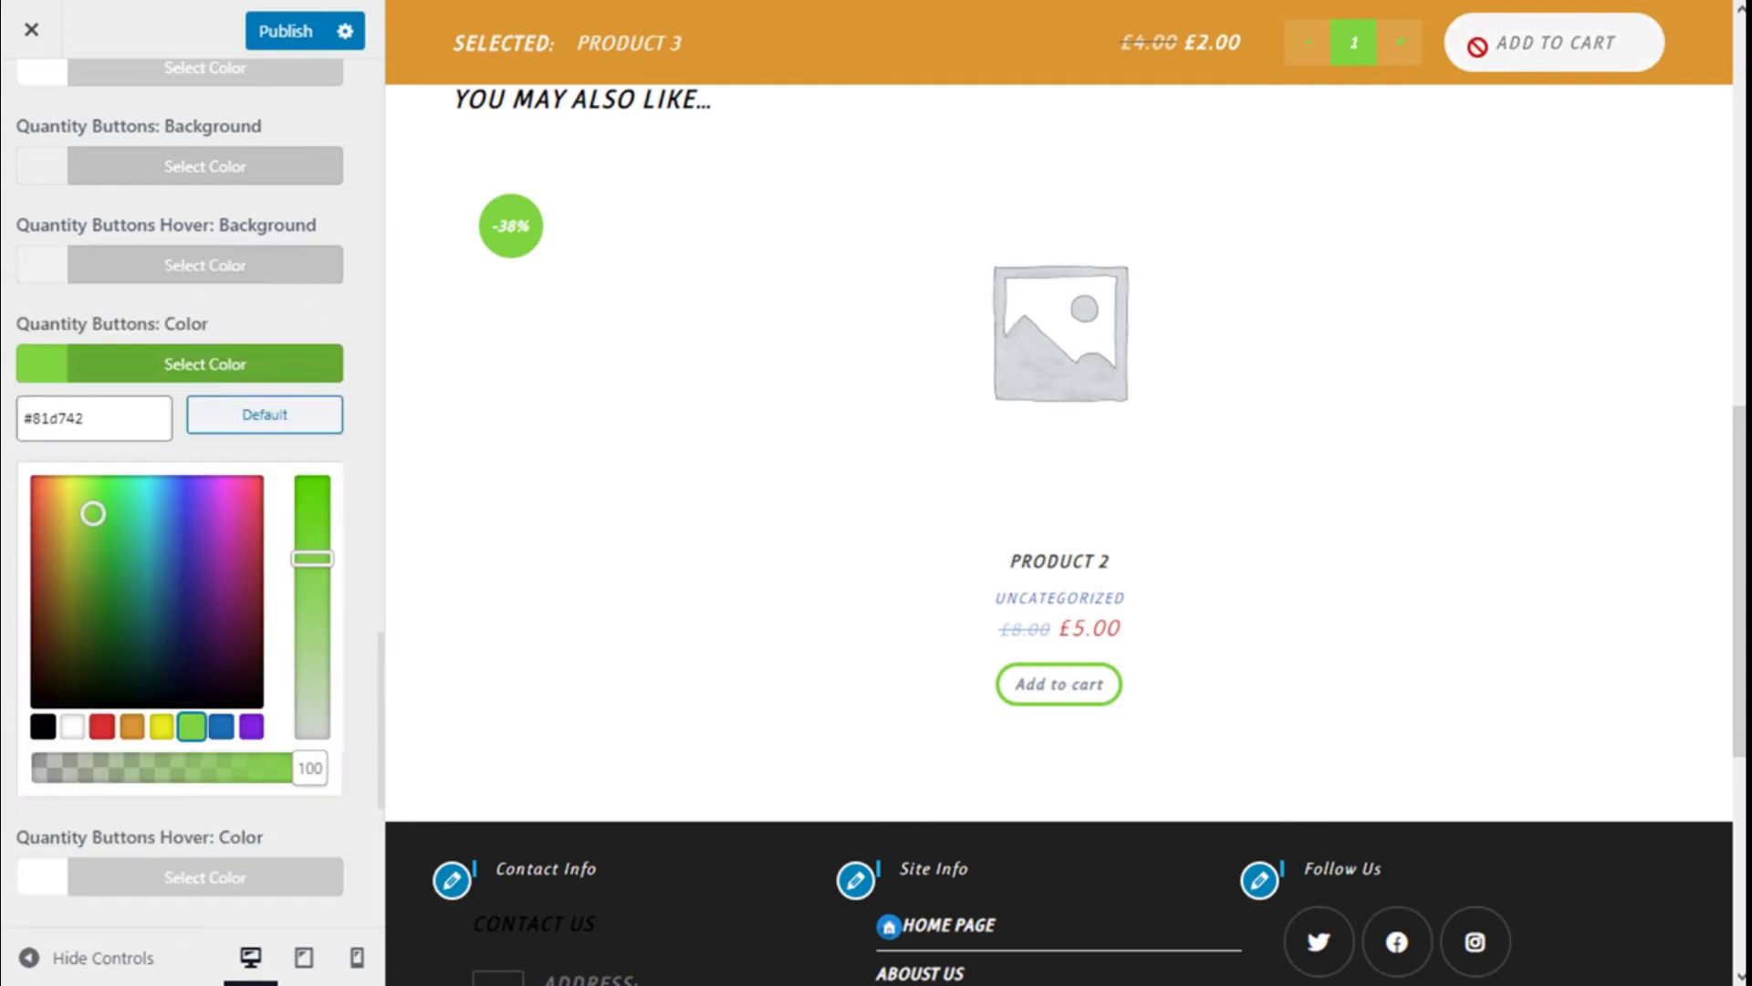
{"action": "left_click", "coordinate": [205, 417]}
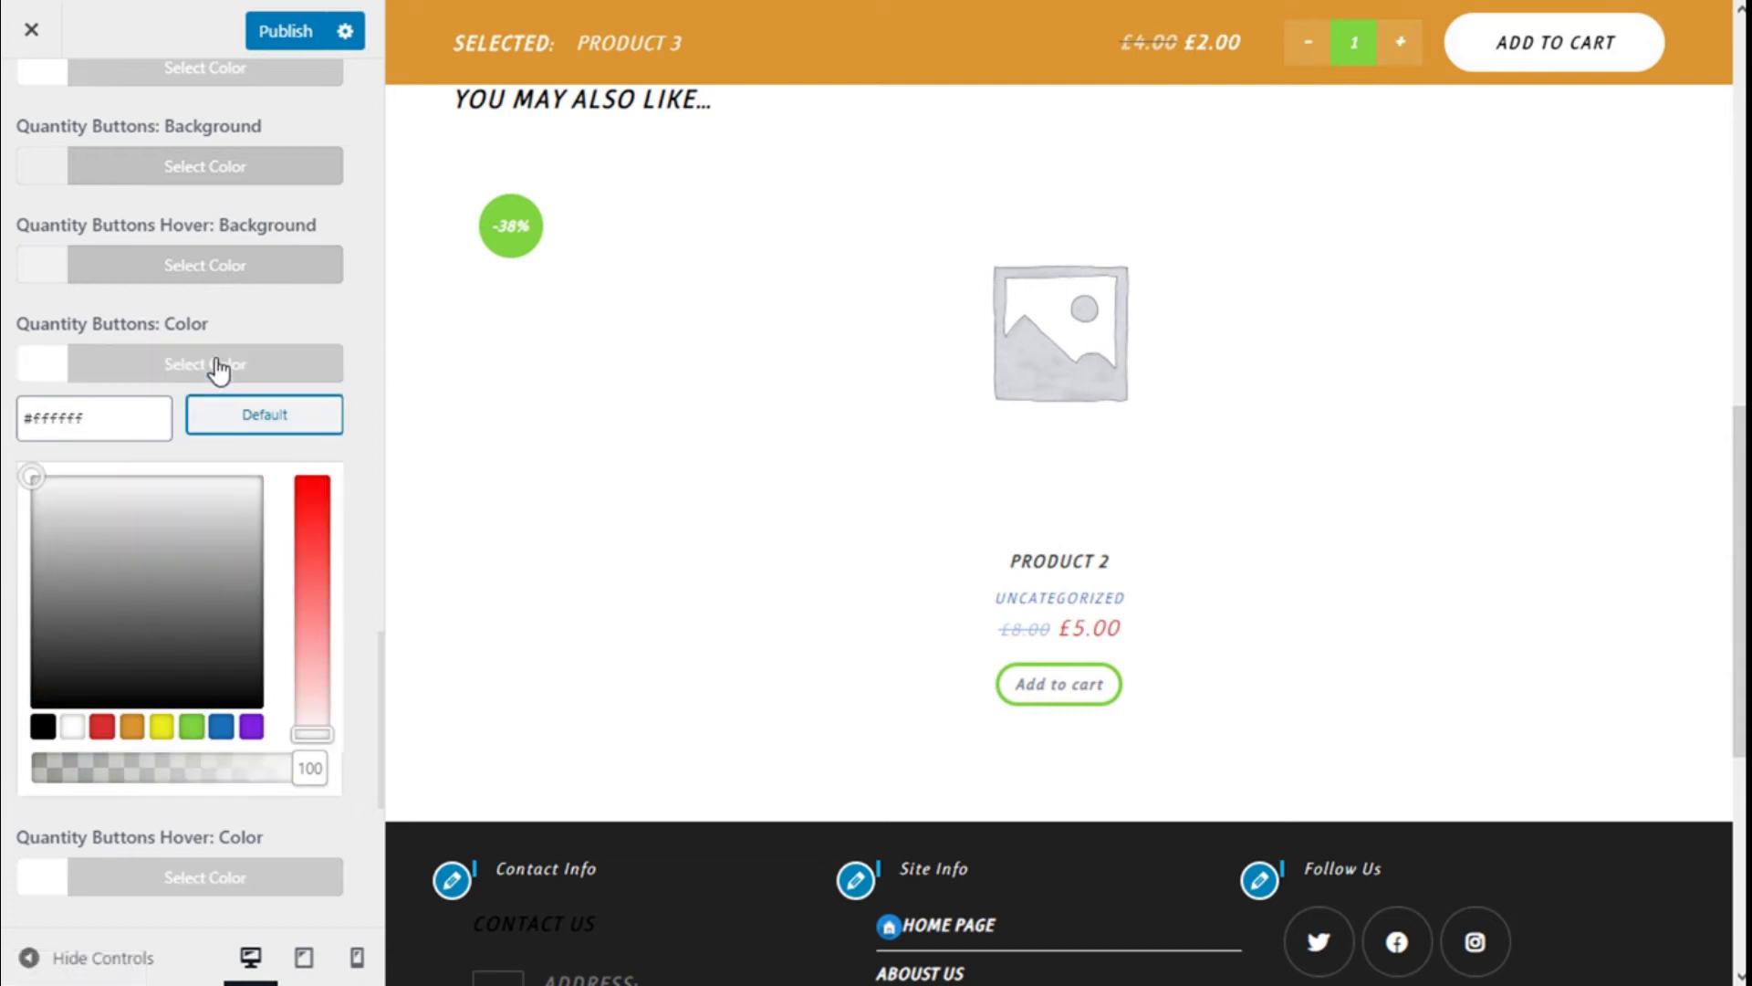
{"action": "left_click", "coordinate": [219, 369]}
{"action": "scroll", "coordinate": [236, 361], "scroll_direction": "down", "scroll_amount": 1}
{"action": "scroll", "coordinate": [243, 374], "scroll_direction": "down", "scroll_amount": 1}
{"action": "left_click", "coordinate": [235, 310]}
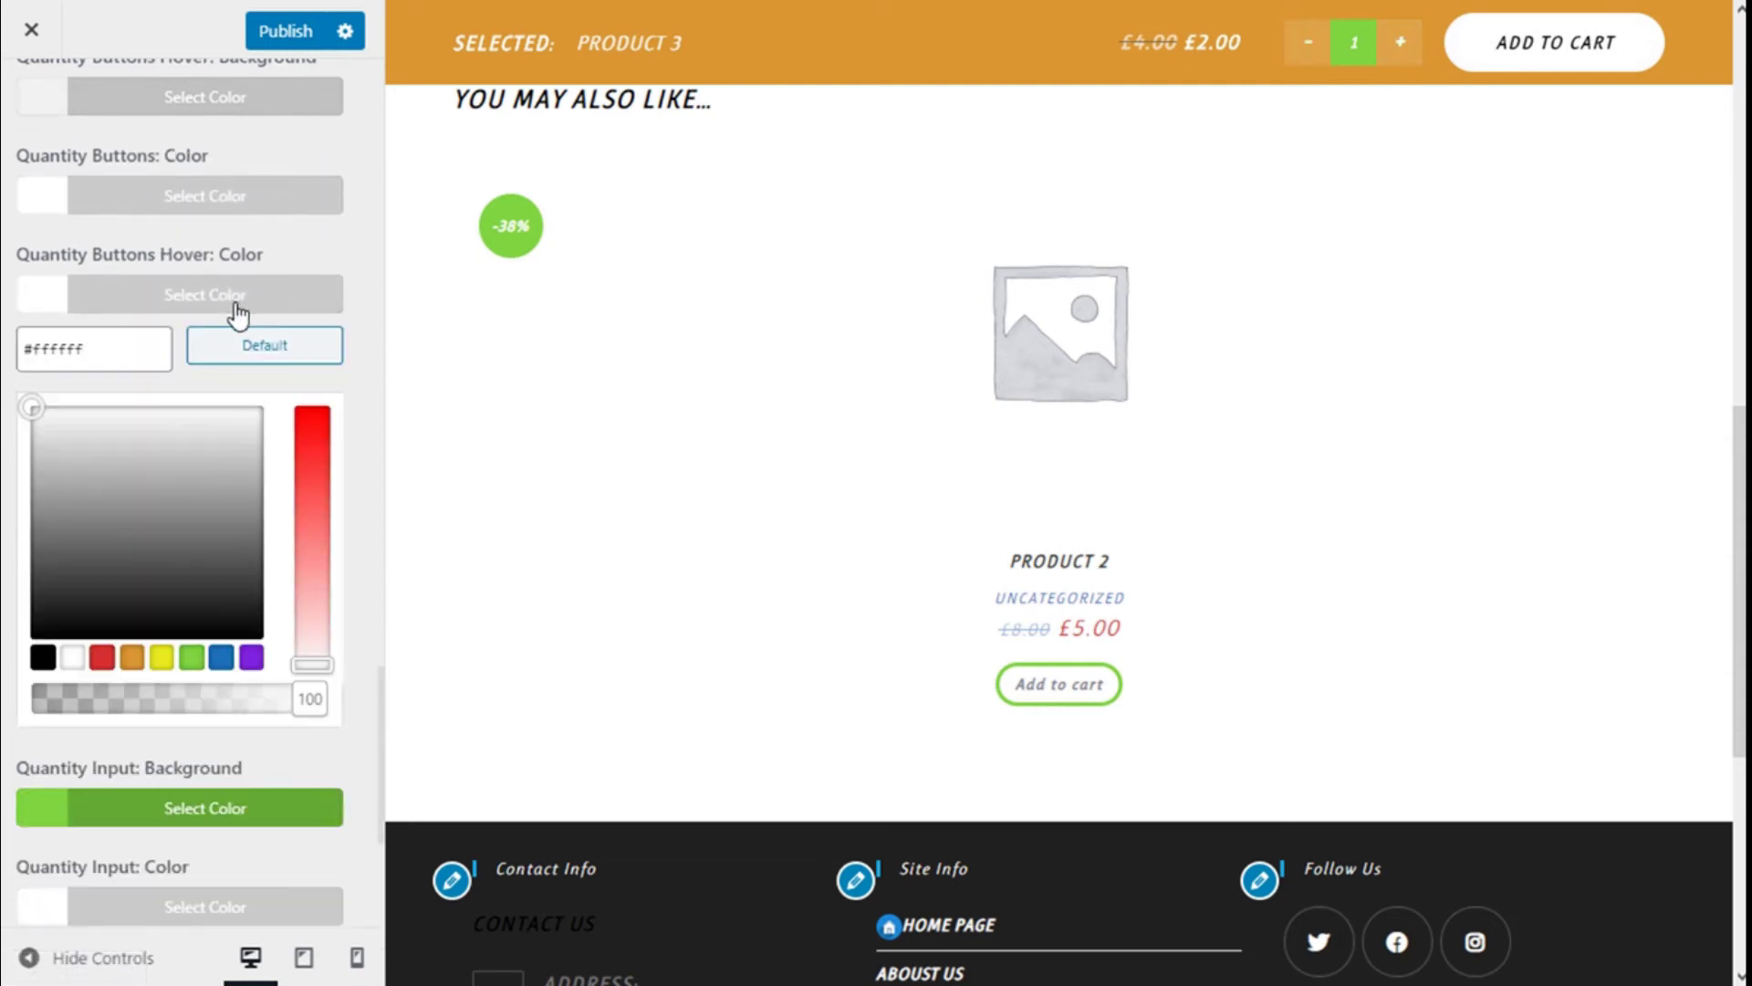
{"action": "left_click", "coordinate": [221, 656]}
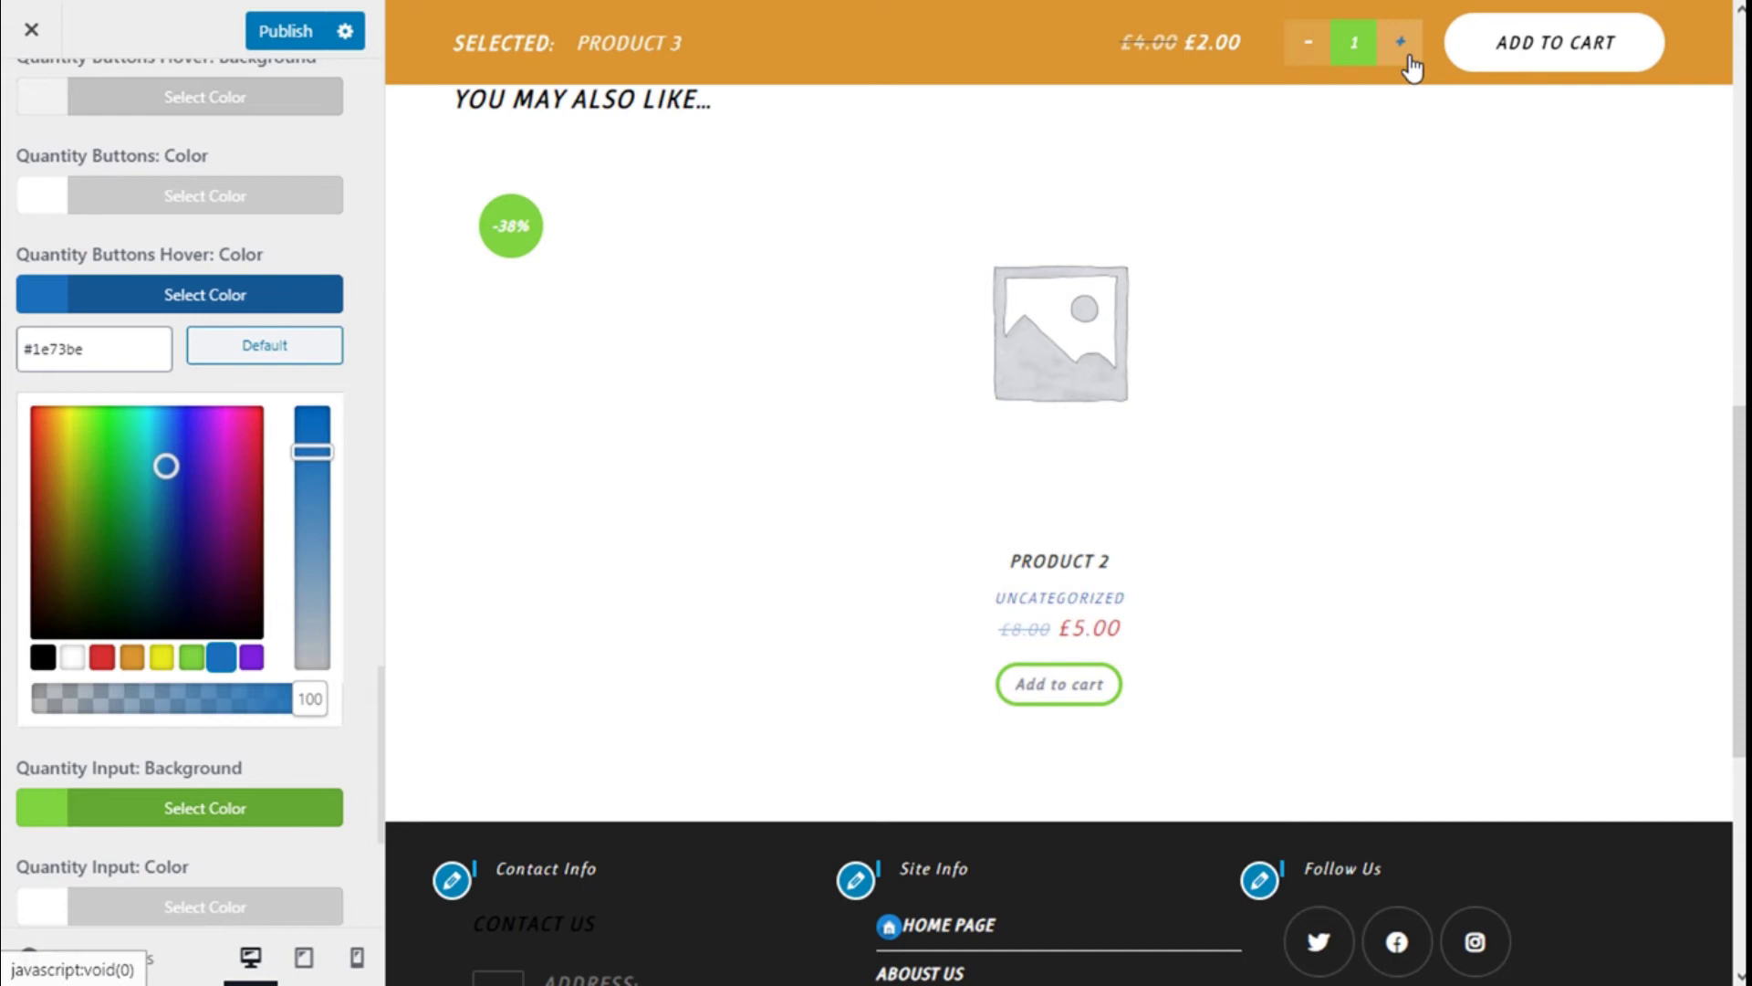
{"action": "left_click", "coordinate": [258, 299]}
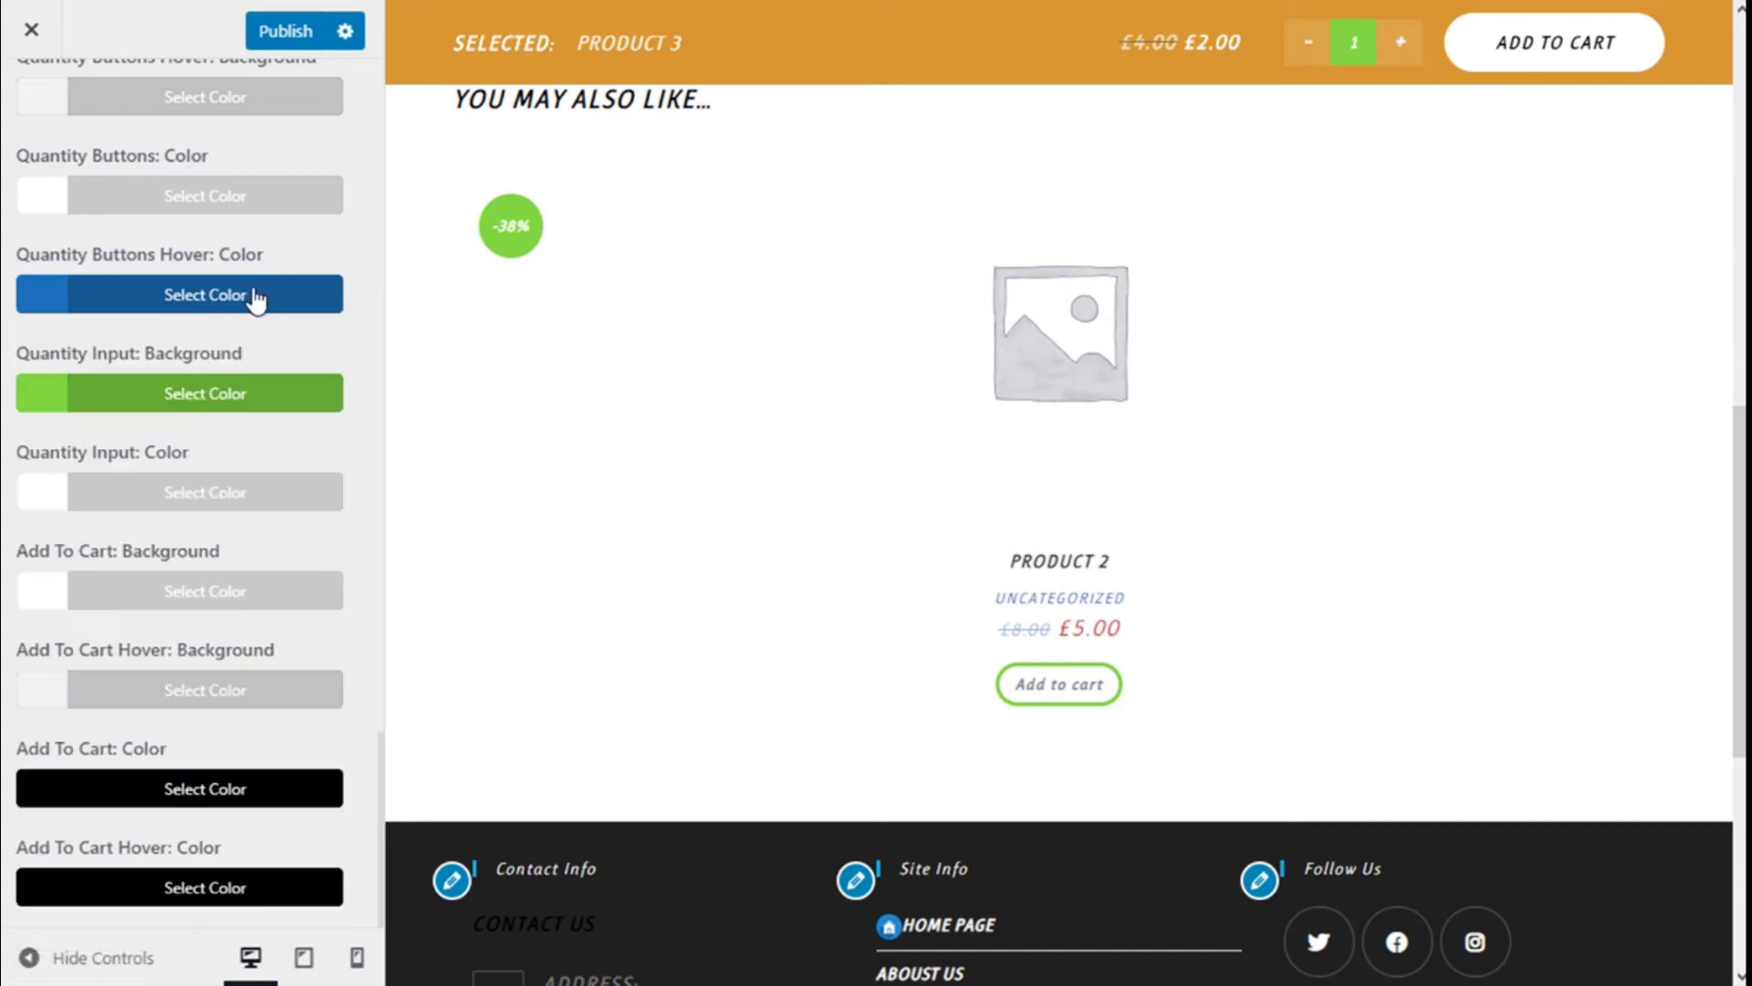
{"action": "left_click", "coordinate": [240, 405]}
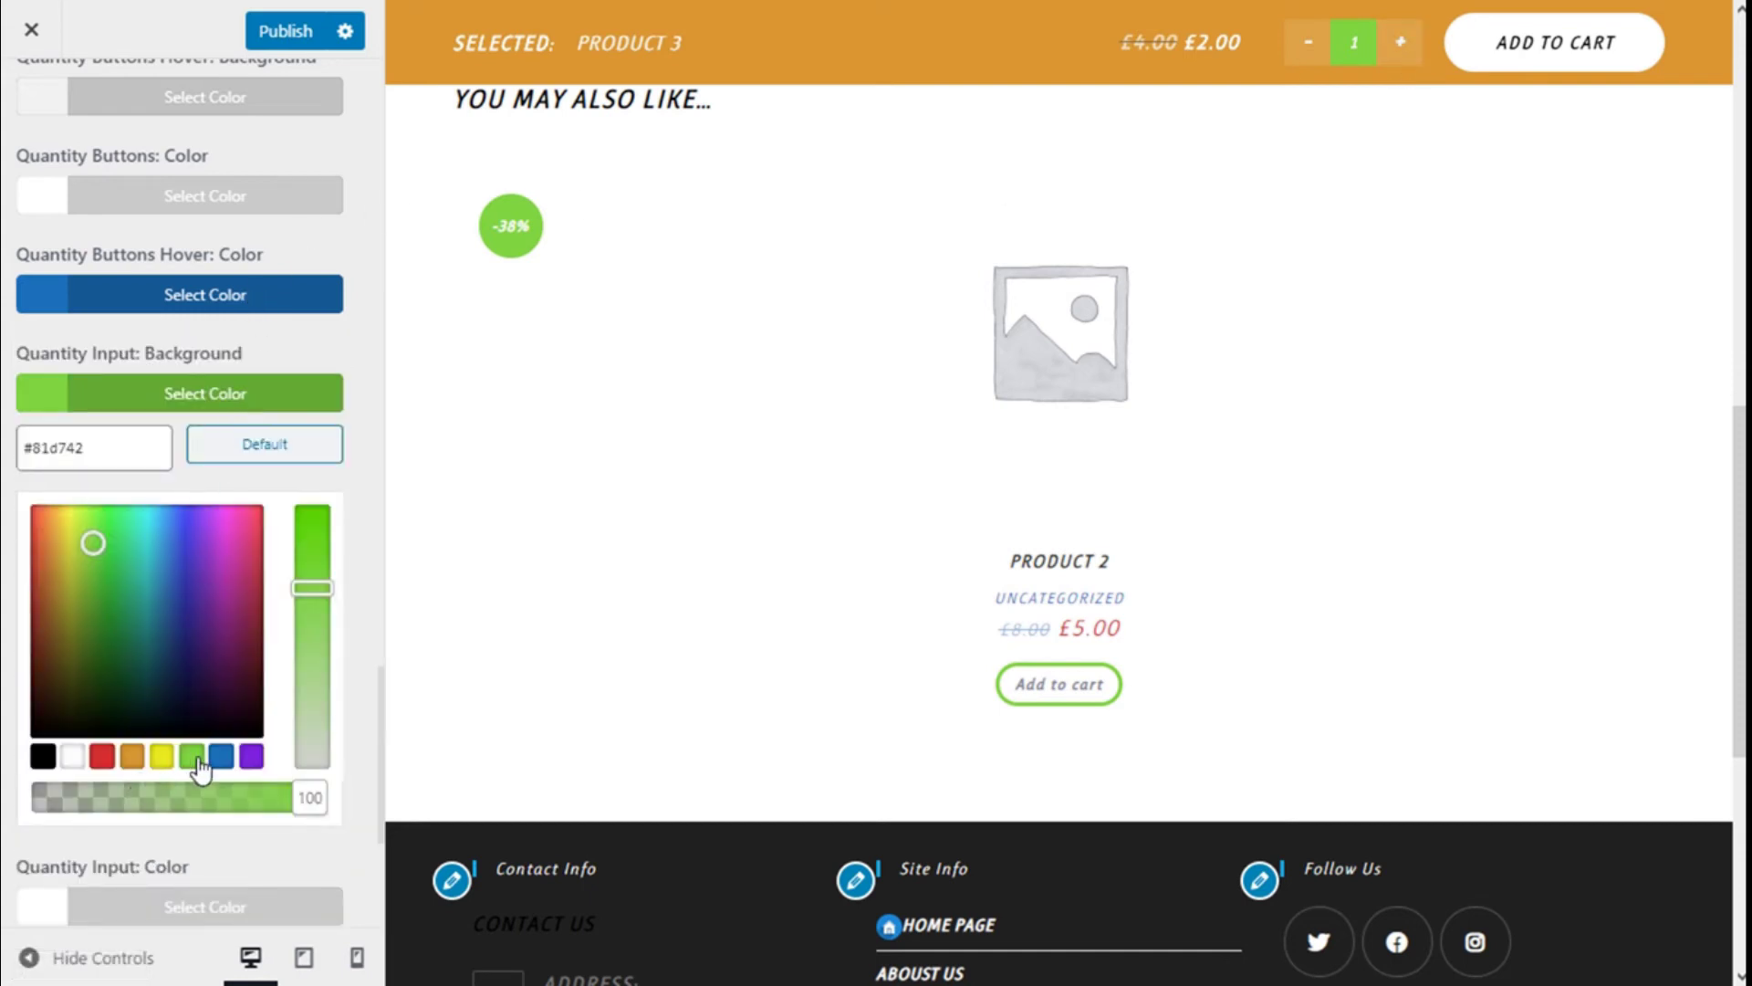
{"action": "left_click", "coordinate": [162, 757]}
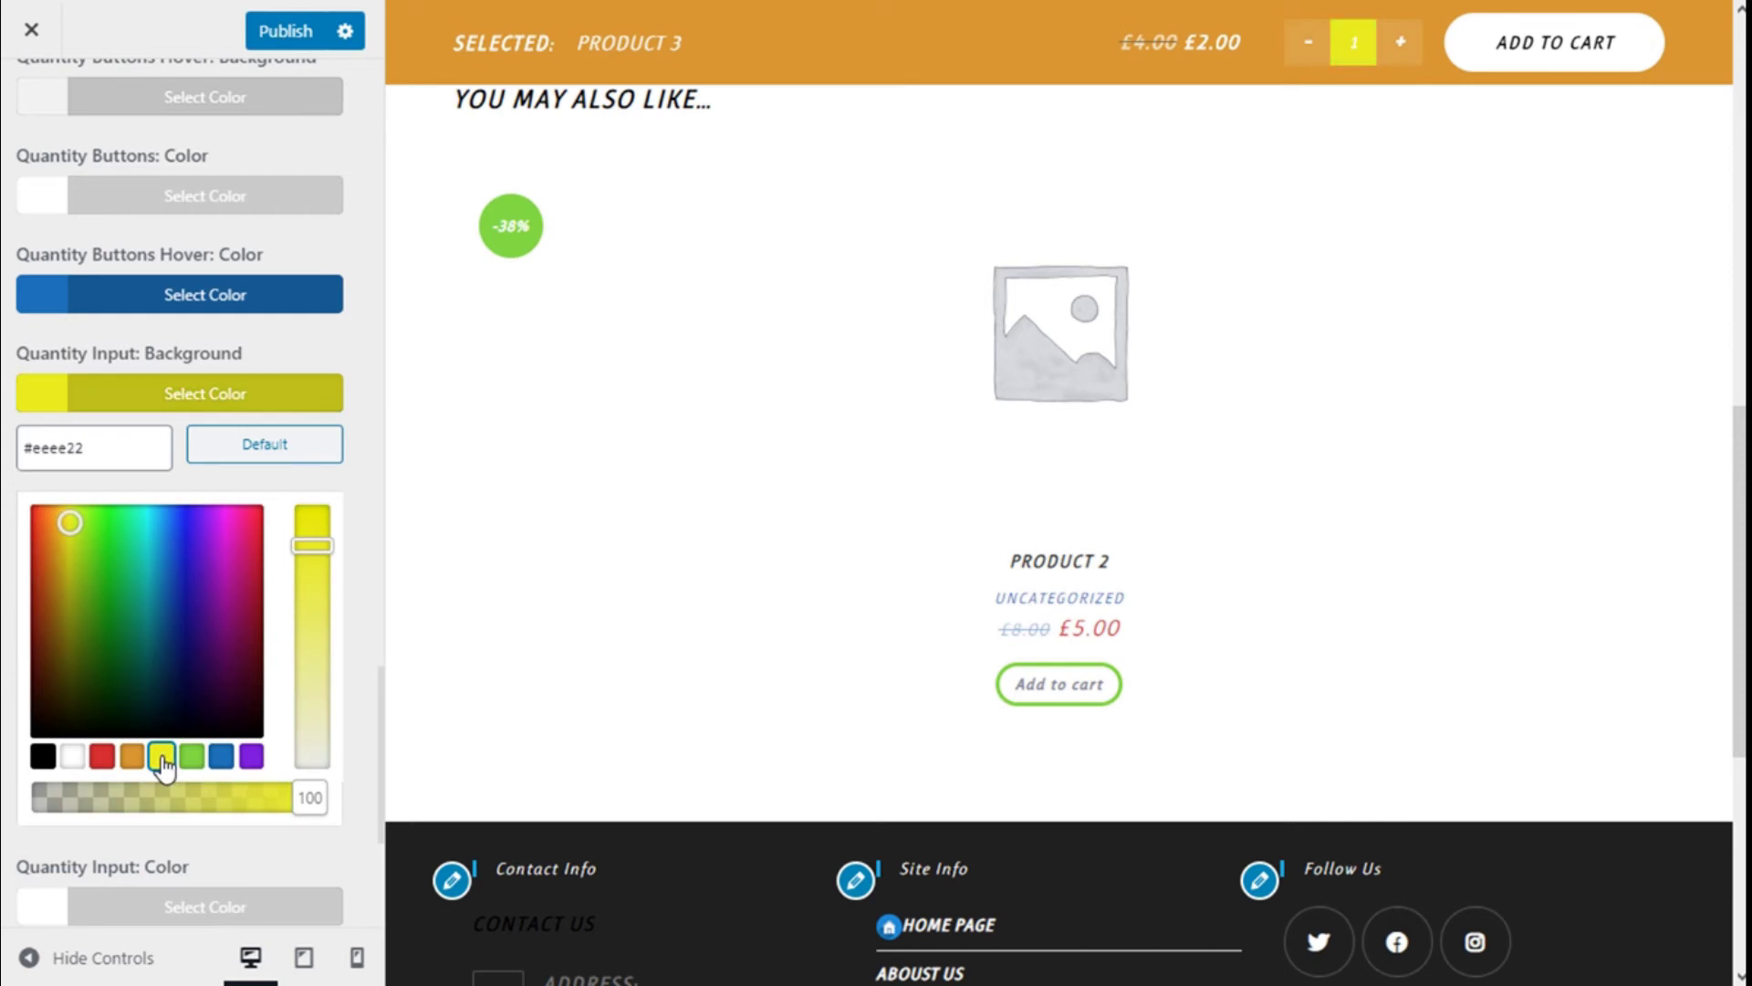
{"action": "left_click", "coordinate": [193, 758]}
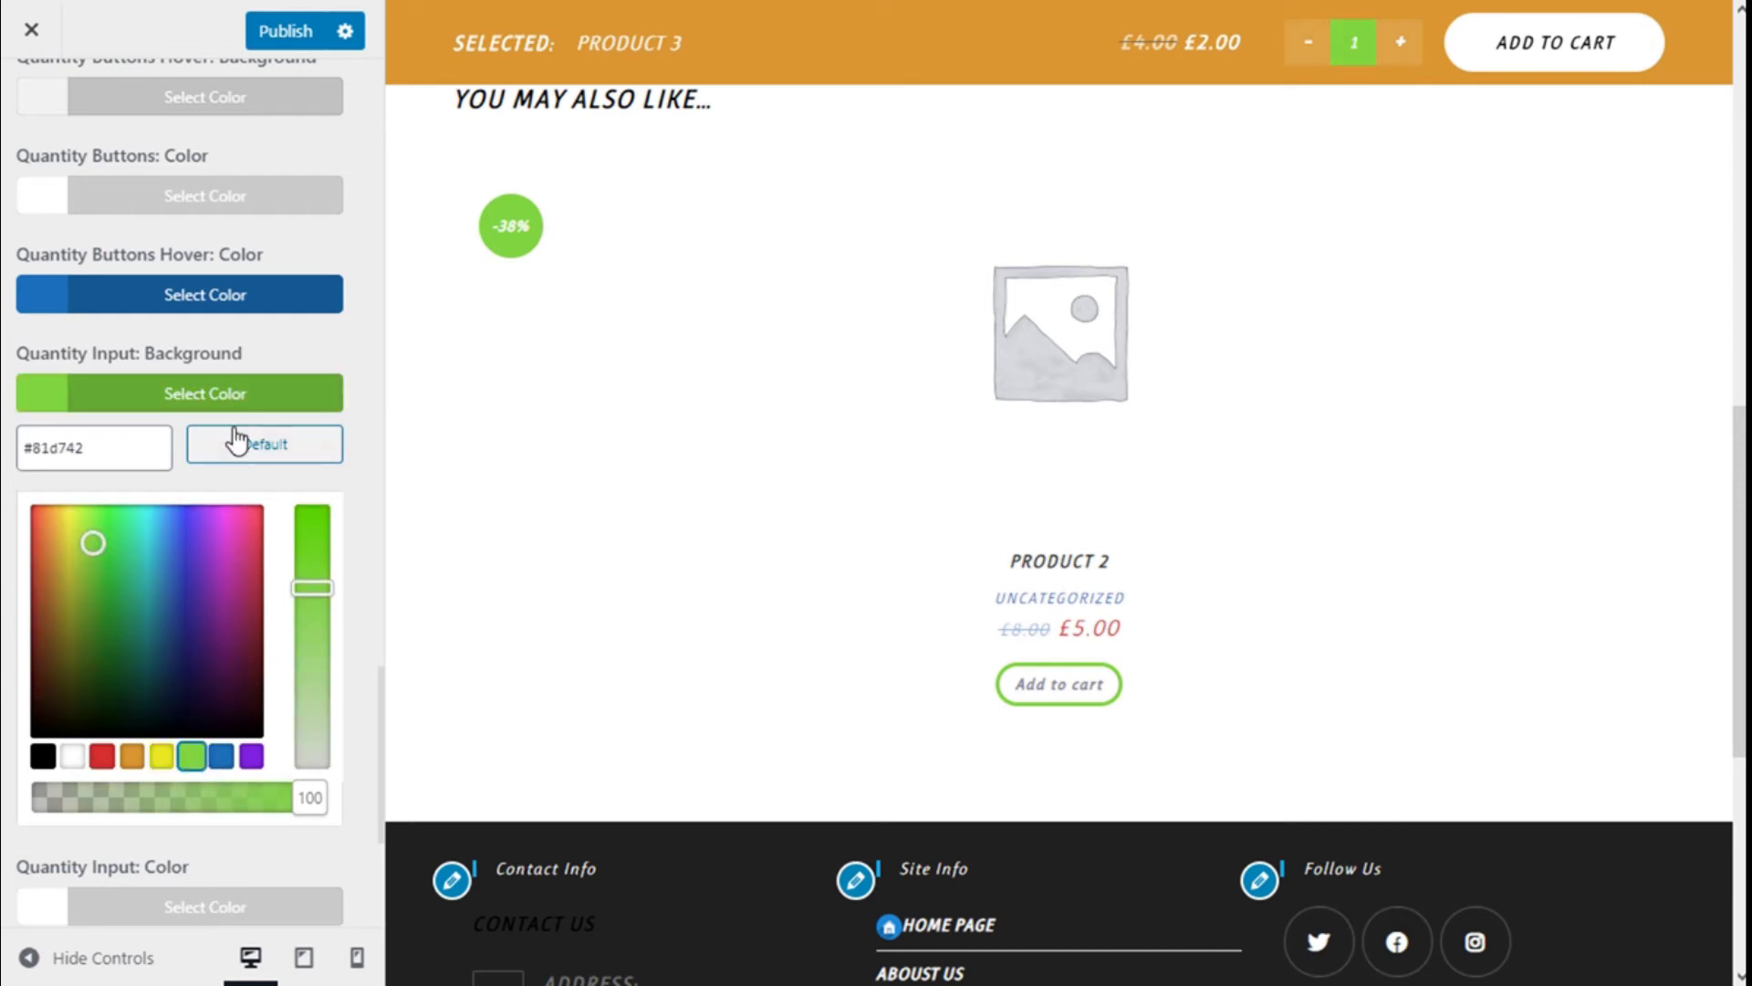
{"action": "left_click", "coordinate": [232, 405]}
{"action": "left_click", "coordinate": [200, 494]}
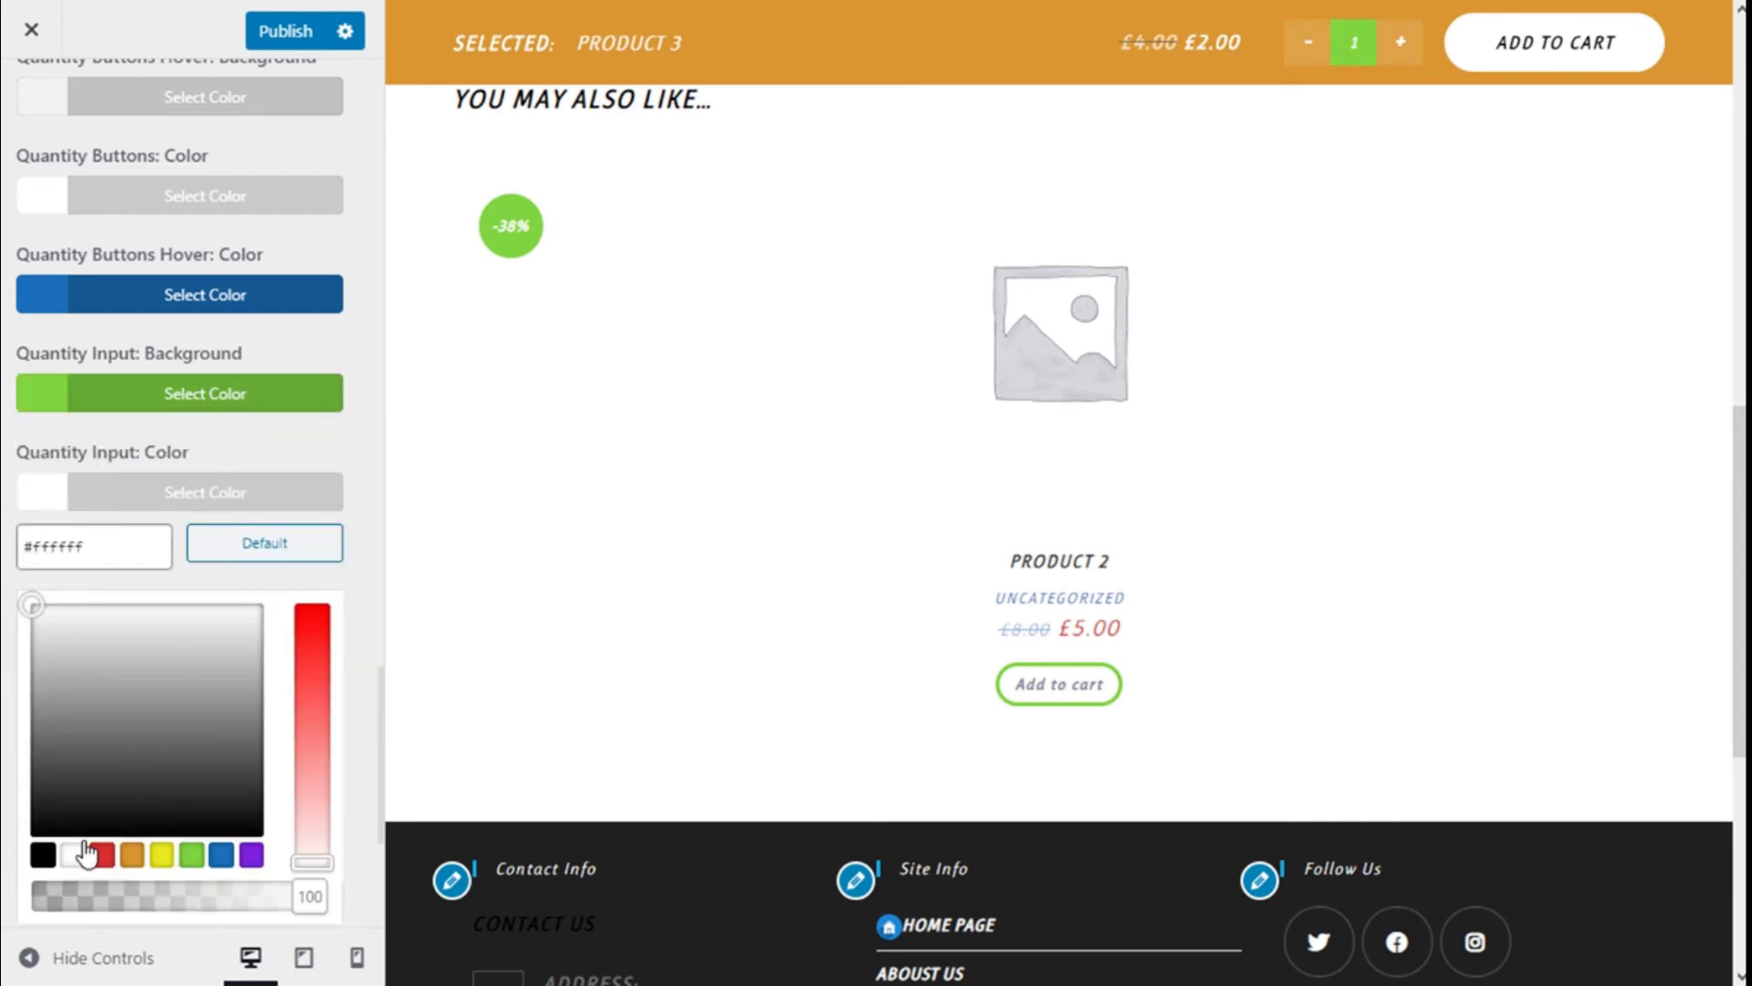
{"action": "left_click", "coordinate": [43, 855]}
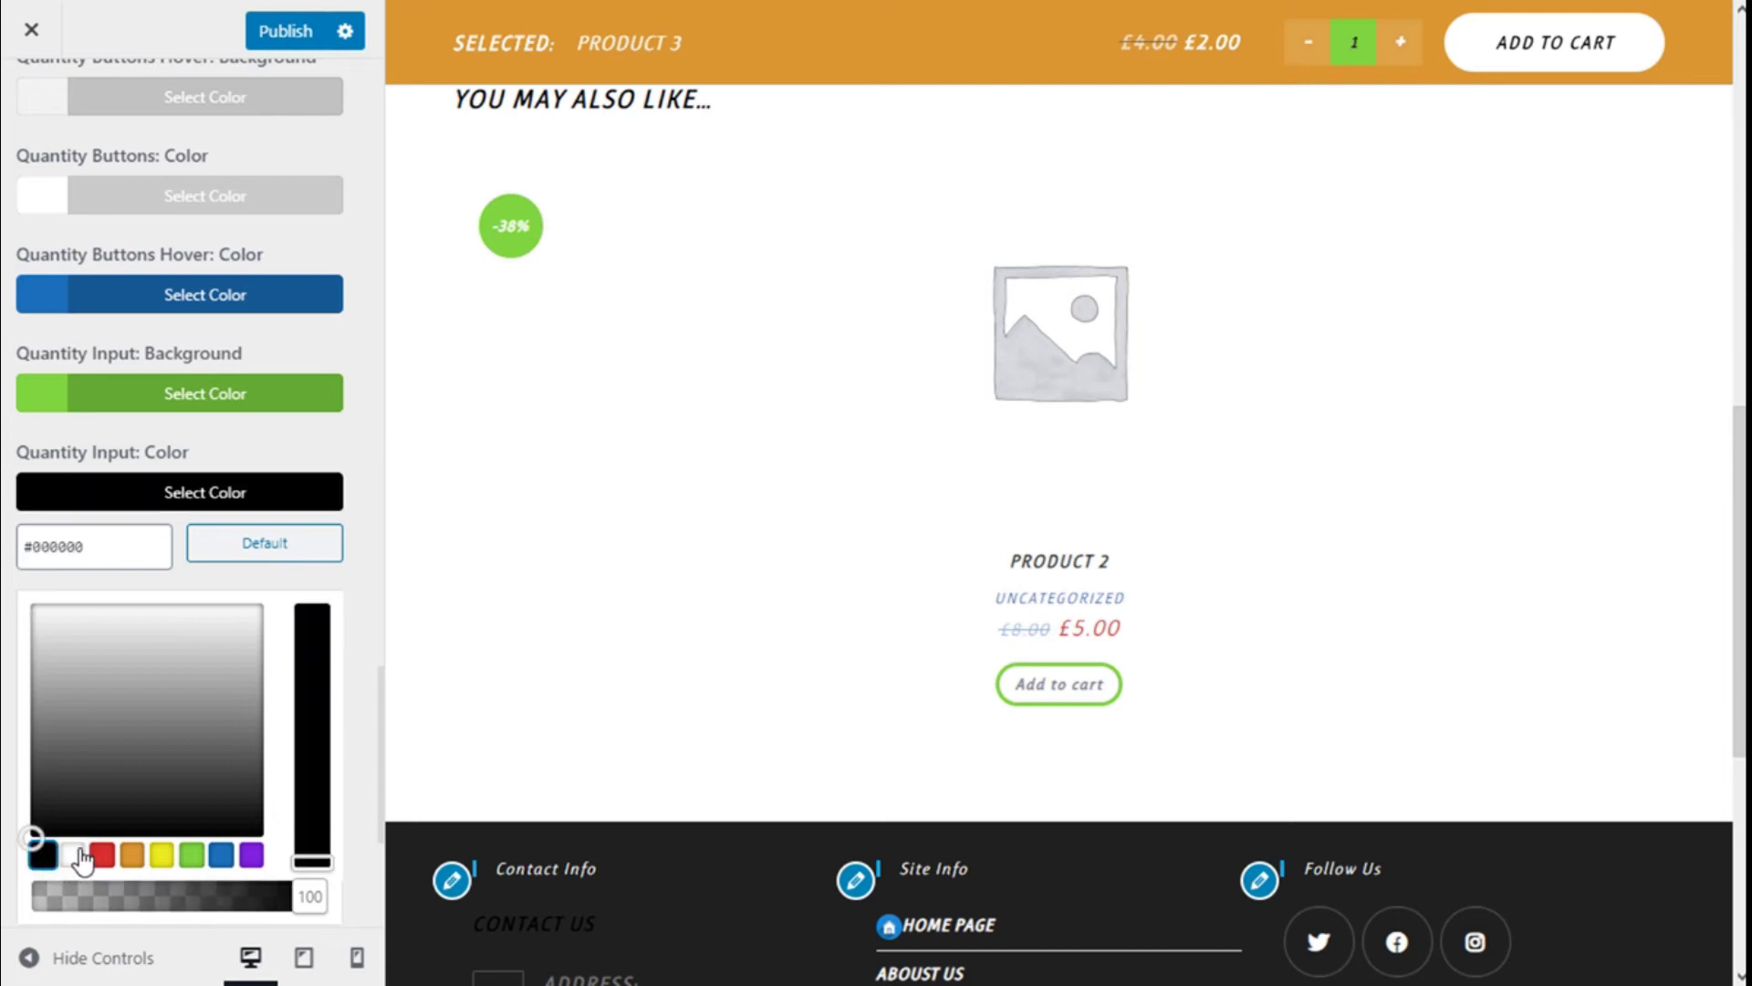
{"action": "left_click", "coordinate": [85, 858]}
{"action": "left_click", "coordinate": [205, 491]}
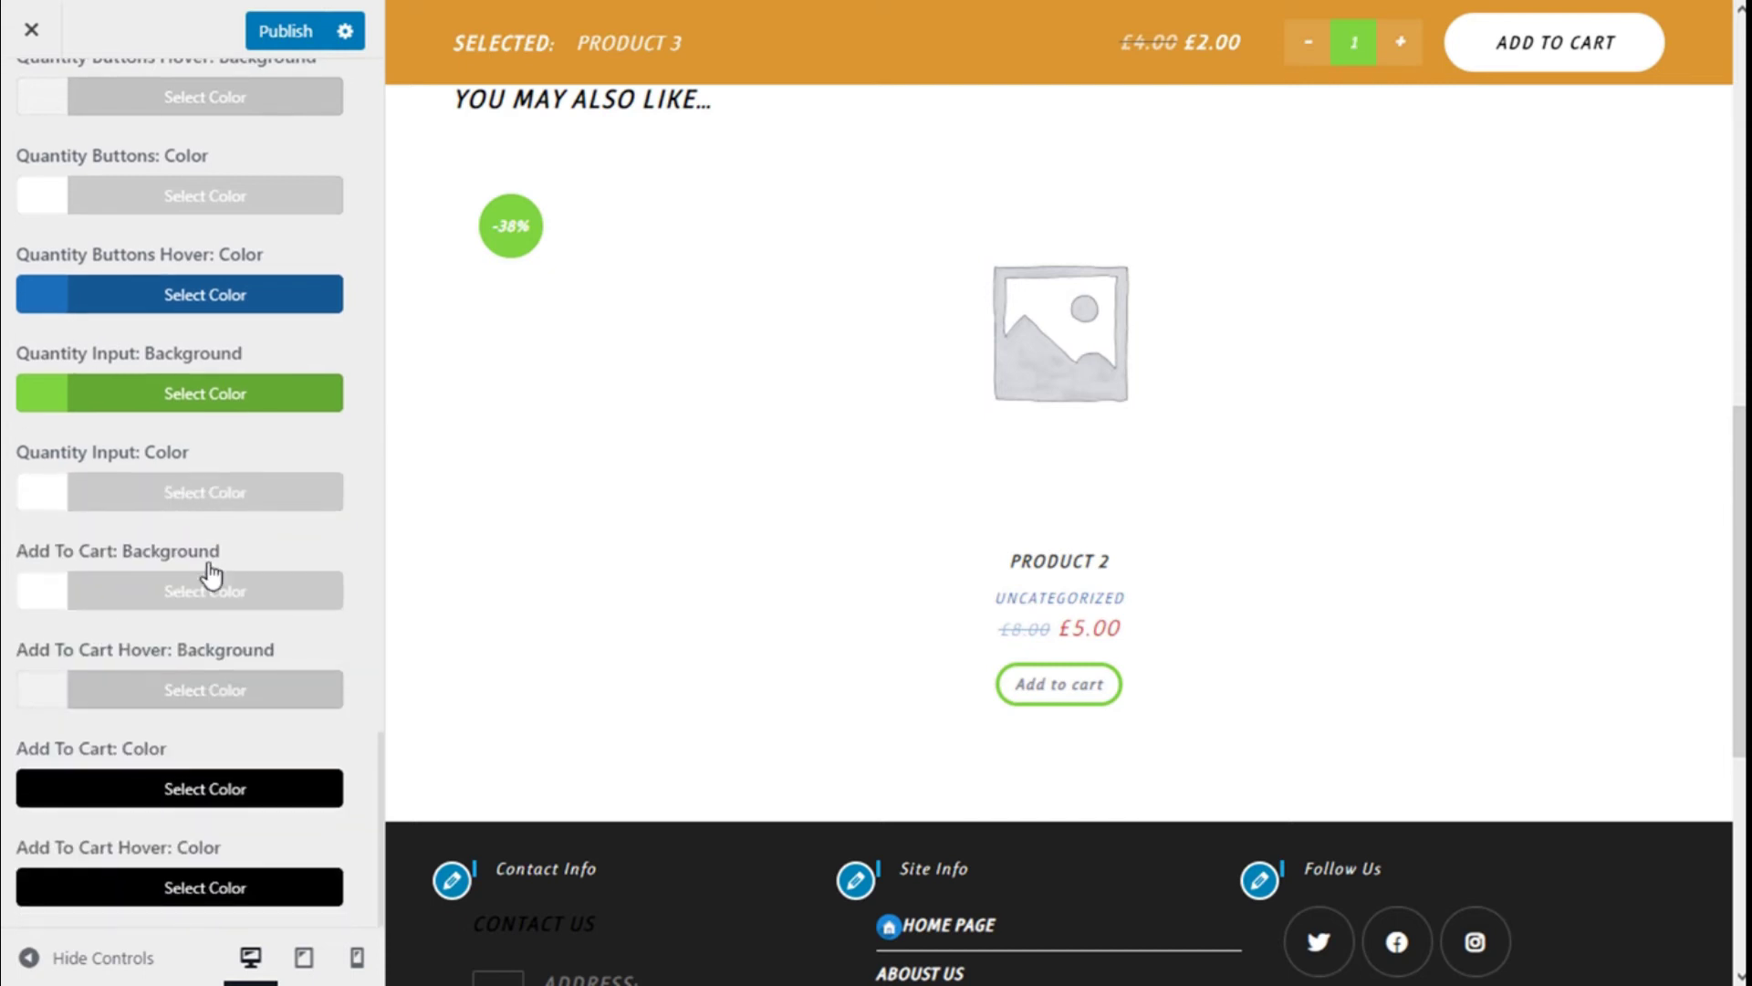
Set the Add To Cart background to green #81d742
{"action": "scroll", "coordinate": [1027, 540], "scroll_direction": "up", "scroll_amount": 8}
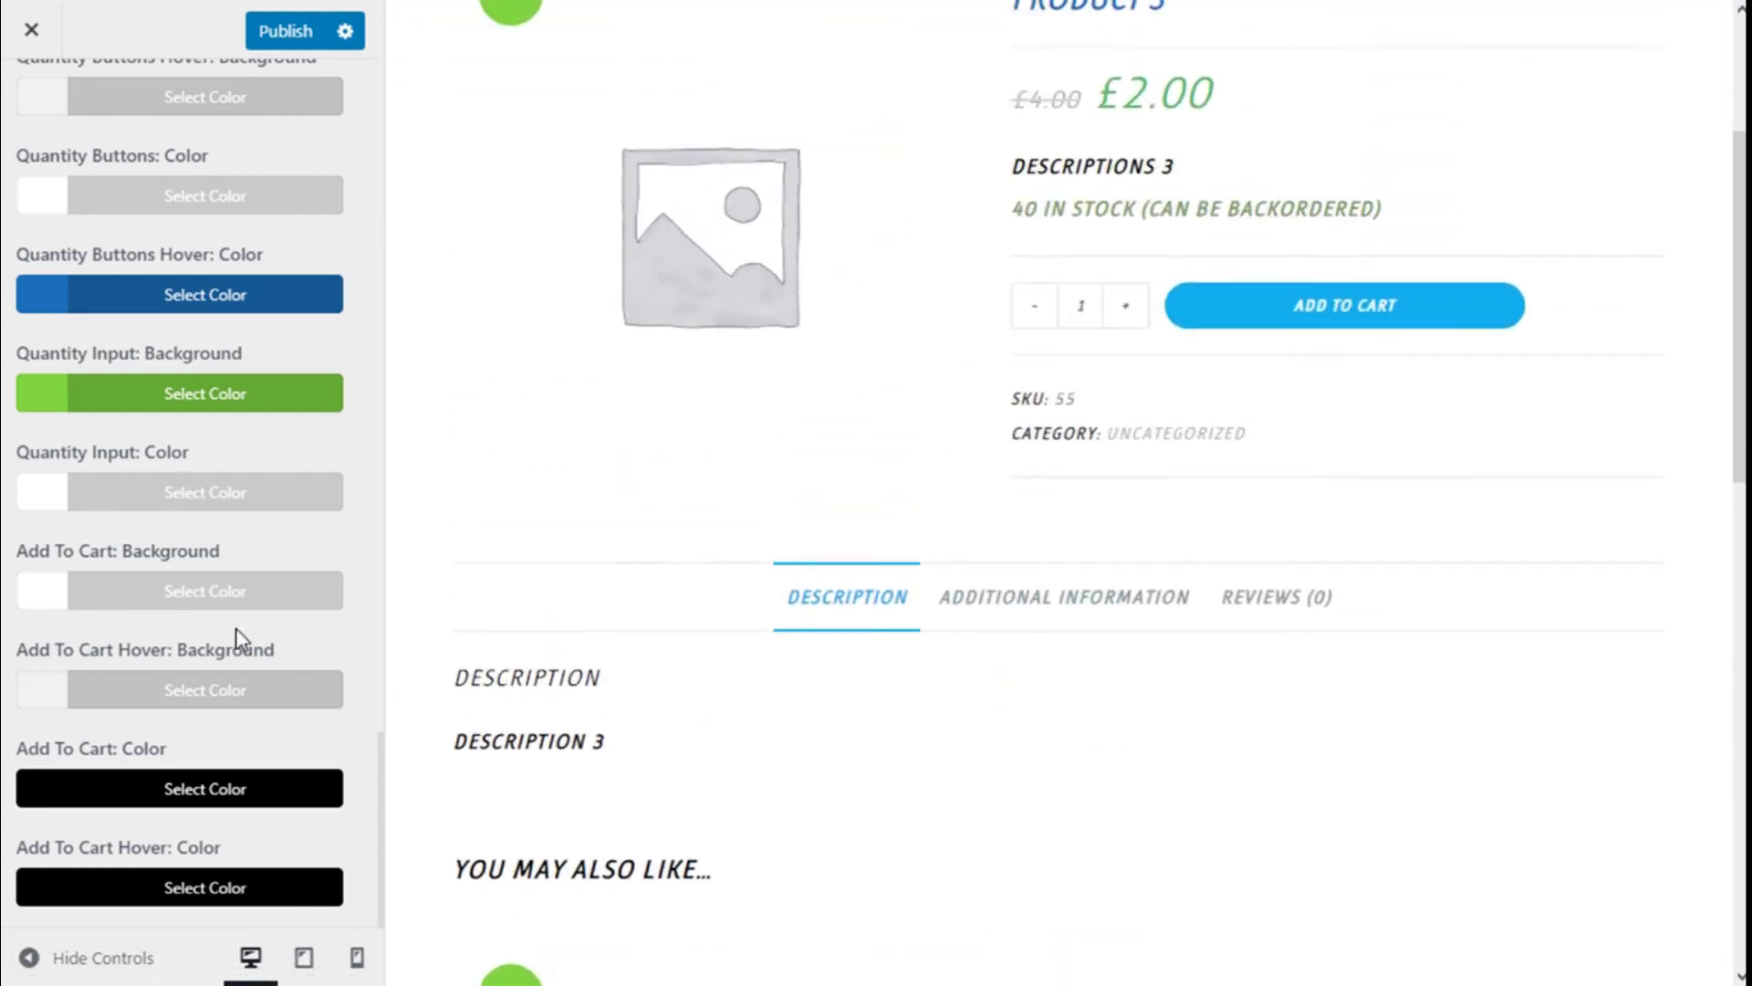
{"action": "scroll", "coordinate": [793, 555], "scroll_direction": "down", "scroll_amount": 5}
{"action": "scroll", "coordinate": [573, 581], "scroll_direction": "up", "scroll_amount": 4}
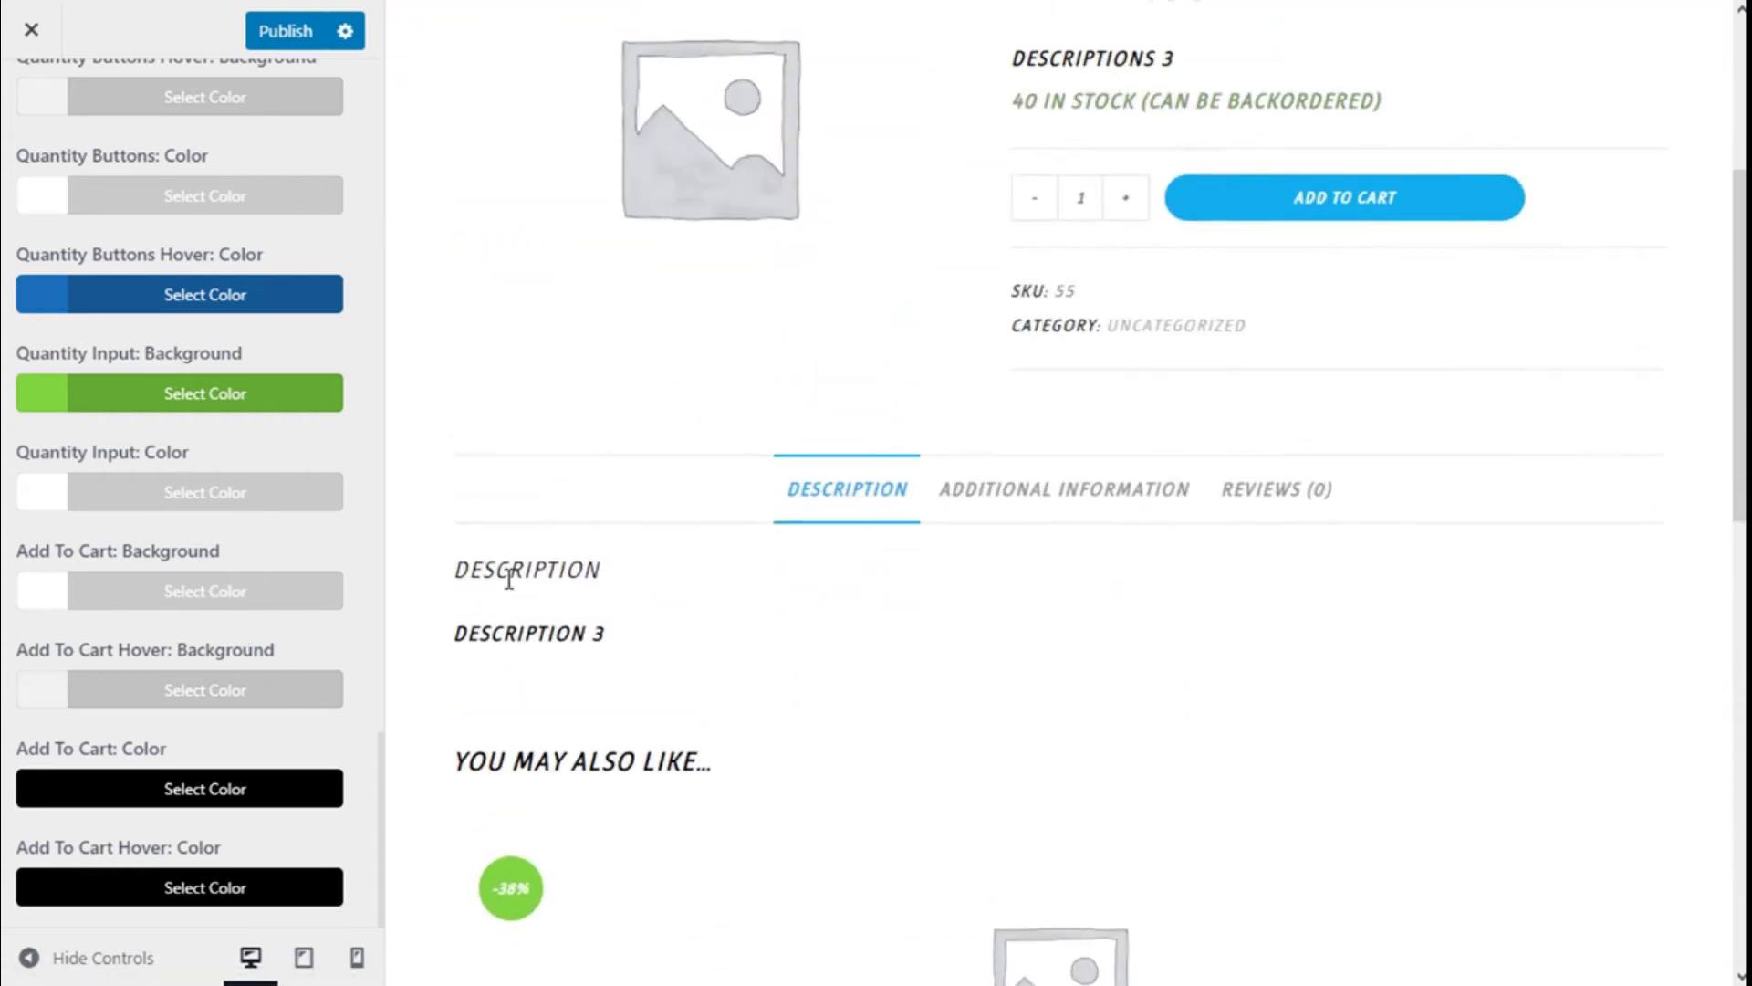
{"action": "left_click", "coordinate": [280, 607]}
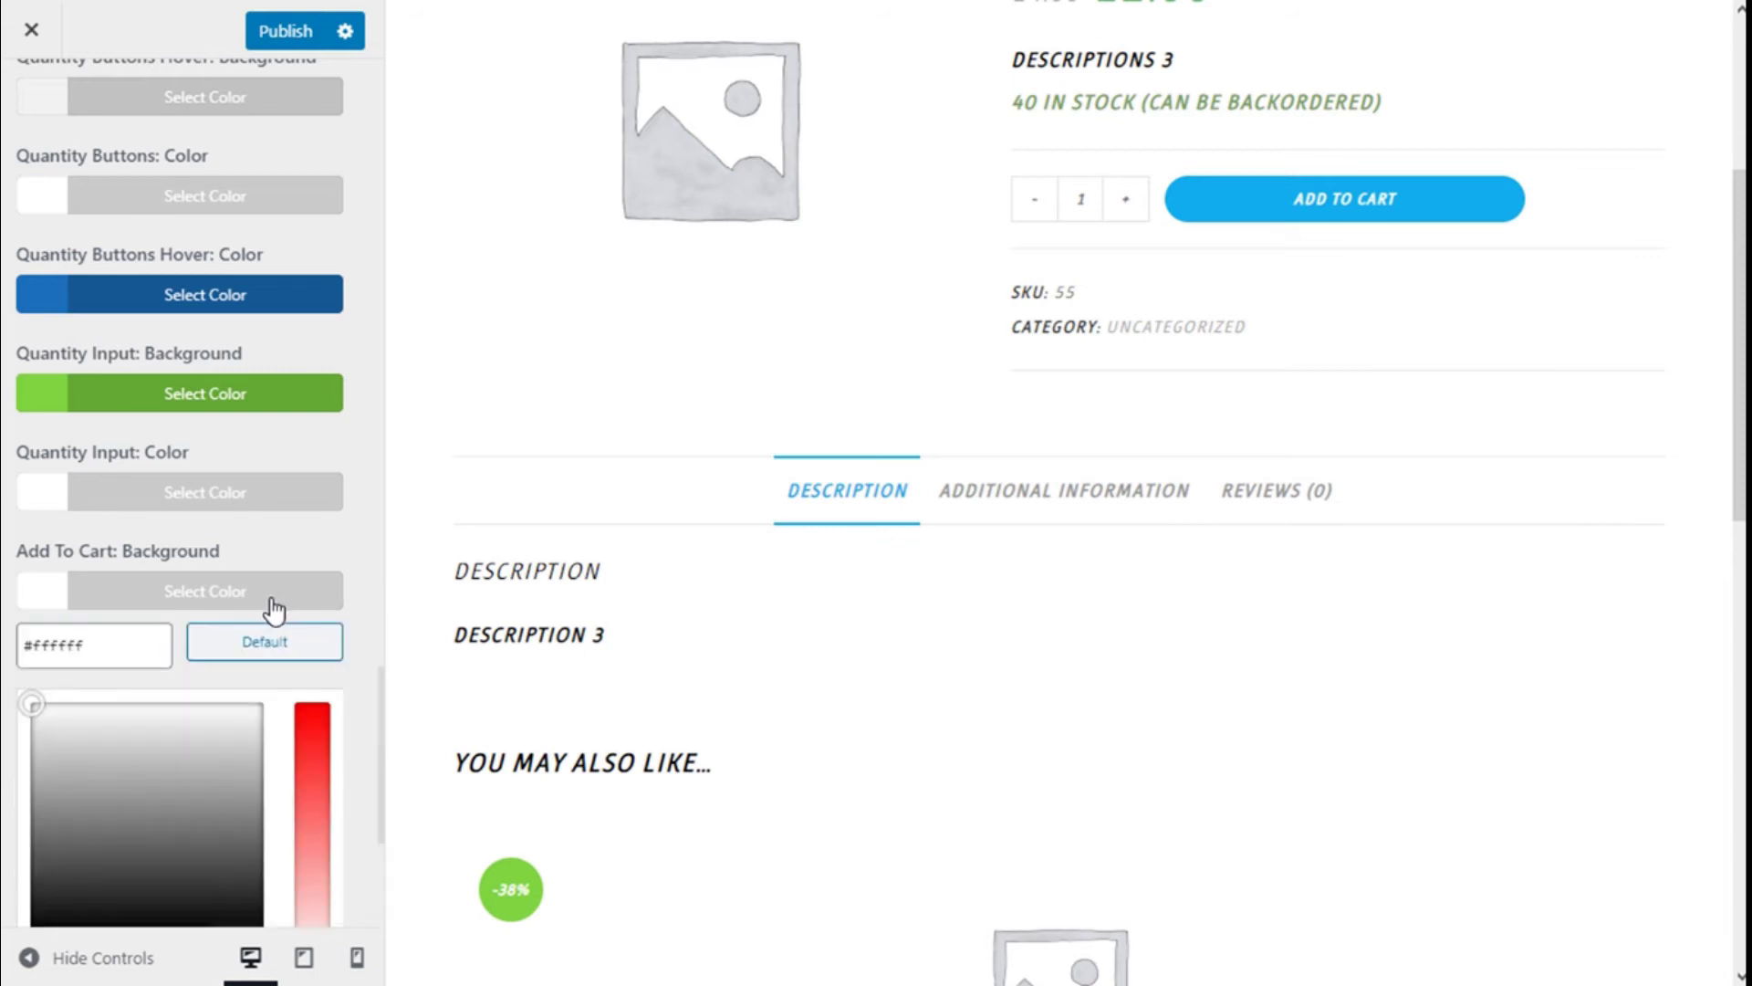
{"action": "scroll", "coordinate": [228, 694], "scroll_direction": "down", "scroll_amount": 2}
{"action": "left_click", "coordinate": [221, 826]}
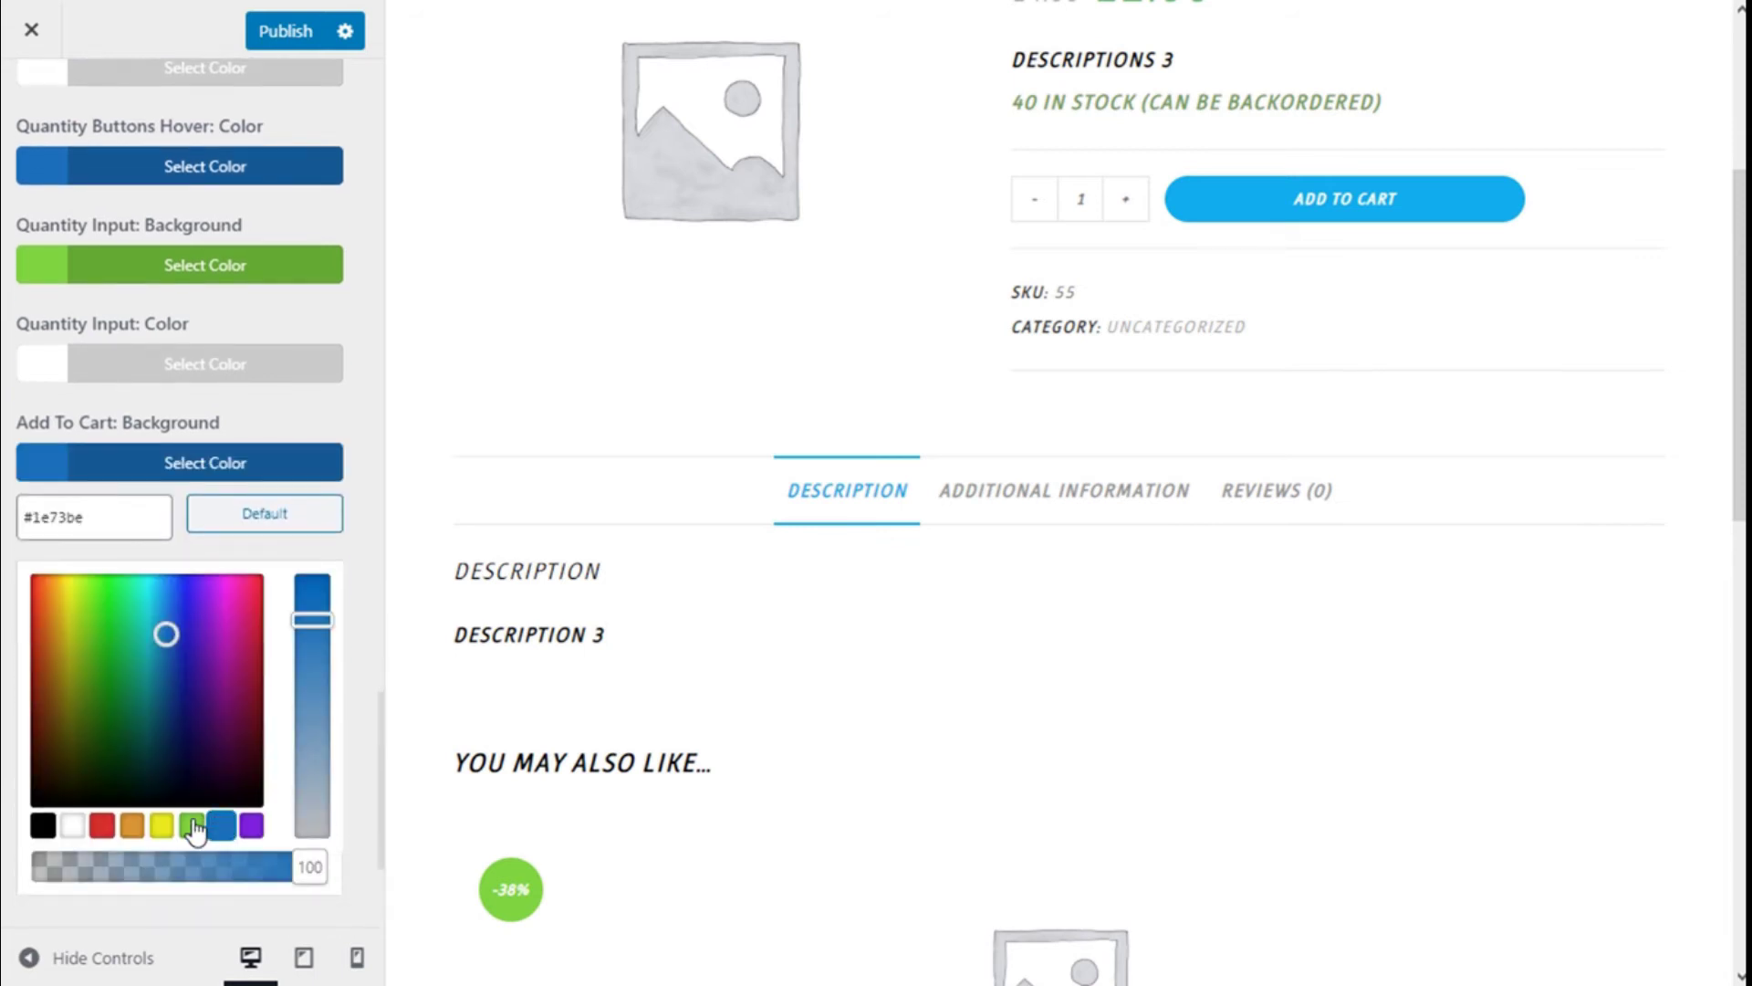
{"action": "left_click", "coordinate": [191, 825]}
{"action": "scroll", "coordinate": [673, 512], "scroll_direction": "down", "scroll_amount": 10}
{"action": "scroll", "coordinate": [666, 506], "scroll_direction": "up", "scroll_amount": 3}
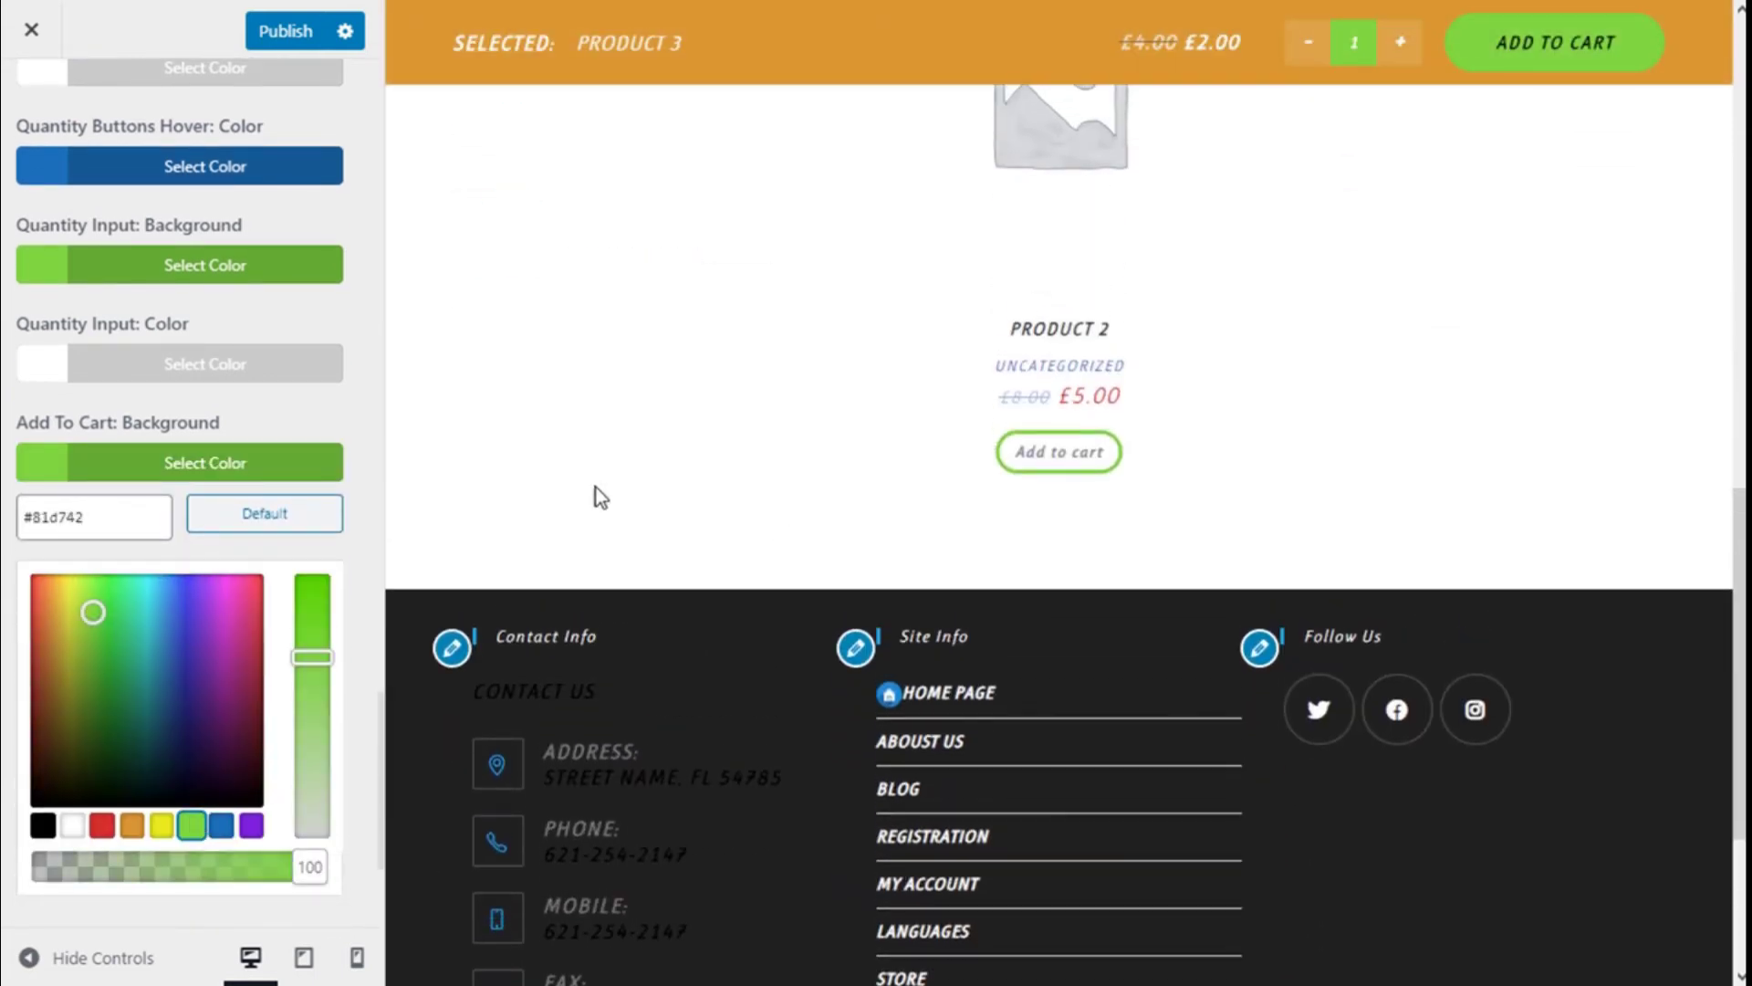
{"action": "left_click", "coordinate": [225, 467]}
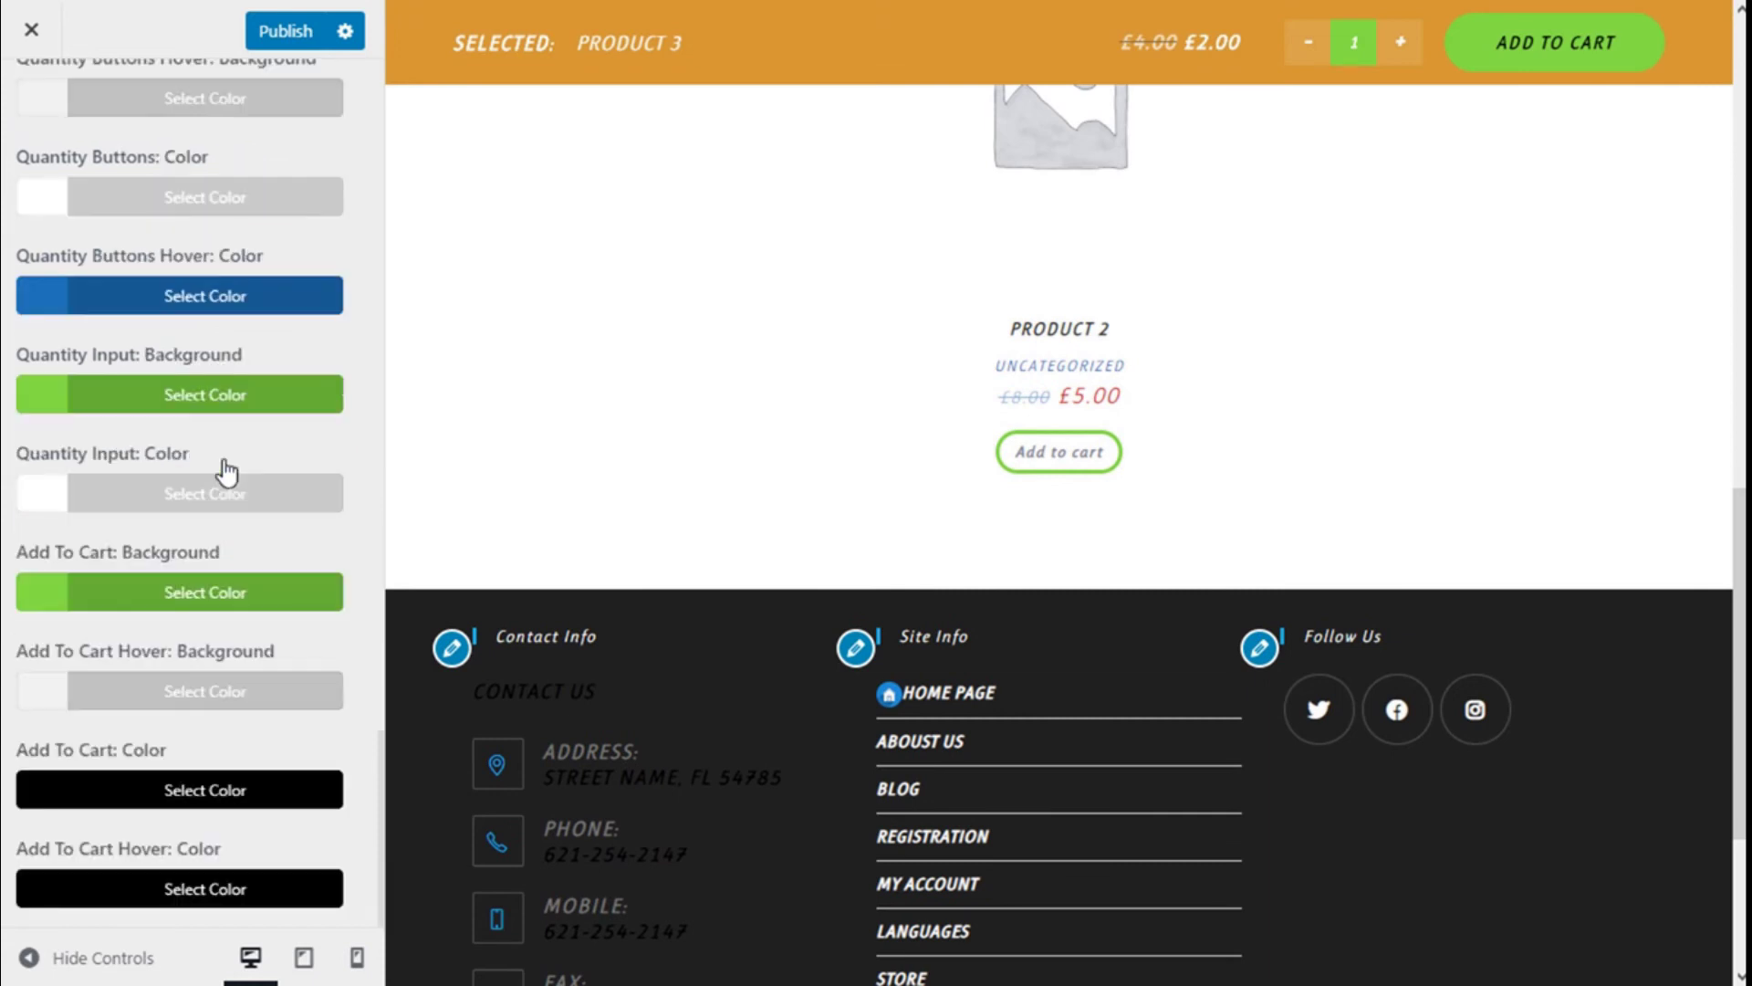
Set the Add To Cart hover background to blue #1e73be
{"action": "left_click", "coordinate": [242, 699]}
{"action": "scroll", "coordinate": [244, 666], "scroll_direction": "down", "scroll_amount": 4}
{"action": "left_click", "coordinate": [230, 677]}
{"action": "scroll", "coordinate": [700, 594], "scroll_direction": "up", "scroll_amount": 10}
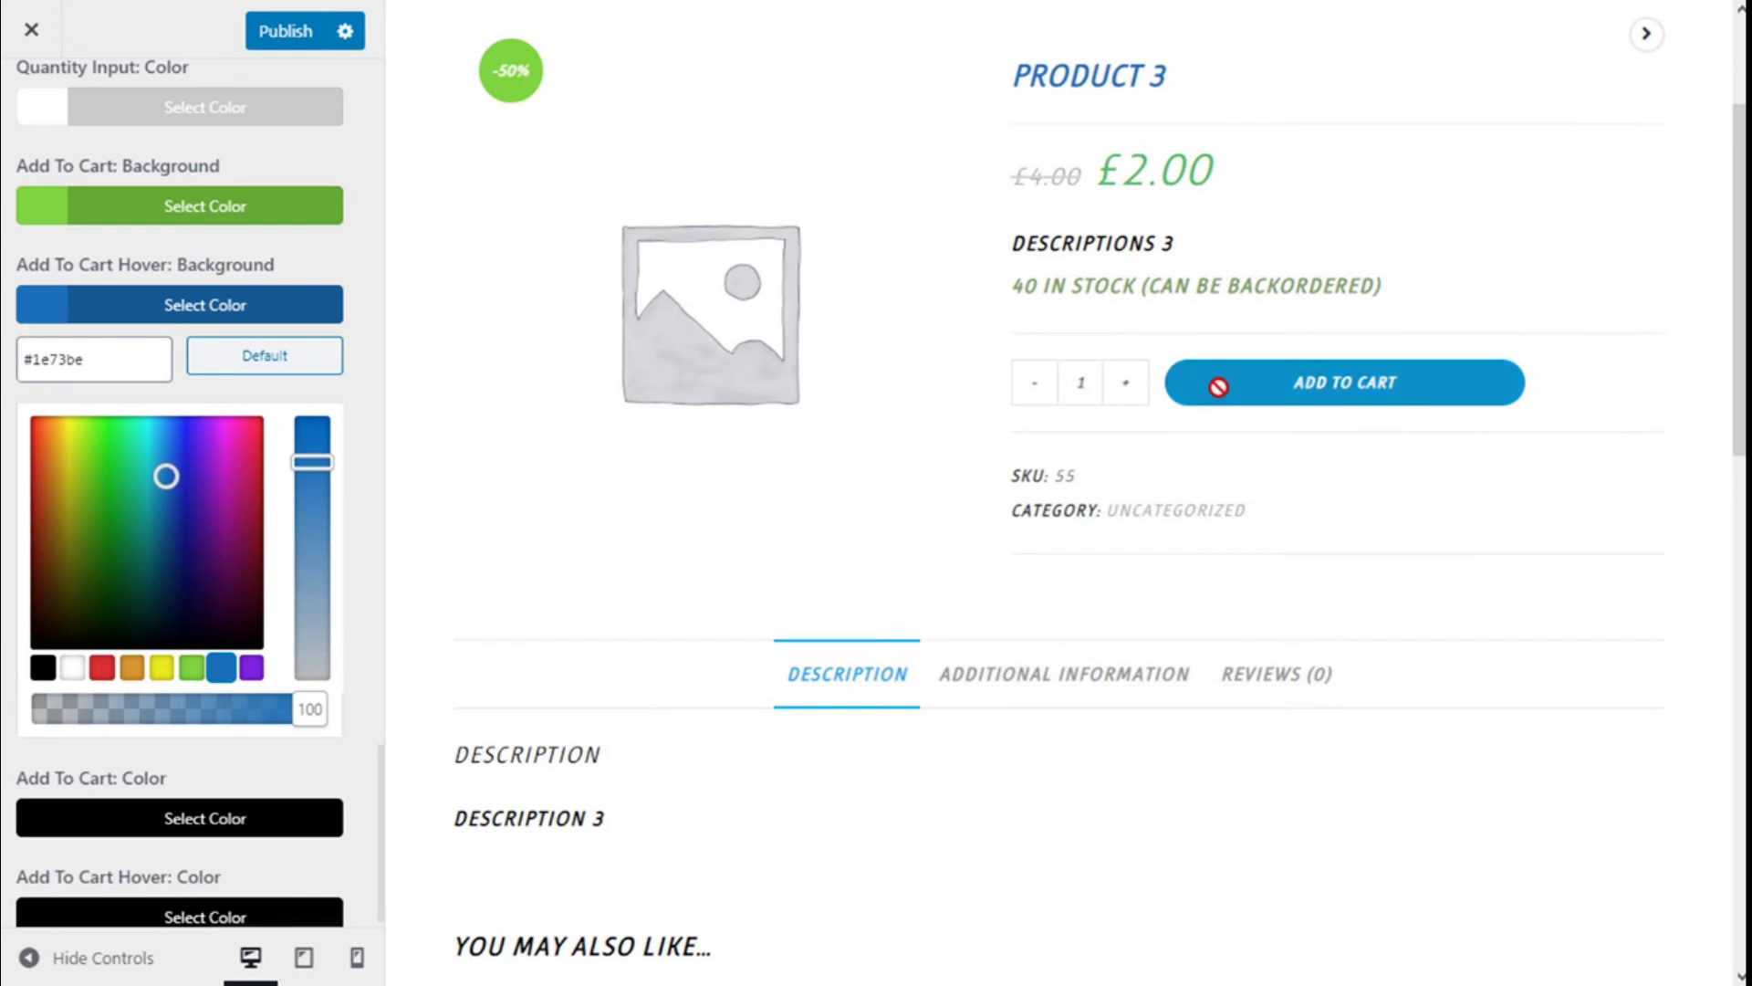
{"action": "scroll", "coordinate": [1095, 438], "scroll_direction": "down", "scroll_amount": 7}
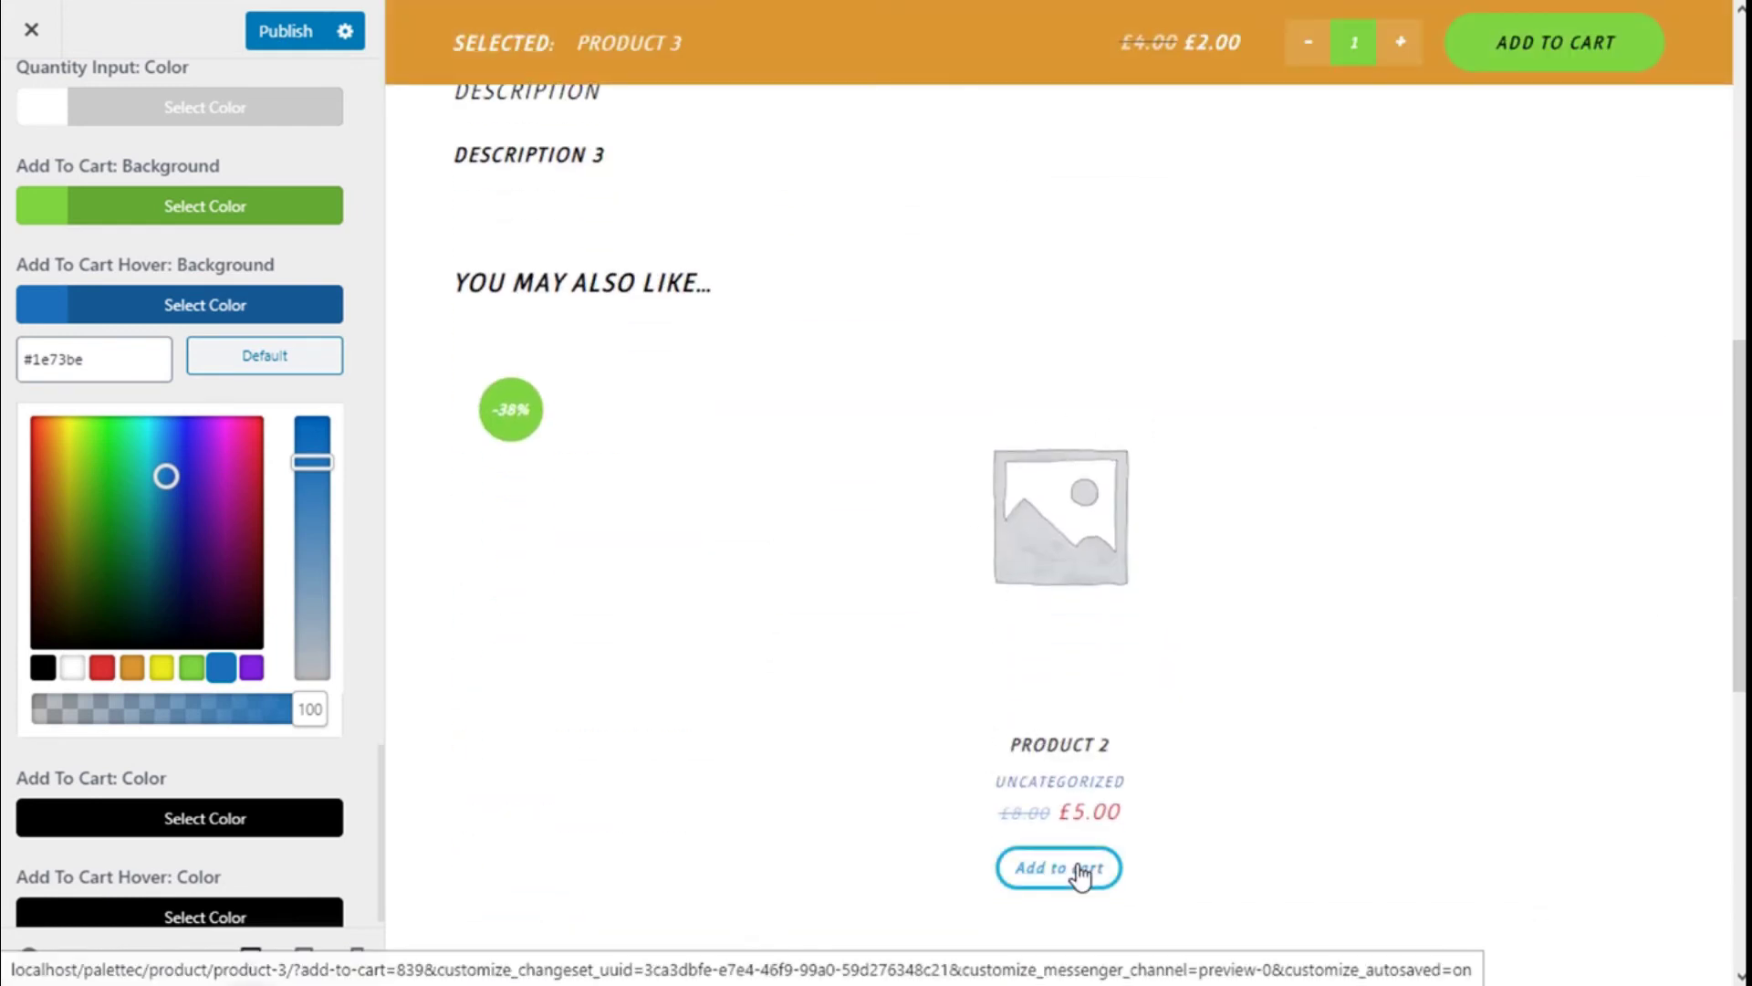
{"action": "left_click", "coordinate": [265, 315]}
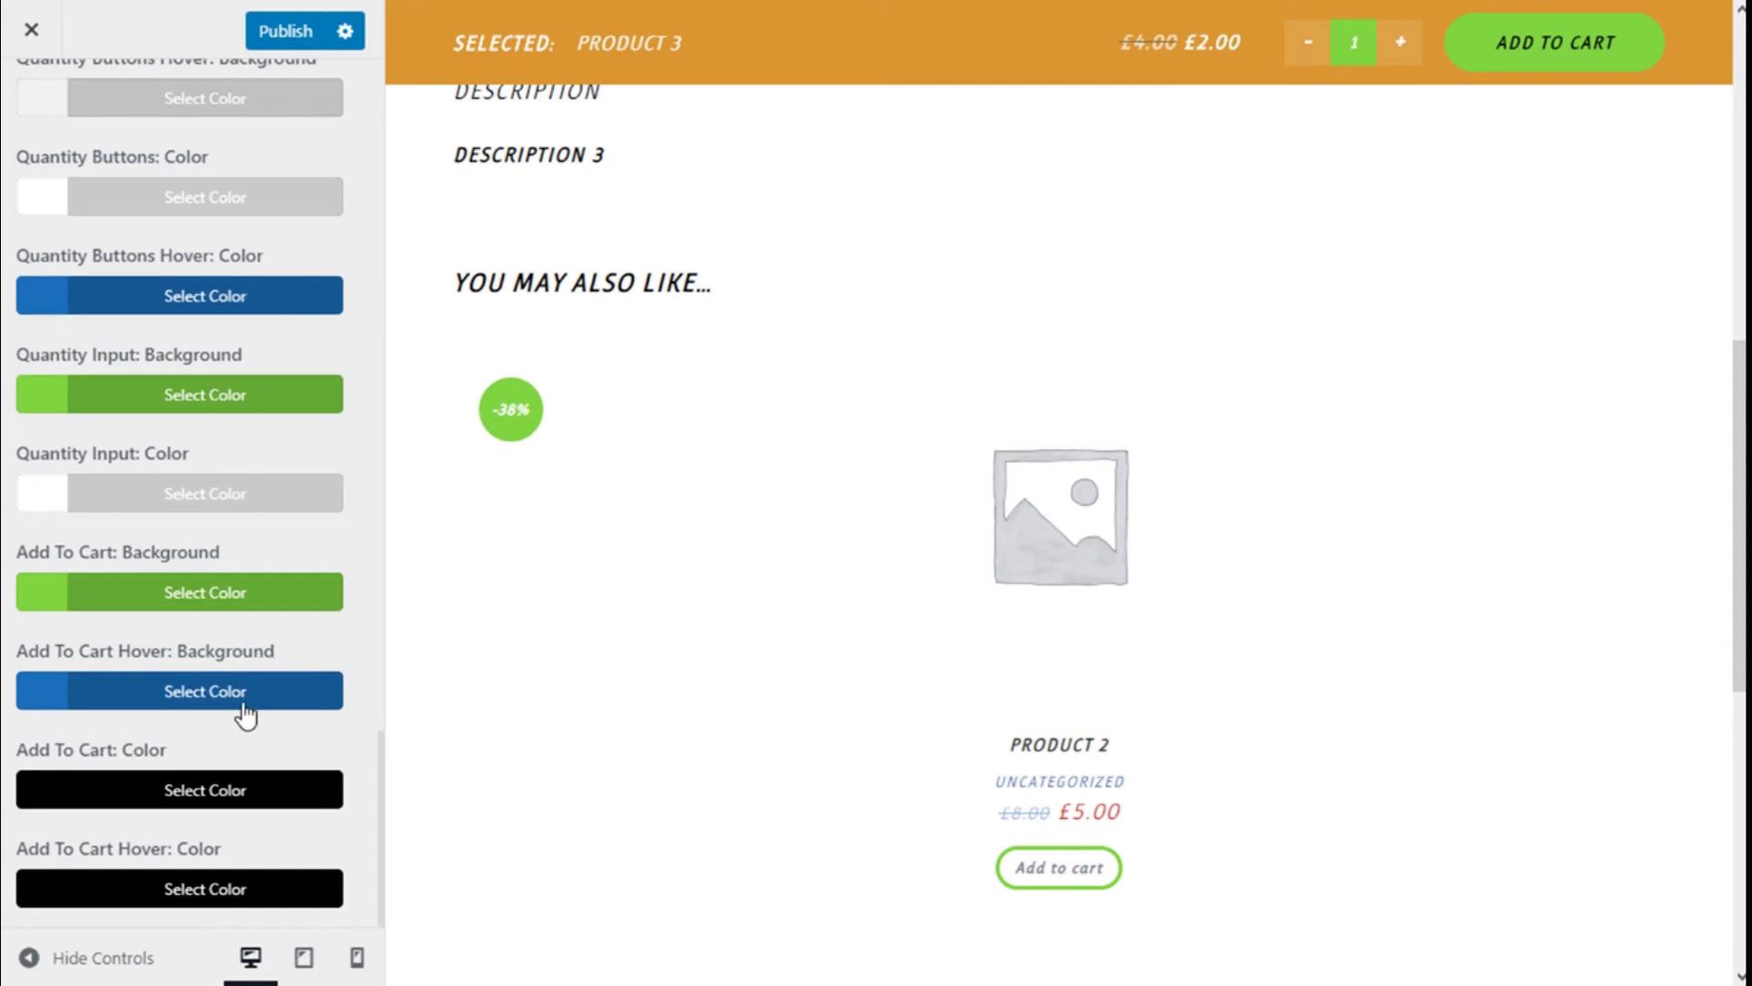
Set the Add To Cart text colour to red #dd3333
{"action": "left_click", "coordinate": [206, 791]}
{"action": "scroll", "coordinate": [208, 794], "scroll_direction": "down", "scroll_amount": 4}
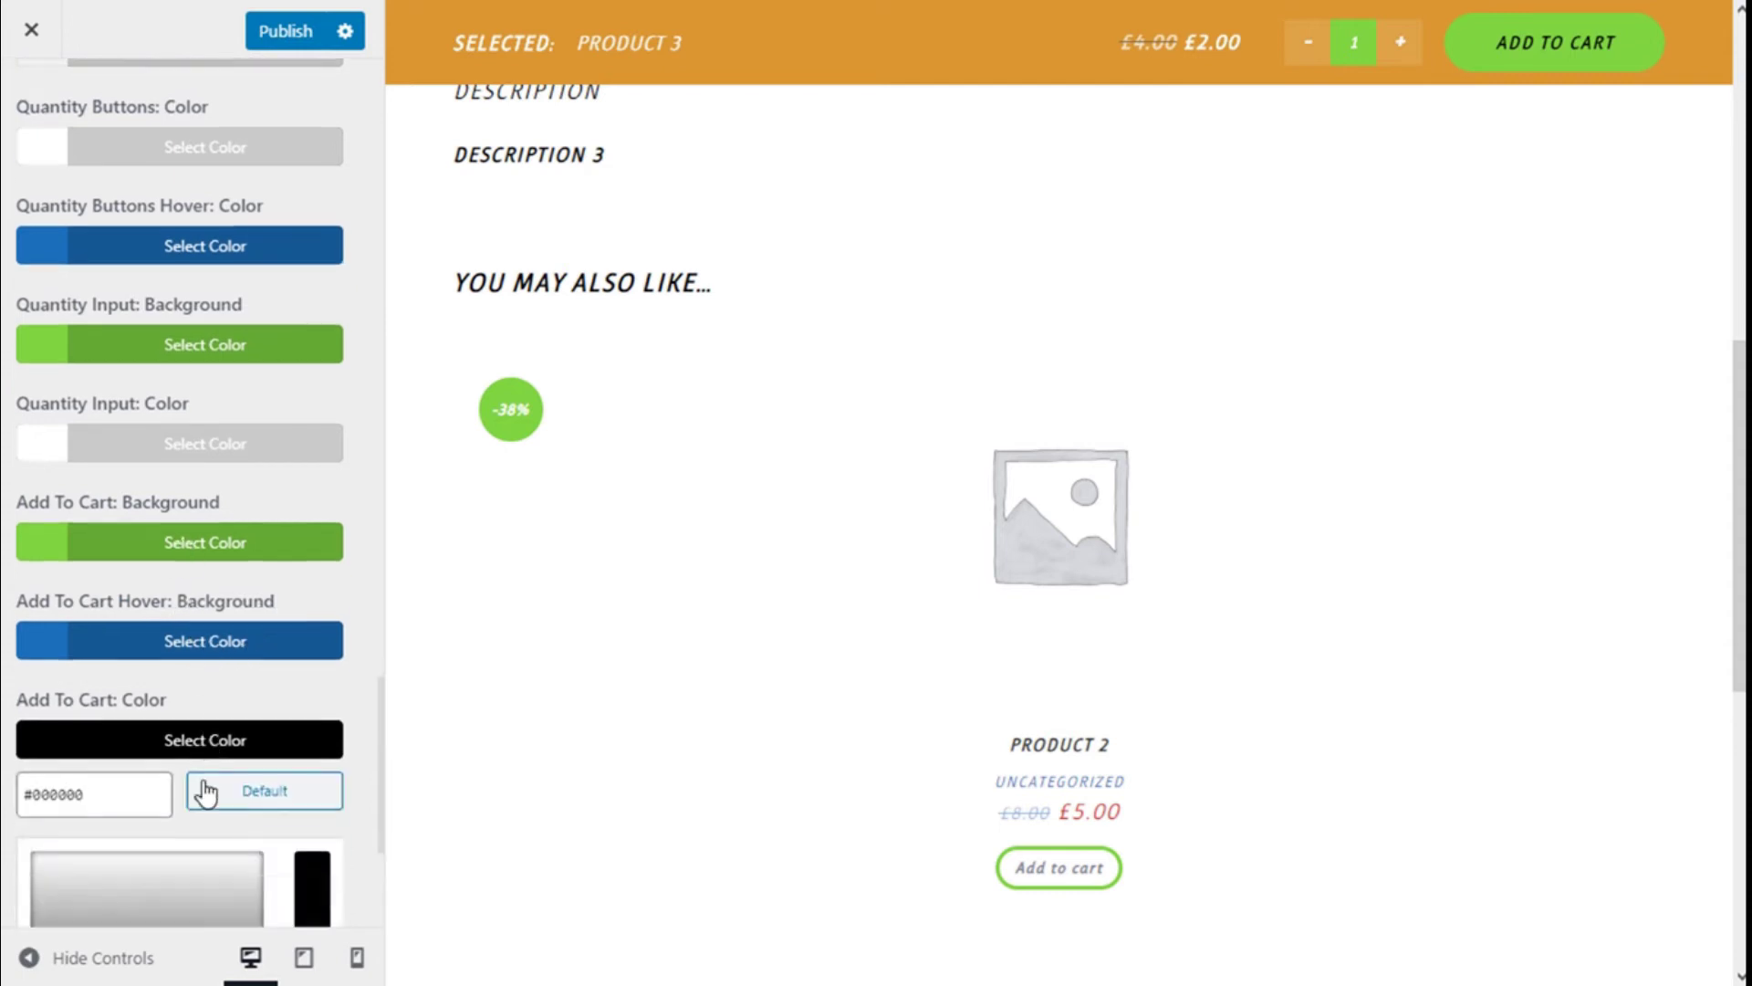
{"action": "left_click", "coordinate": [102, 736]}
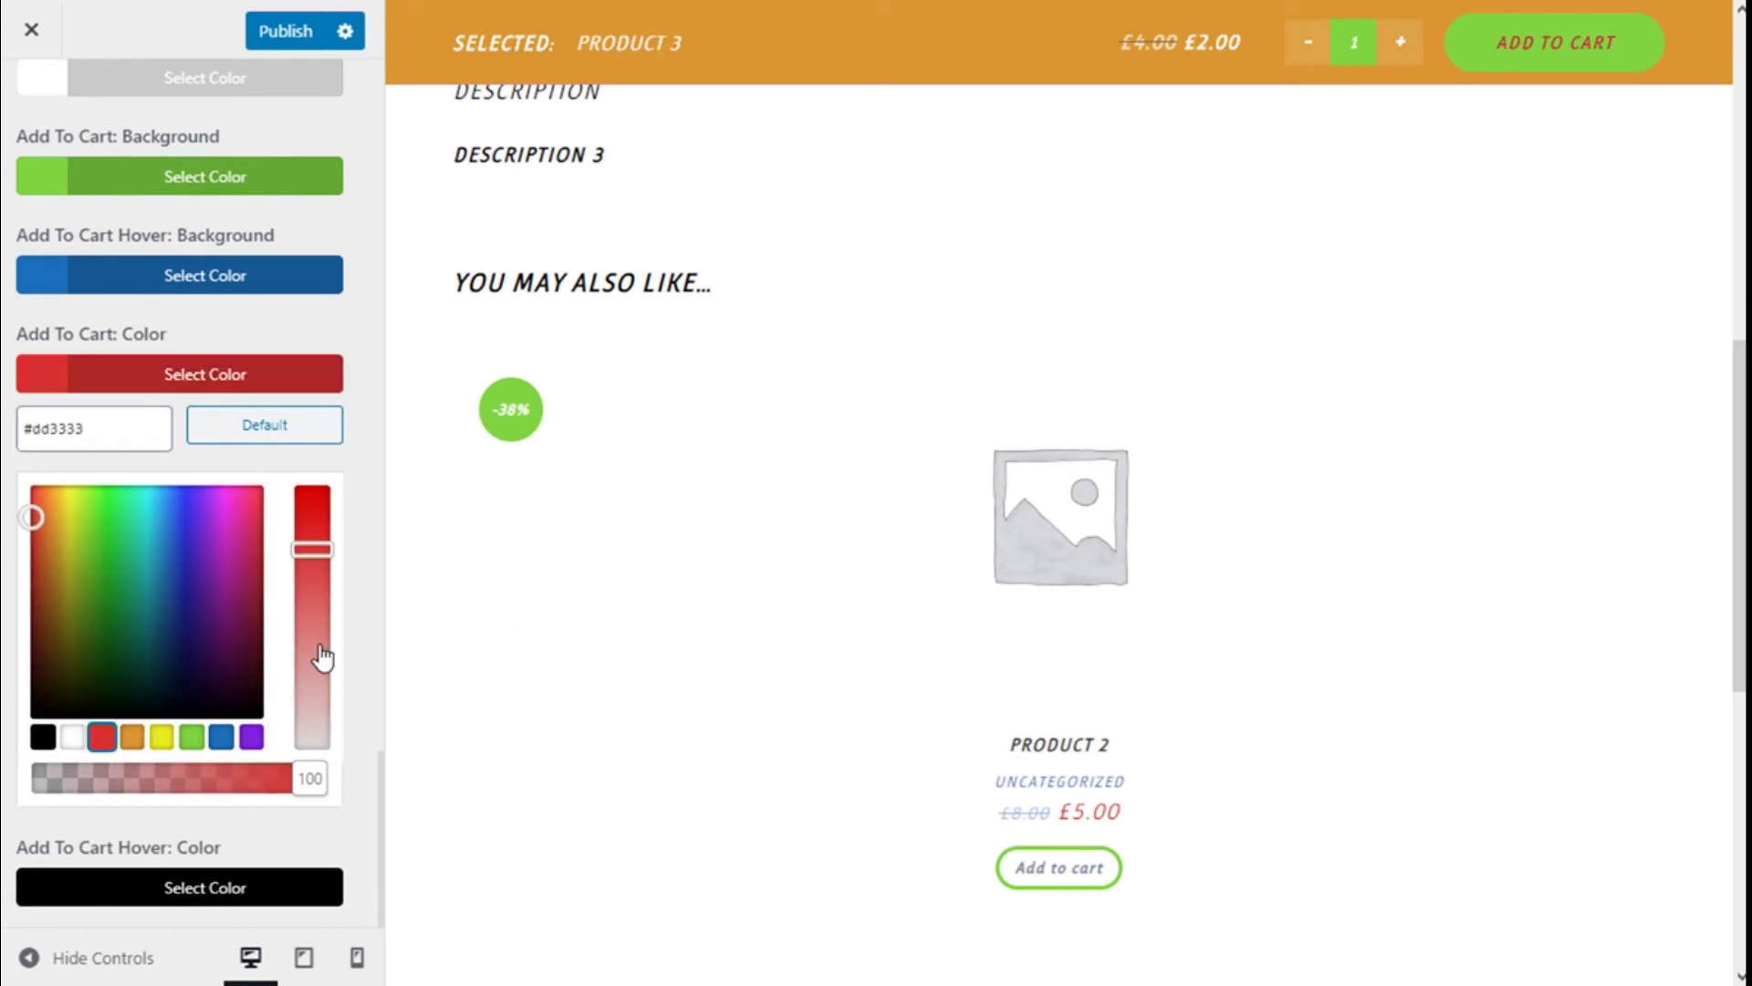
{"action": "left_click", "coordinate": [221, 390]}
Set the Add To Cart hover text colour to green #81d742
{"action": "left_click", "coordinate": [240, 894]}
{"action": "left_click", "coordinate": [210, 880]}
{"action": "scroll", "coordinate": [196, 685], "scroll_direction": "up", "scroll_amount": 8}
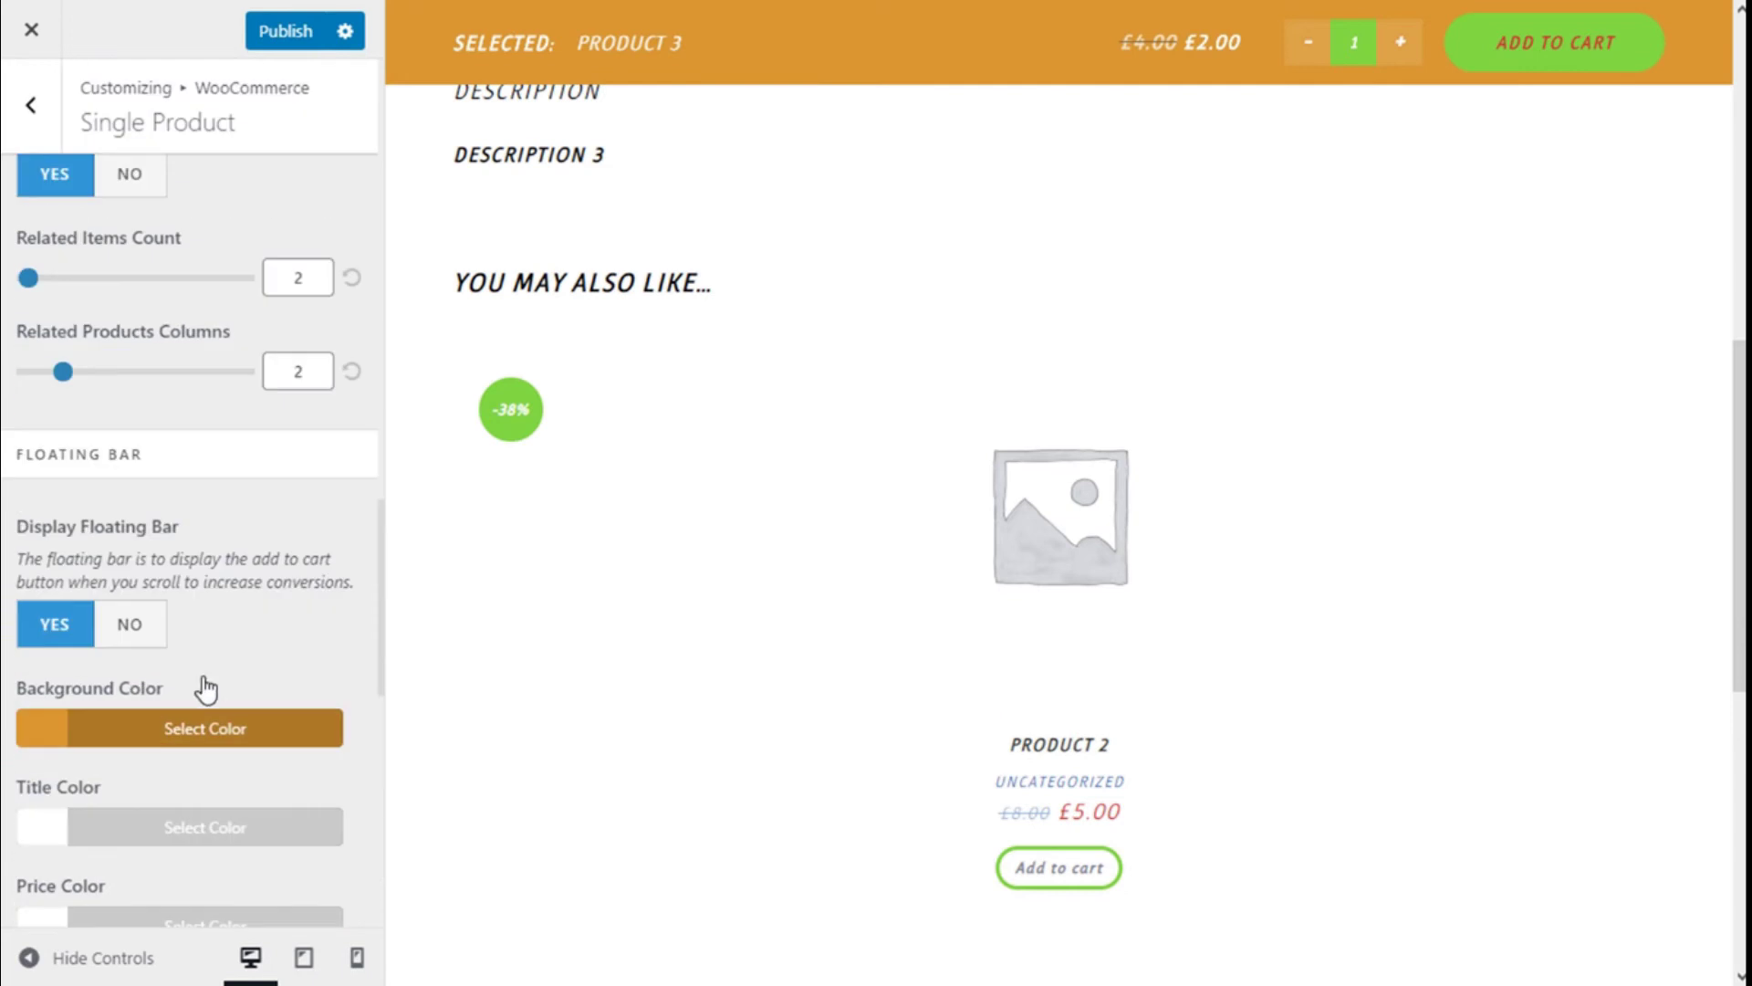
{"action": "scroll", "coordinate": [255, 639], "scroll_direction": "down", "scroll_amount": 8}
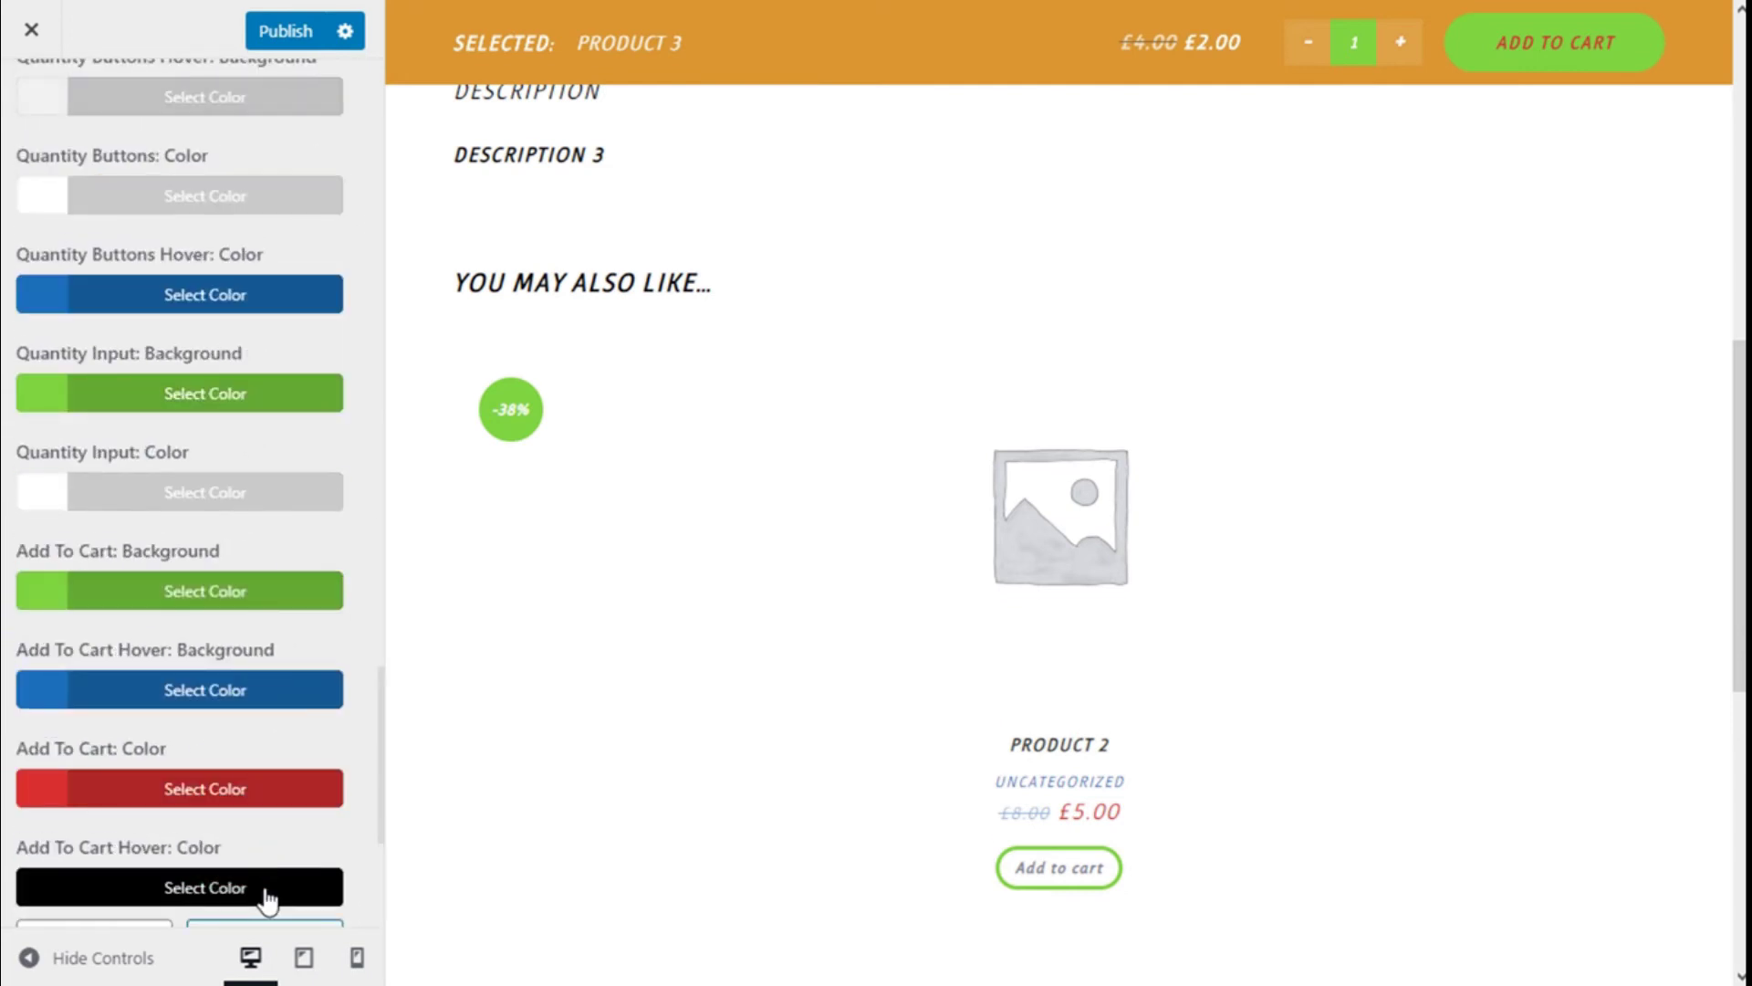
{"action": "left_click", "coordinate": [266, 890]}
{"action": "scroll", "coordinate": [182, 671], "scroll_direction": "down", "scroll_amount": 5}
{"action": "left_click", "coordinate": [191, 836]}
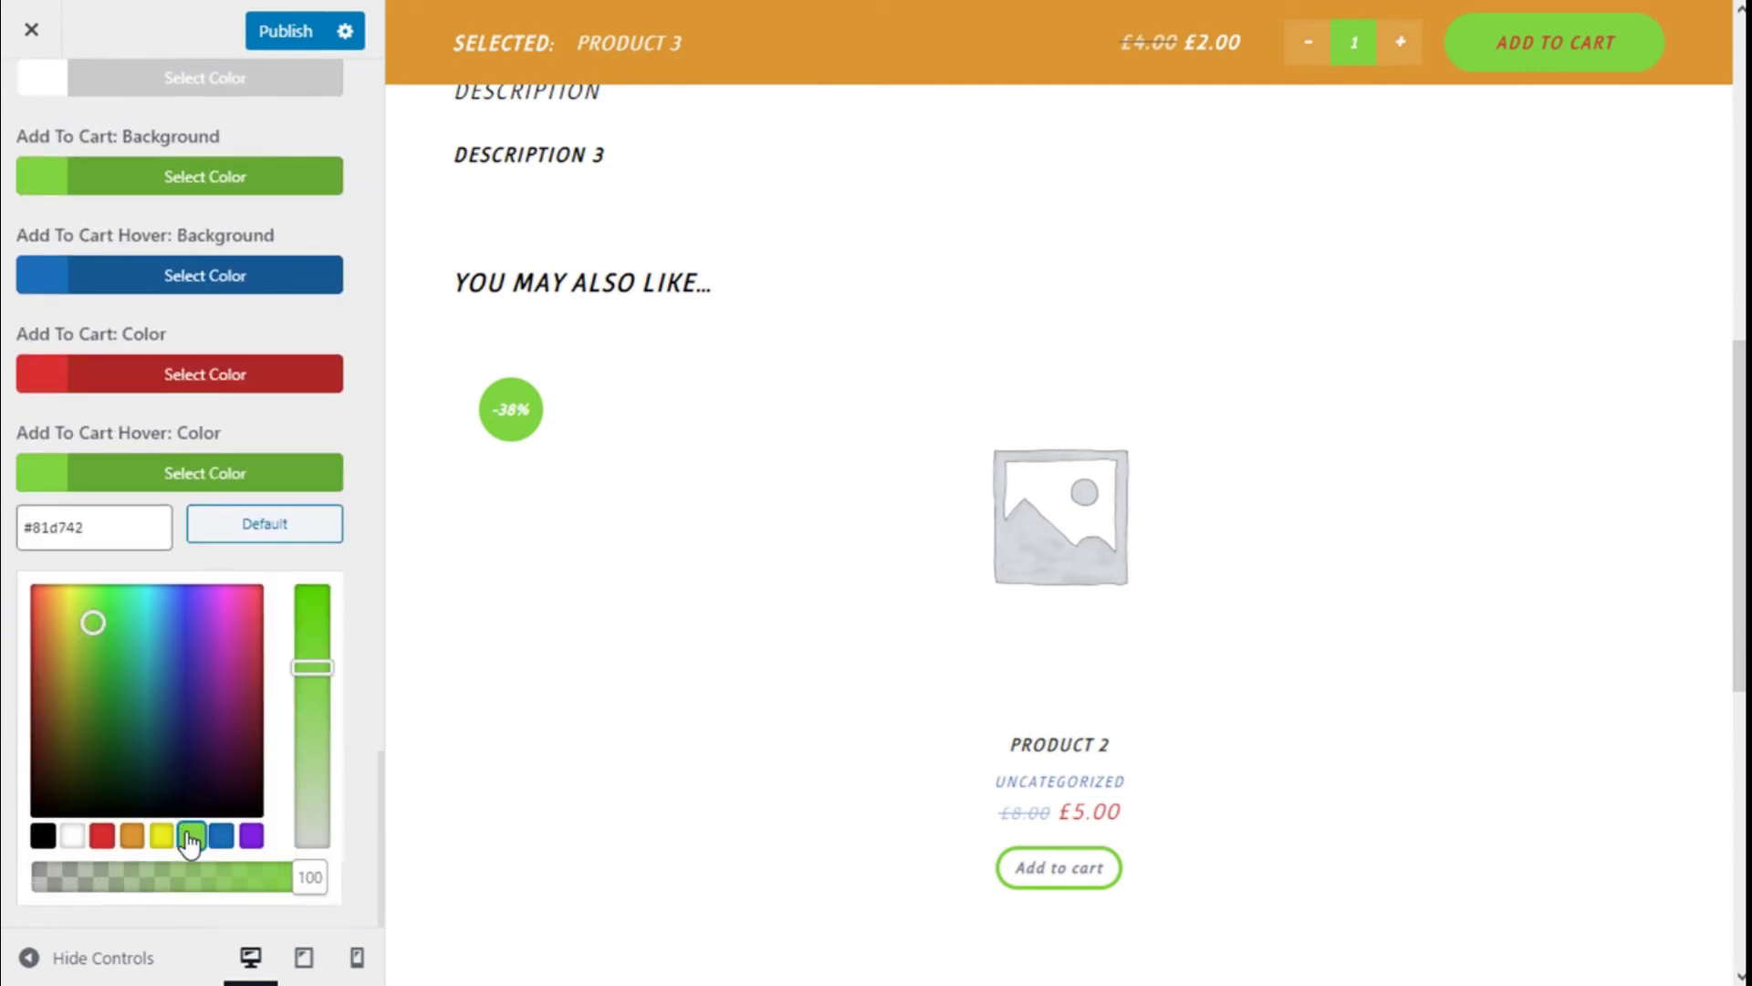
{"action": "scroll", "coordinate": [543, 608], "scroll_direction": "up", "scroll_amount": 5}
{"action": "left_click", "coordinate": [292, 475]}
{"action": "scroll", "coordinate": [1106, 596], "scroll_direction": "up", "scroll_amount": 3}
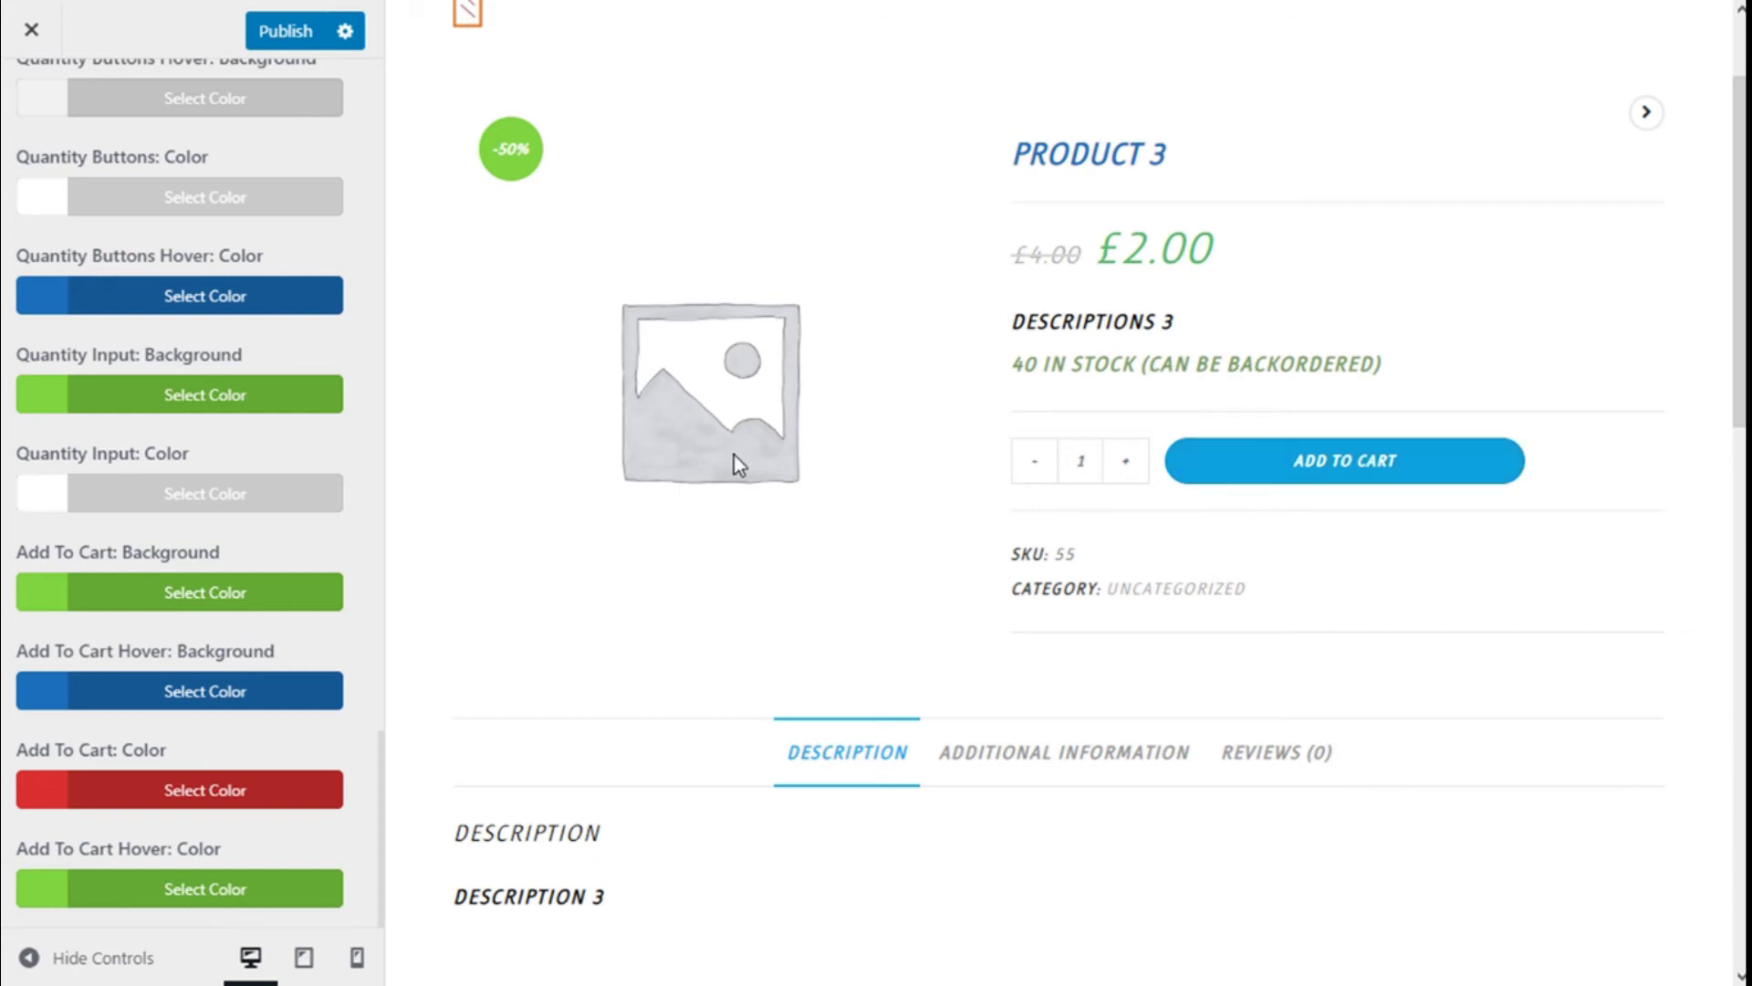
Publish the add-to-cart and floating bar colour changes
{"action": "scroll", "coordinate": [219, 534], "scroll_direction": "up", "scroll_amount": 4}
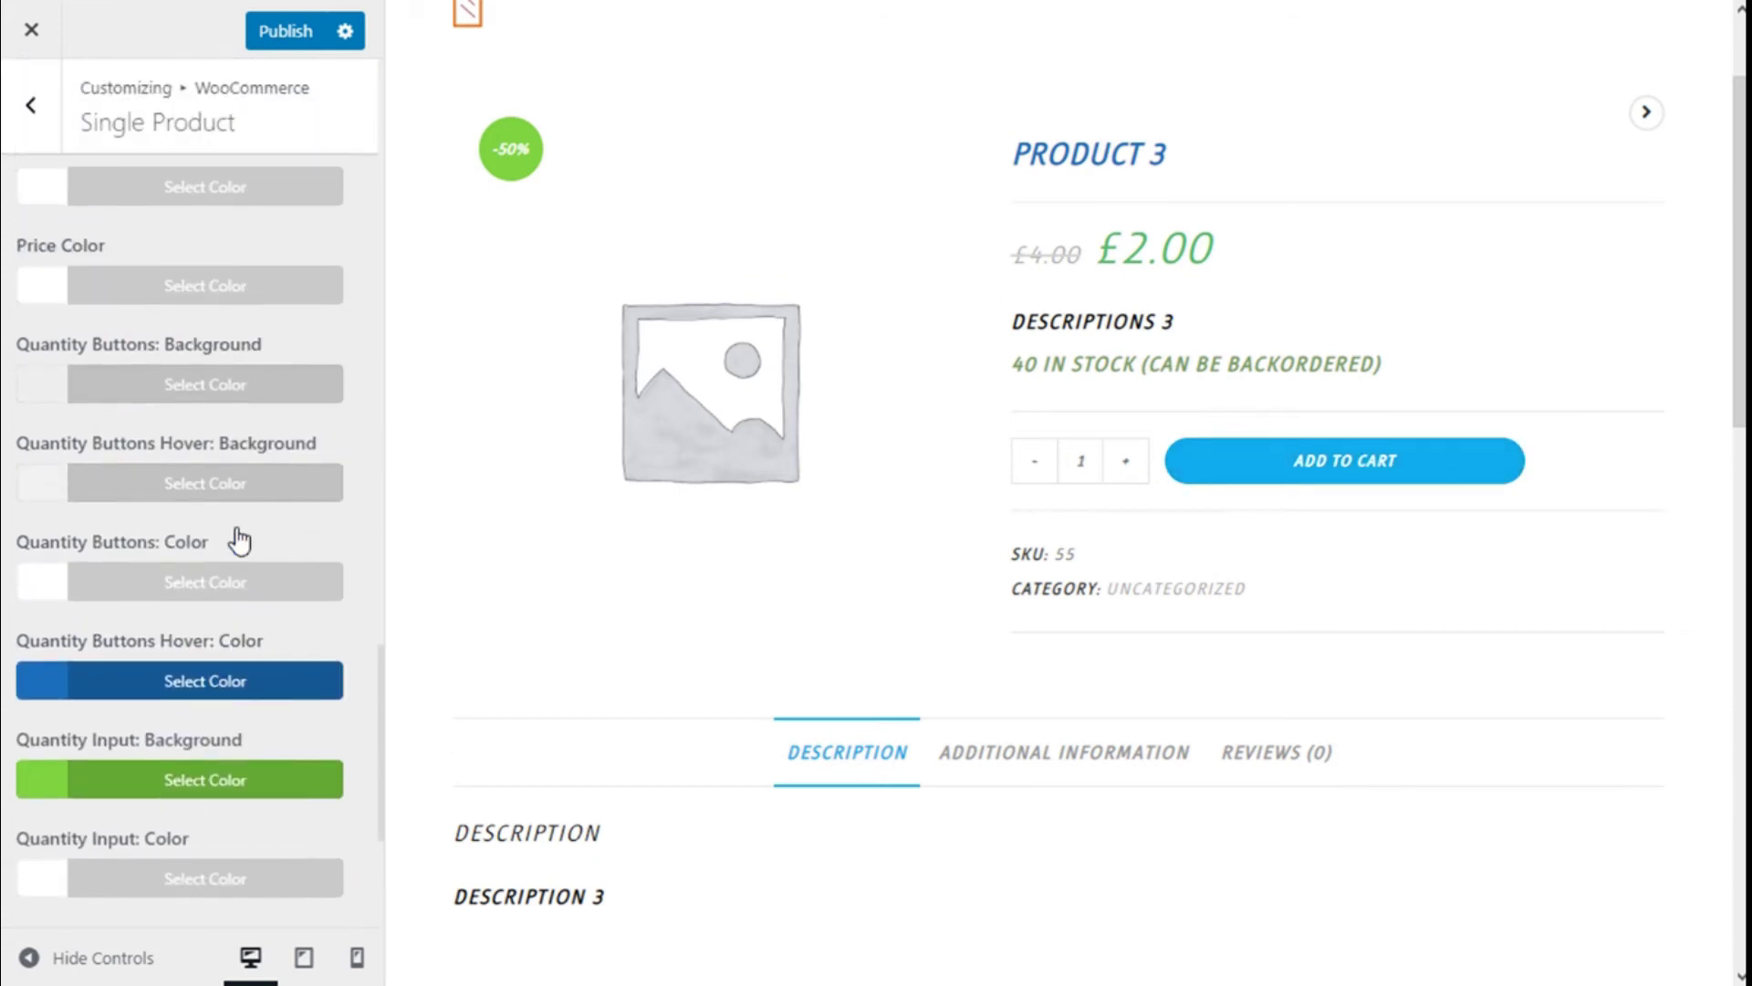
{"action": "scroll", "coordinate": [239, 541], "scroll_direction": "up", "scroll_amount": 15}
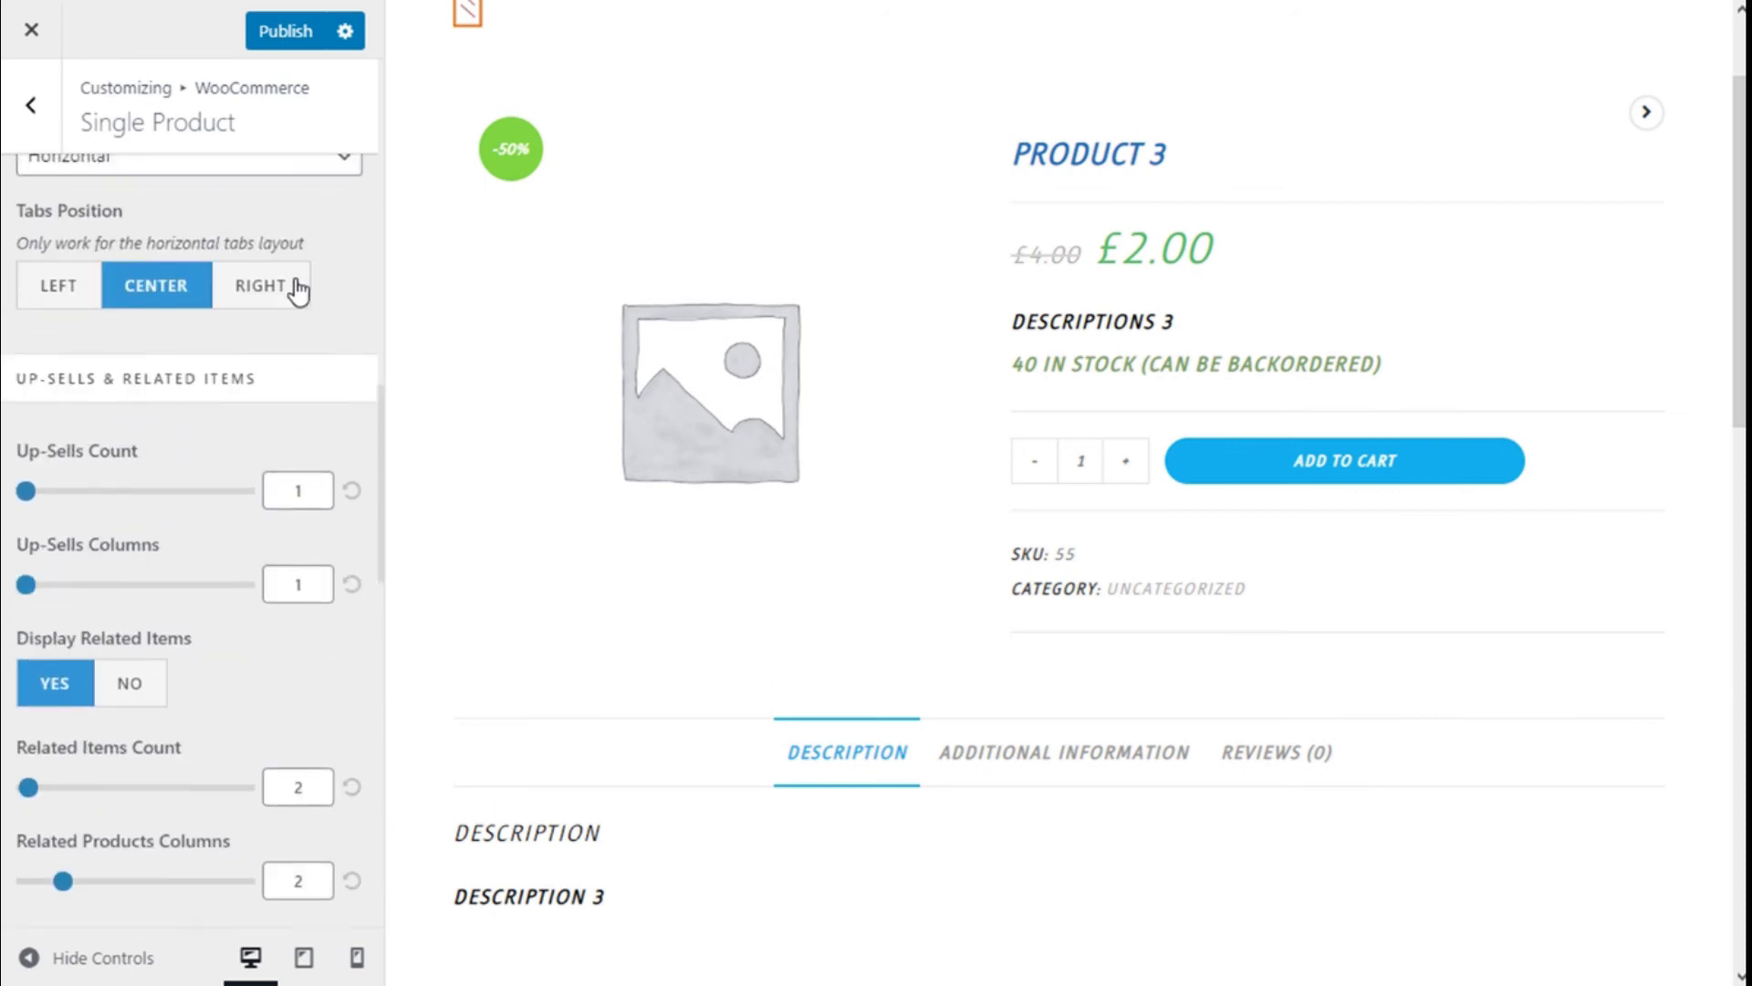
{"action": "left_click", "coordinate": [283, 36]}
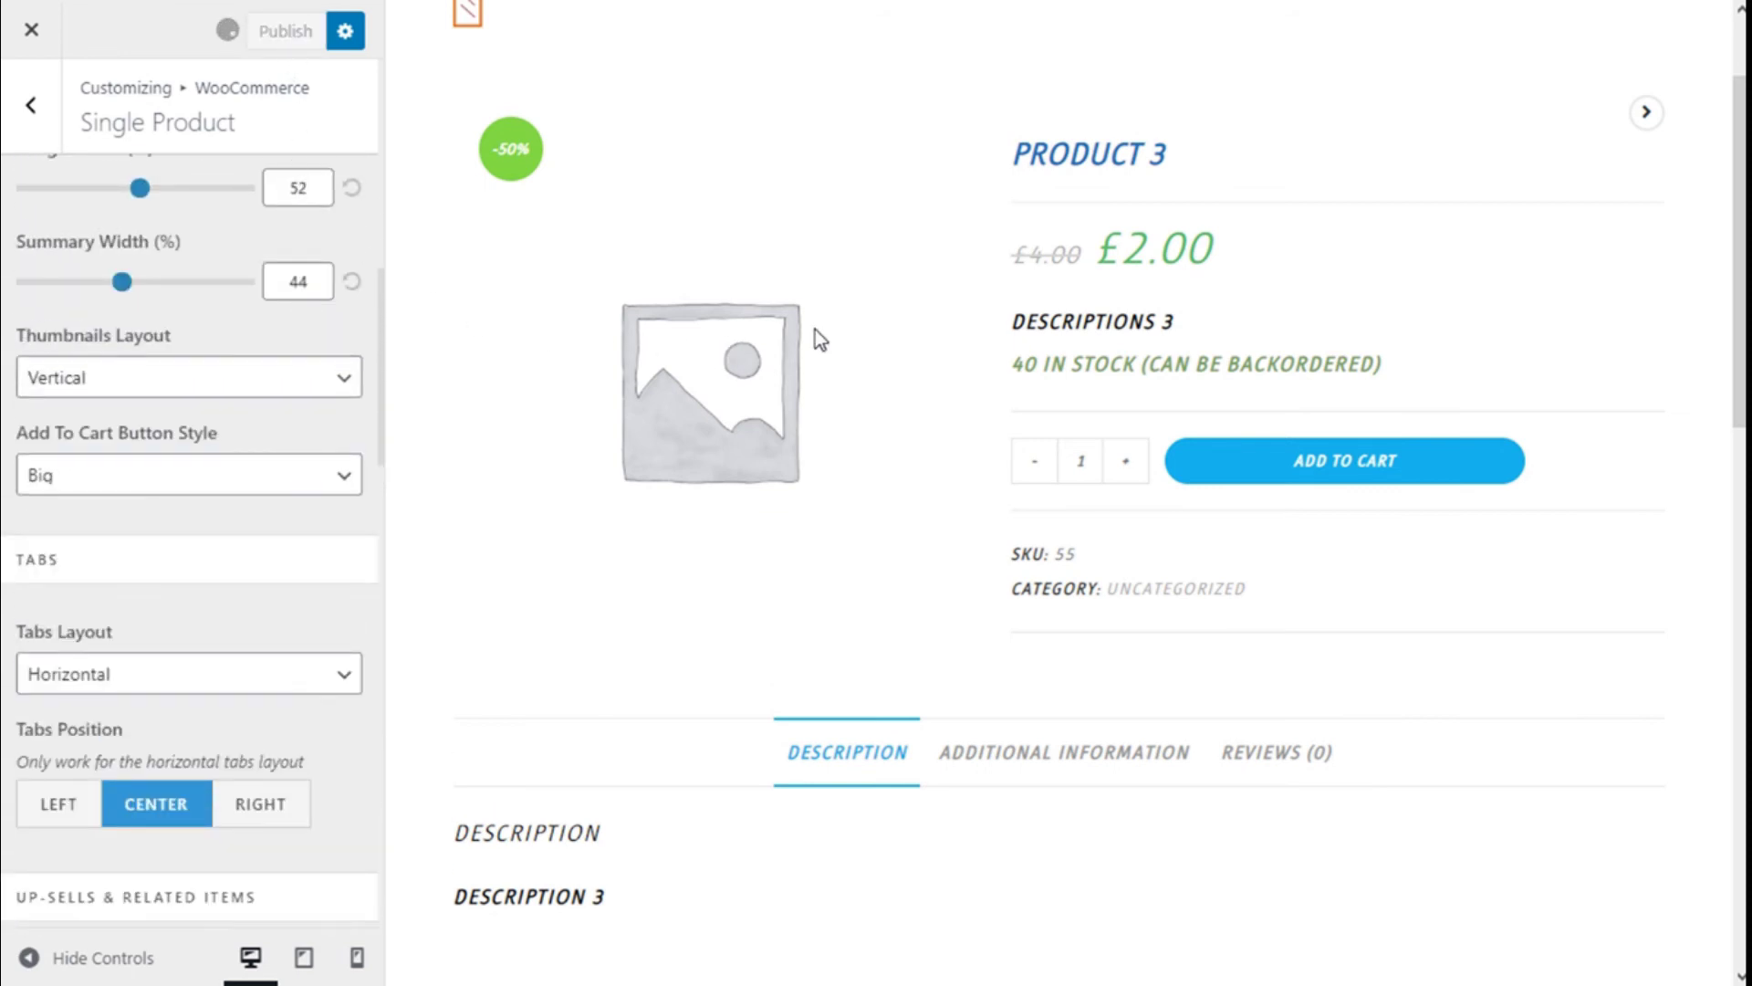
Return to the WooCommerce panel and bring up the Advanced Styling colour settings
{"action": "scroll", "coordinate": [240, 412], "scroll_direction": "up", "scroll_amount": 6}
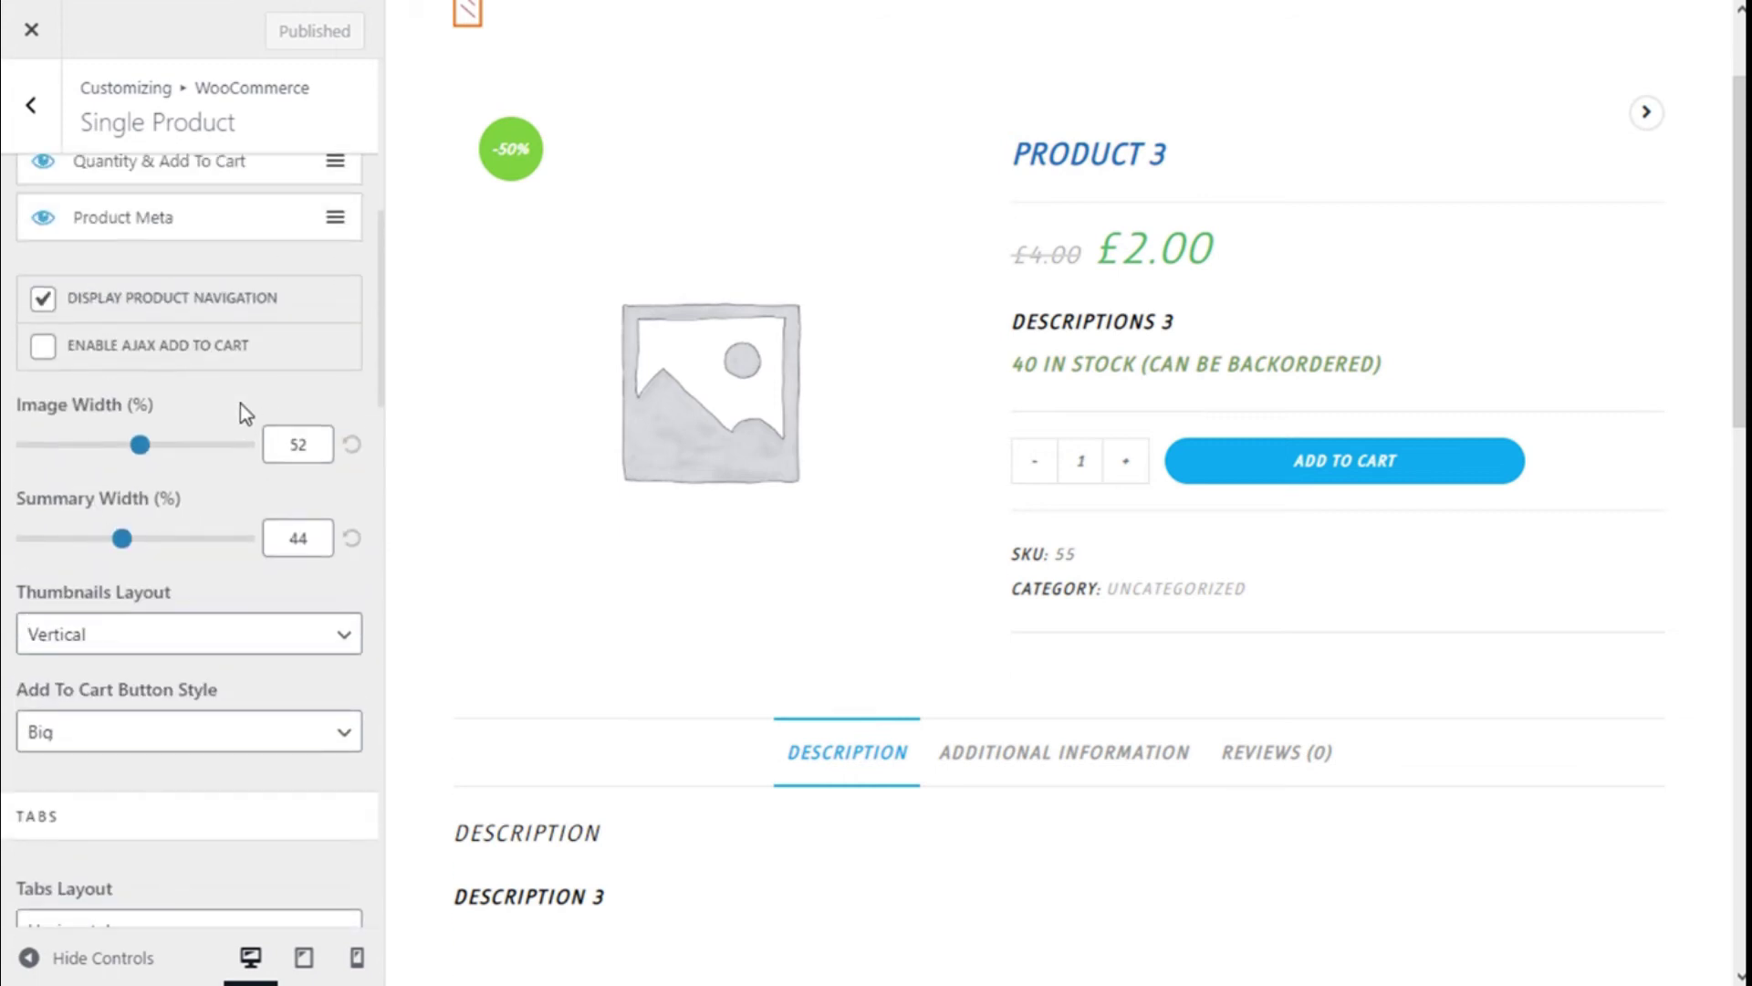
{"action": "scroll", "coordinate": [241, 412], "scroll_direction": "up", "scroll_amount": 5}
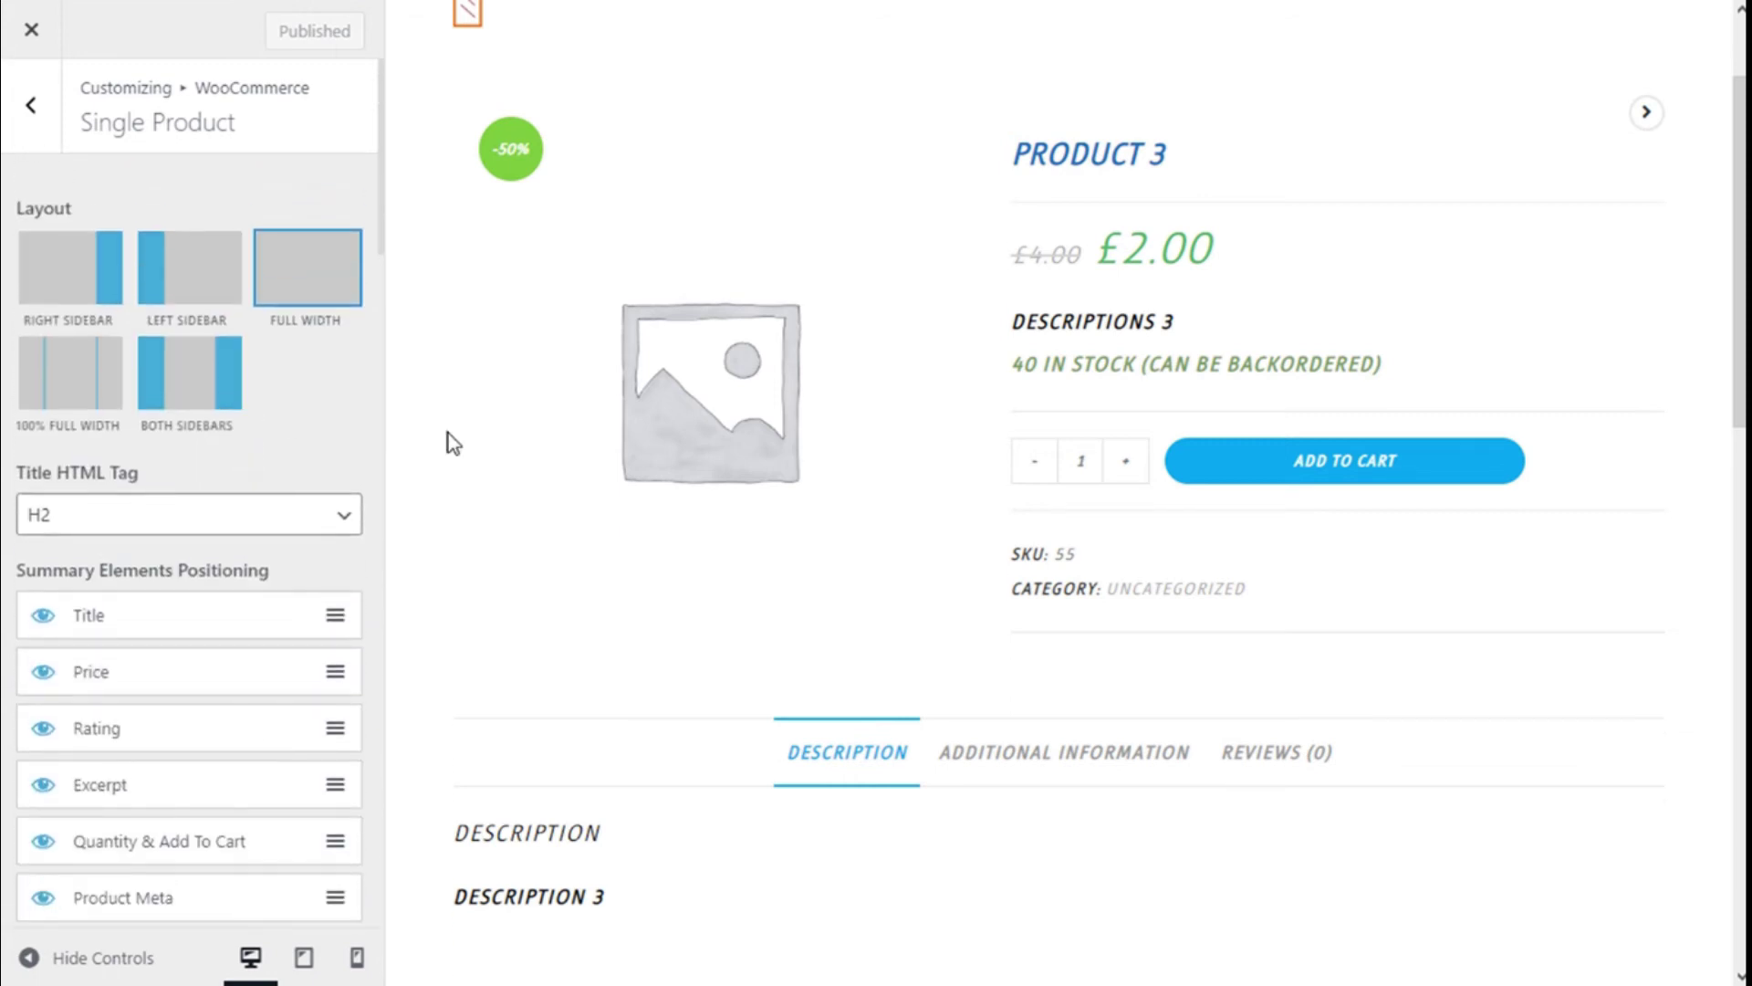
{"action": "scroll", "coordinate": [1054, 526], "scroll_direction": "up", "scroll_amount": 2}
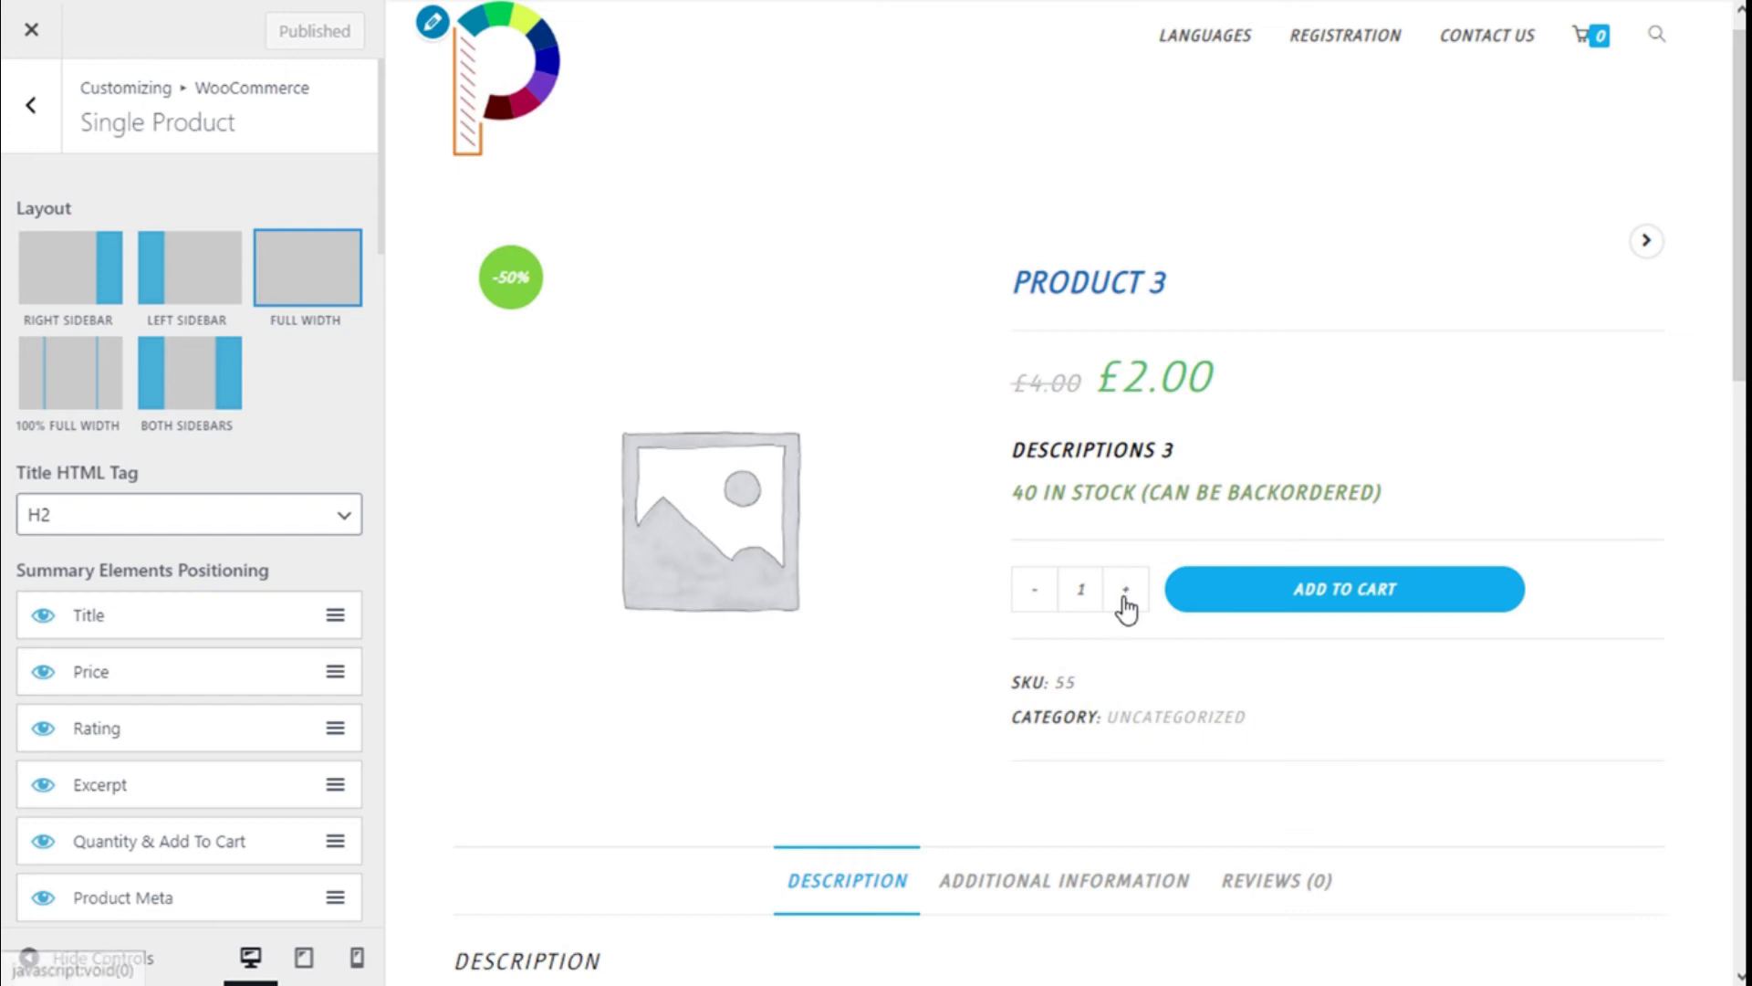
{"action": "left_click", "coordinate": [45, 142]}
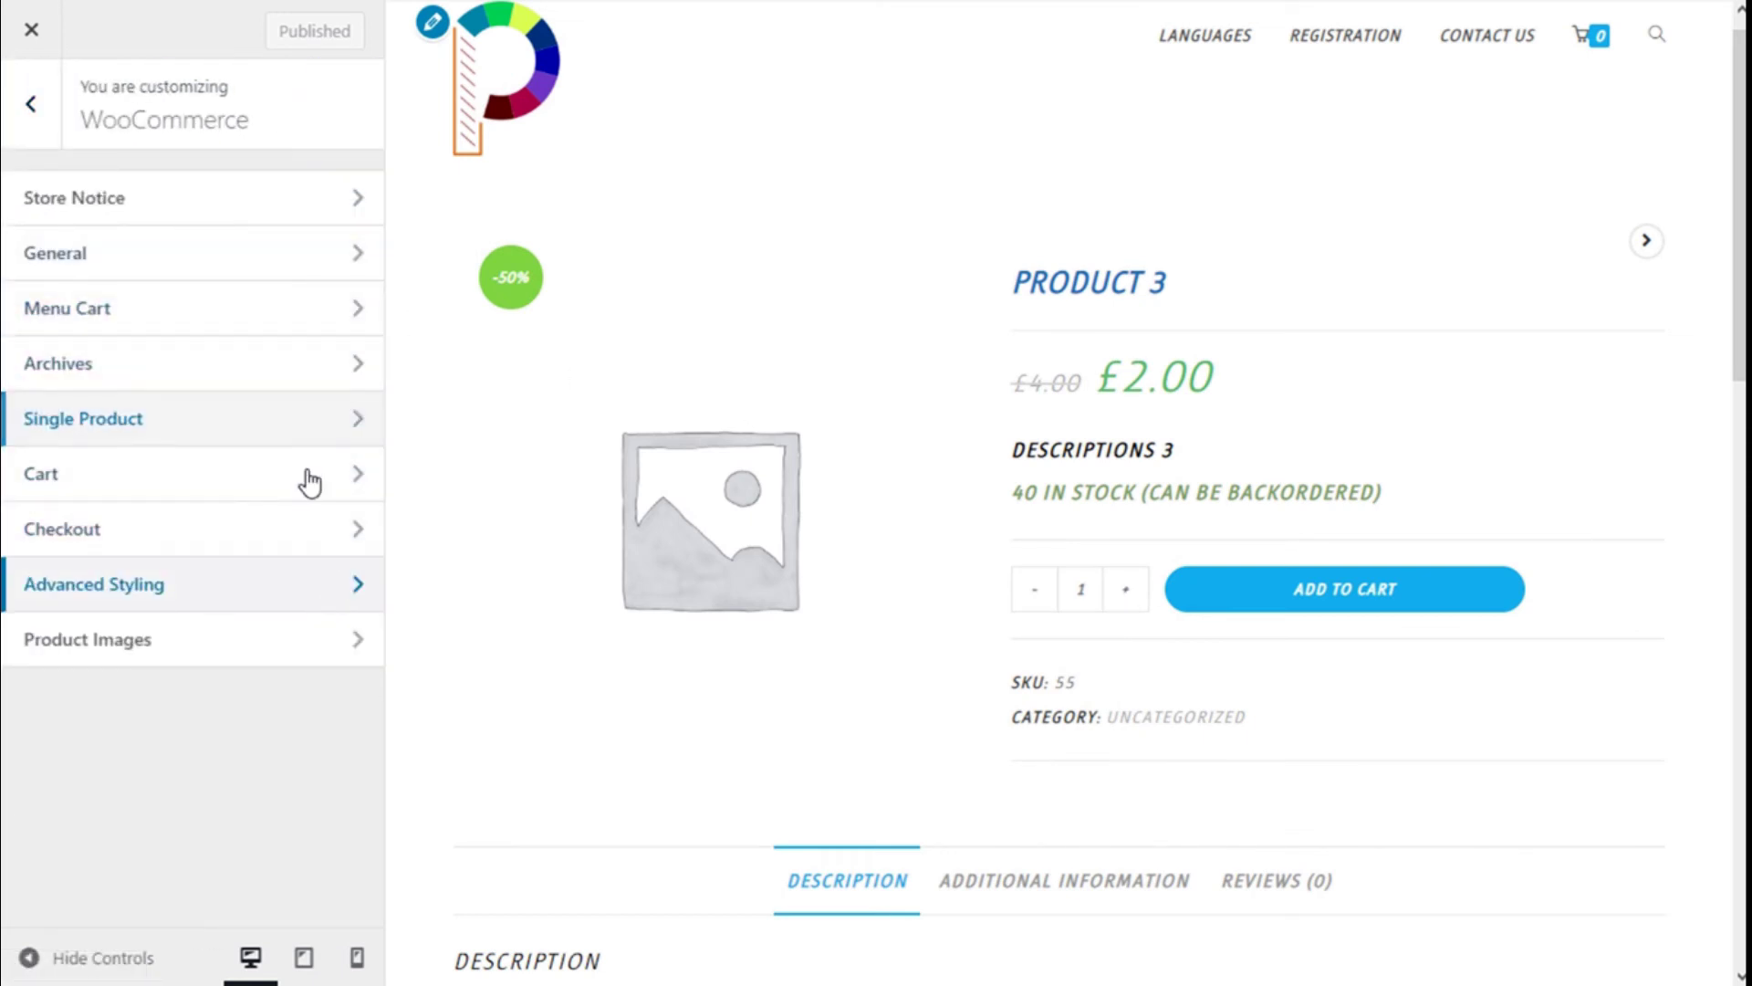
{"action": "scroll", "coordinate": [199, 244], "scroll_direction": "down", "scroll_amount": 18}
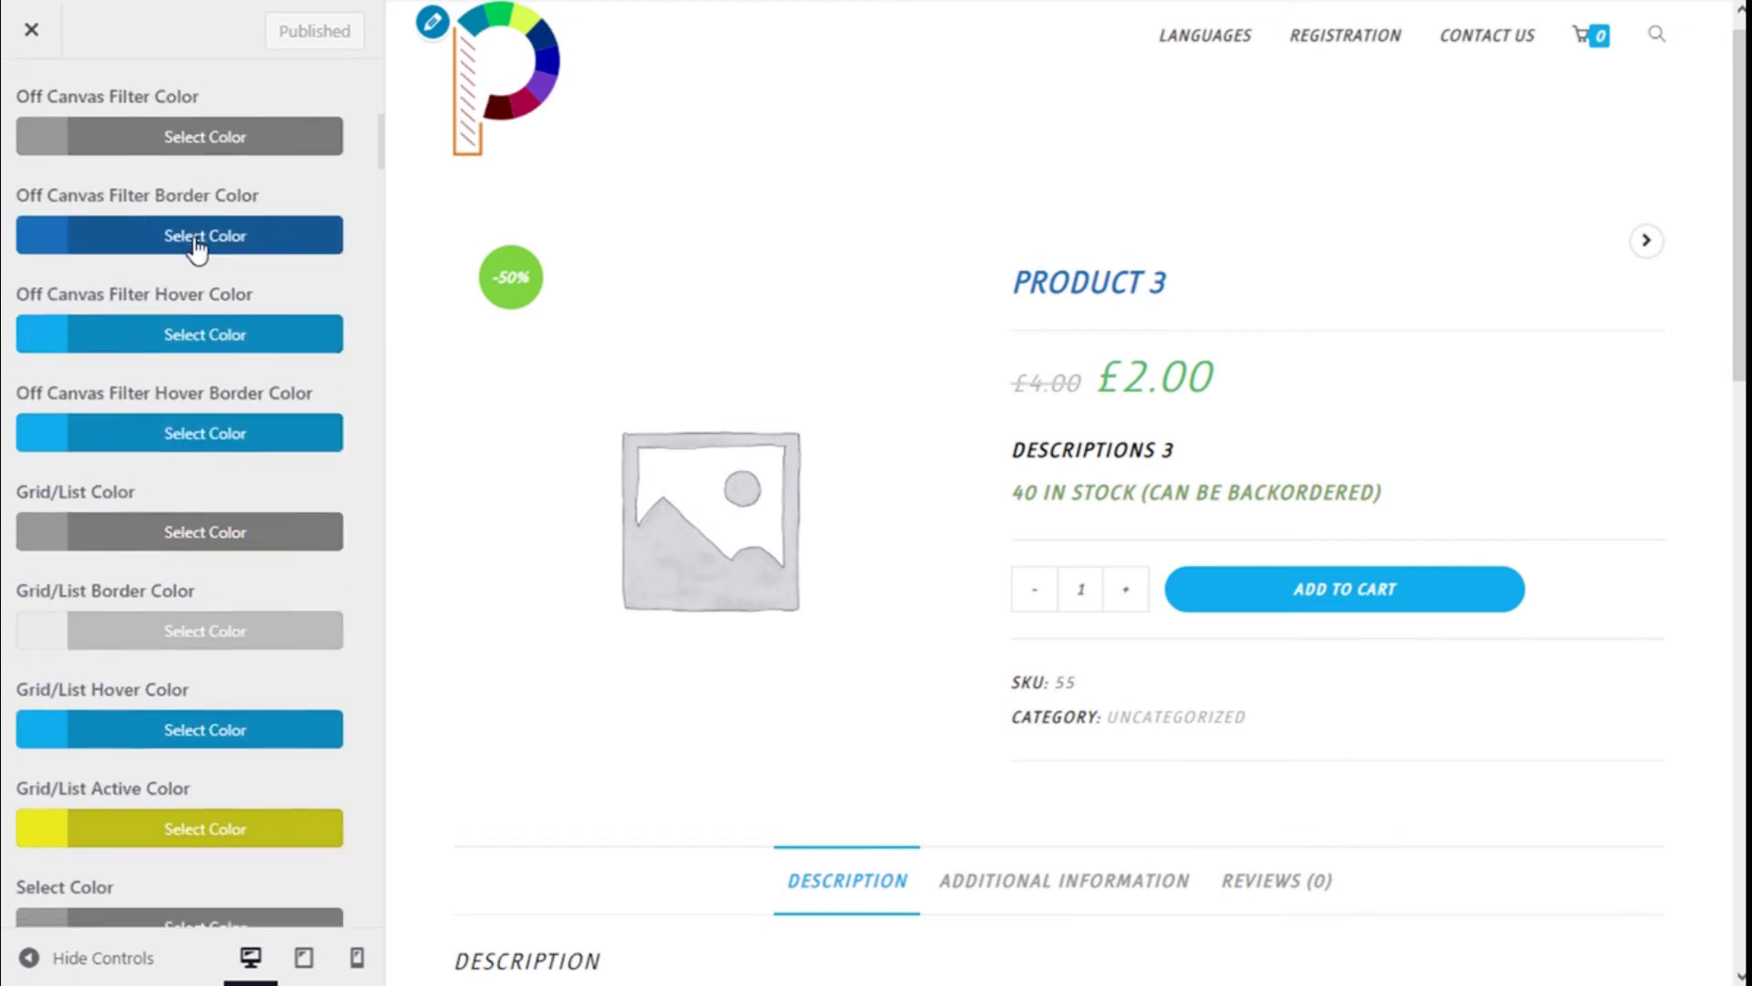
{"action": "scroll", "coordinate": [199, 259], "scroll_direction": "down", "scroll_amount": 12}
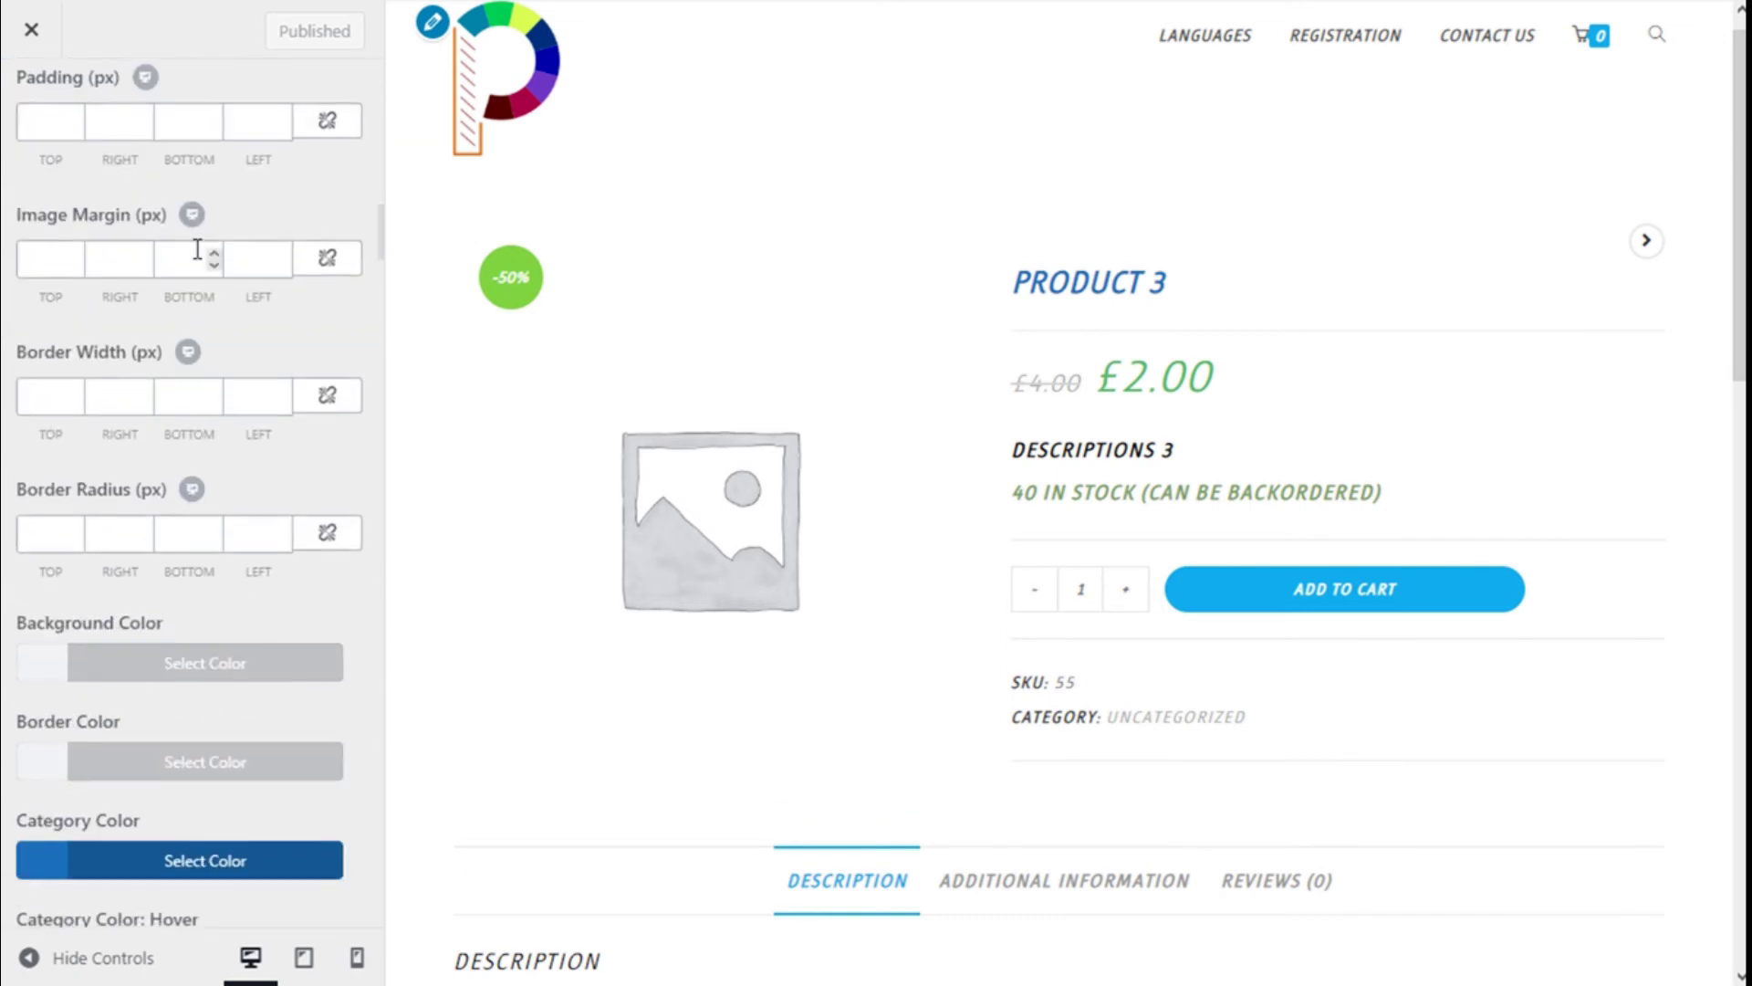
{"action": "scroll", "coordinate": [199, 263], "scroll_direction": "up", "scroll_amount": 10}
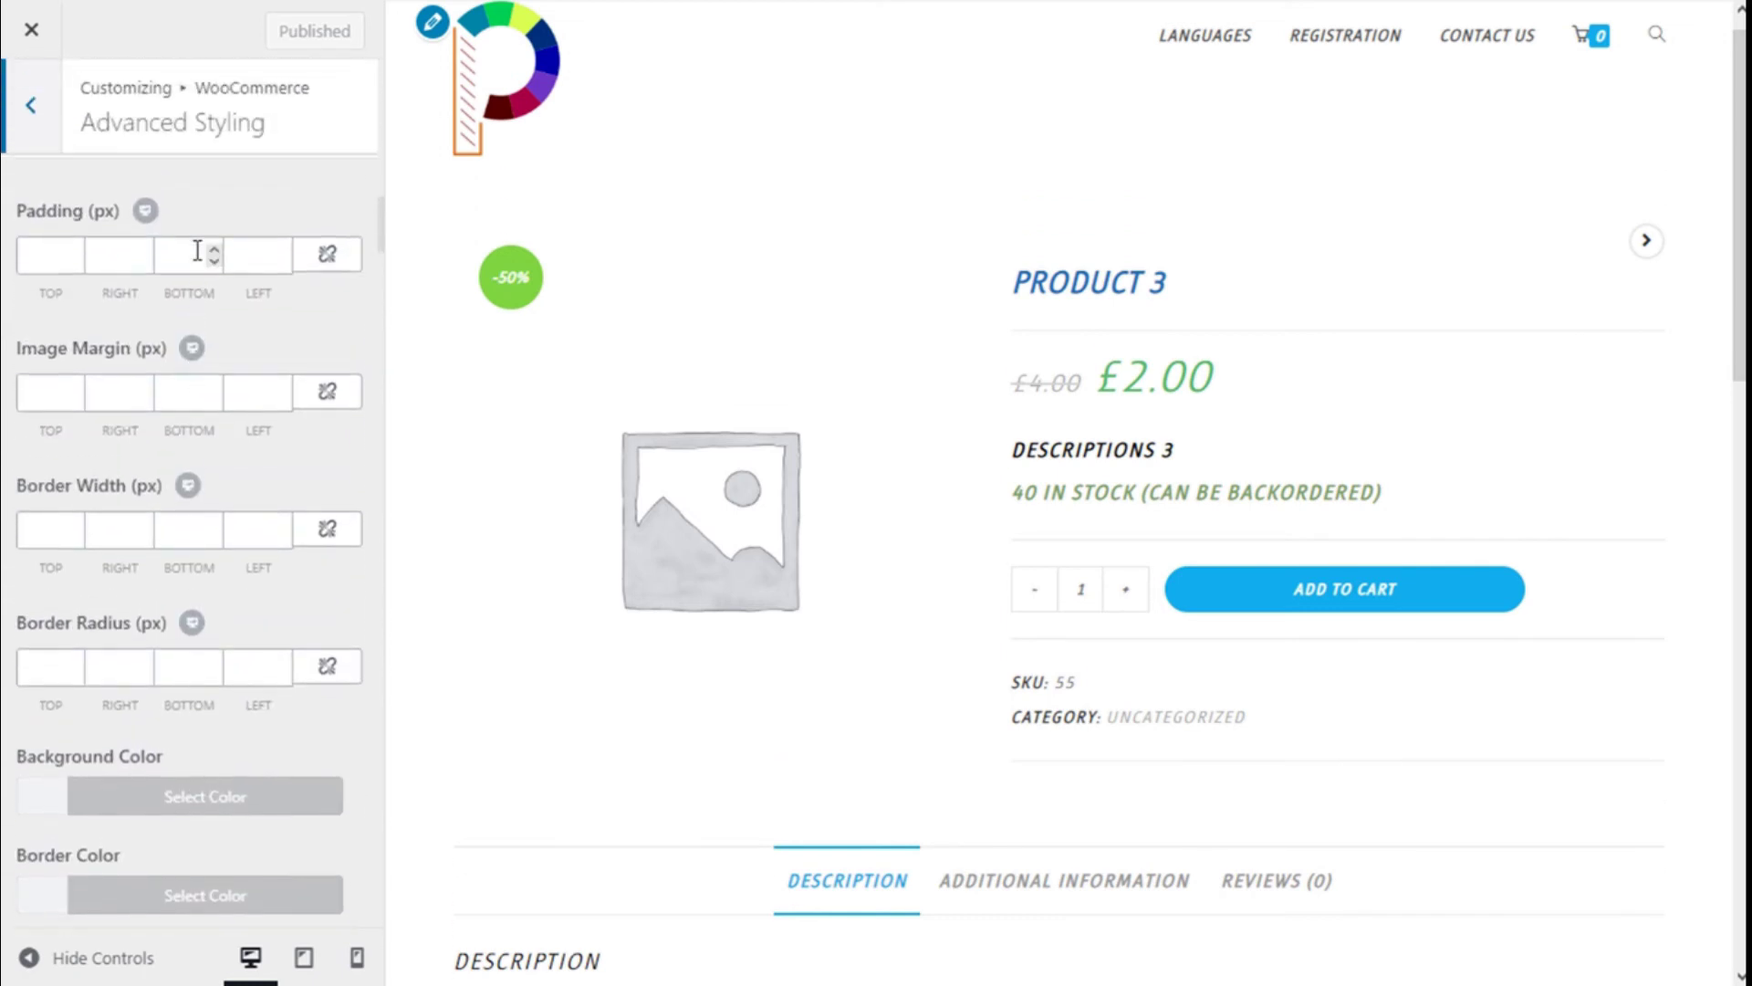
{"action": "scroll", "coordinate": [200, 266], "scroll_direction": "down", "scroll_amount": 18}
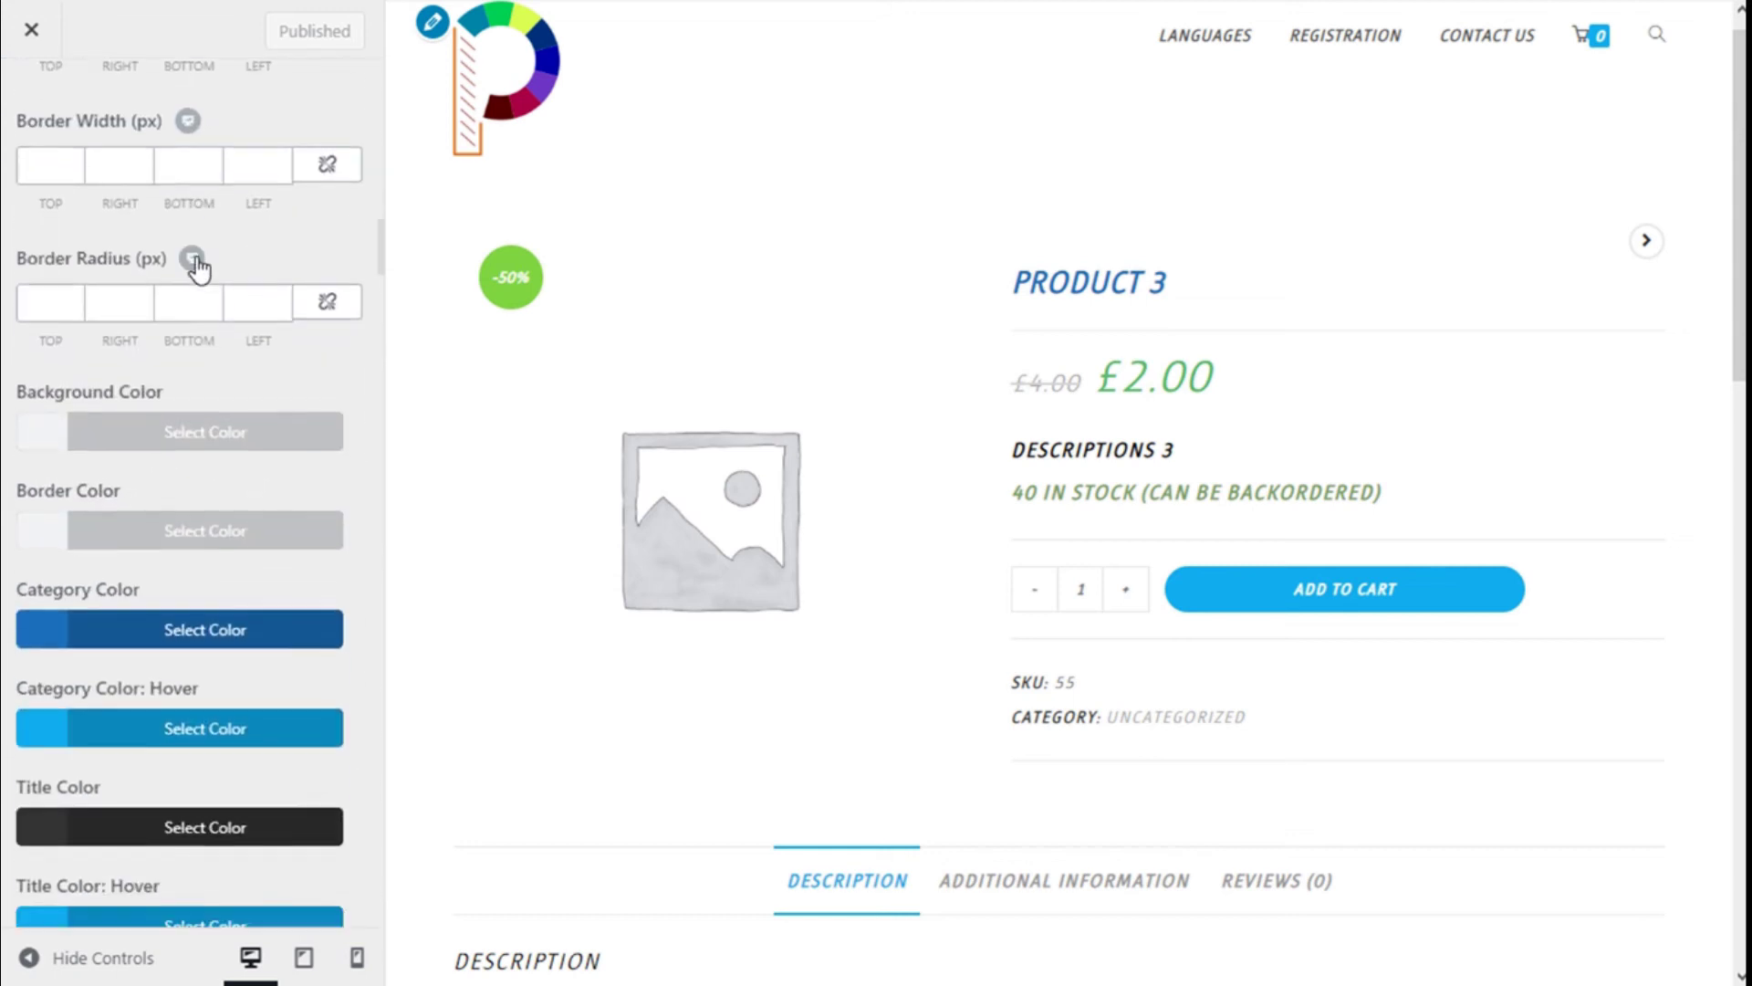
{"action": "scroll", "coordinate": [199, 259], "scroll_direction": "down", "scroll_amount": 3}
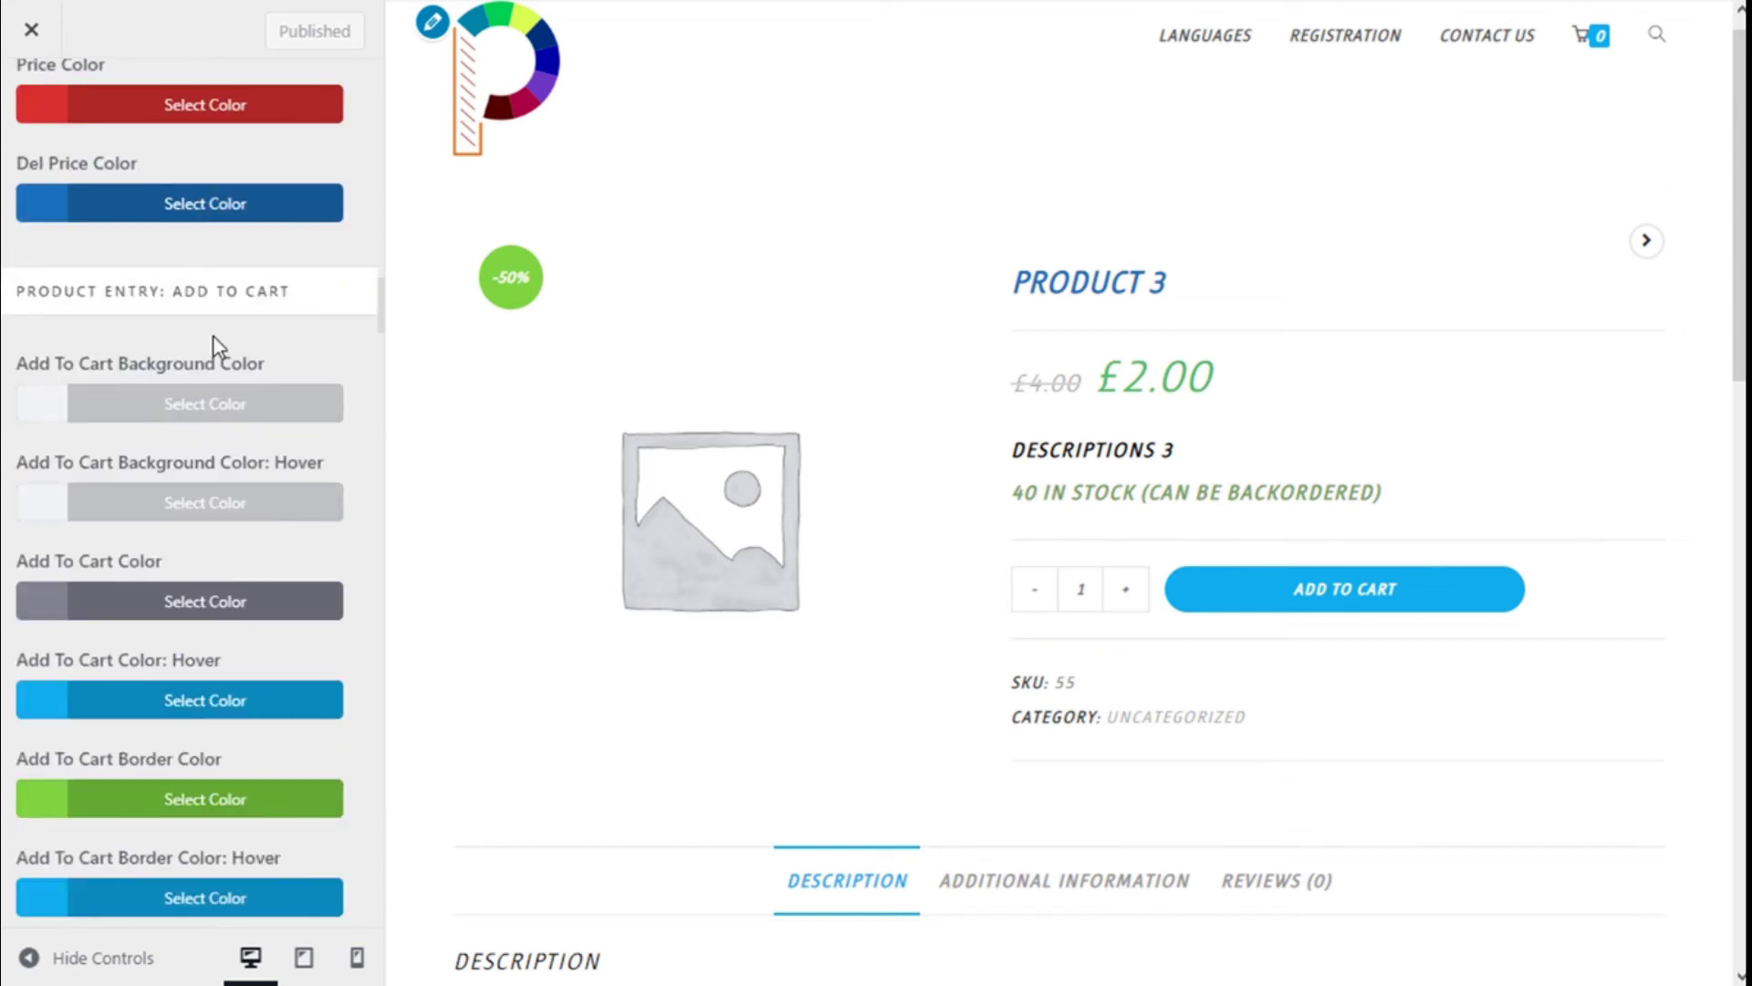
{"action": "scroll", "coordinate": [215, 331], "scroll_direction": "down", "scroll_amount": 8}
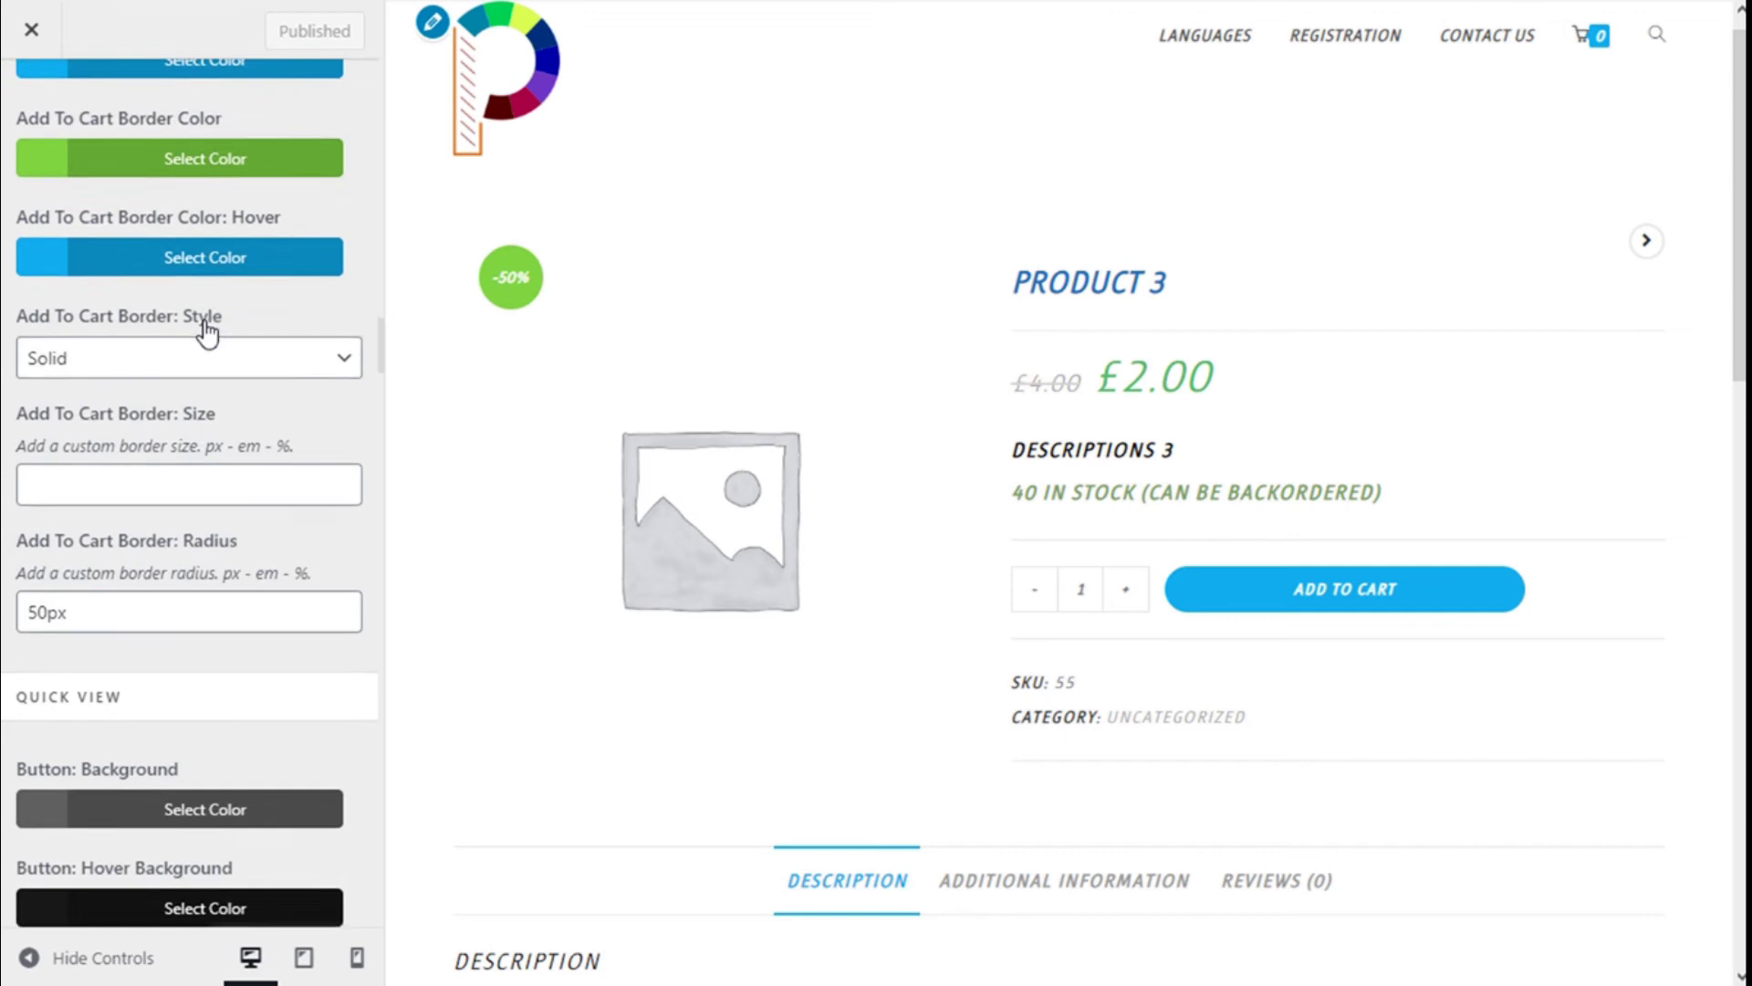
{"action": "scroll", "coordinate": [208, 333], "scroll_direction": "down", "scroll_amount": 12}
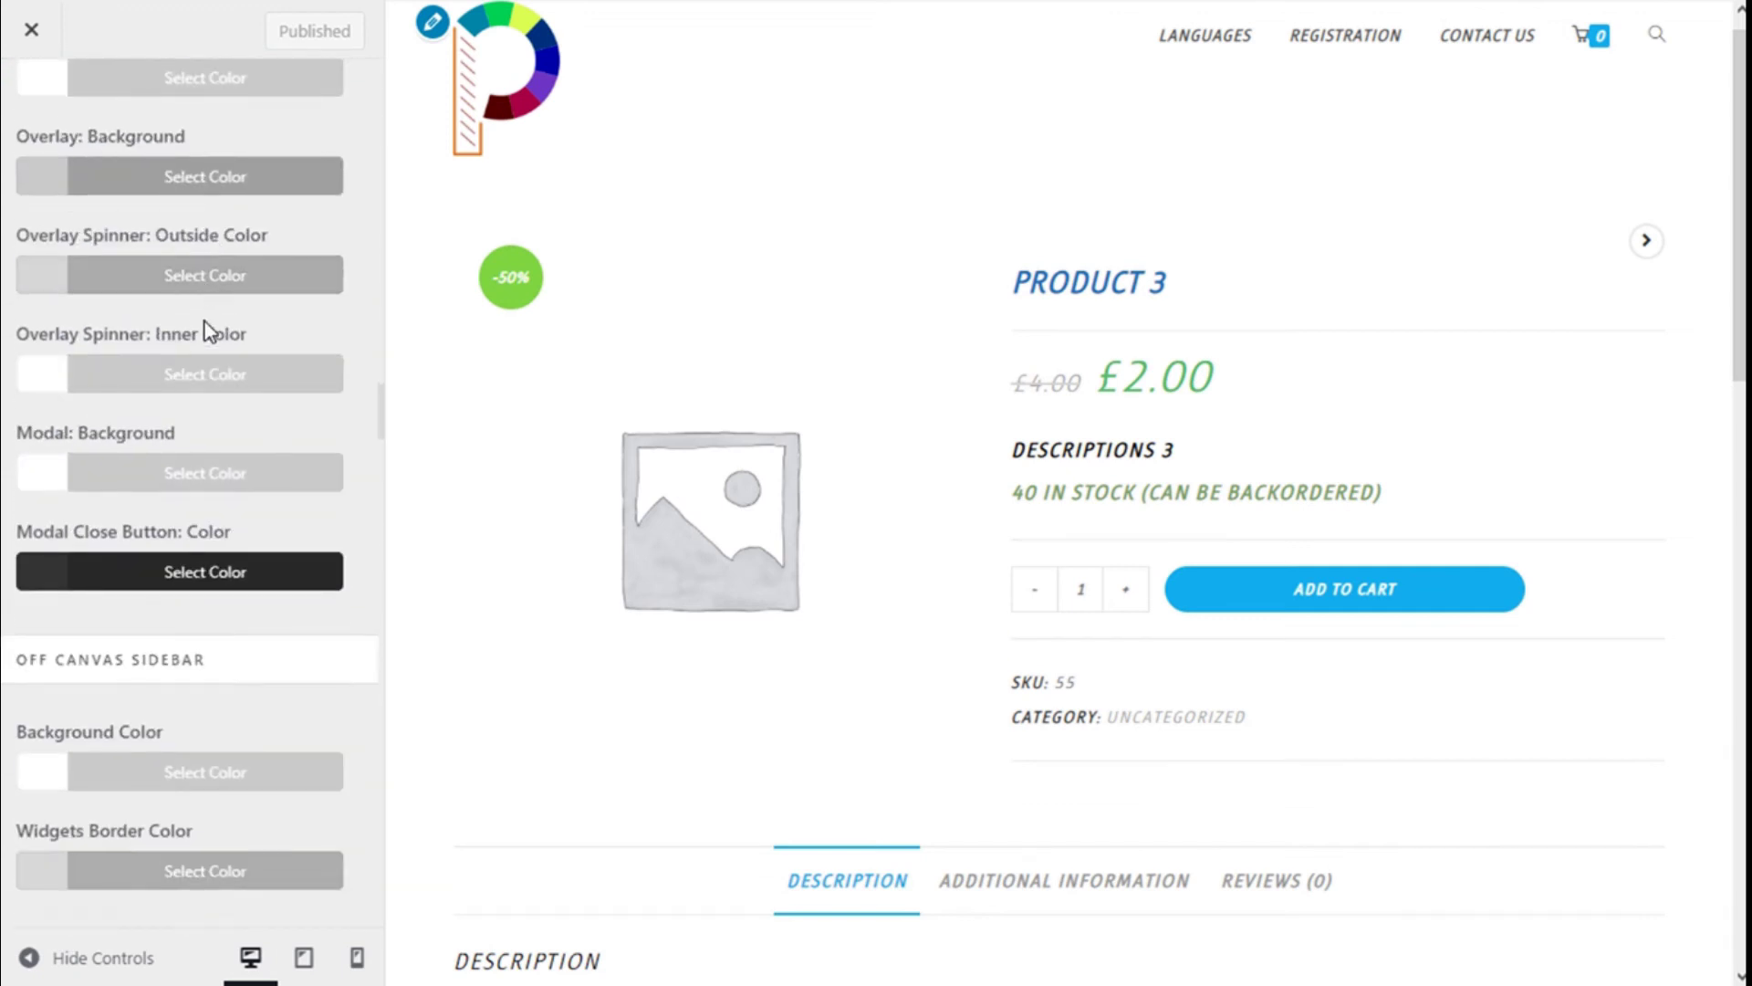
{"action": "scroll", "coordinate": [204, 322], "scroll_direction": "down", "scroll_amount": 4}
{"action": "scroll", "coordinate": [204, 323], "scroll_direction": "down", "scroll_amount": 7}
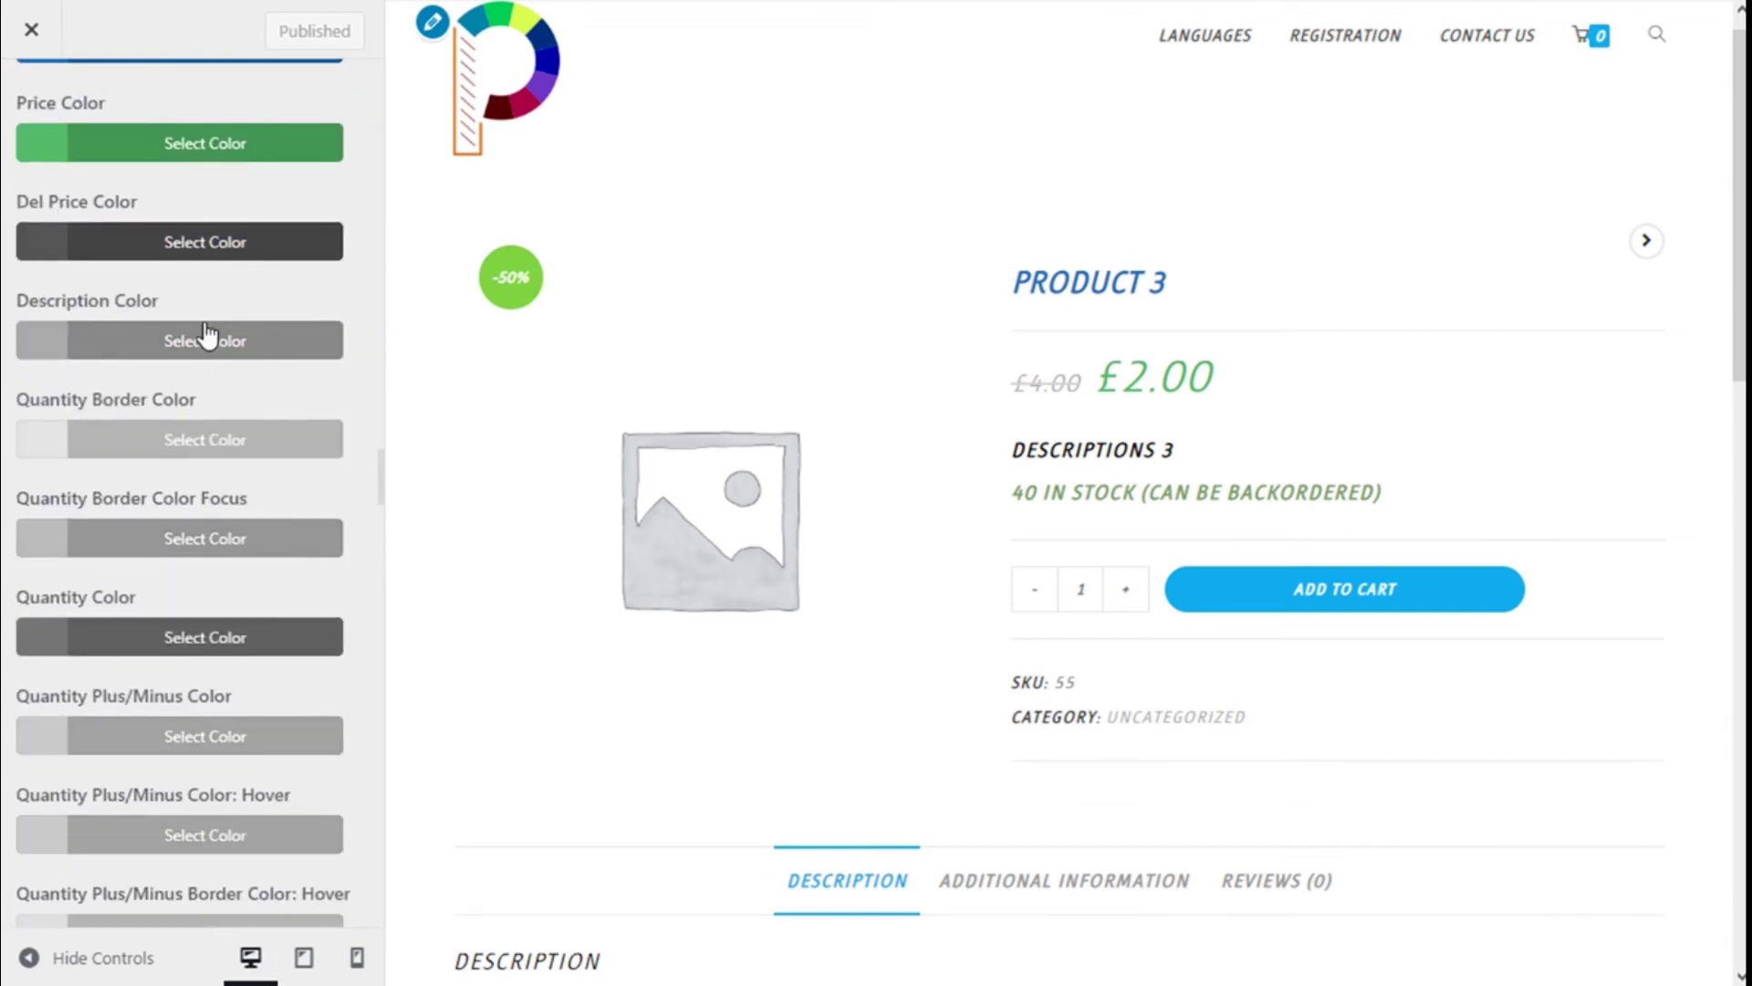
{"action": "scroll", "coordinate": [205, 329], "scroll_direction": "up", "scroll_amount": 10}
{"action": "scroll", "coordinate": [209, 336], "scroll_direction": "down", "scroll_amount": 6}
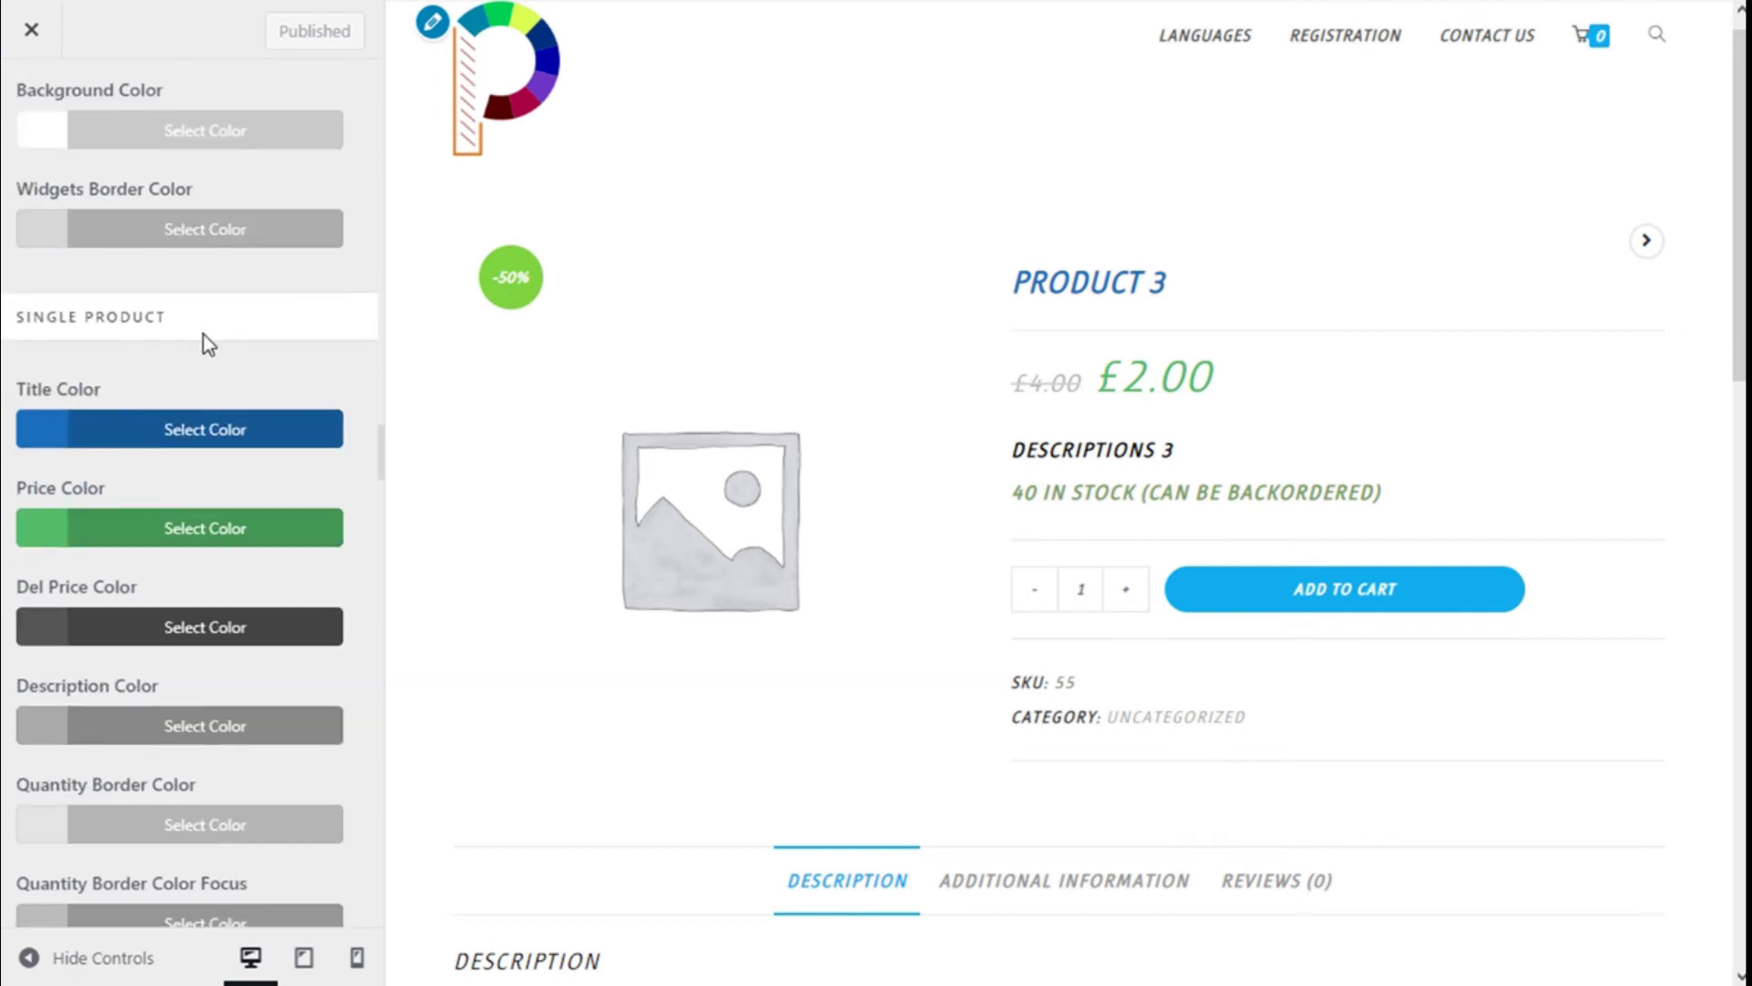
Make the single product title black and the price yellow #eeee22
{"action": "left_click", "coordinate": [275, 430]}
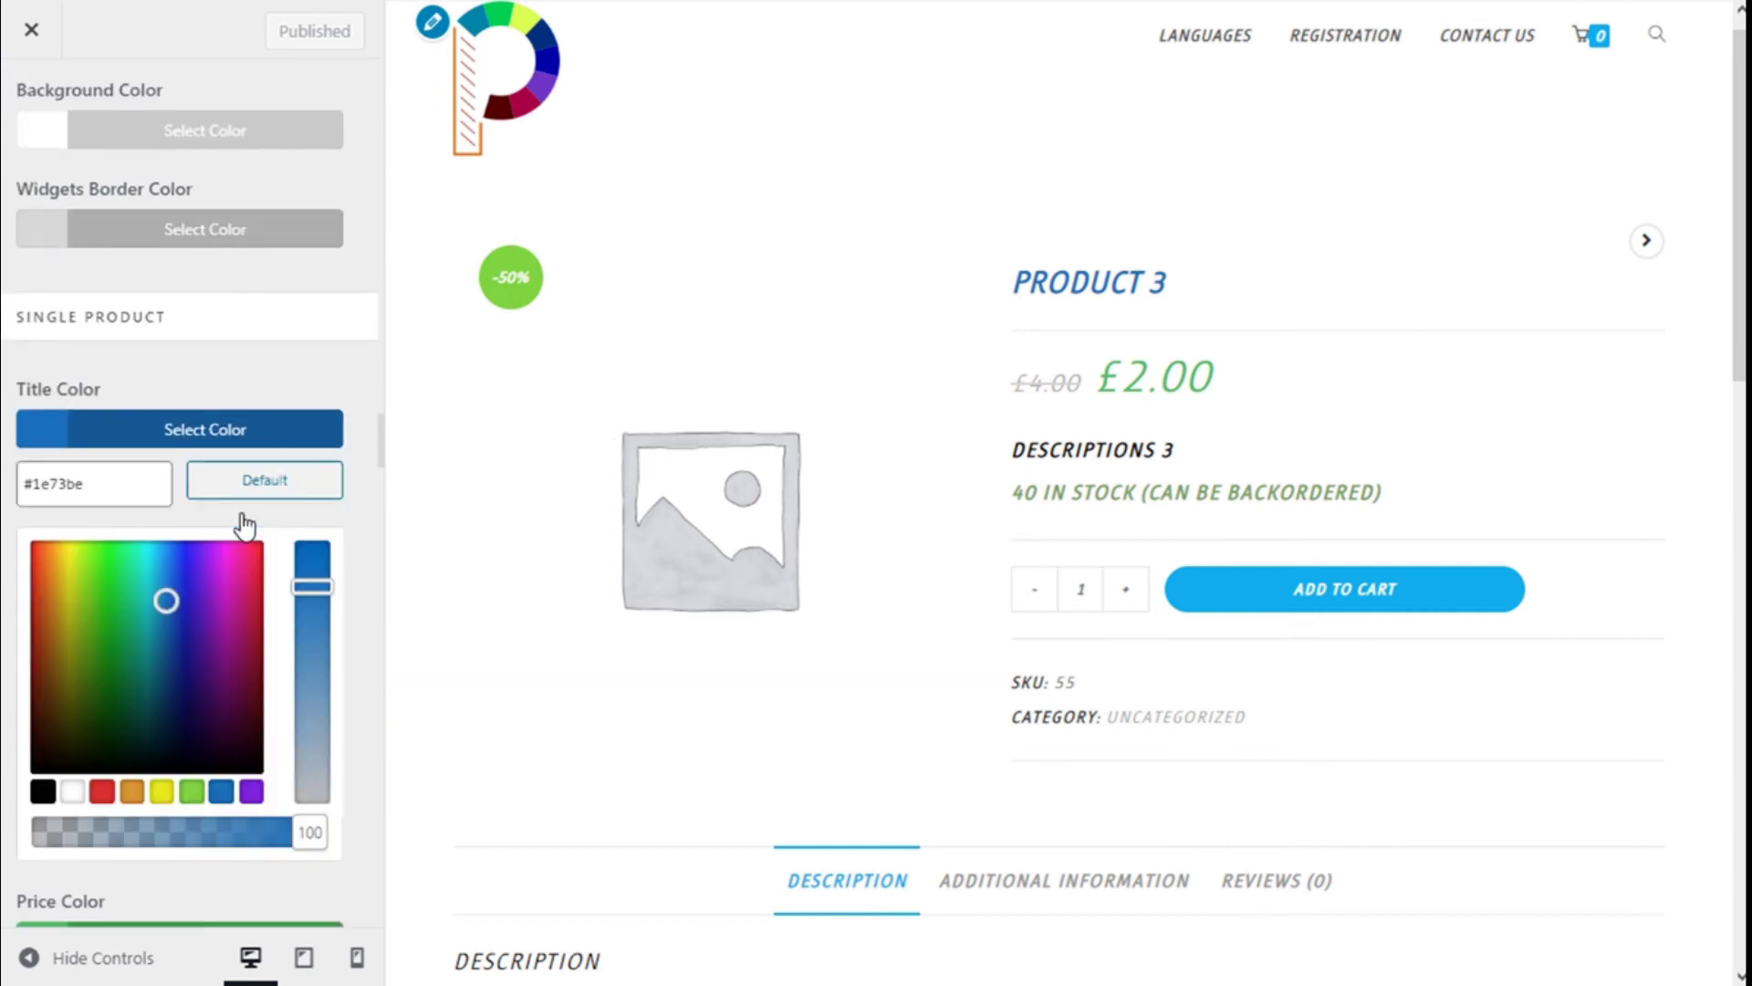
{"action": "left_click", "coordinate": [42, 792]}
{"action": "left_click", "coordinate": [187, 429]}
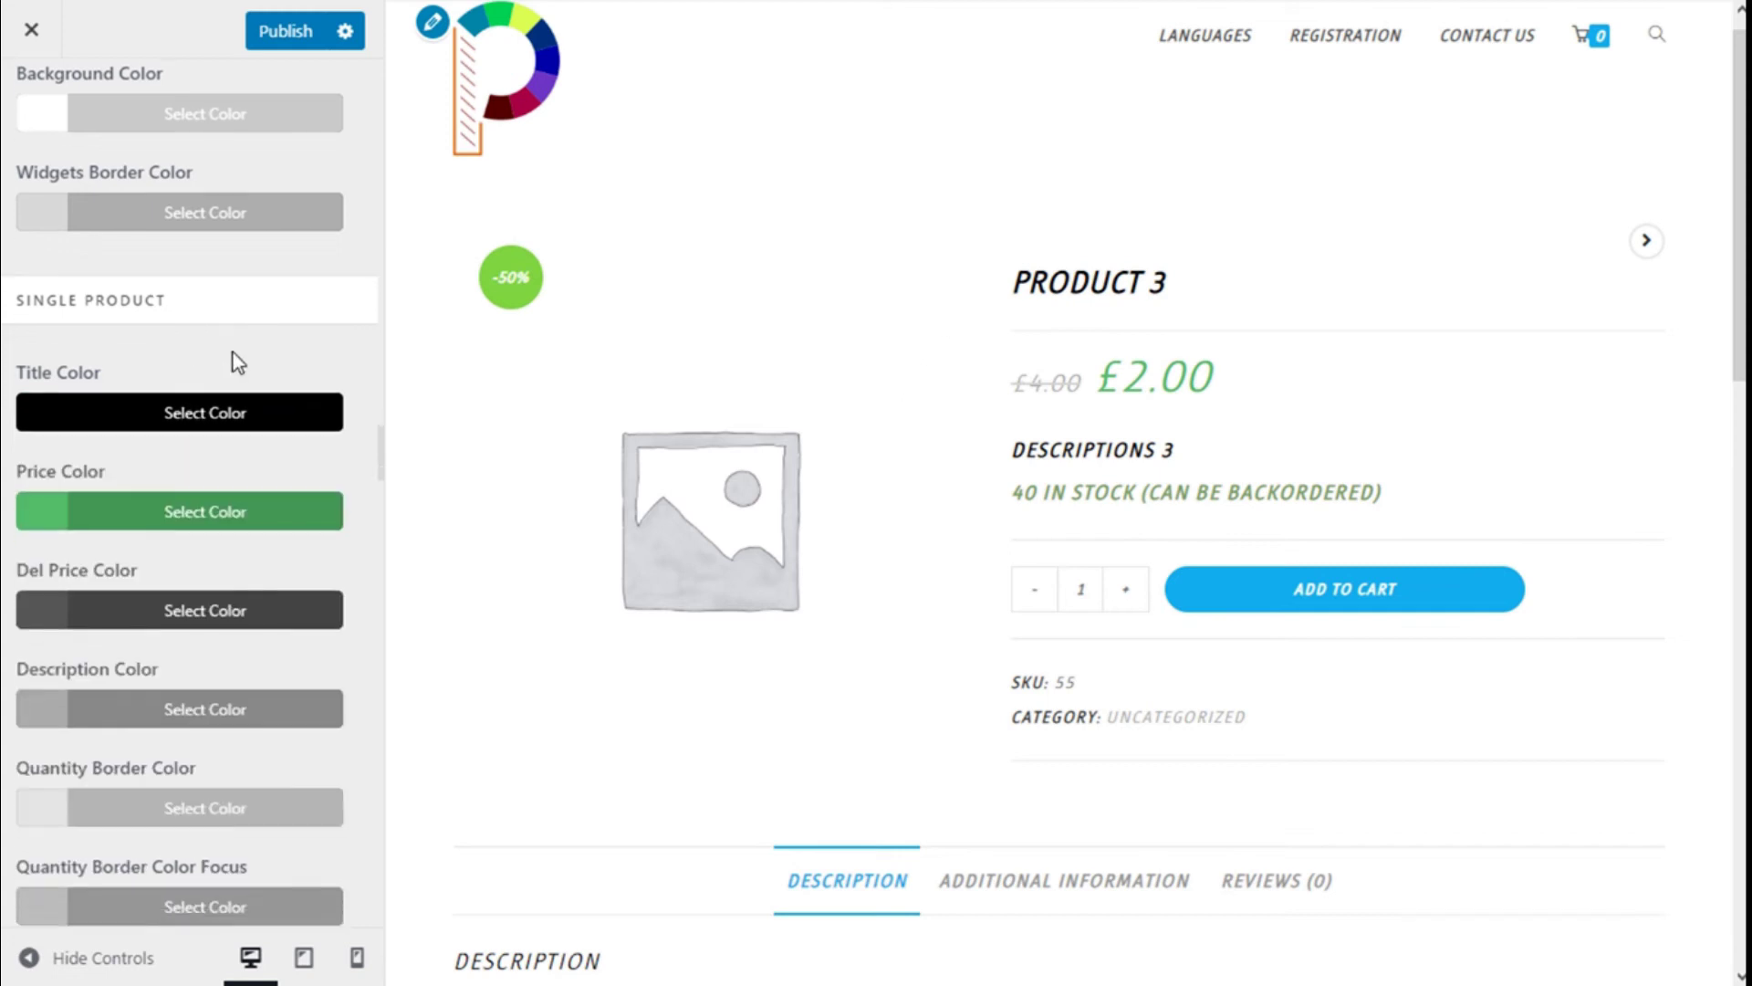
{"action": "scroll", "coordinate": [235, 359], "scroll_direction": "down", "scroll_amount": 2}
{"action": "left_click", "coordinate": [202, 400]}
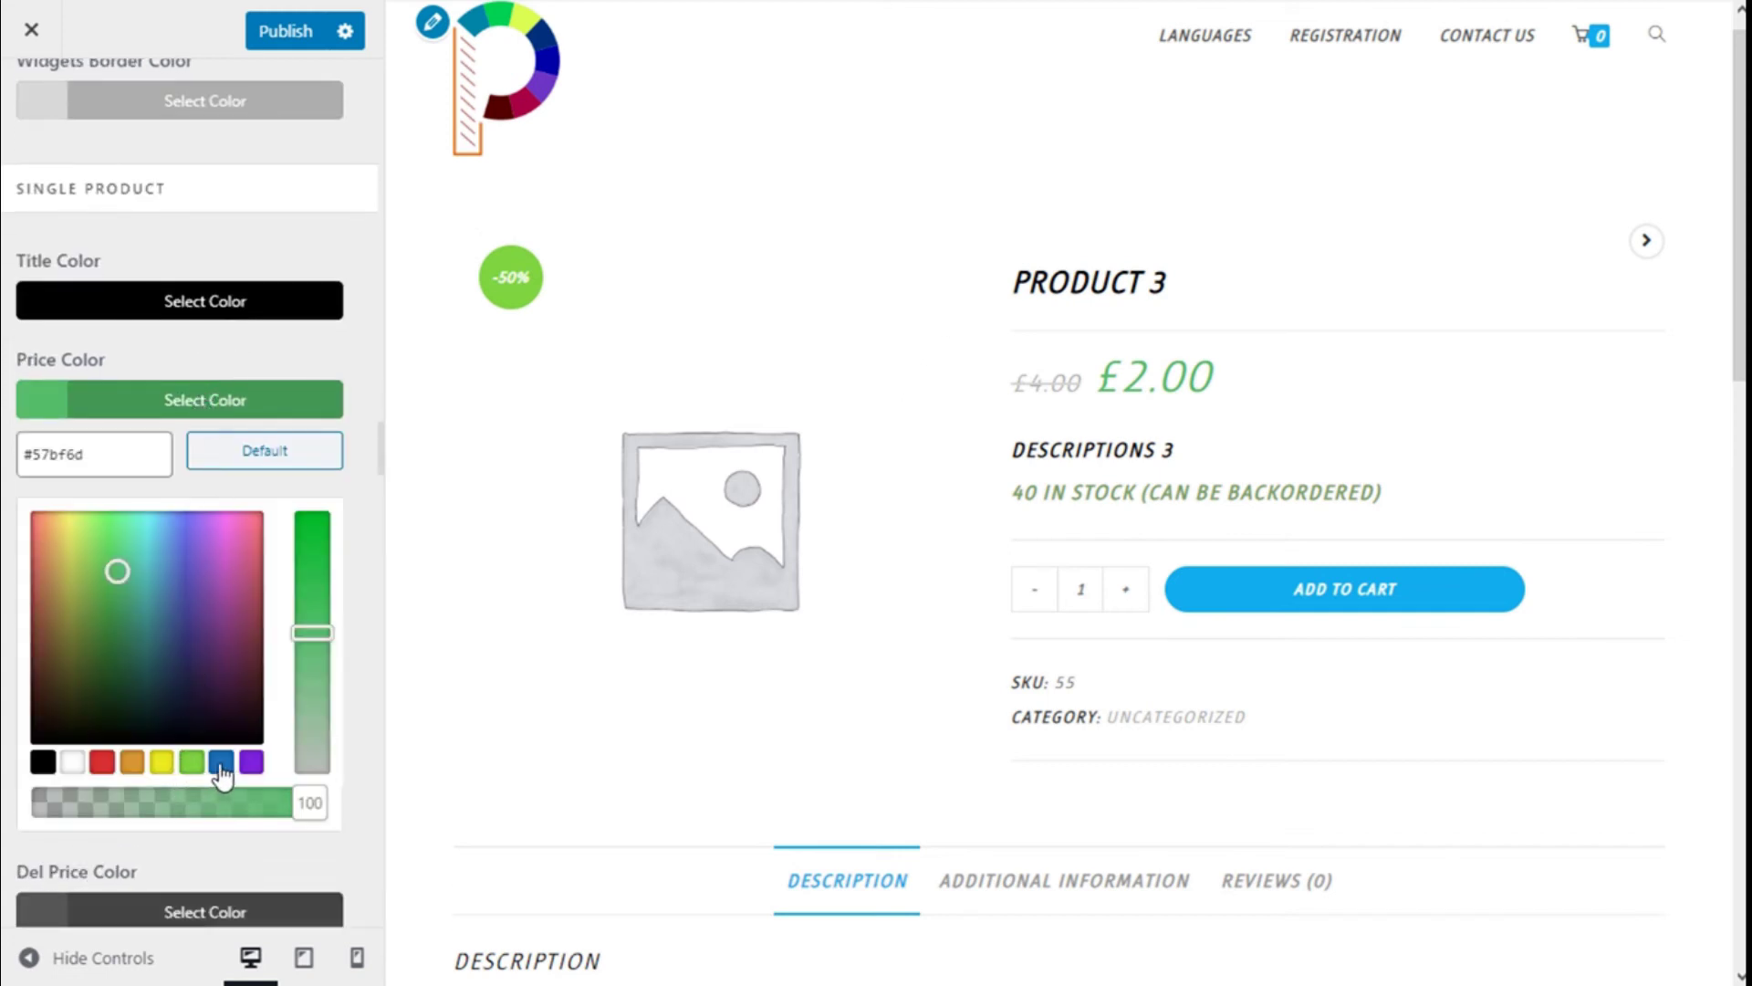
{"action": "left_click", "coordinate": [194, 765]}
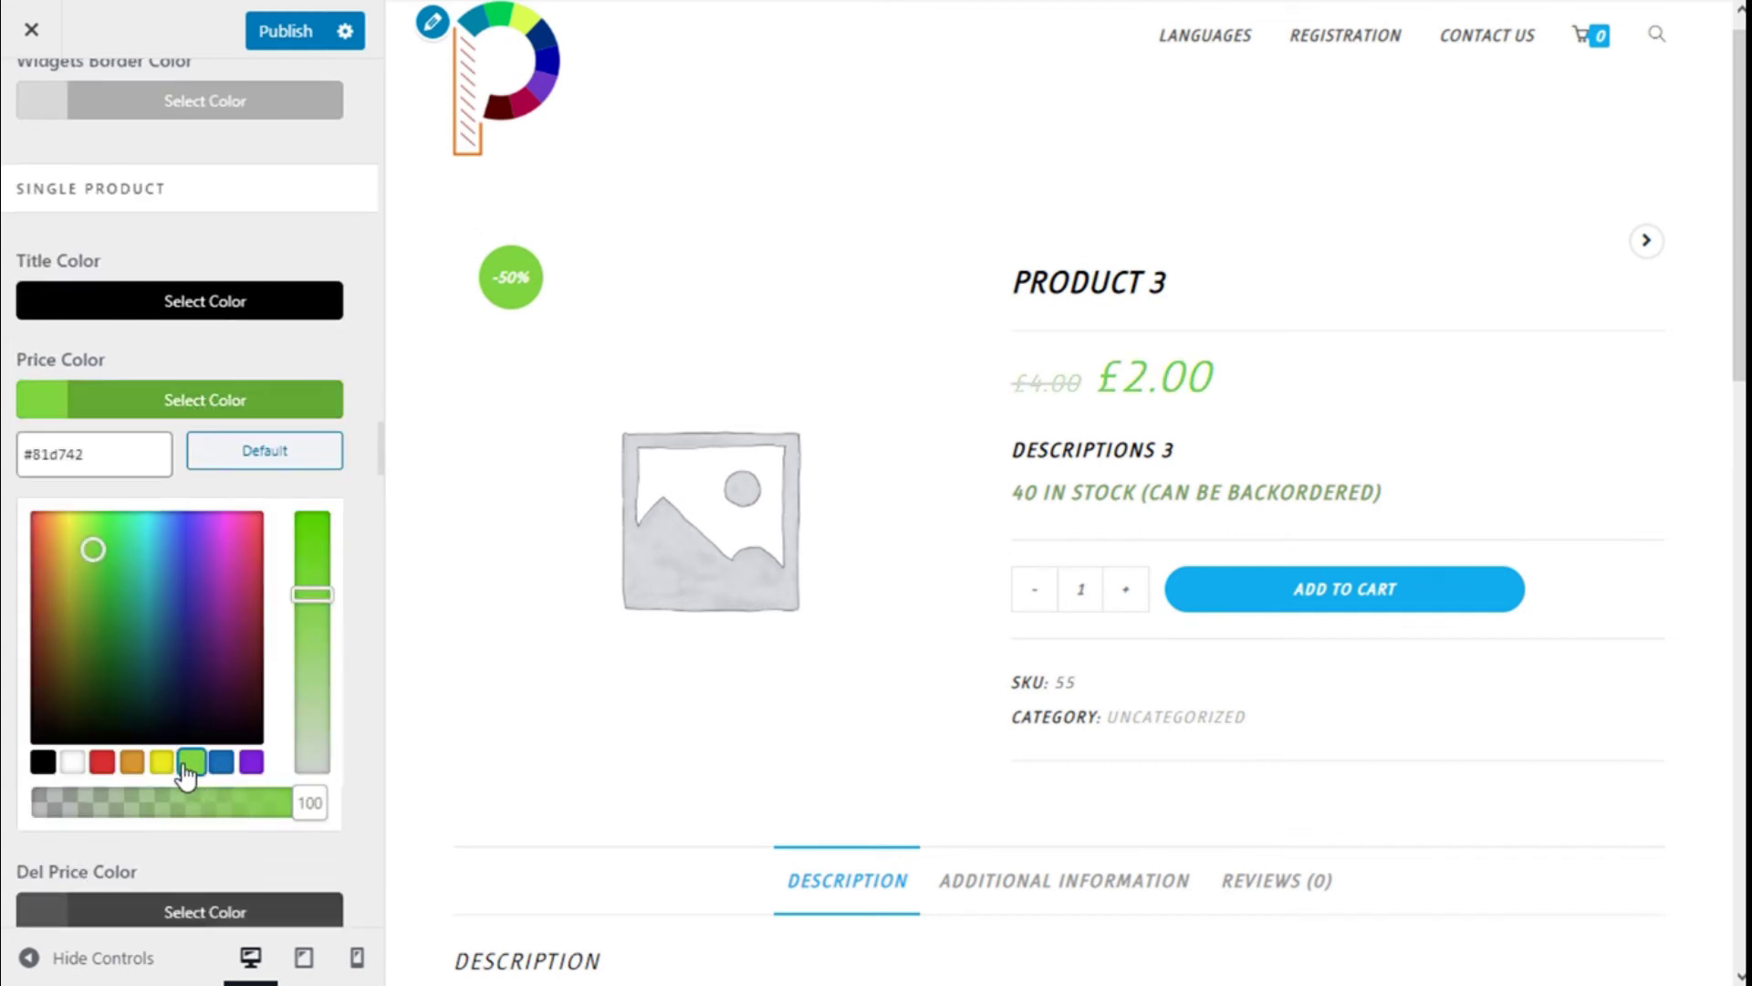
{"action": "left_click", "coordinate": [182, 402]}
Set the deleted price to orange #dd9933 and the description to red #dd3333
{"action": "scroll", "coordinate": [208, 361], "scroll_direction": "up", "scroll_amount": 5}
{"action": "scroll", "coordinate": [209, 319], "scroll_direction": "down", "scroll_amount": 6}
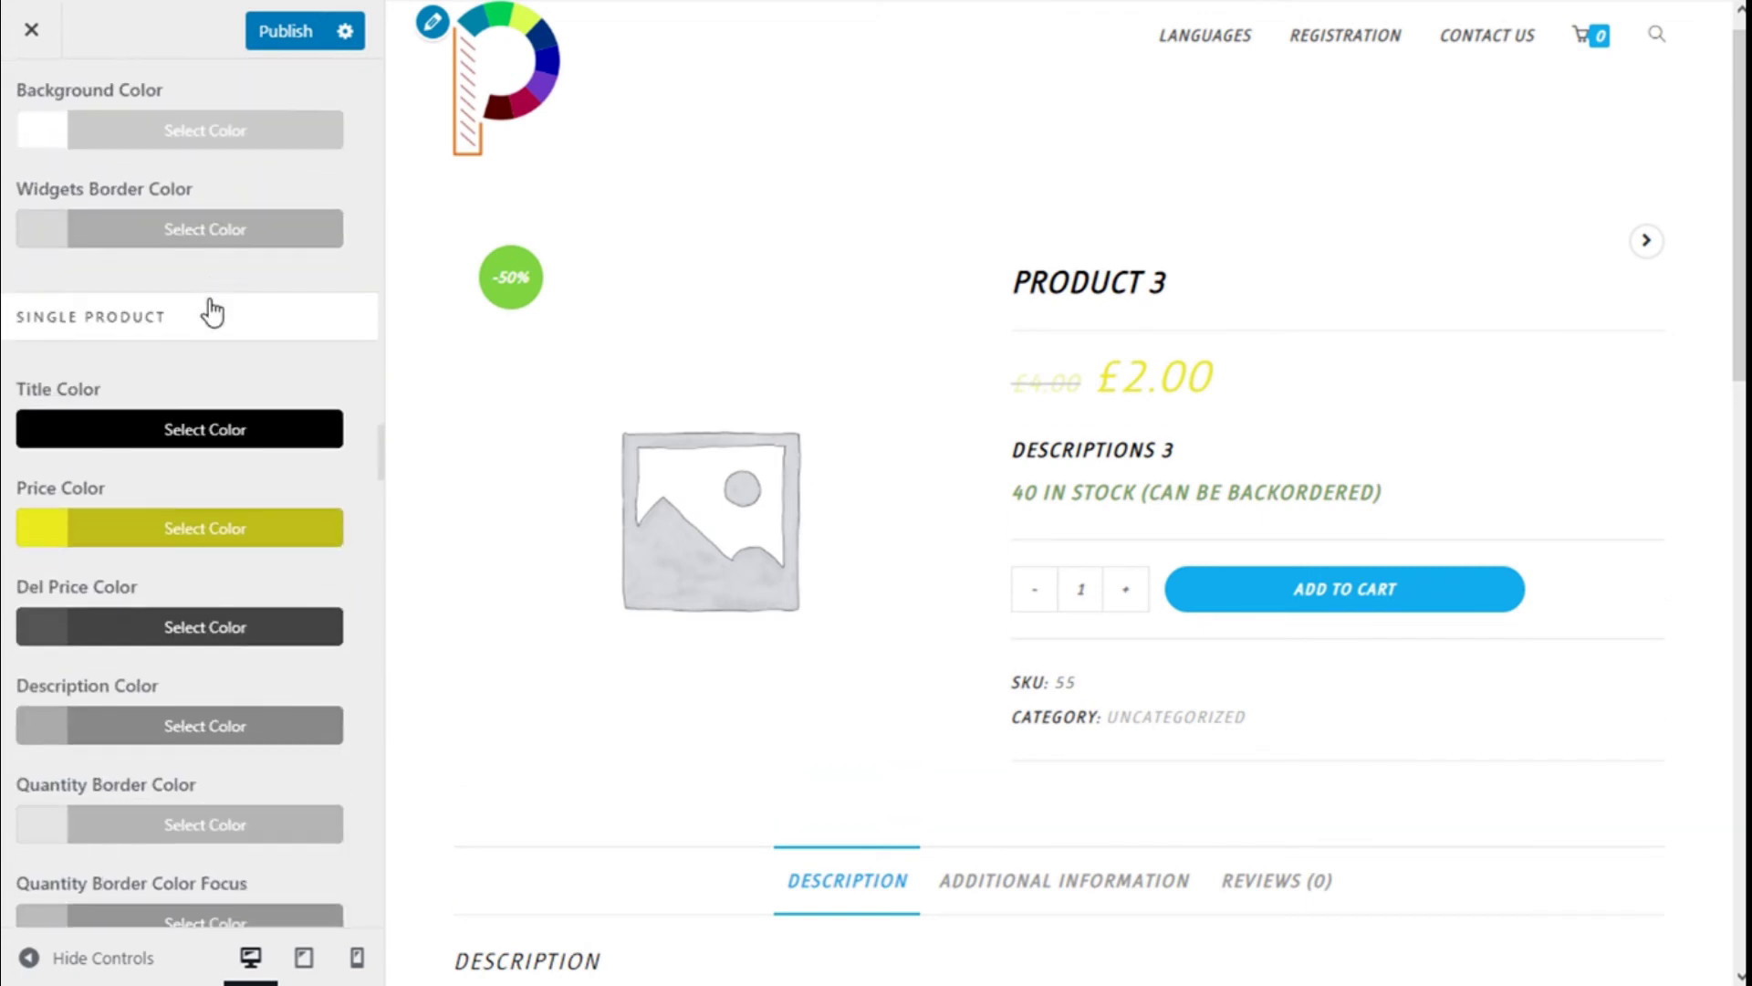
{"action": "left_click", "coordinate": [166, 376]}
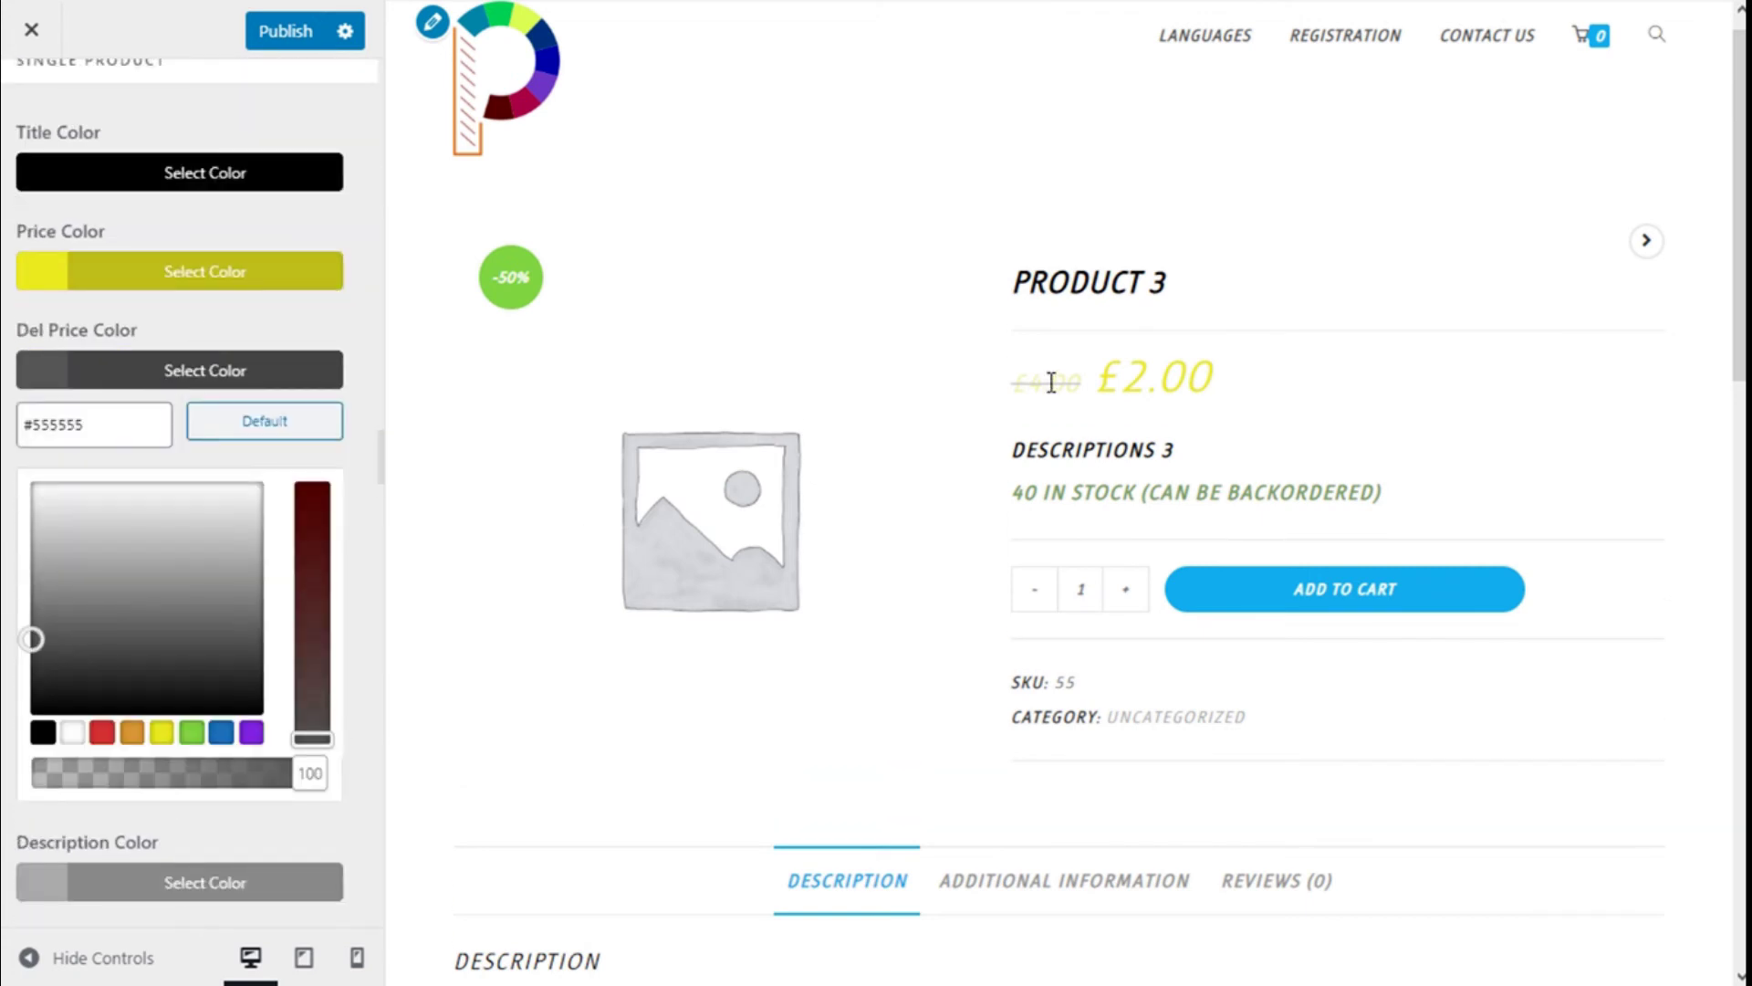
{"action": "left_click", "coordinate": [162, 732]}
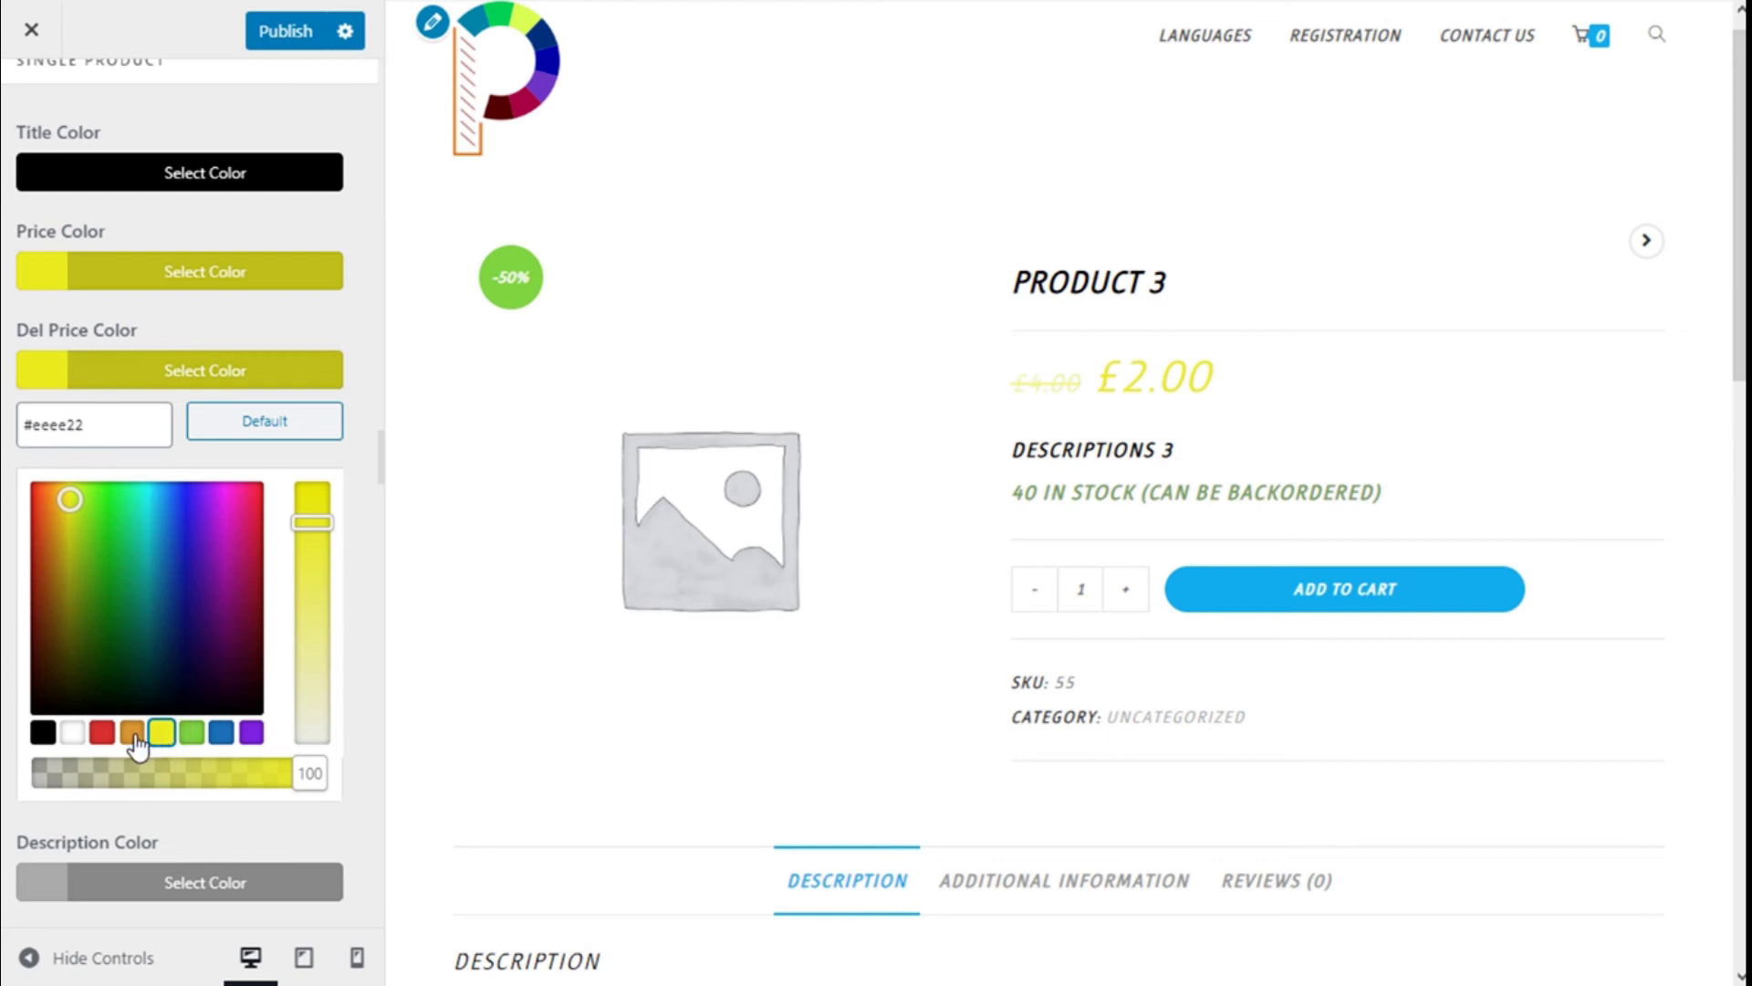
{"action": "left_click", "coordinate": [73, 739]}
{"action": "left_click", "coordinate": [132, 738]}
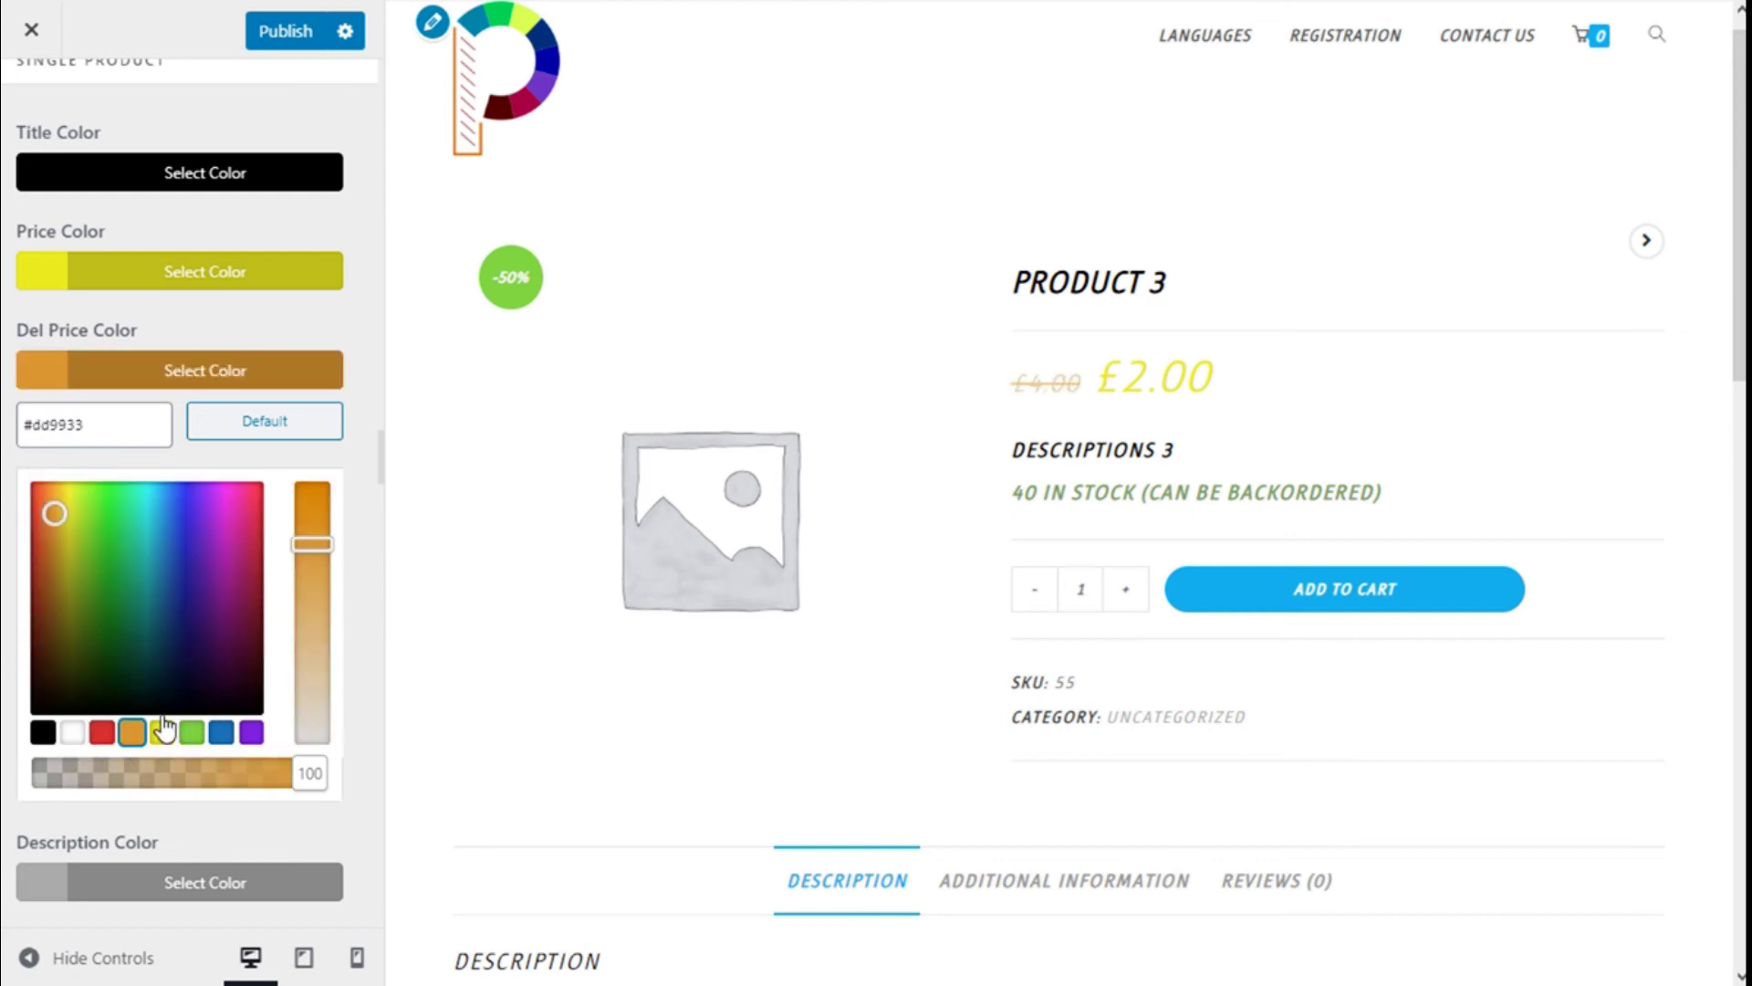
{"action": "left_click", "coordinate": [185, 382]}
{"action": "scroll", "coordinate": [223, 438], "scroll_direction": "down", "scroll_amount": 2}
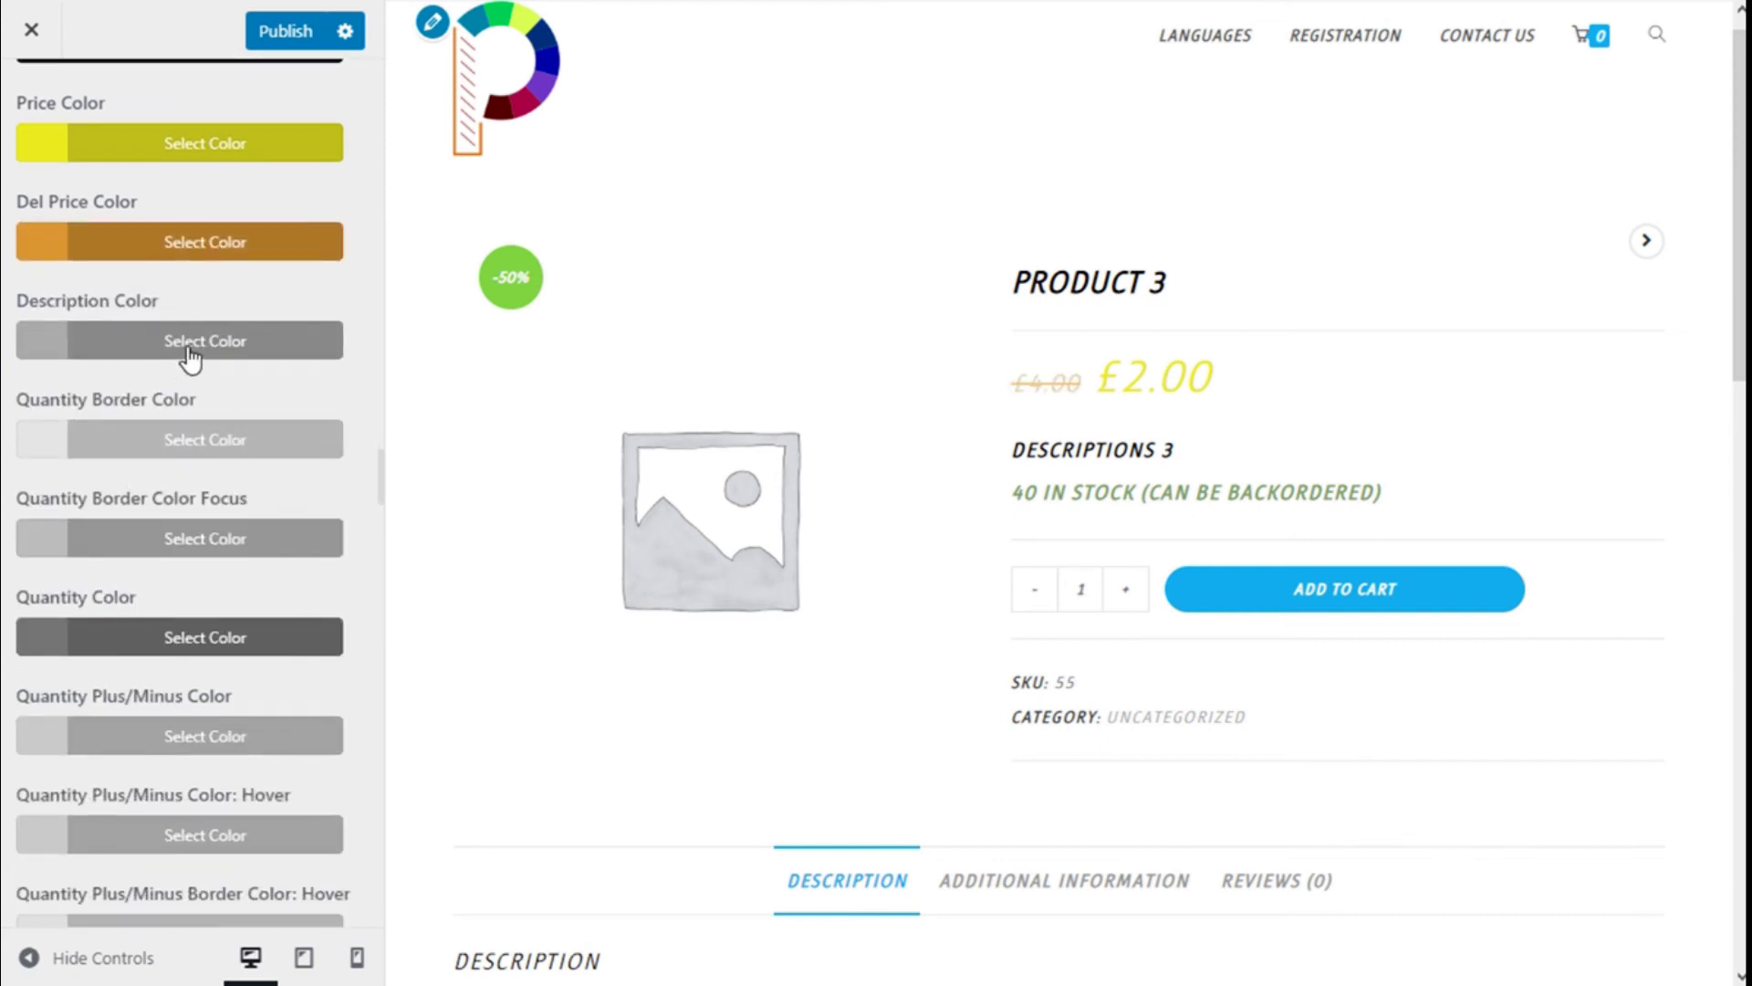
{"action": "left_click", "coordinate": [219, 351]}
{"action": "left_click", "coordinate": [102, 703]}
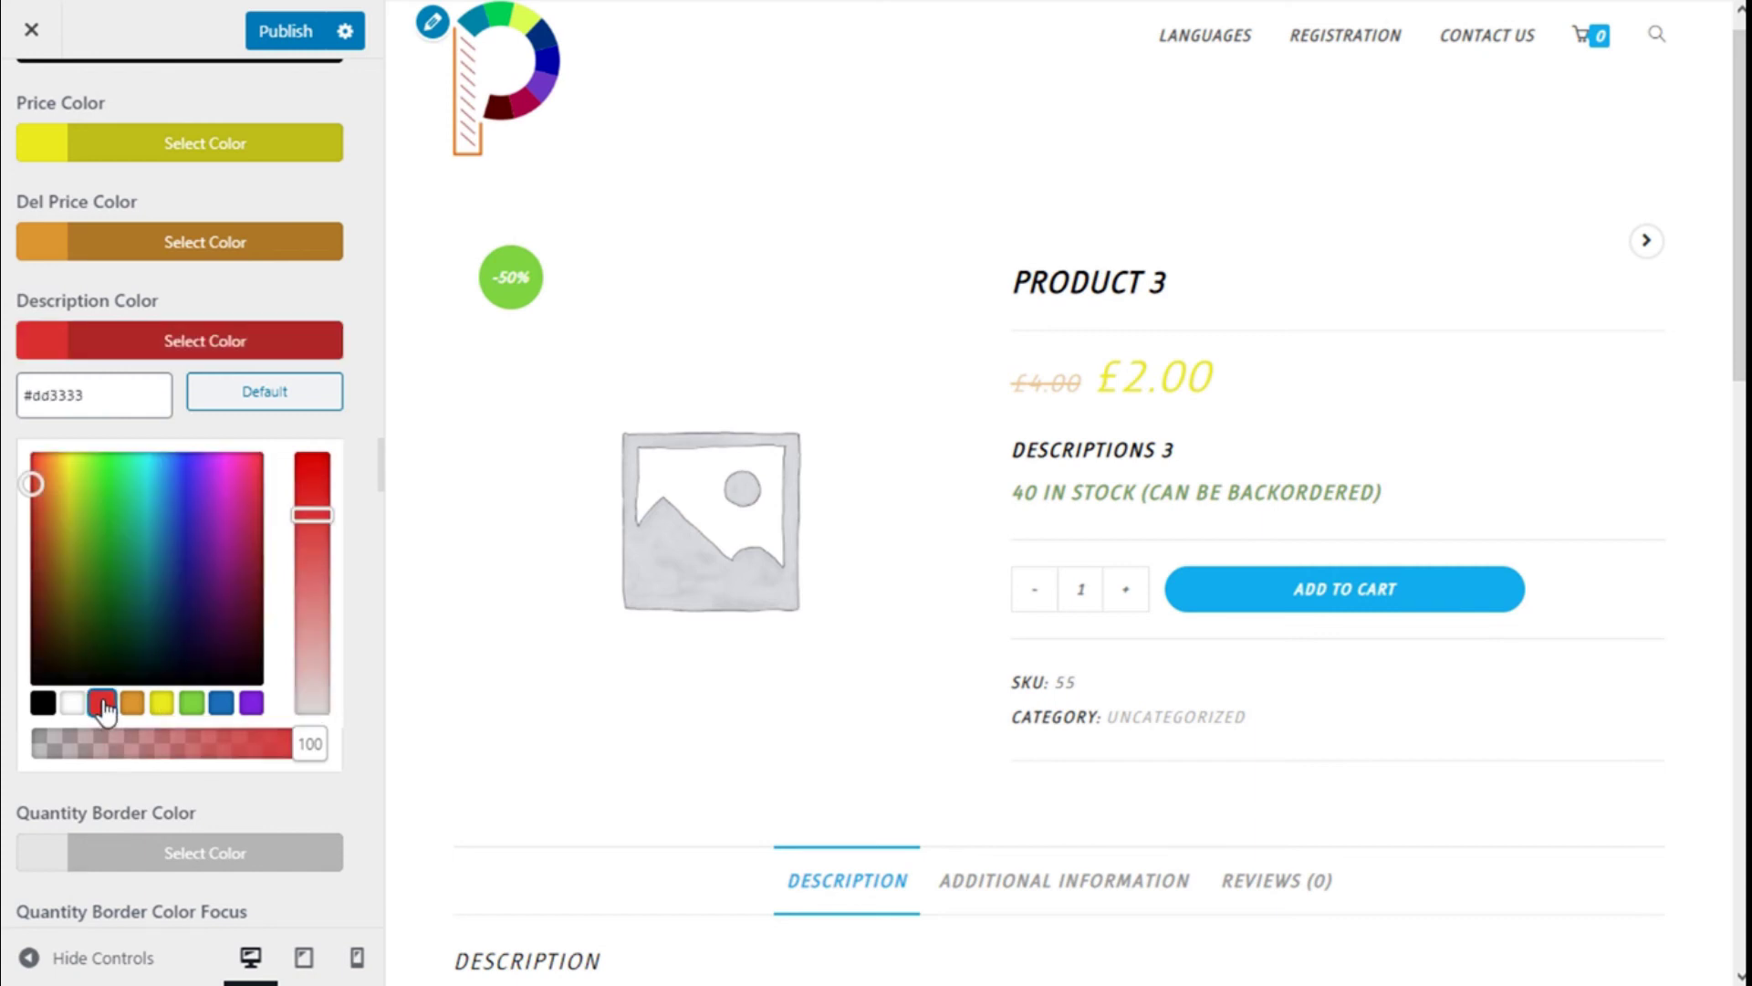
{"action": "left_click", "coordinate": [182, 354]}
Make the quantity box border orange and its focus border yellow, previewing with quantity 3
{"action": "scroll", "coordinate": [274, 401], "scroll_direction": "down", "scroll_amount": 2}
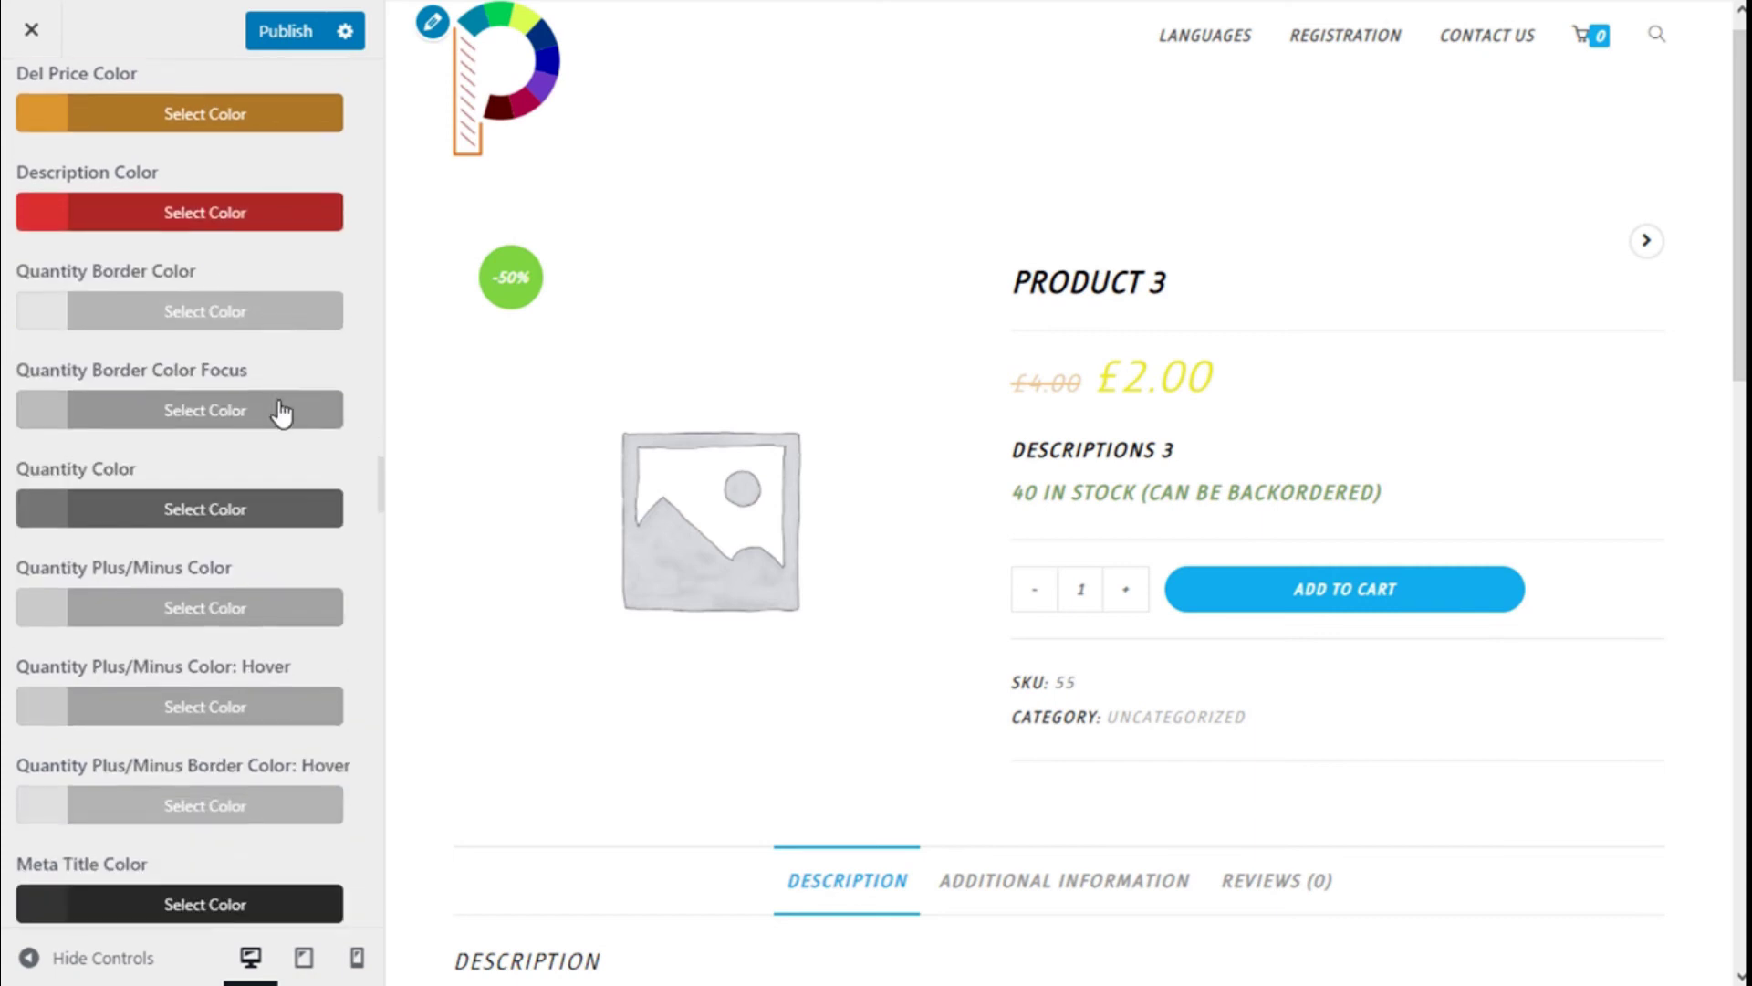
{"action": "left_click", "coordinate": [170, 321]}
{"action": "left_click", "coordinate": [132, 673]}
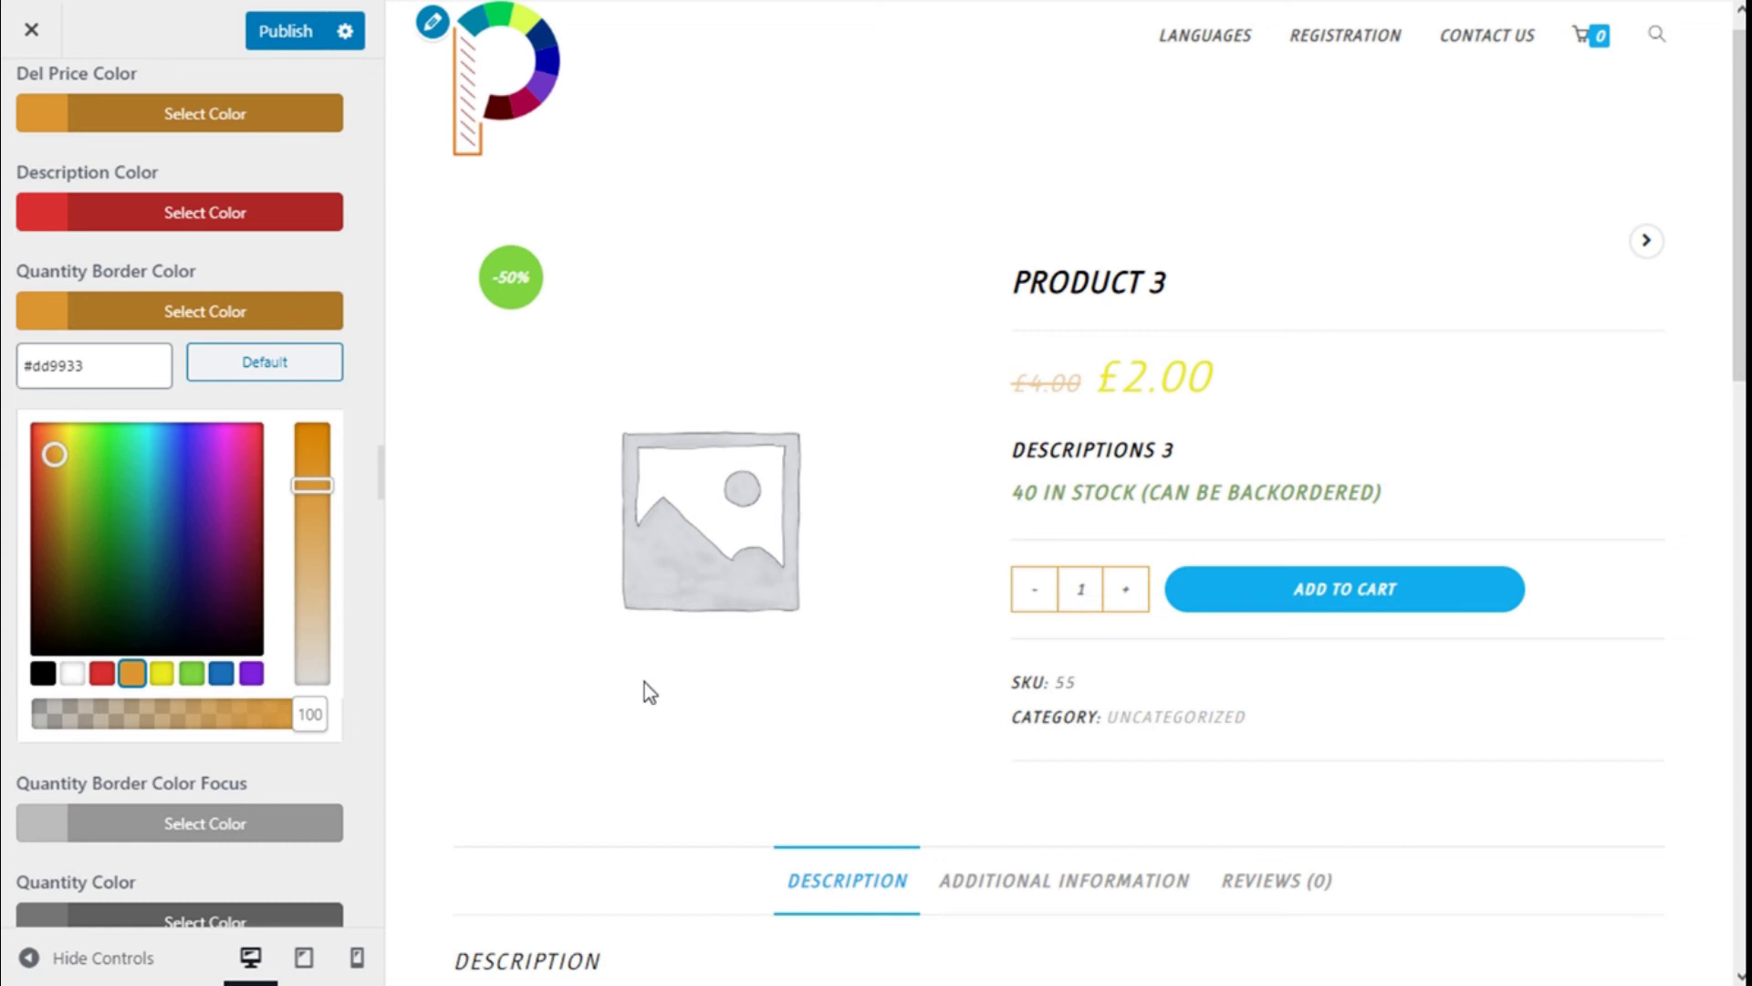
{"action": "left_click", "coordinate": [292, 318]}
{"action": "scroll", "coordinate": [265, 310], "scroll_direction": "down", "scroll_amount": 1}
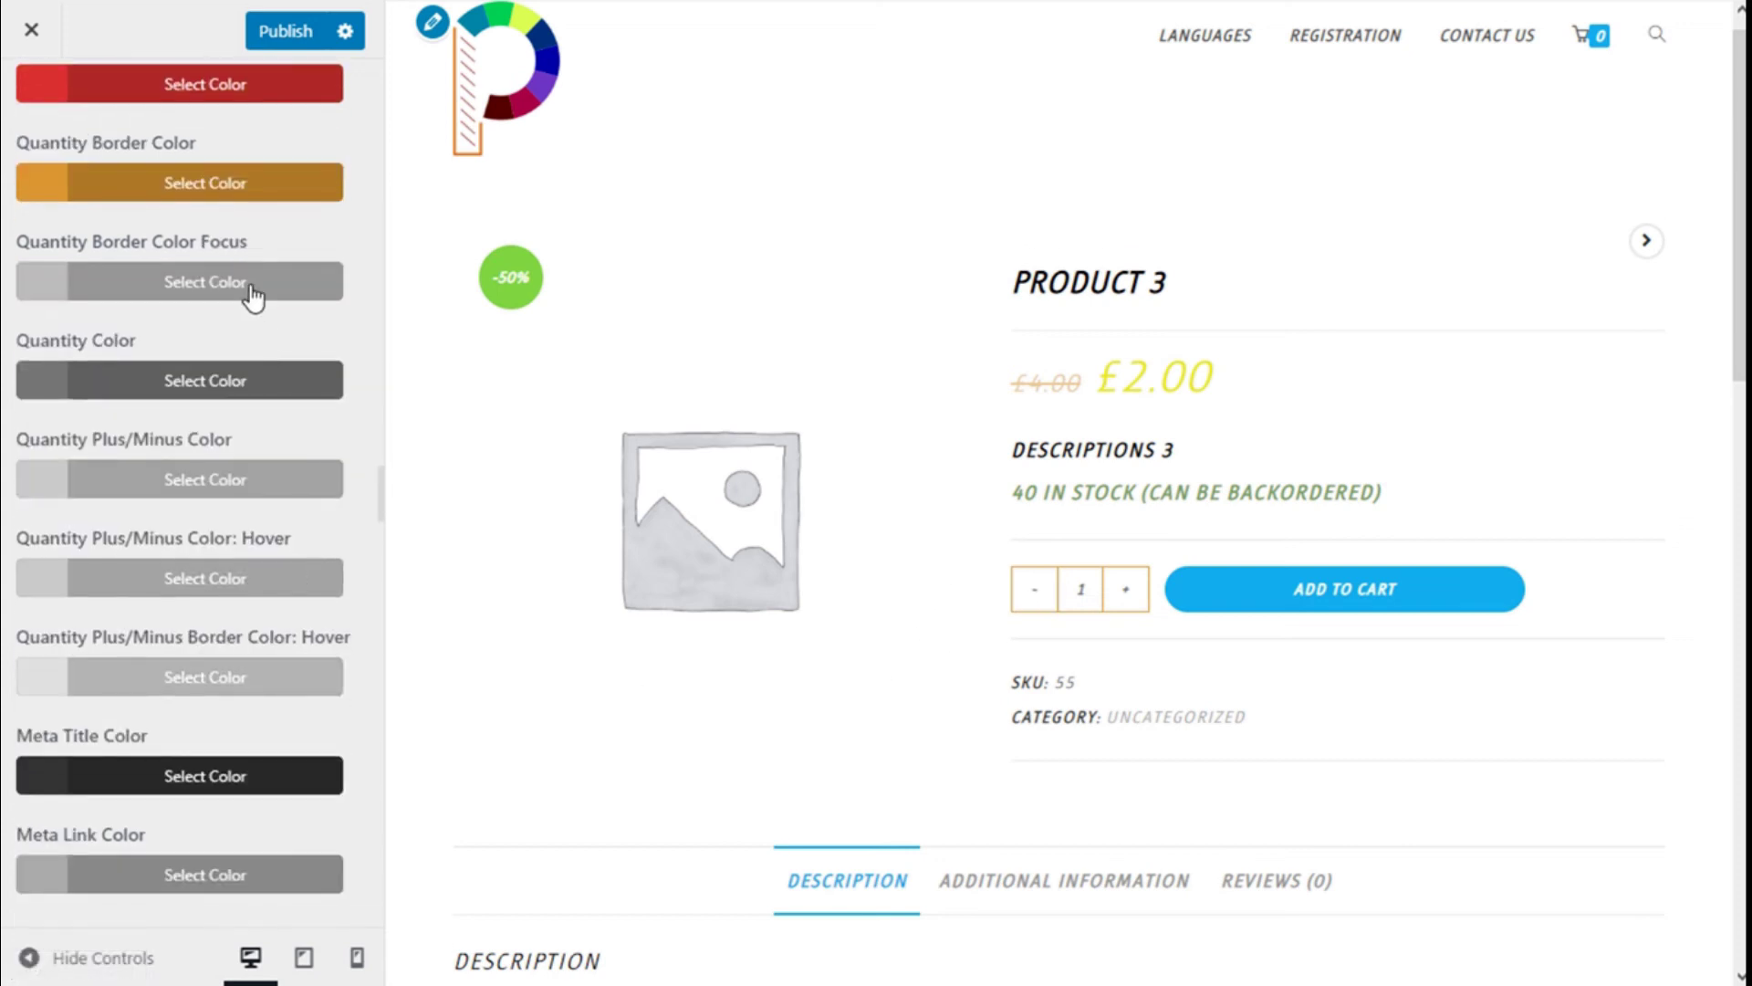
{"action": "left_click", "coordinate": [252, 307]}
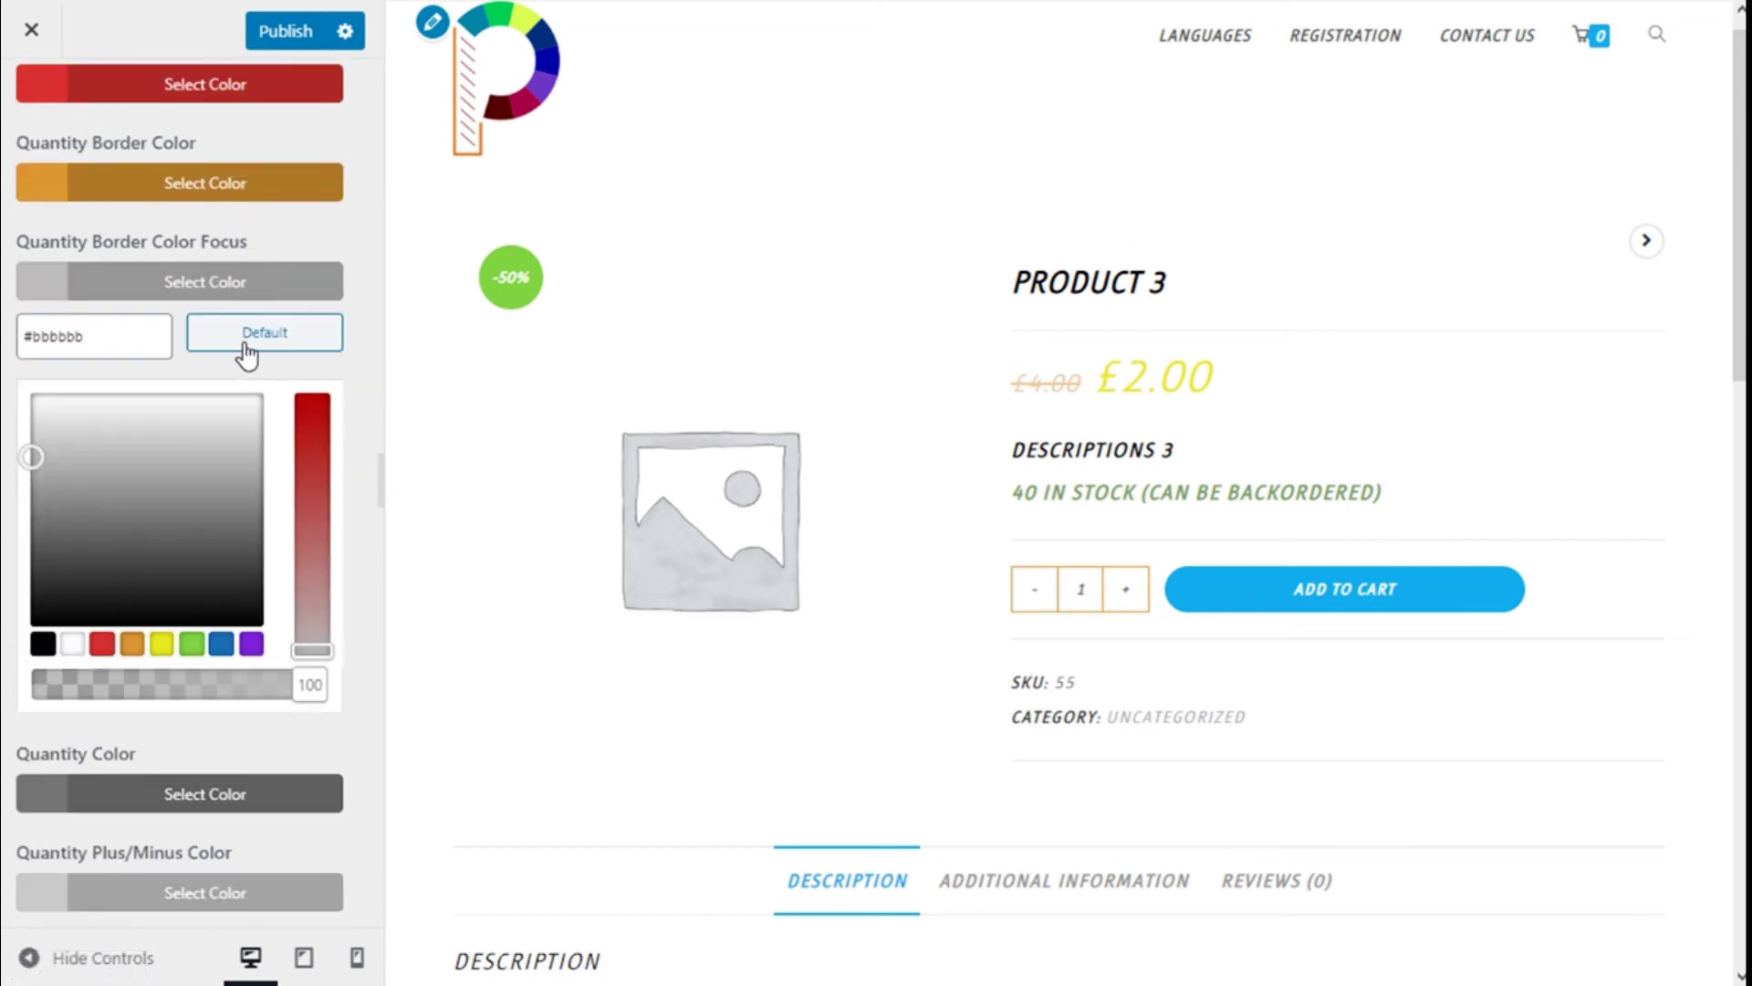
{"action": "left_click", "coordinate": [161, 645]}
{"action": "left_click", "coordinate": [1127, 589]}
{"action": "left_click", "coordinate": [1031, 594]}
{"action": "left_click", "coordinate": [1117, 593]}
{"action": "left_click", "coordinate": [1126, 594]}
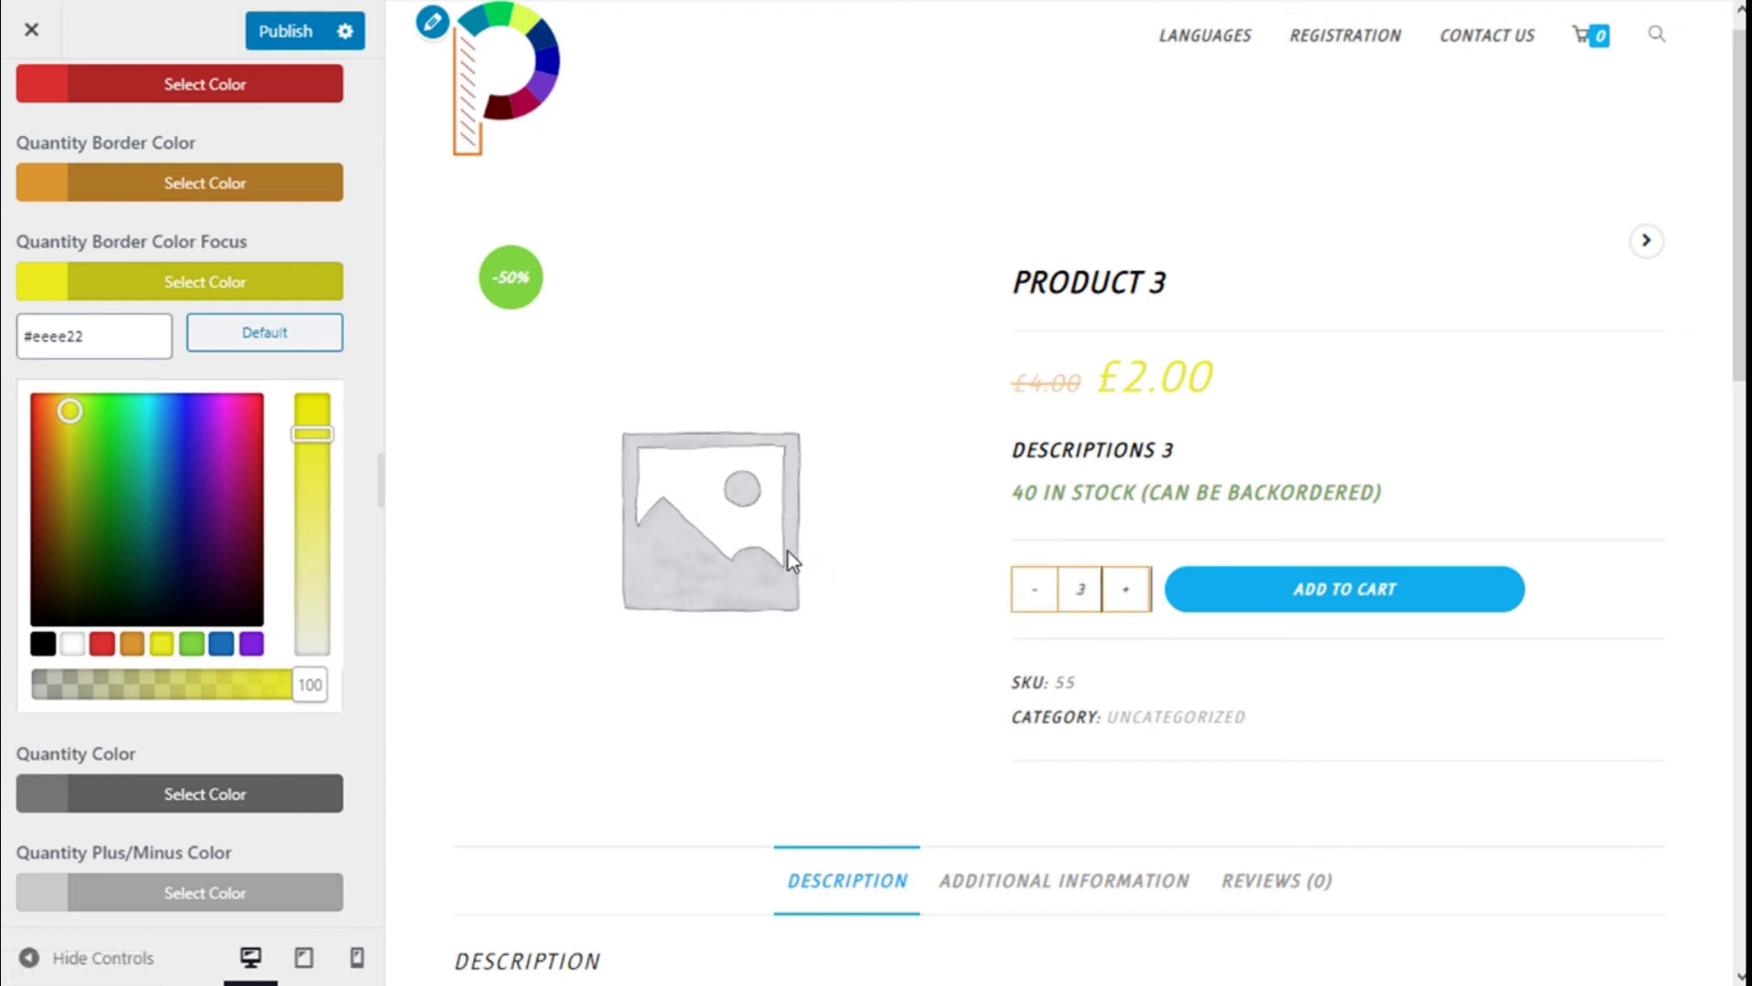
{"action": "left_click", "coordinate": [178, 283]}
Set the quantity number to orange and the plus/minus signs to yellow
{"action": "scroll", "coordinate": [219, 324], "scroll_direction": "down", "scroll_amount": 2}
{"action": "left_click", "coordinate": [184, 264]}
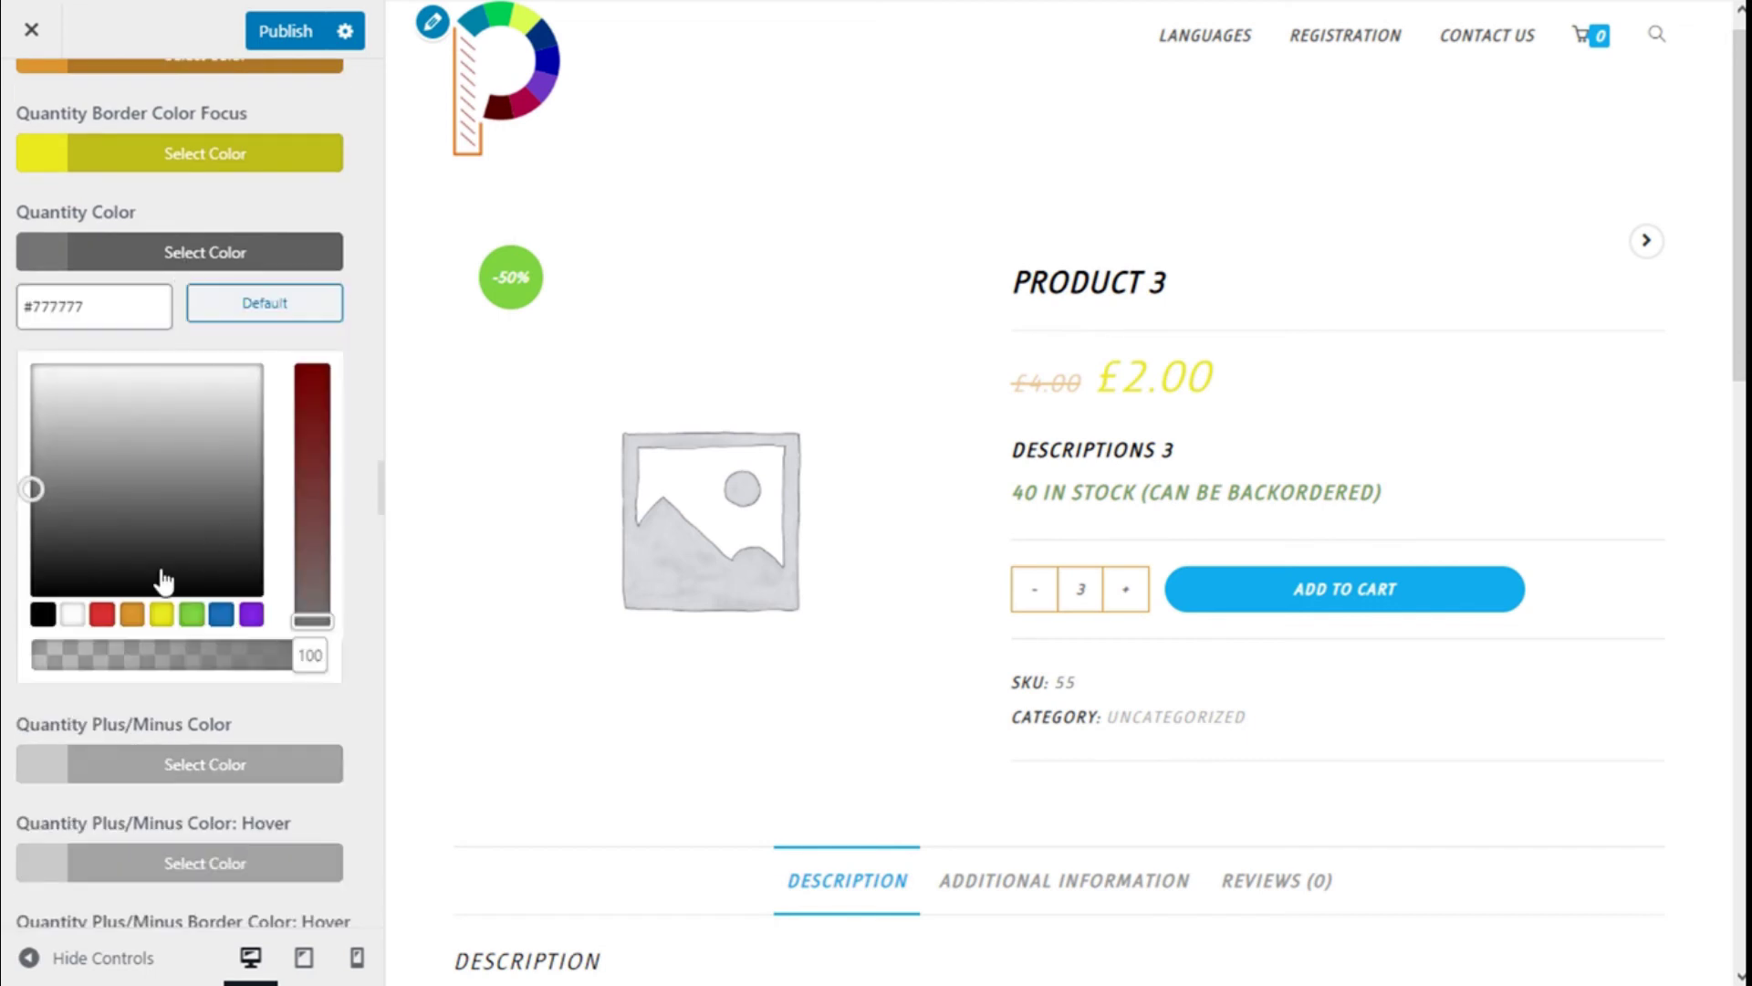
{"action": "left_click", "coordinate": [132, 616]}
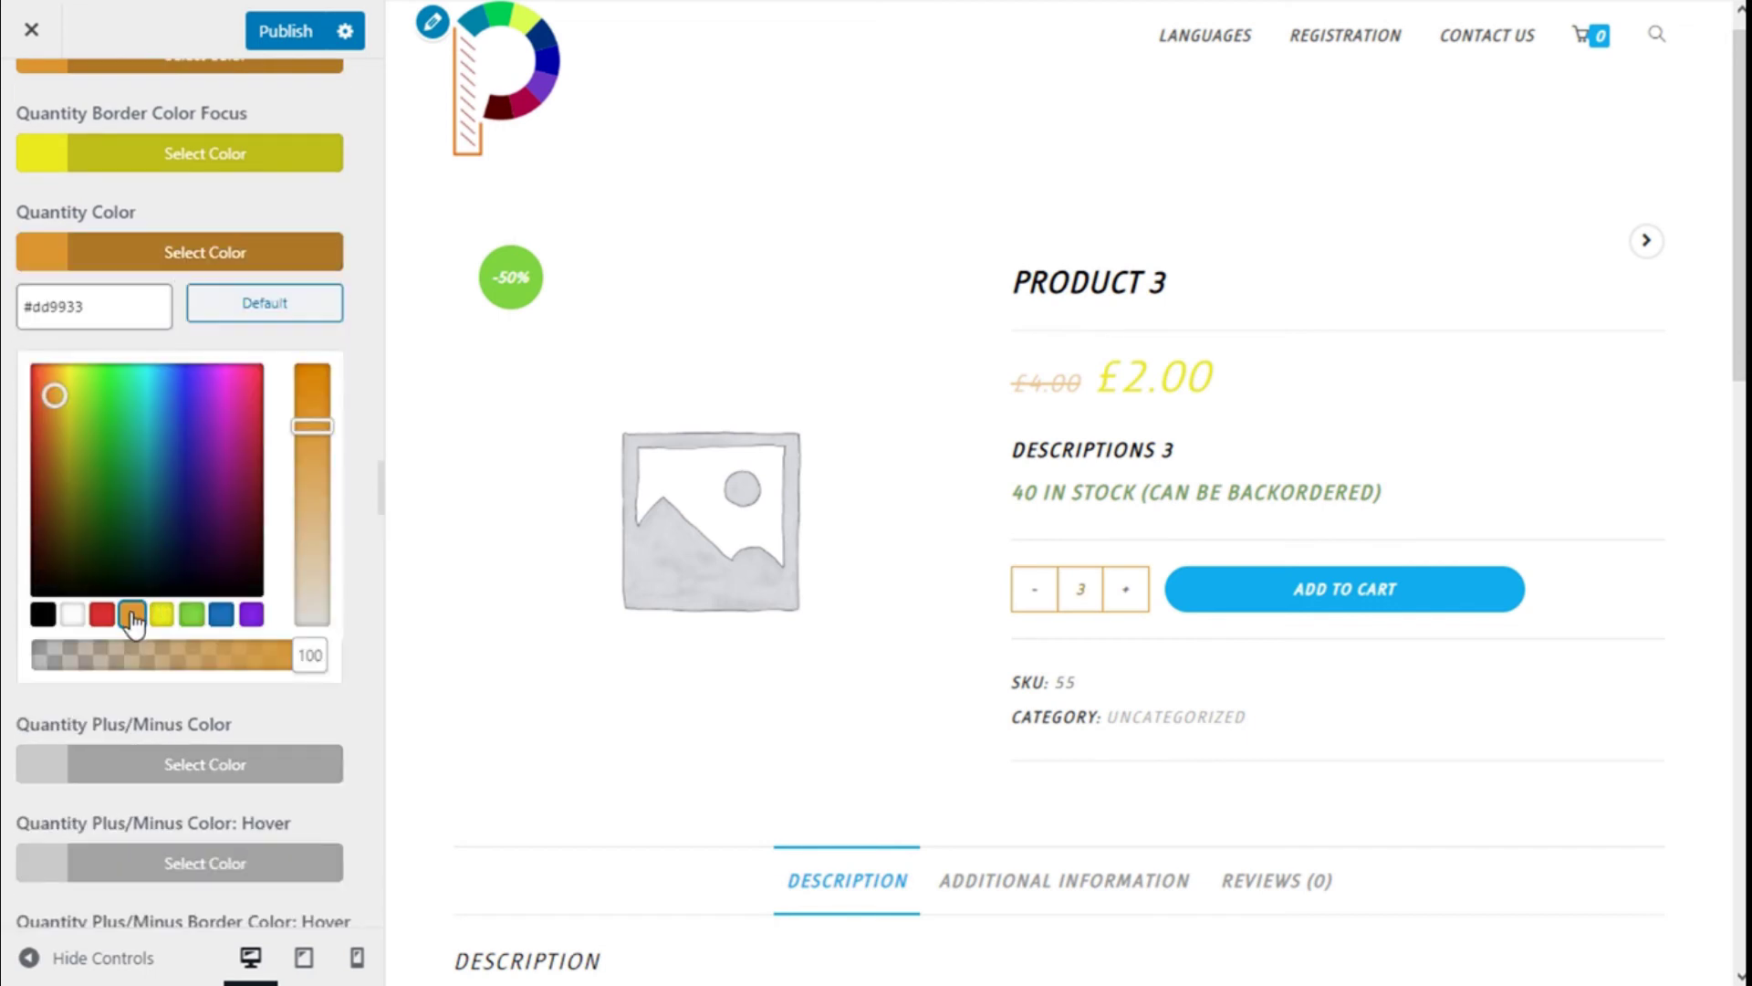
{"action": "left_click", "coordinate": [184, 260]}
{"action": "scroll", "coordinate": [194, 301], "scroll_direction": "down", "scroll_amount": 3}
{"action": "left_click", "coordinate": [194, 229]}
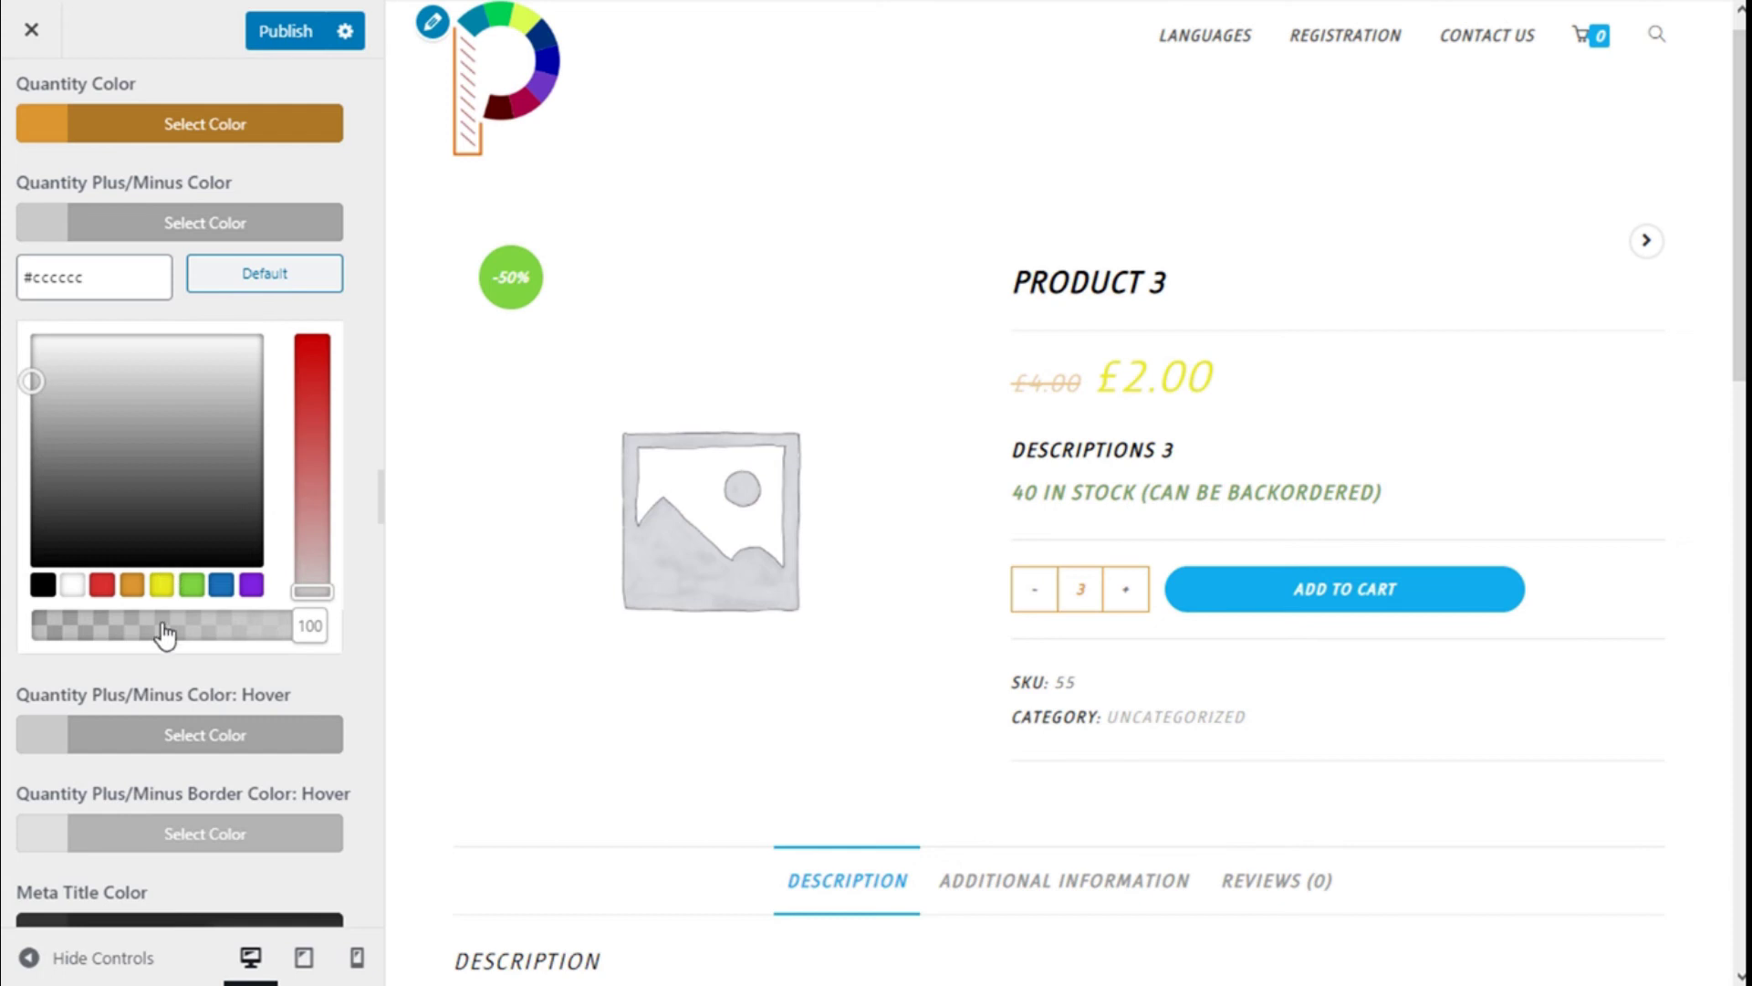
{"action": "left_click", "coordinate": [162, 586]}
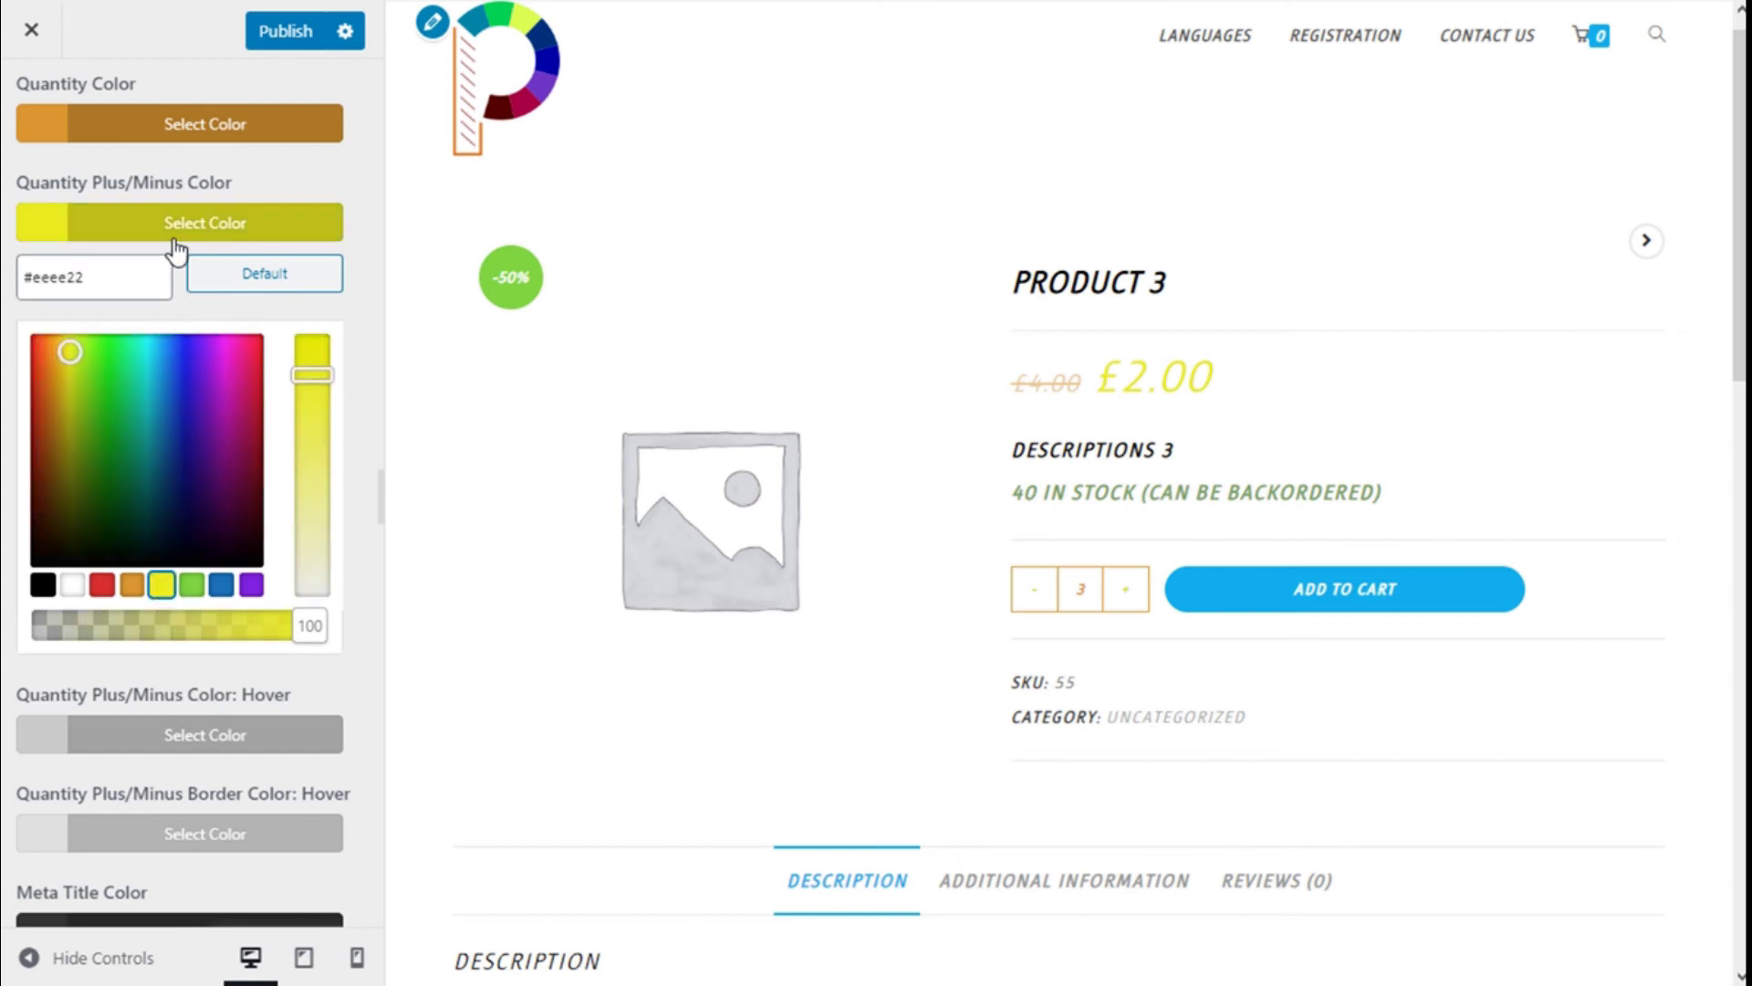
{"action": "left_click", "coordinate": [175, 239]}
Make the plus/minus signs turn green on hover with a red hover border
{"action": "left_click", "coordinate": [203, 324]}
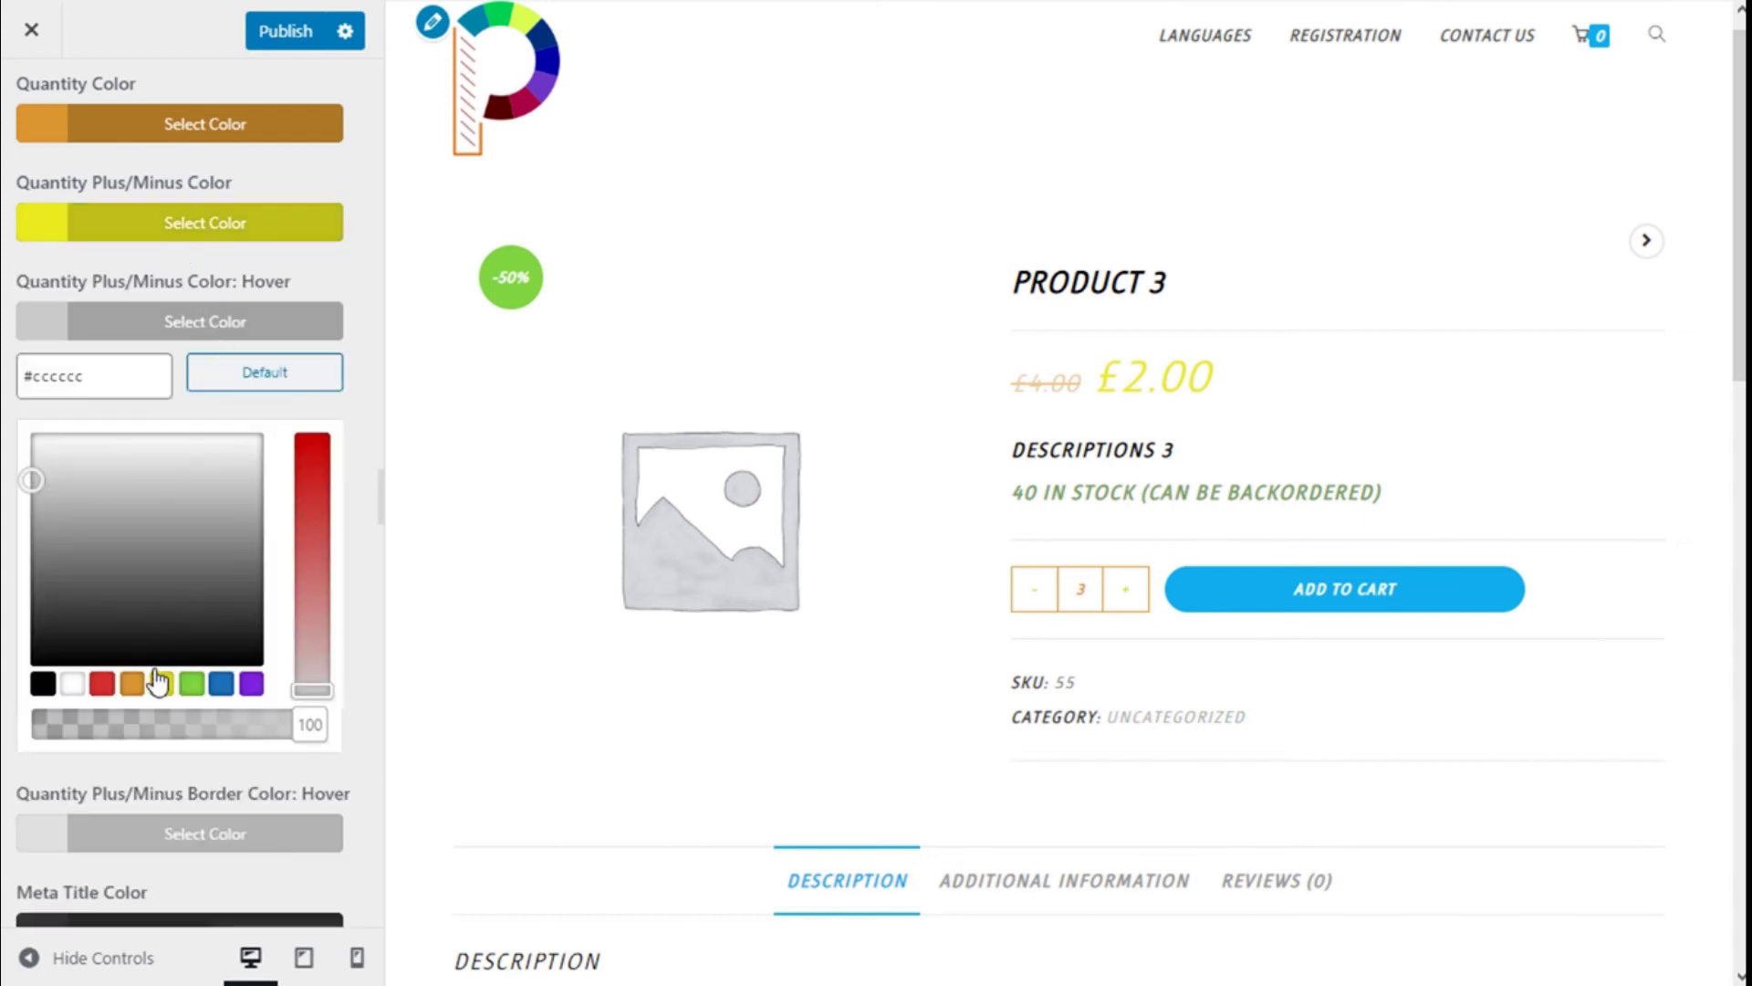
{"action": "left_click", "coordinate": [191, 683]}
{"action": "left_click", "coordinate": [234, 338]}
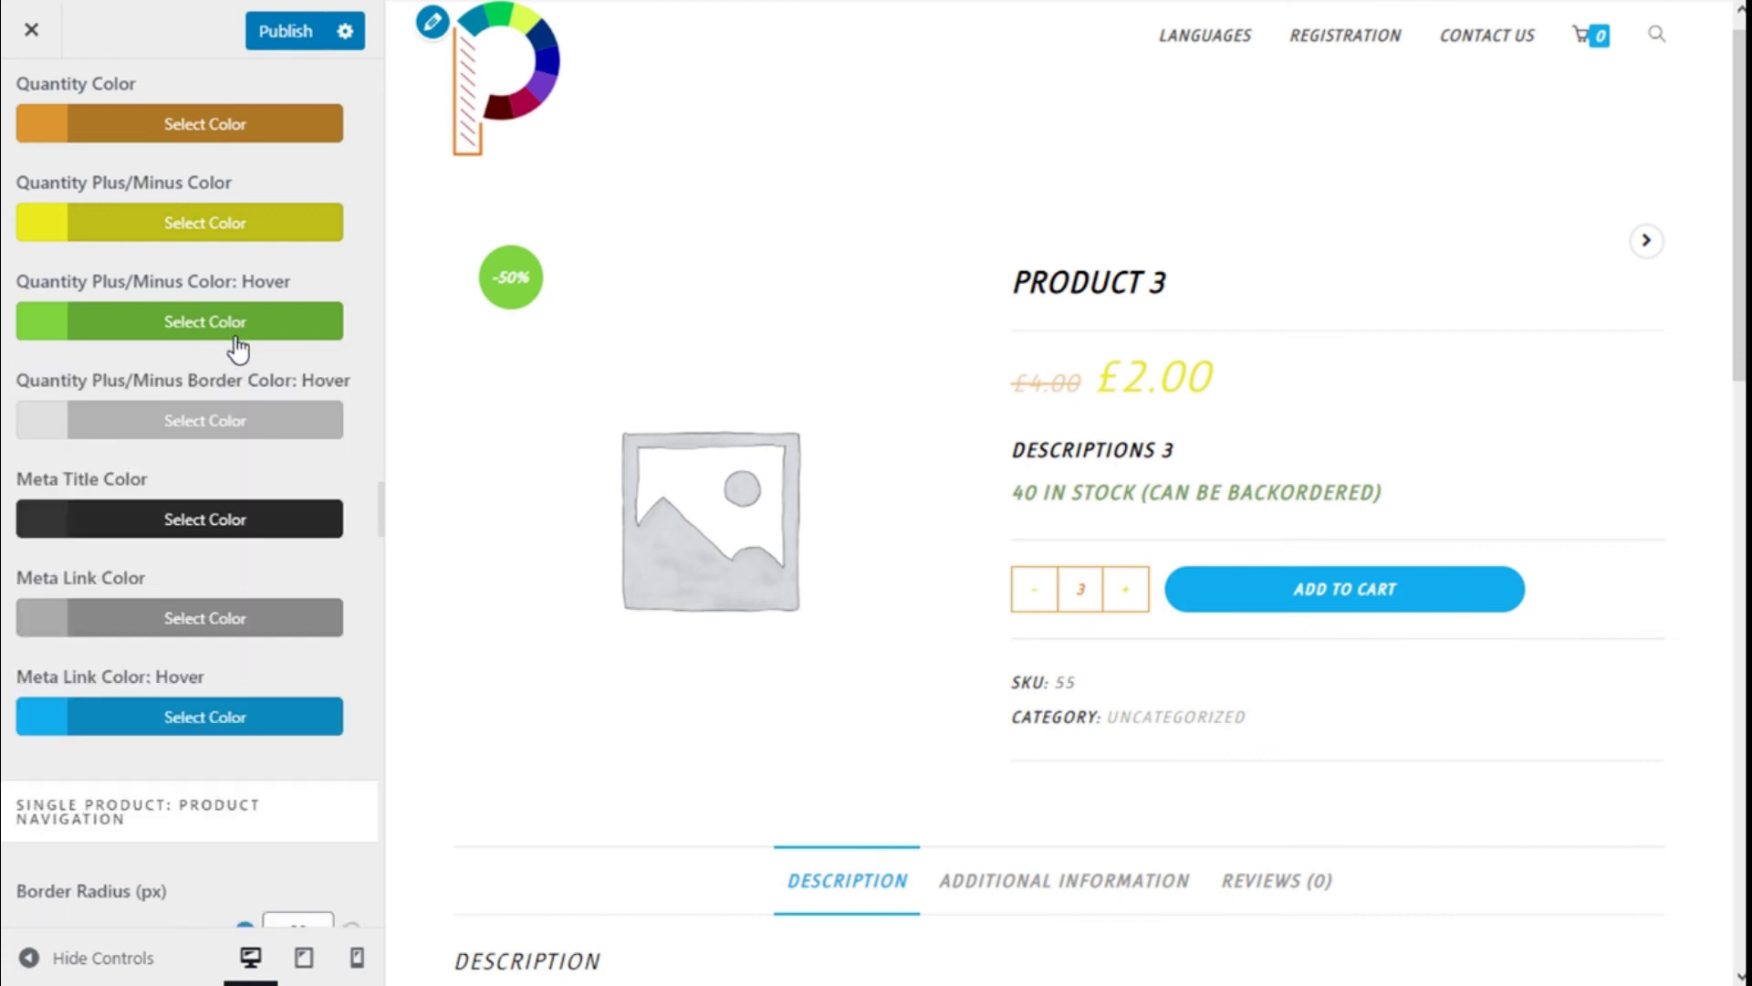
{"action": "left_click", "coordinate": [211, 436]}
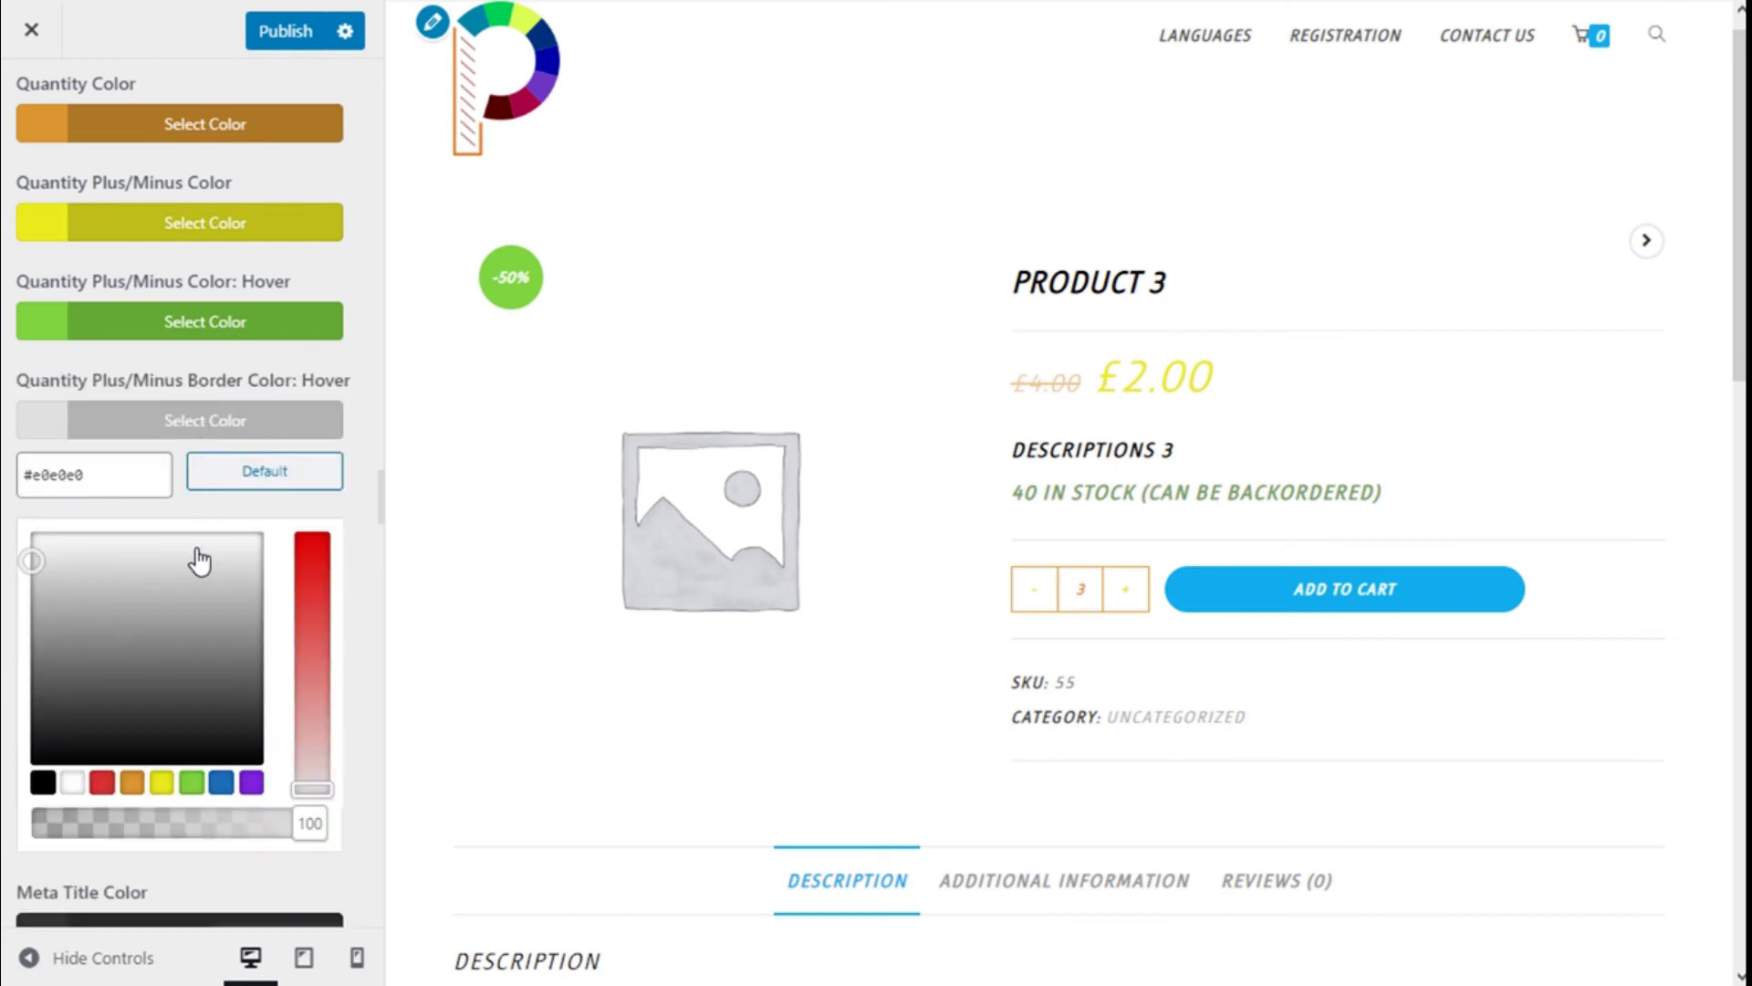
{"action": "left_click", "coordinate": [98, 785]}
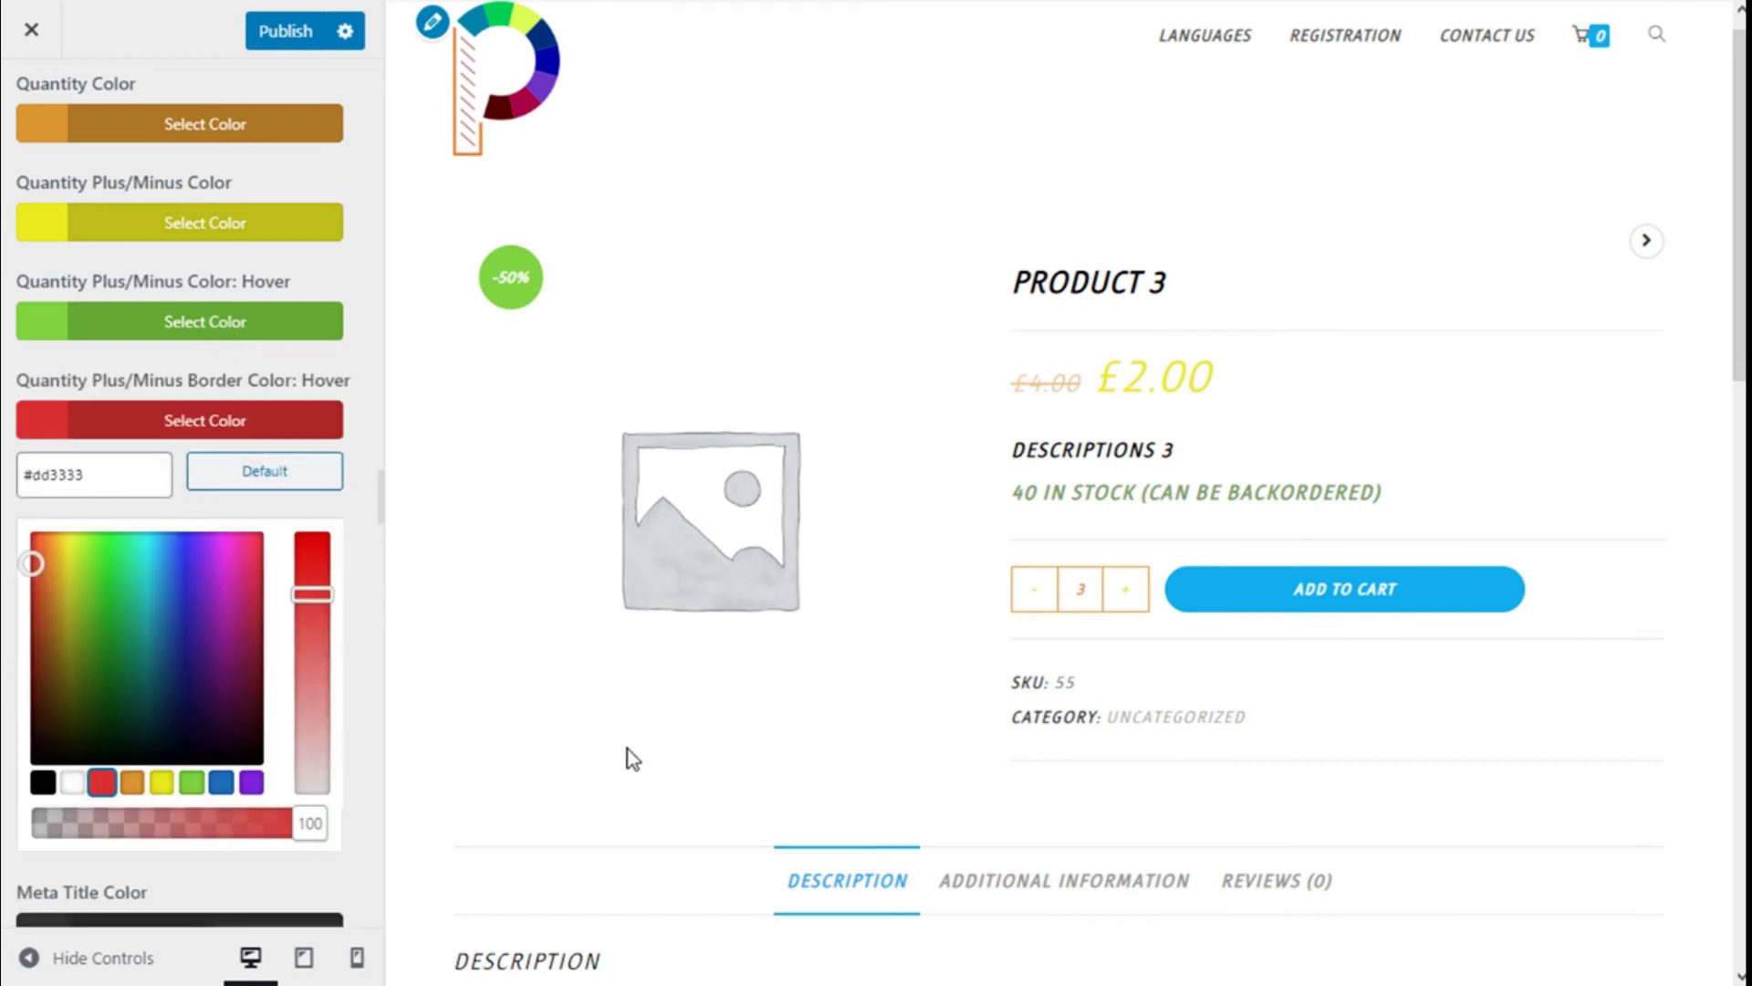
{"action": "left_click", "coordinate": [243, 436]}
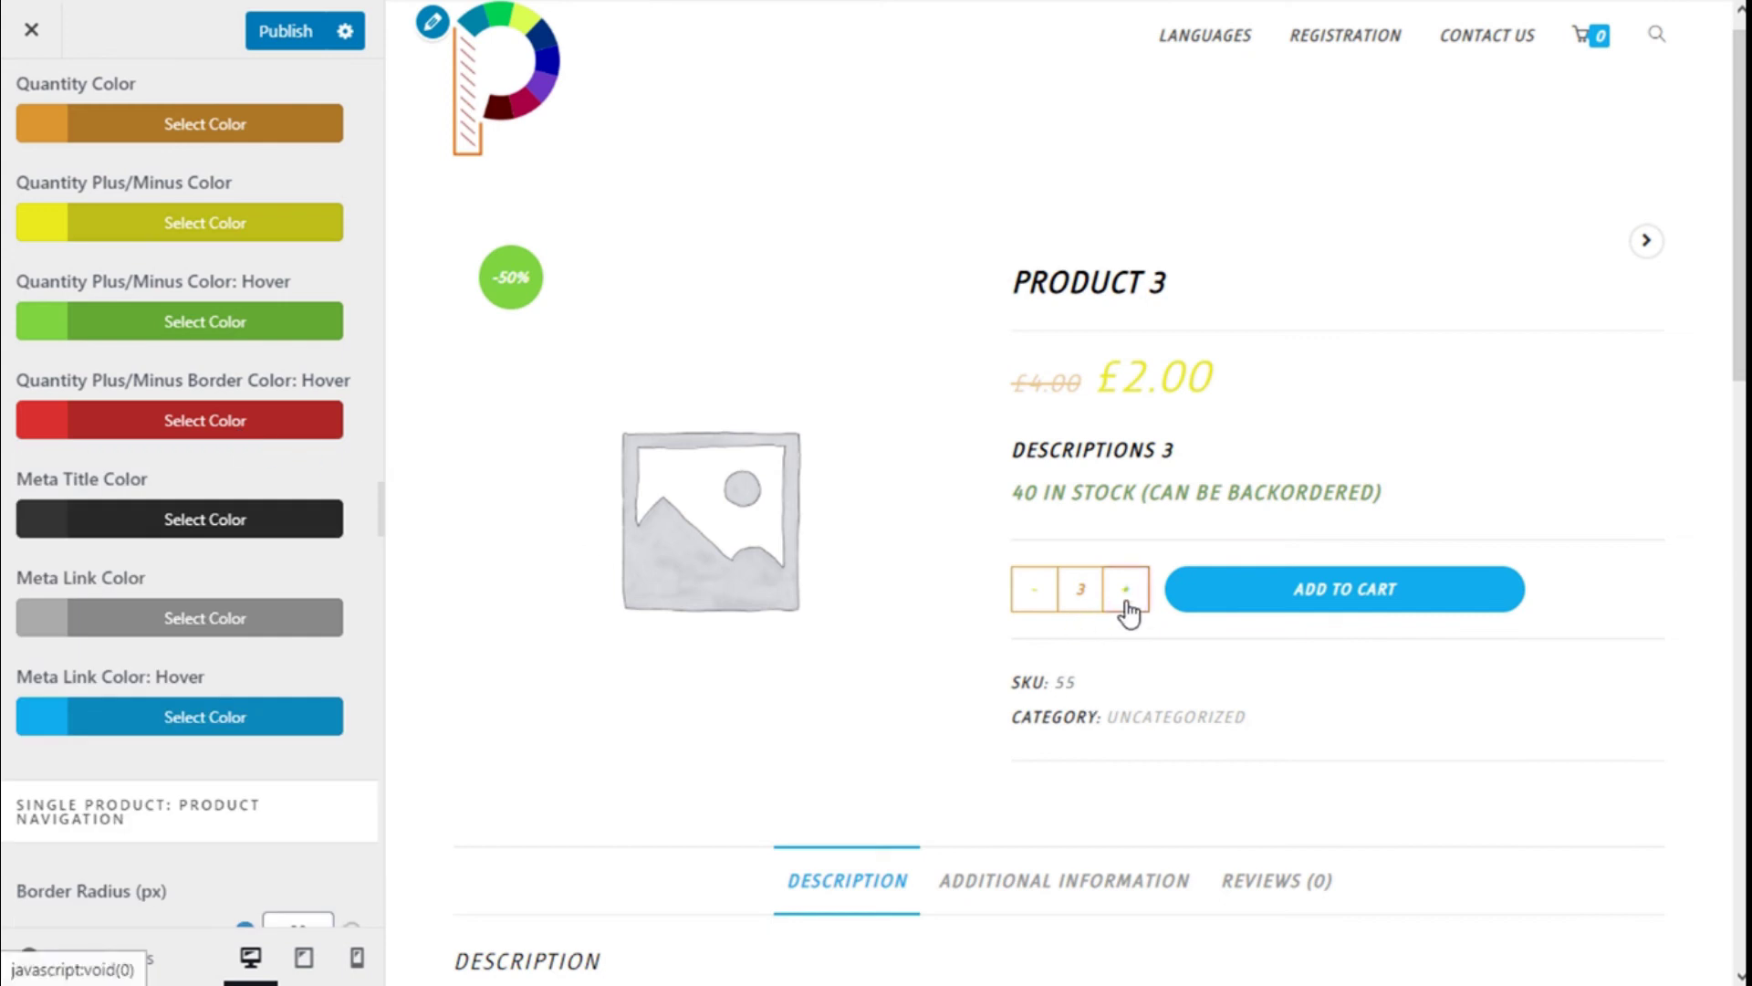
Set Meta Title Color to yellow, Meta Link Color to red and Meta Link Hover to purple
{"action": "scroll", "coordinate": [310, 453], "scroll_direction": "down", "scroll_amount": 1}
{"action": "scroll", "coordinate": [315, 451], "scroll_direction": "down", "scroll_amount": 1}
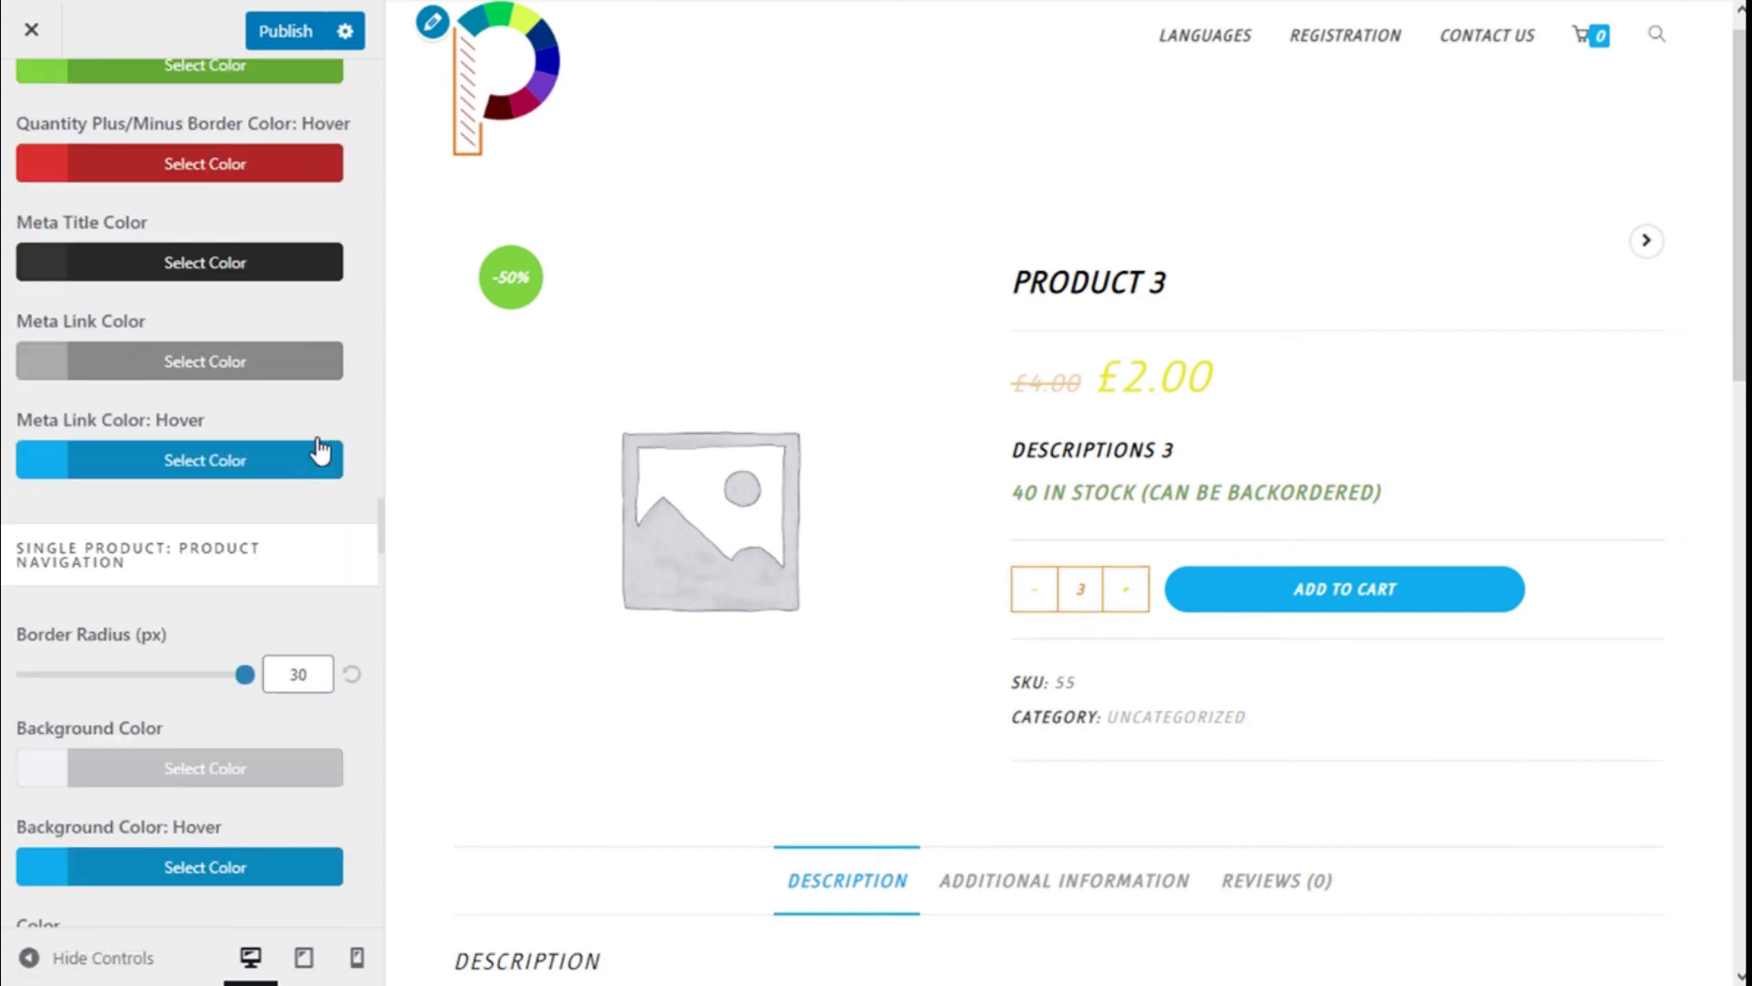
{"action": "left_click", "coordinate": [166, 274]}
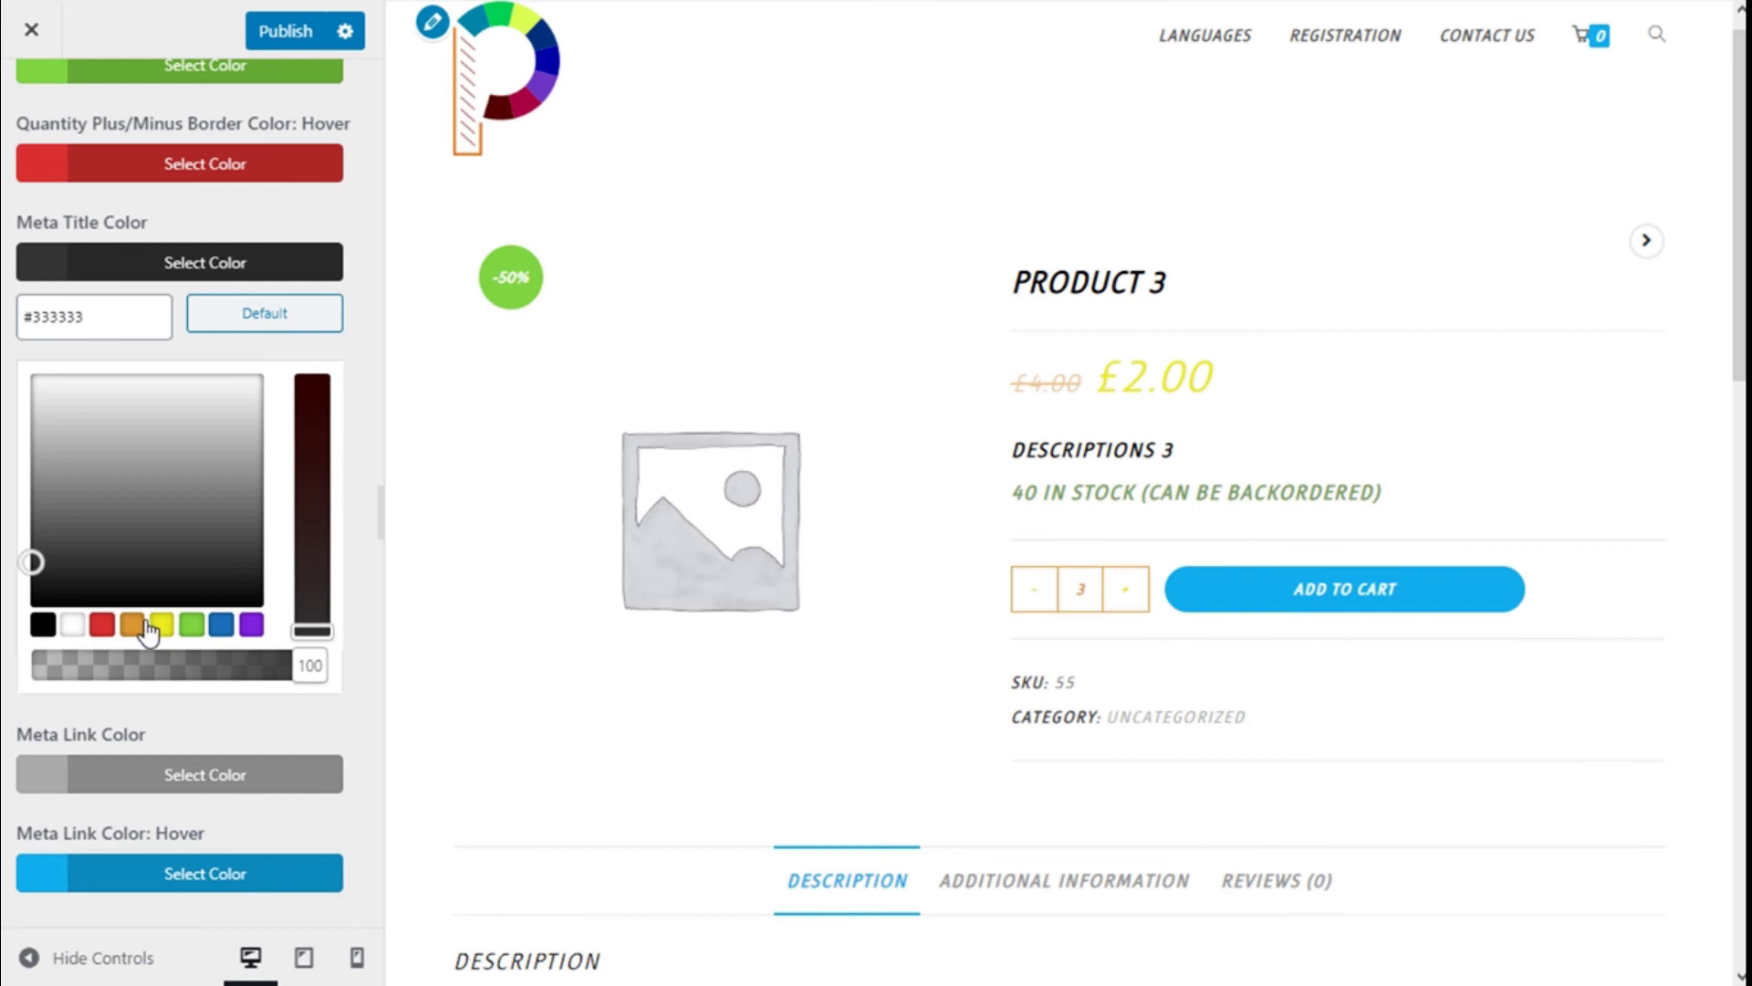
{"action": "left_click", "coordinate": [161, 625]}
{"action": "left_click", "coordinate": [153, 274]}
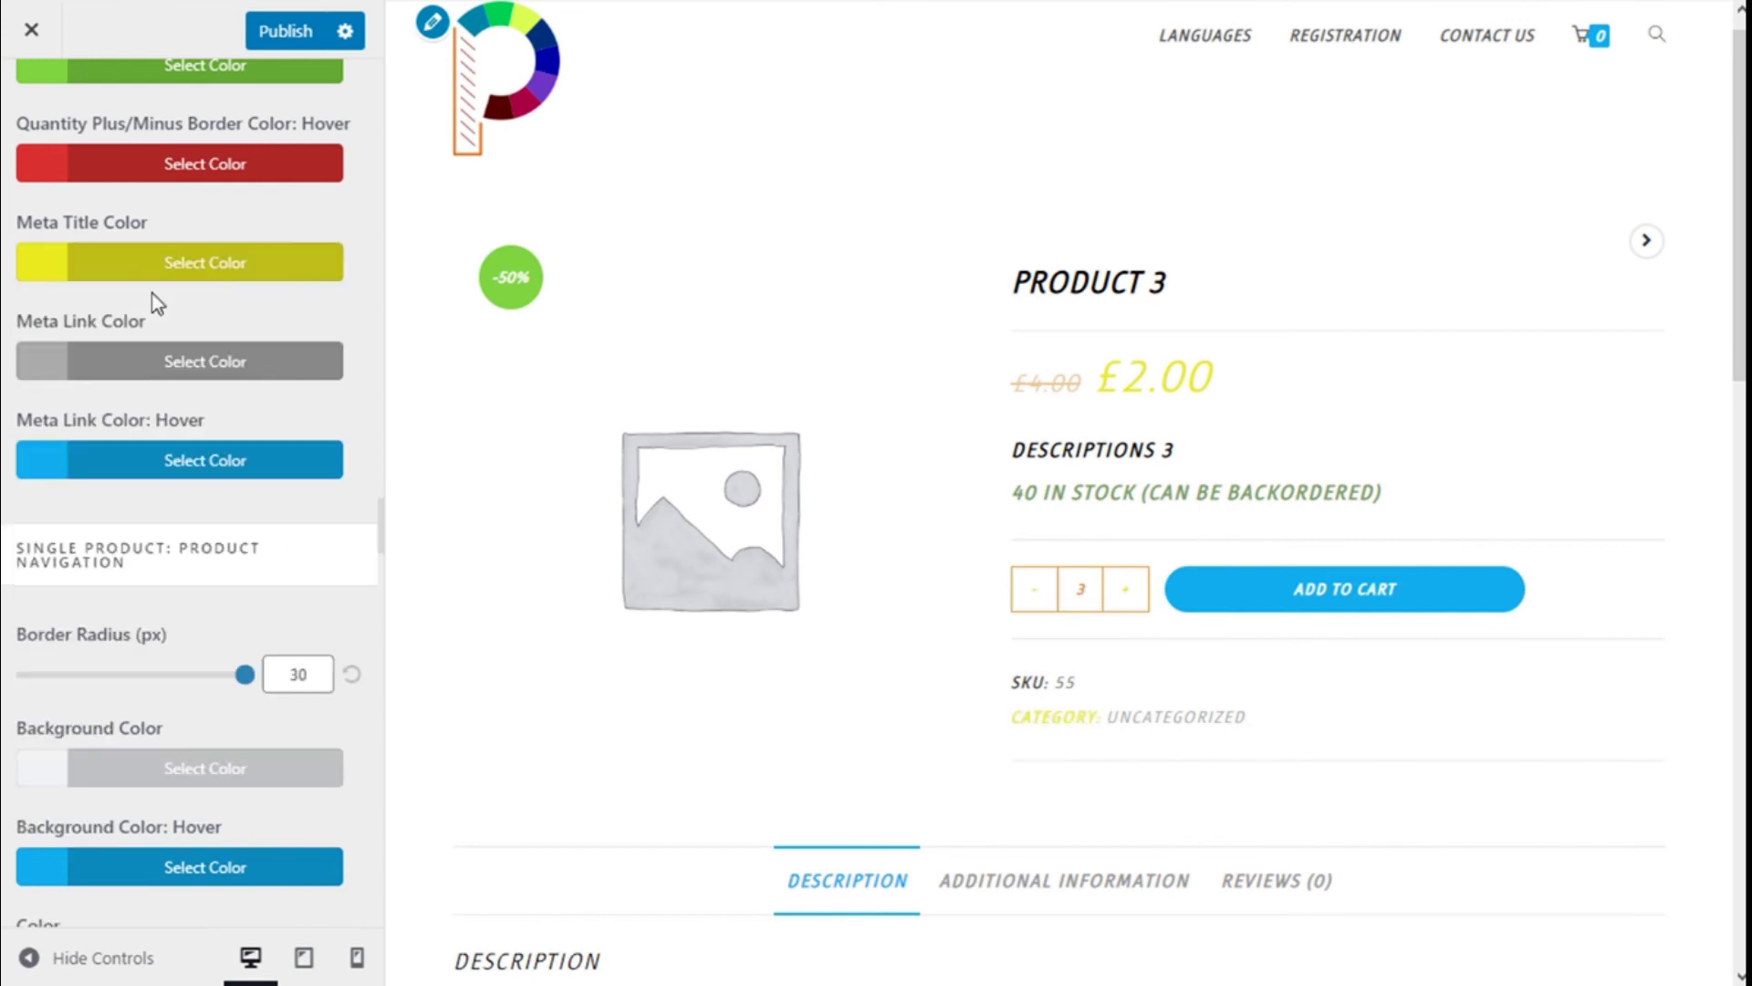
{"action": "left_click", "coordinate": [161, 366]}
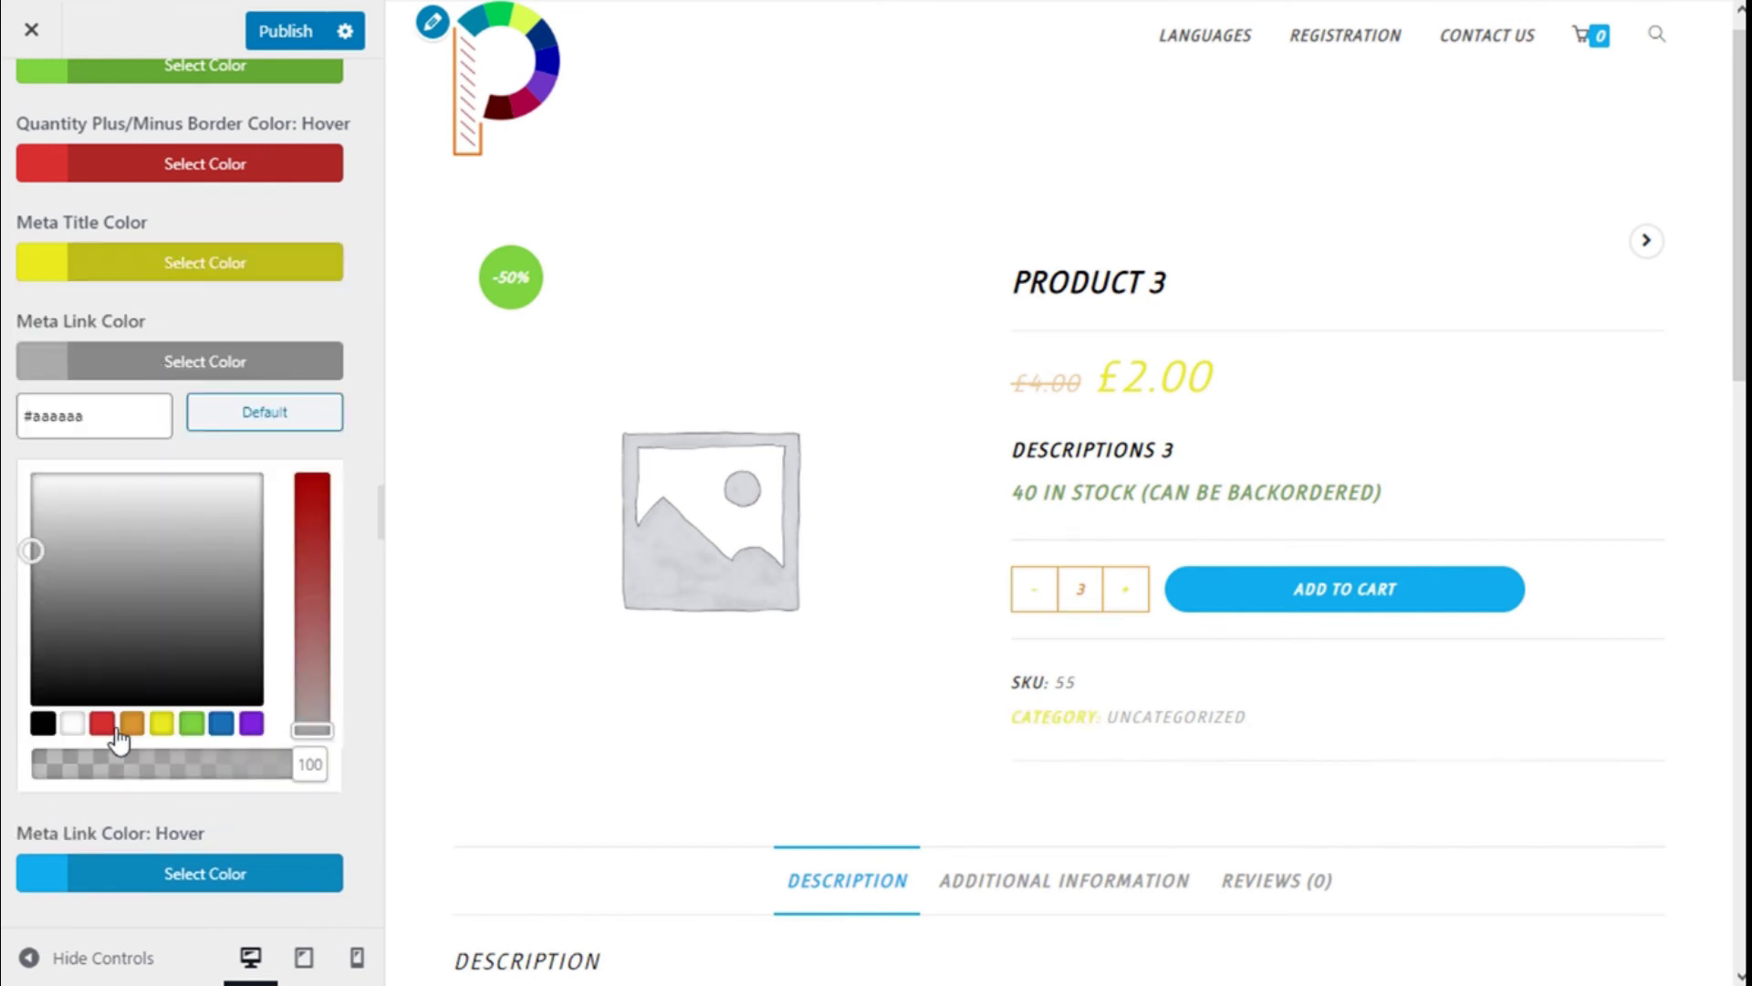
{"action": "left_click", "coordinate": [109, 726]}
{"action": "left_click", "coordinate": [157, 365]}
{"action": "left_click", "coordinate": [182, 462]}
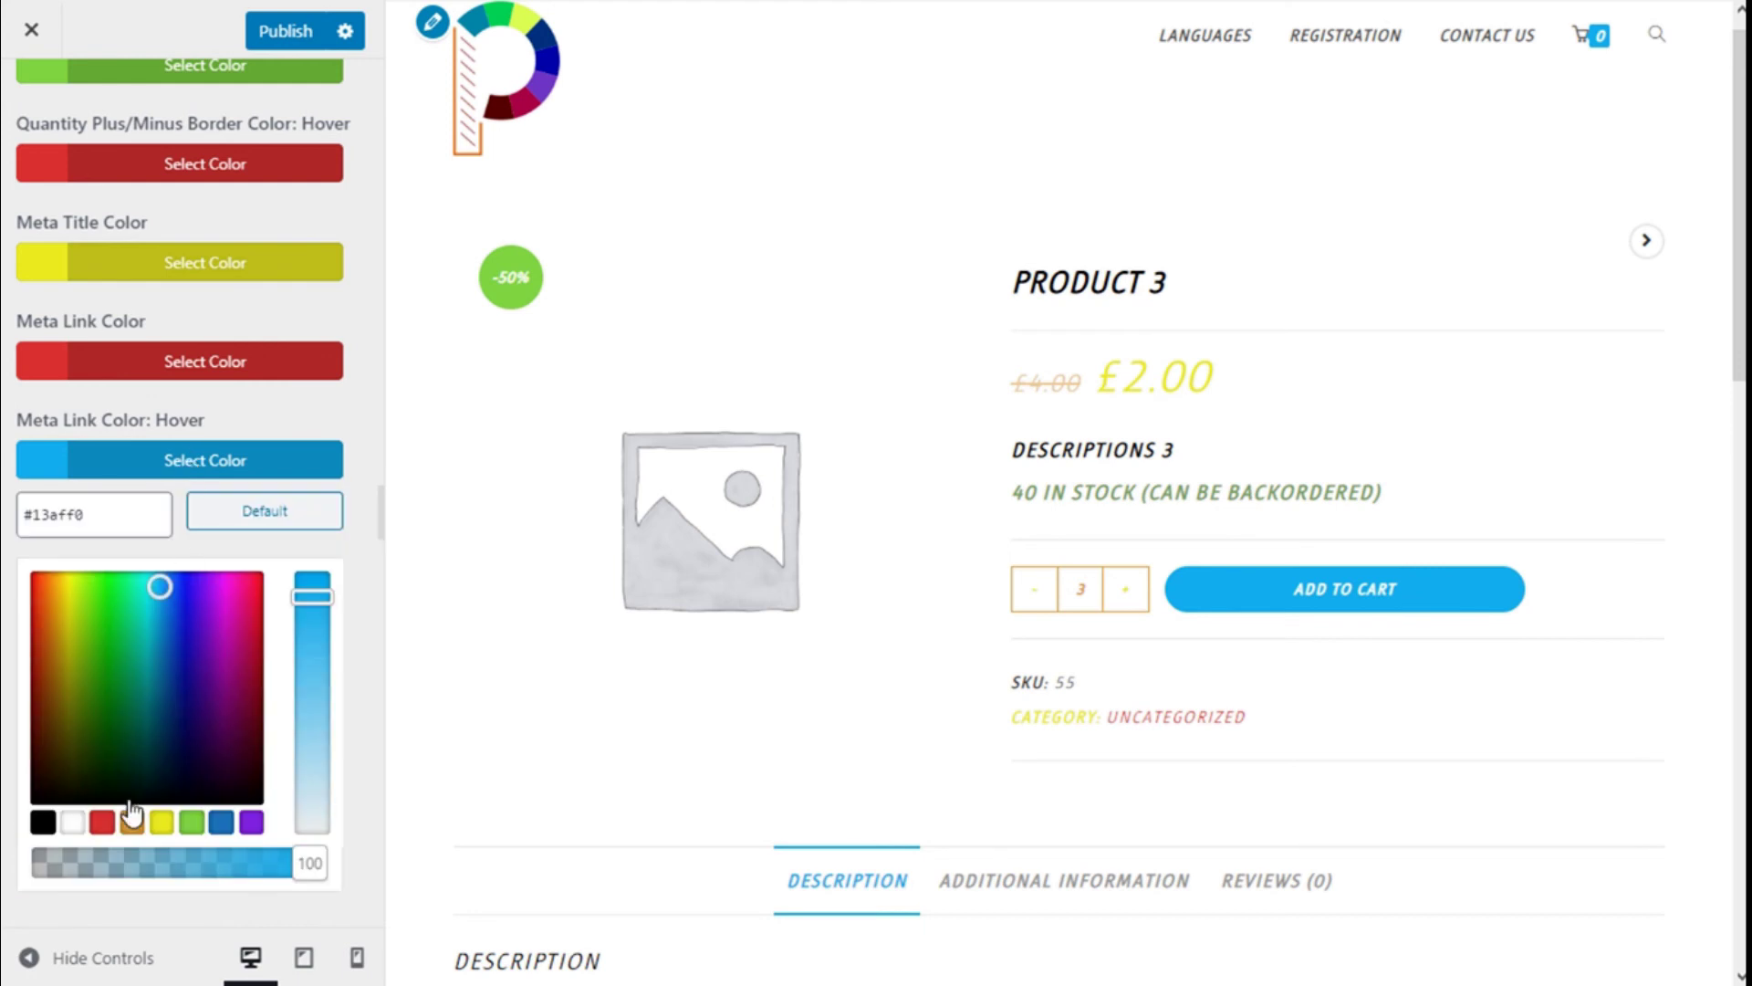
{"action": "left_click", "coordinate": [252, 822]}
{"action": "left_click", "coordinate": [339, 459]}
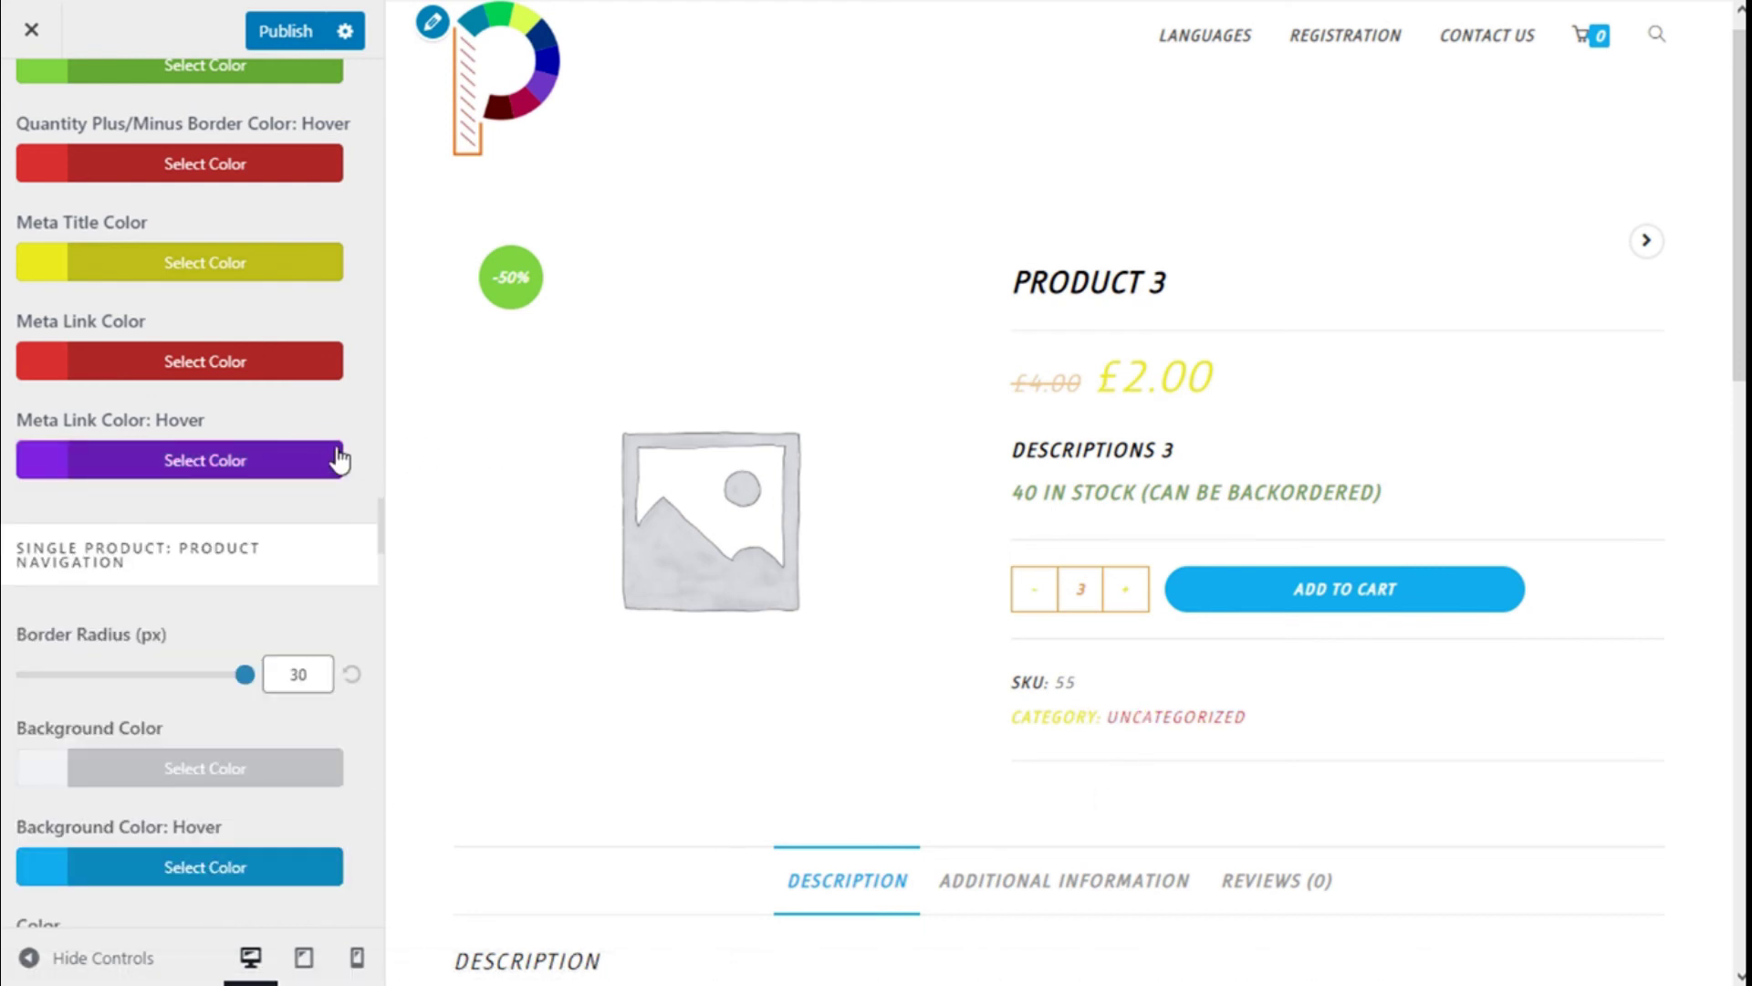
{"action": "scroll", "coordinate": [325, 430], "scroll_direction": "down", "scroll_amount": 3}
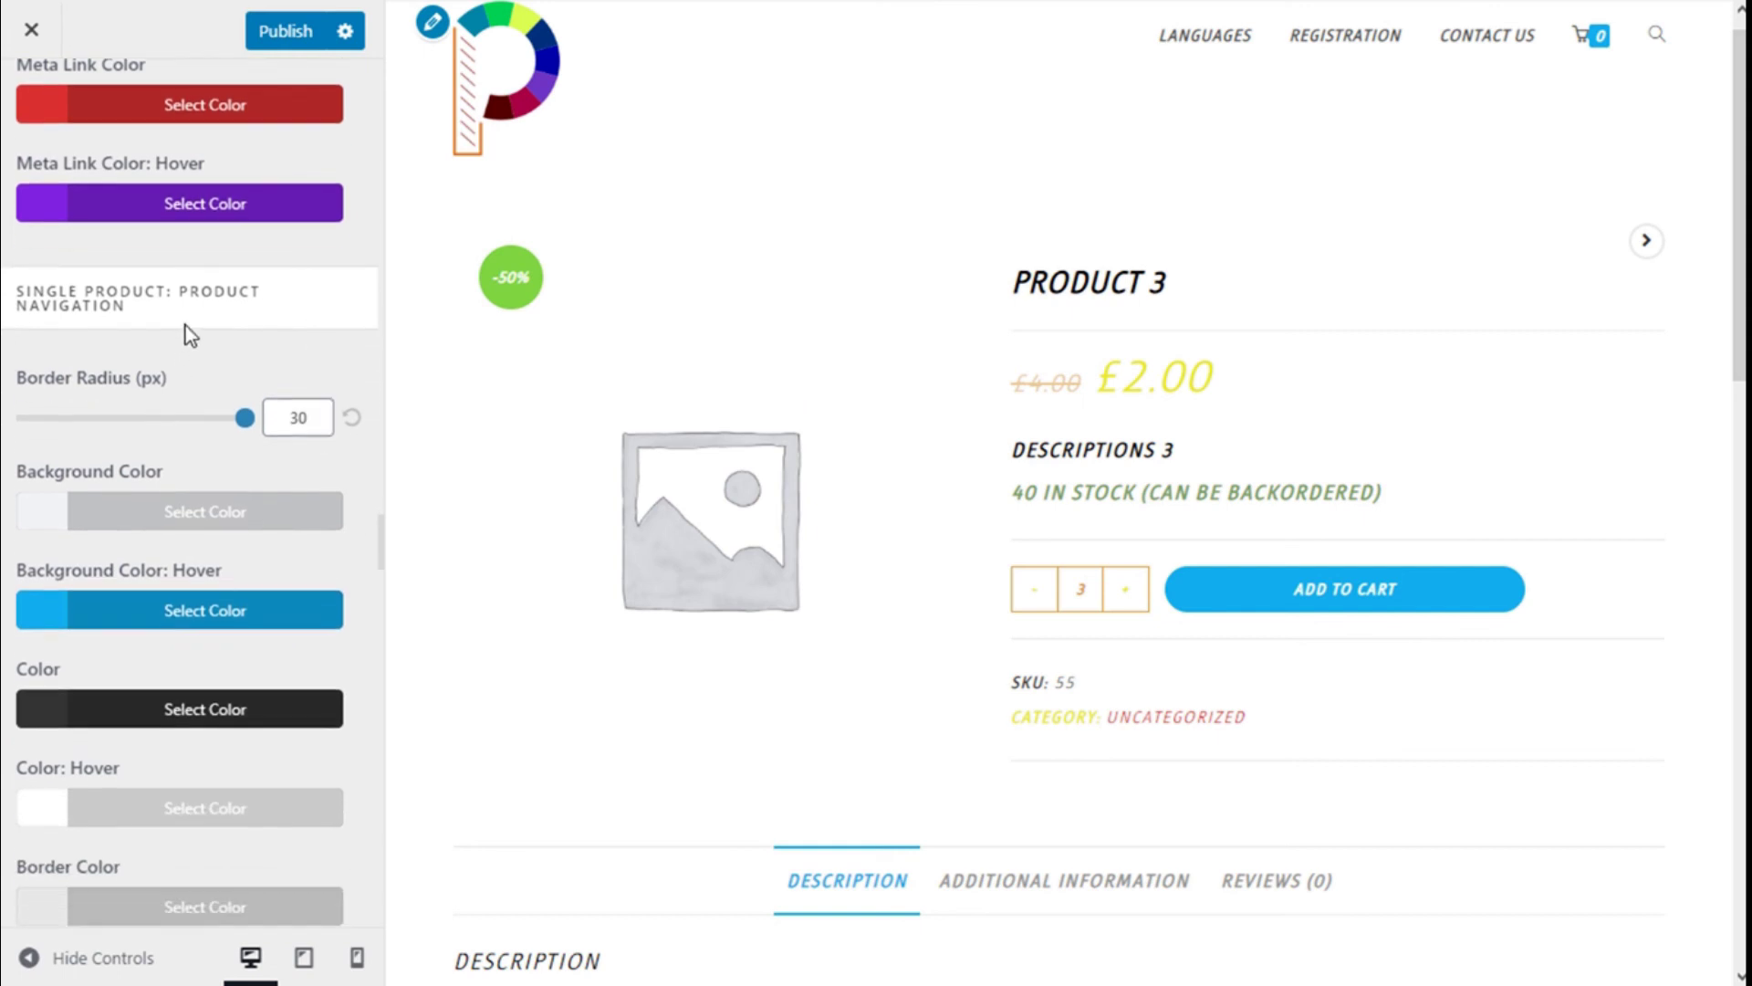
{"action": "scroll", "coordinate": [164, 326], "scroll_direction": "down", "scroll_amount": 2}
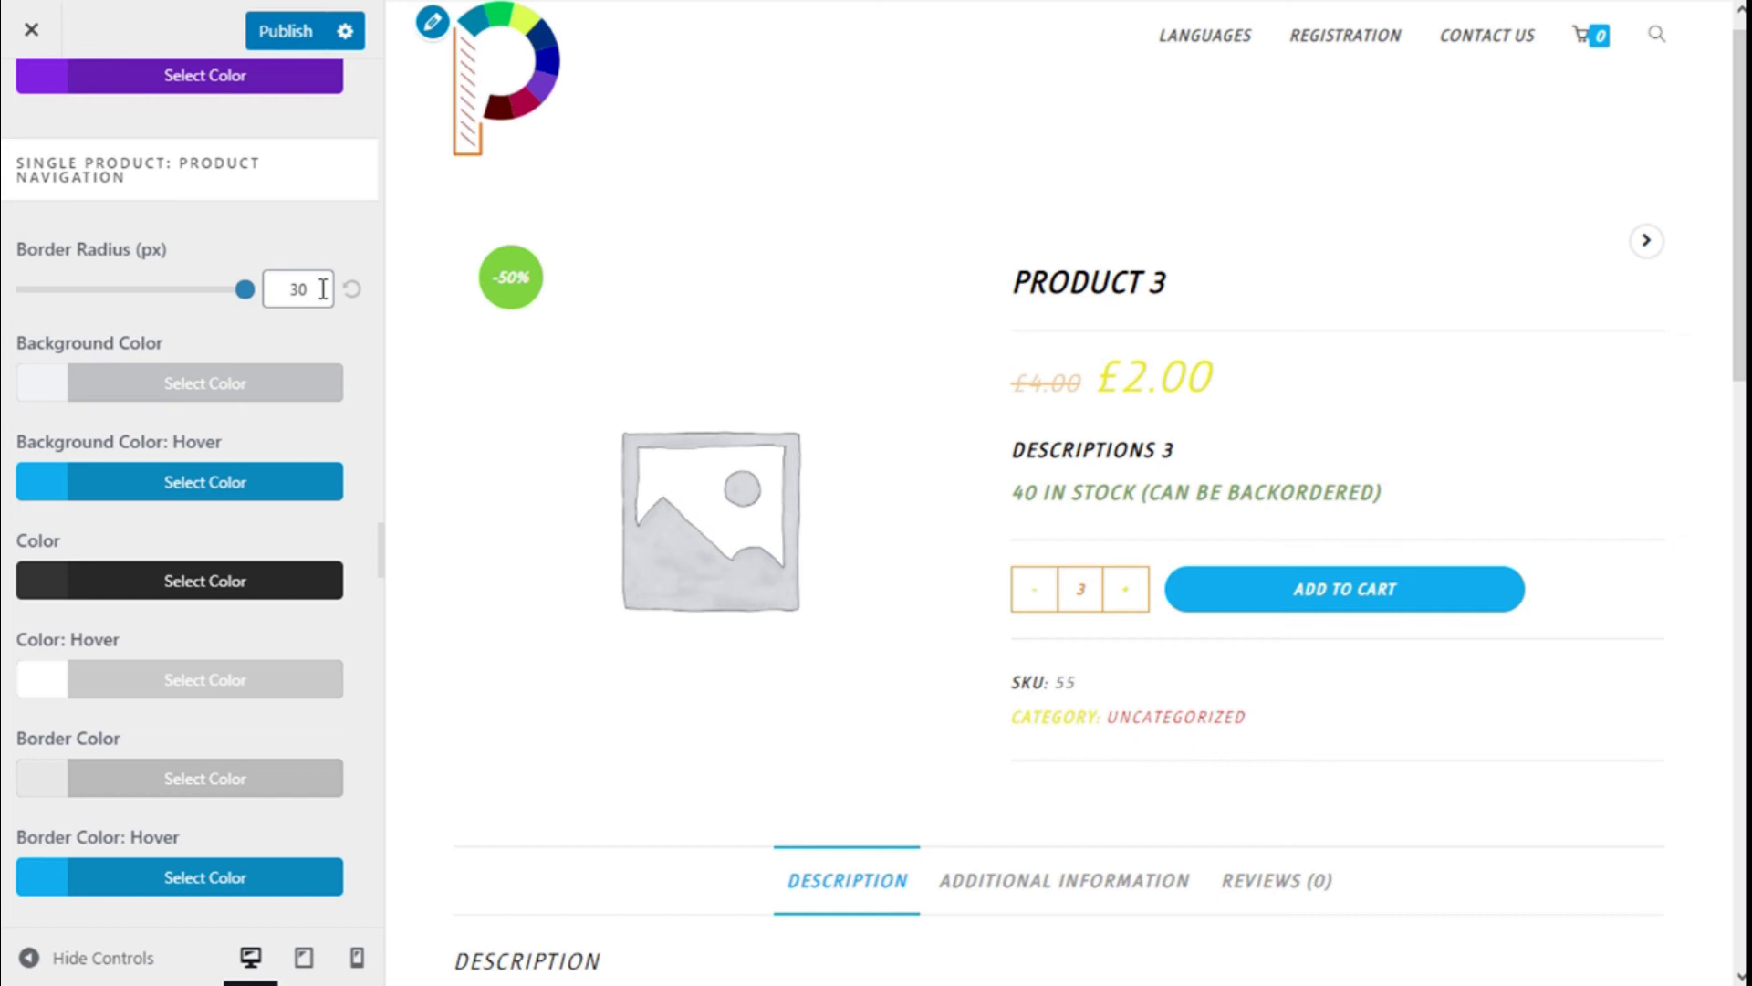
Give the product navigation an orange background that turns green on hover
{"action": "scroll", "coordinate": [233, 321], "scroll_direction": "down", "scroll_amount": 2}
{"action": "left_click", "coordinate": [146, 264]}
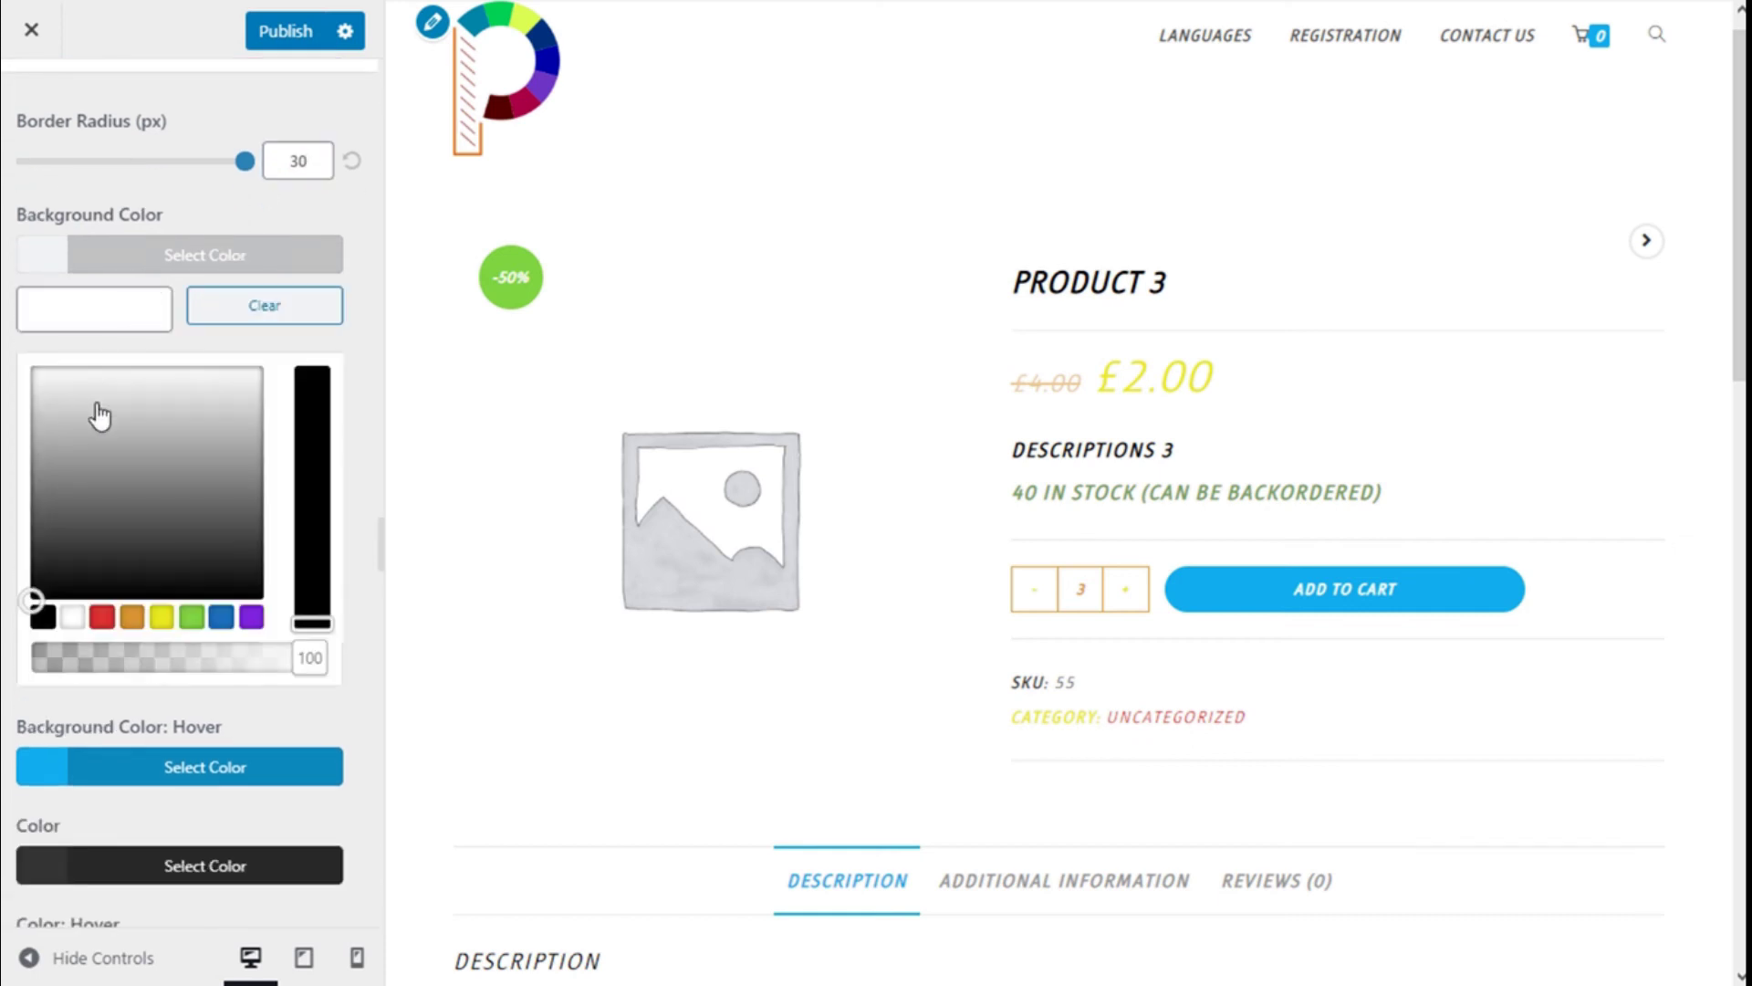
{"action": "left_click", "coordinate": [133, 618]}
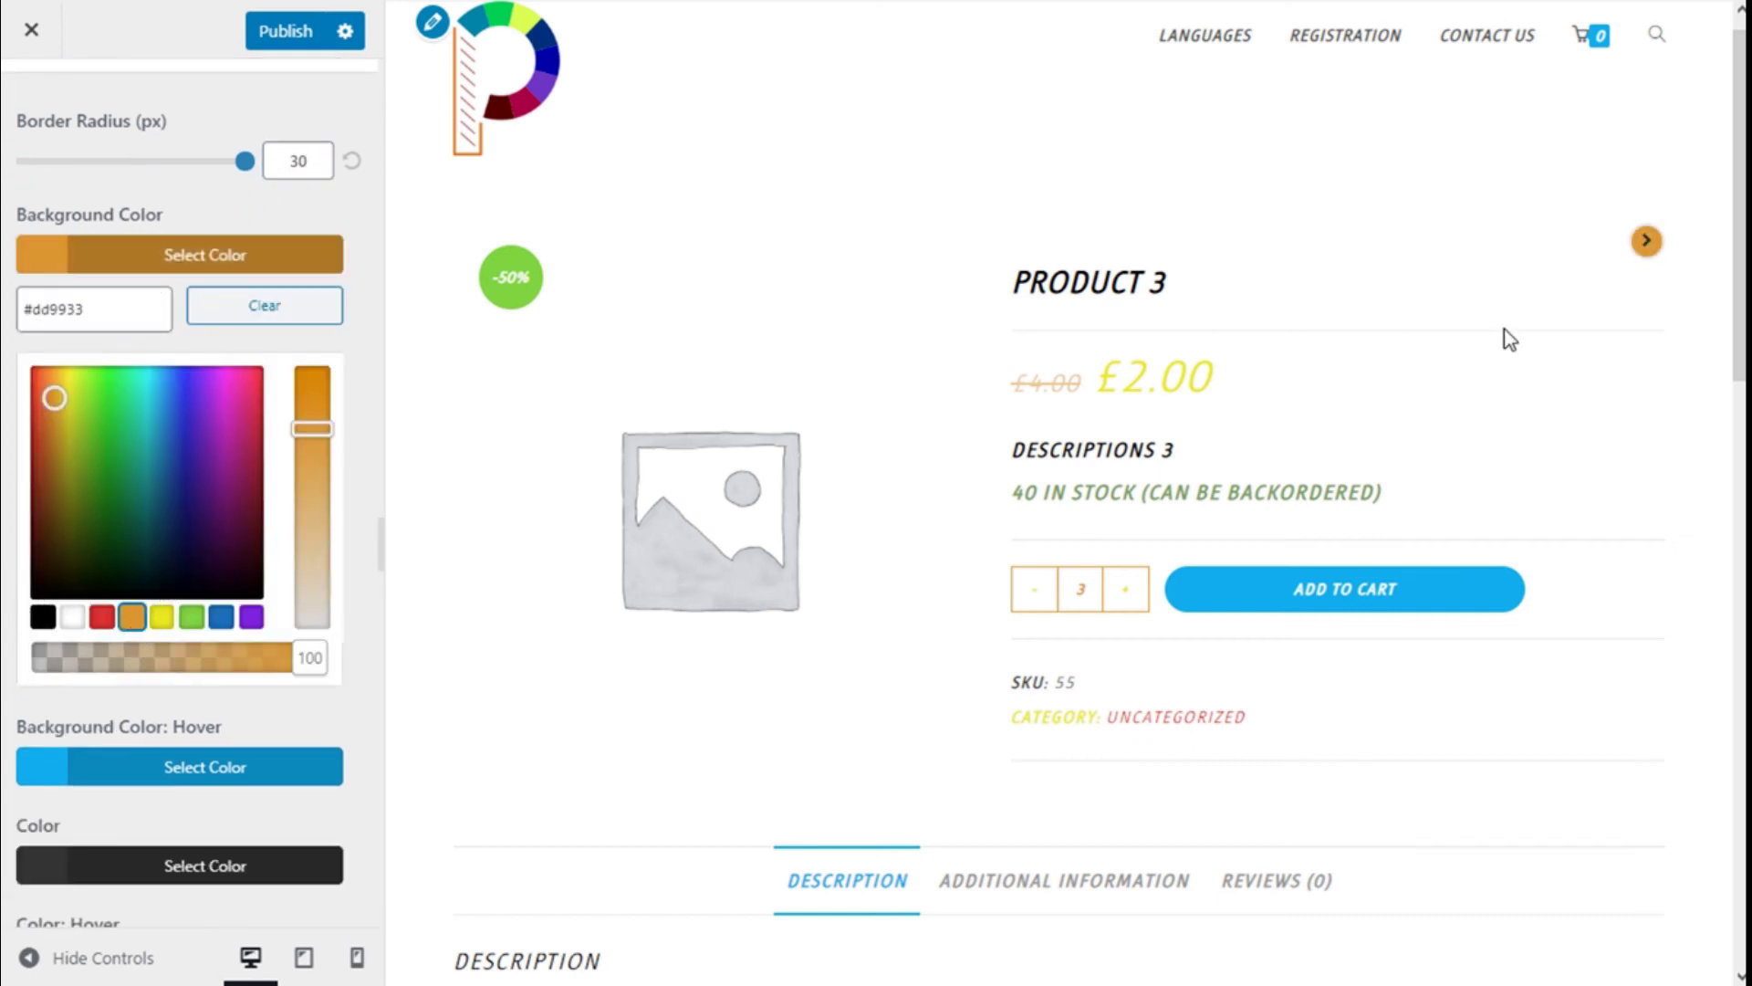
{"action": "left_click", "coordinate": [145, 262]}
{"action": "scroll", "coordinate": [178, 294], "scroll_direction": "down", "scroll_amount": 15}
{"action": "scroll", "coordinate": [183, 289], "scroll_direction": "down", "scroll_amount": 3}
{"action": "scroll", "coordinate": [186, 301], "scroll_direction": "up", "scroll_amount": 3}
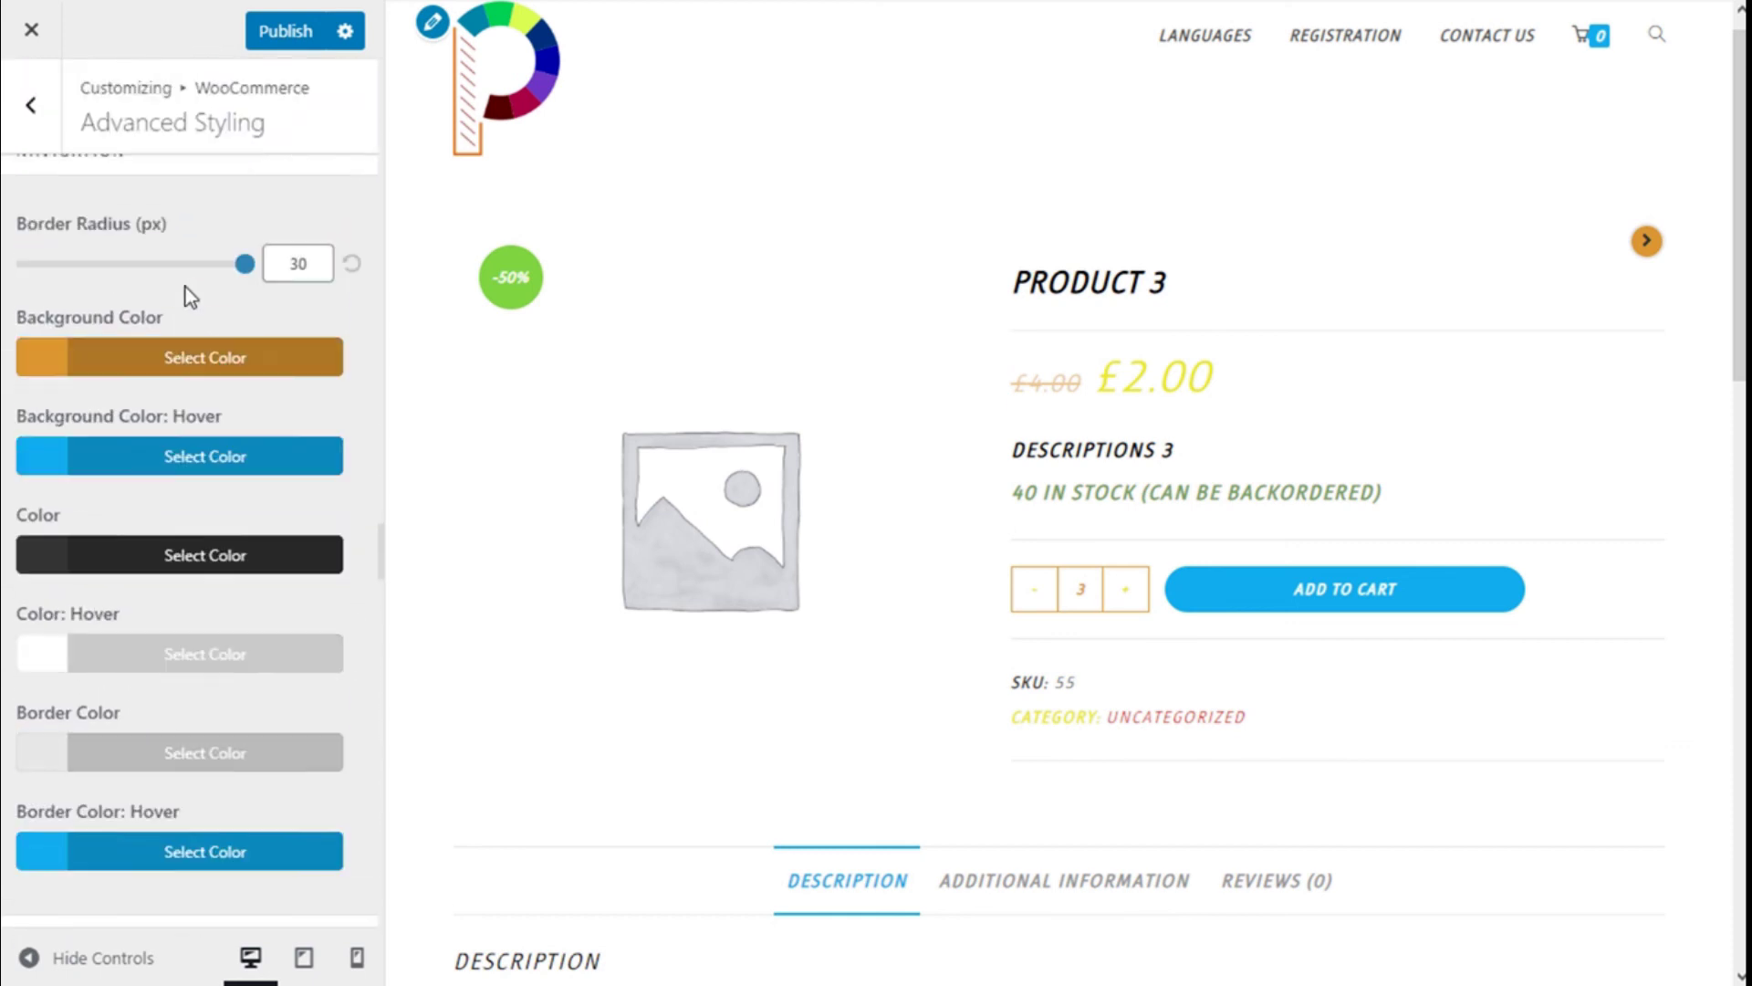
{"action": "scroll", "coordinate": [190, 347], "scroll_direction": "down", "scroll_amount": 2}
{"action": "left_click", "coordinate": [173, 354]}
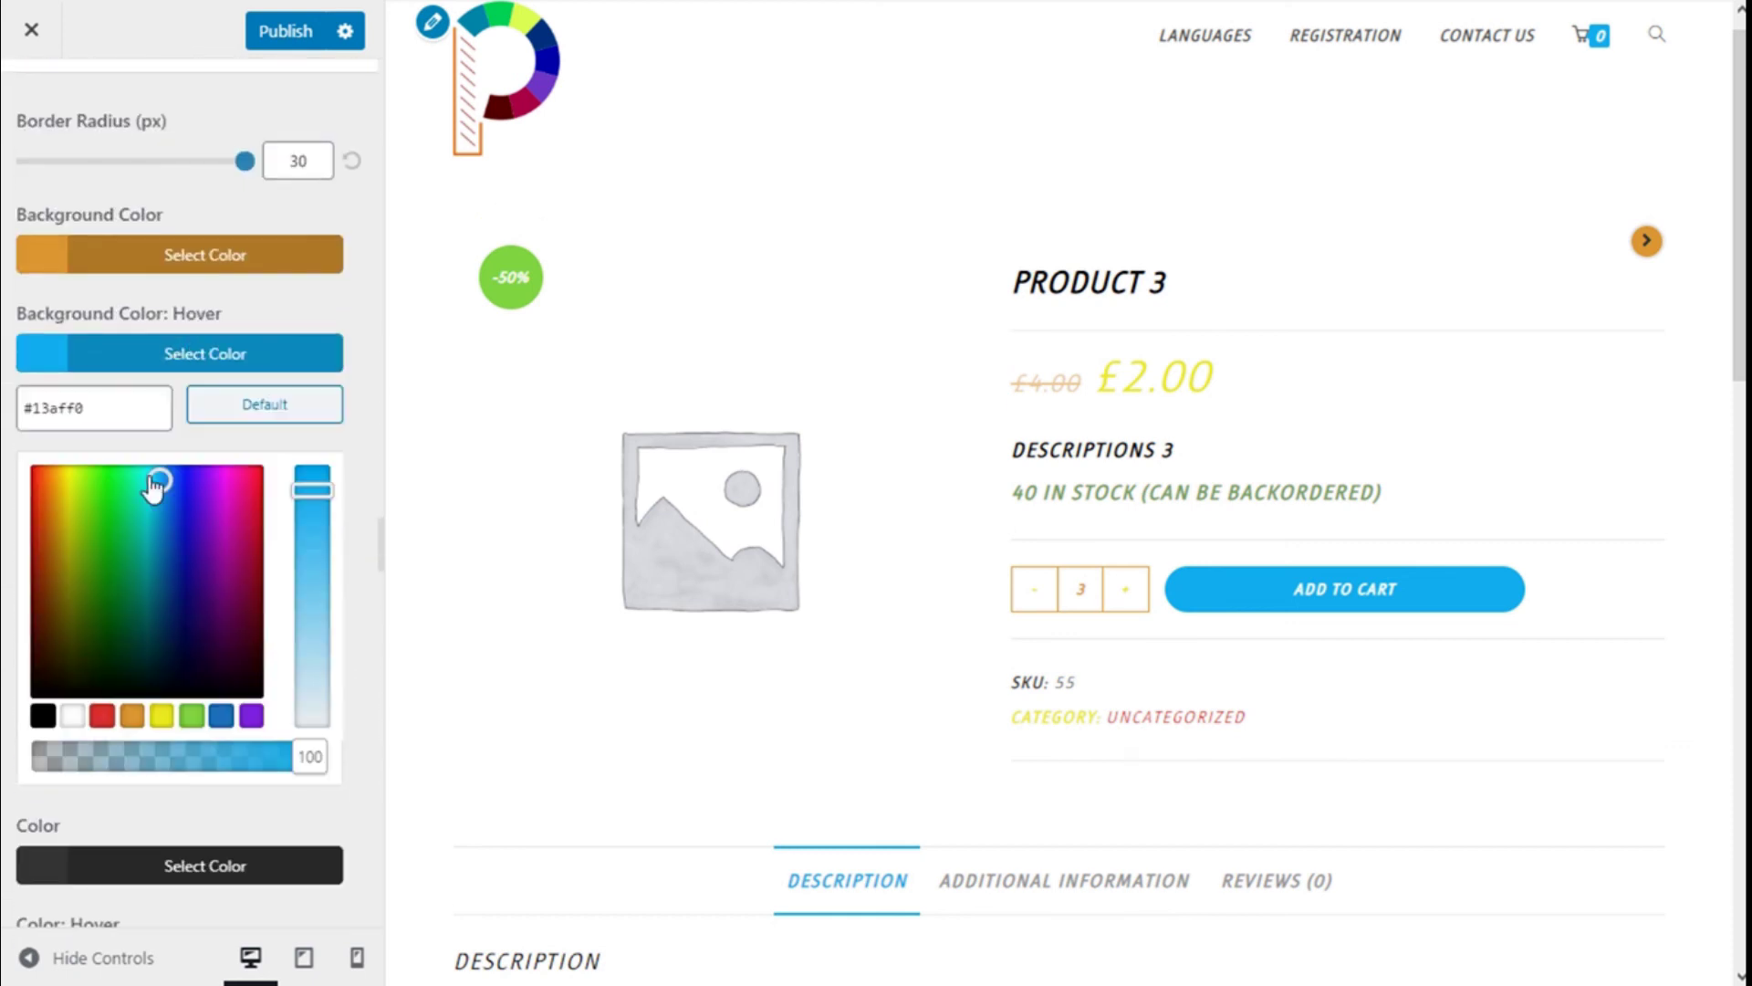
{"action": "left_click", "coordinate": [194, 718]}
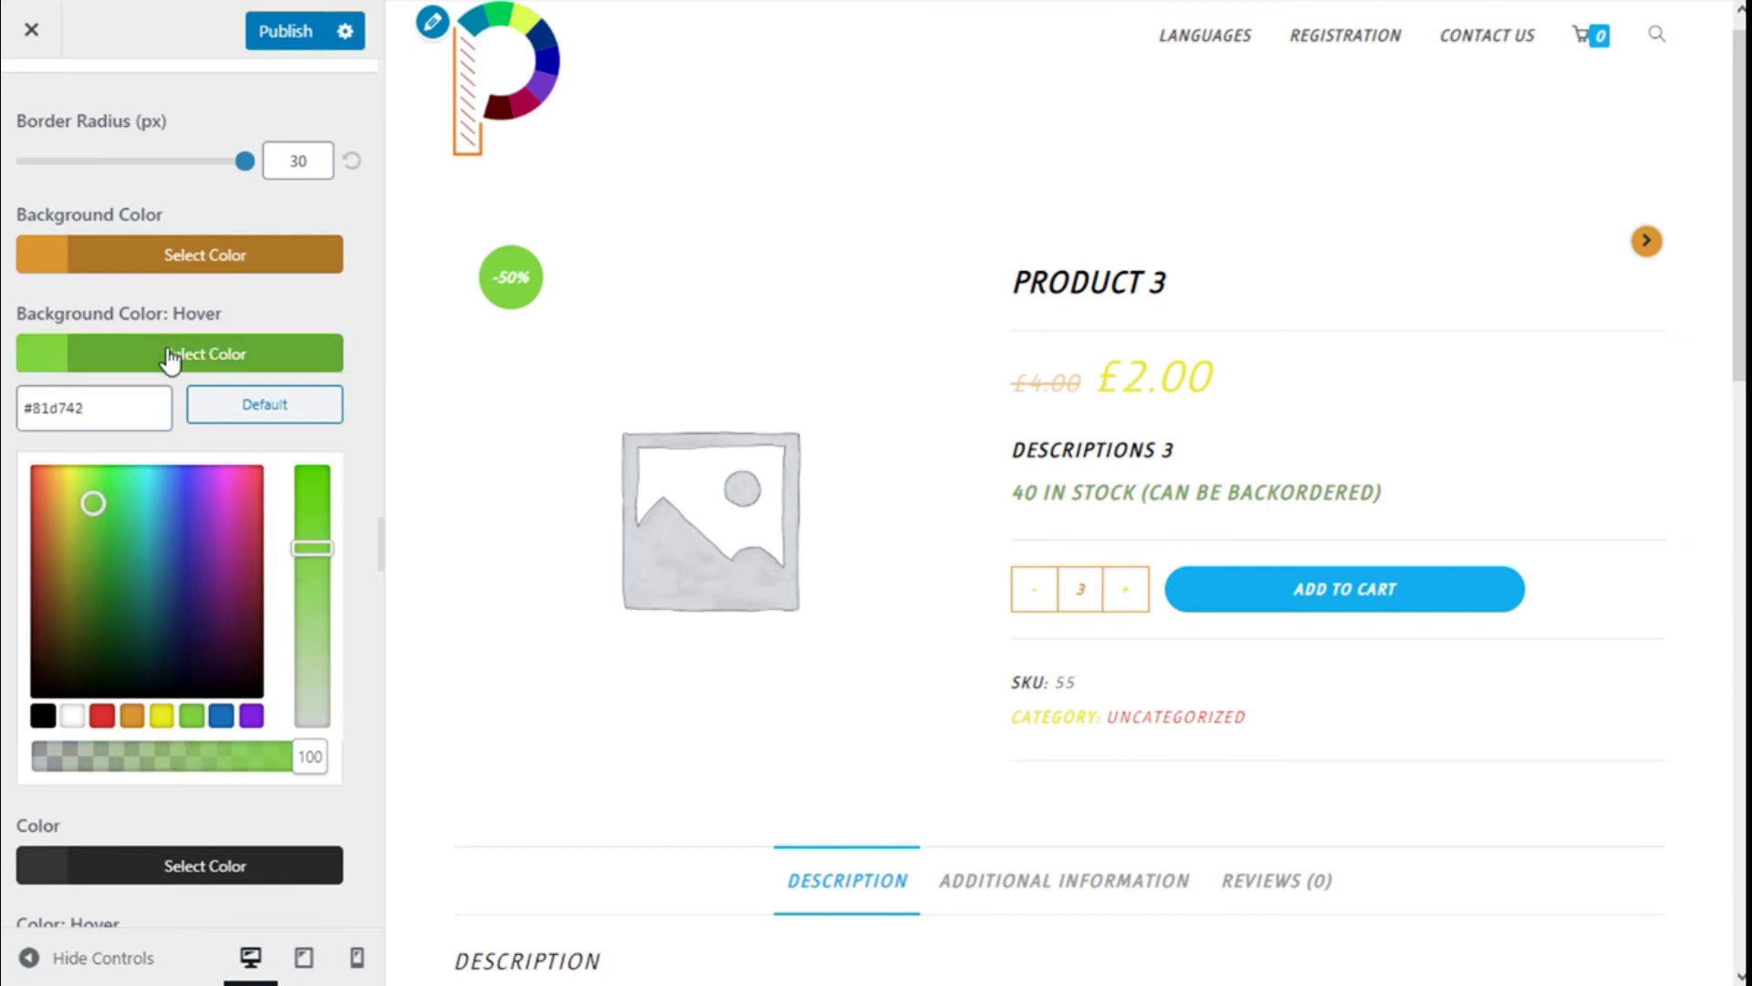
{"action": "left_click", "coordinate": [172, 358]}
Make the navigation arrow white, turning blue on hover
{"action": "left_click", "coordinate": [197, 453]}
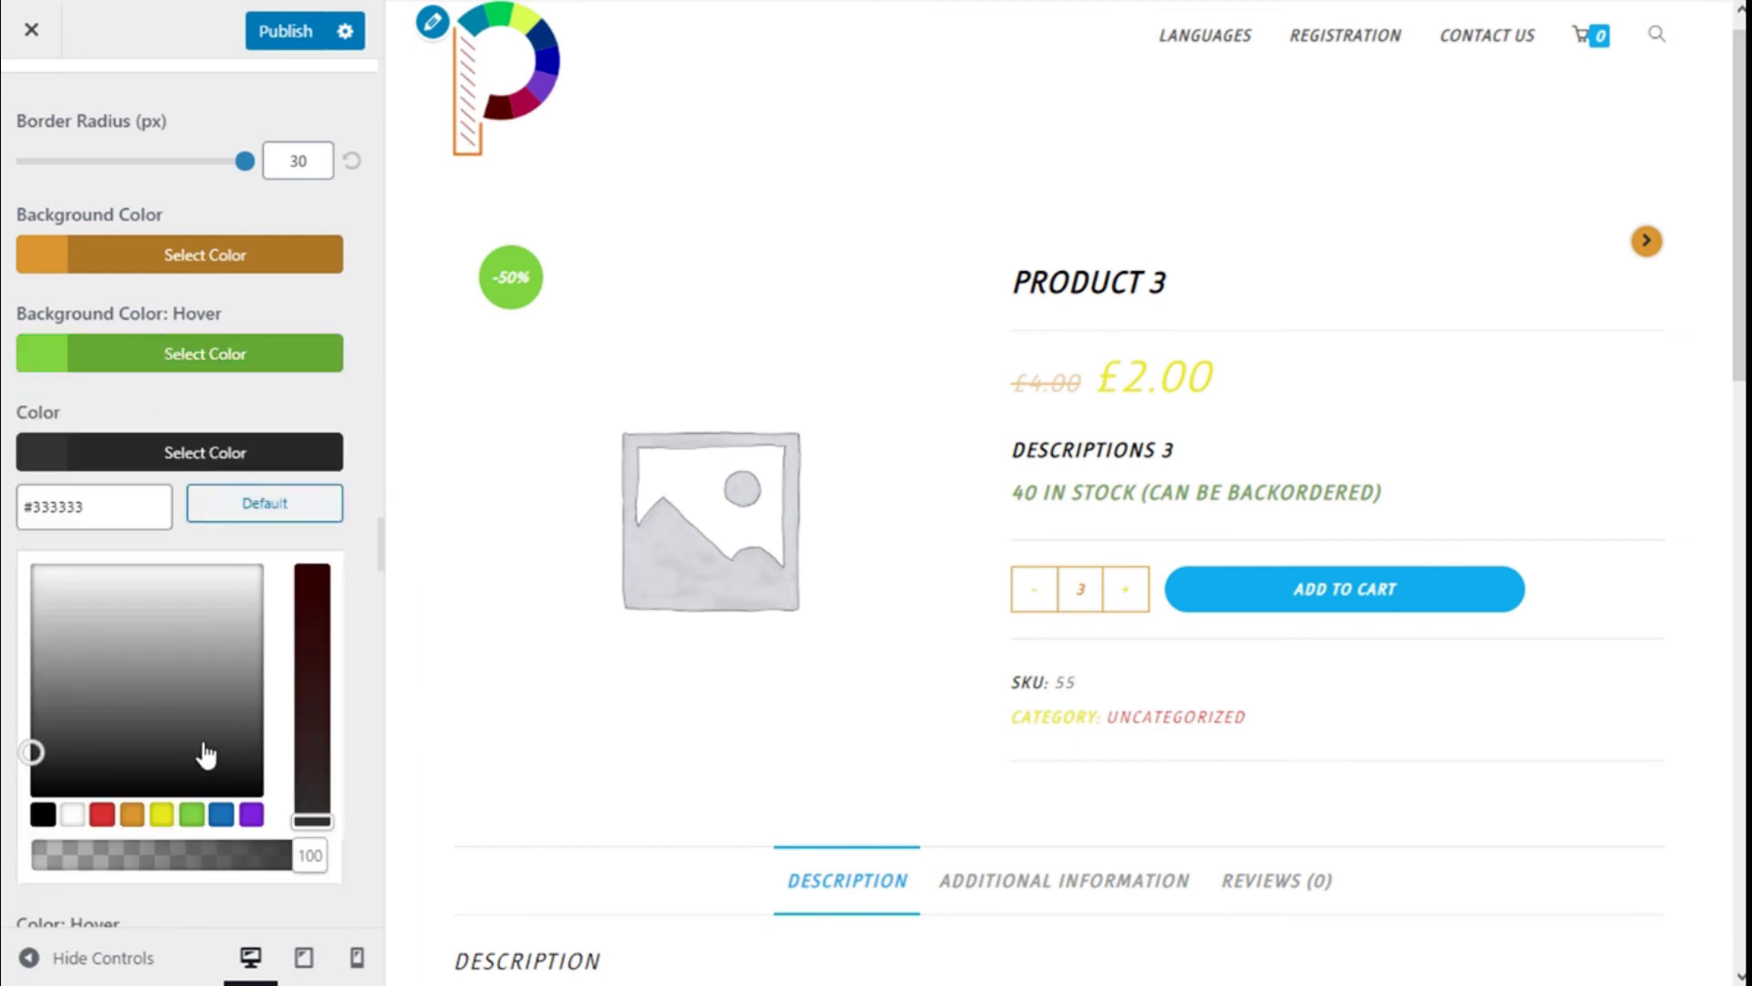
{"action": "left_click", "coordinate": [72, 814]}
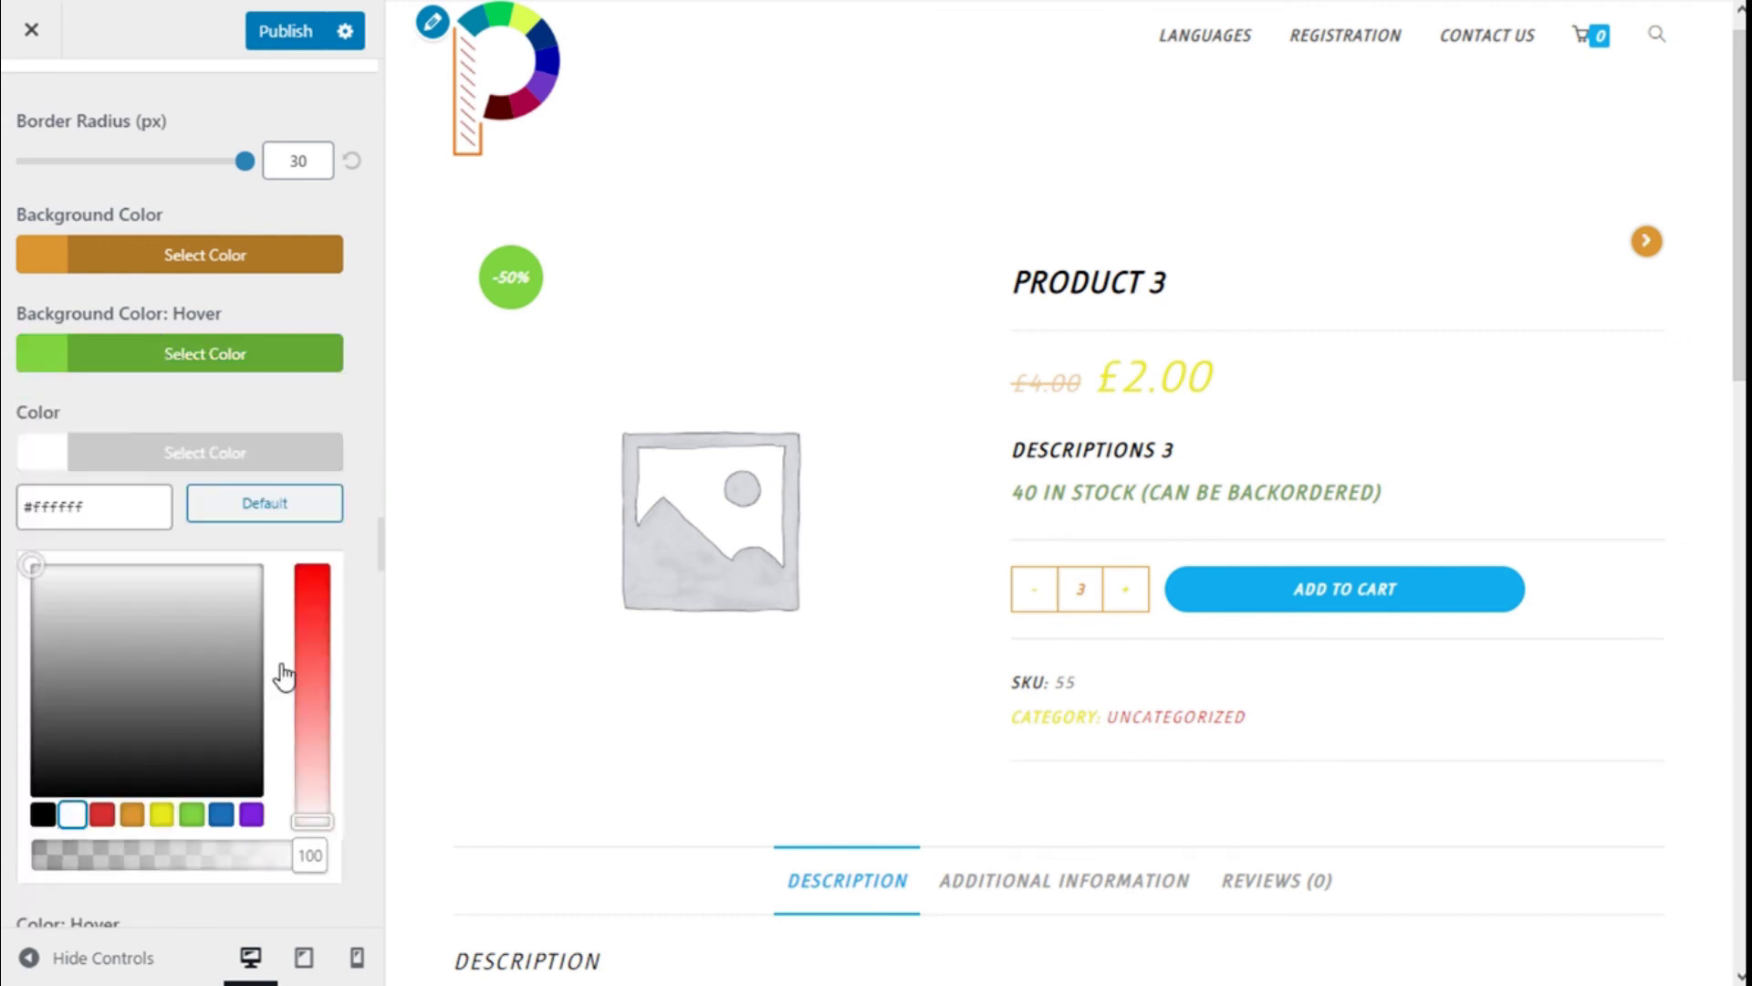
{"action": "left_click", "coordinate": [170, 478]}
{"action": "scroll", "coordinate": [160, 474], "scroll_direction": "down", "scroll_amount": 2}
{"action": "left_click", "coordinate": [163, 461]}
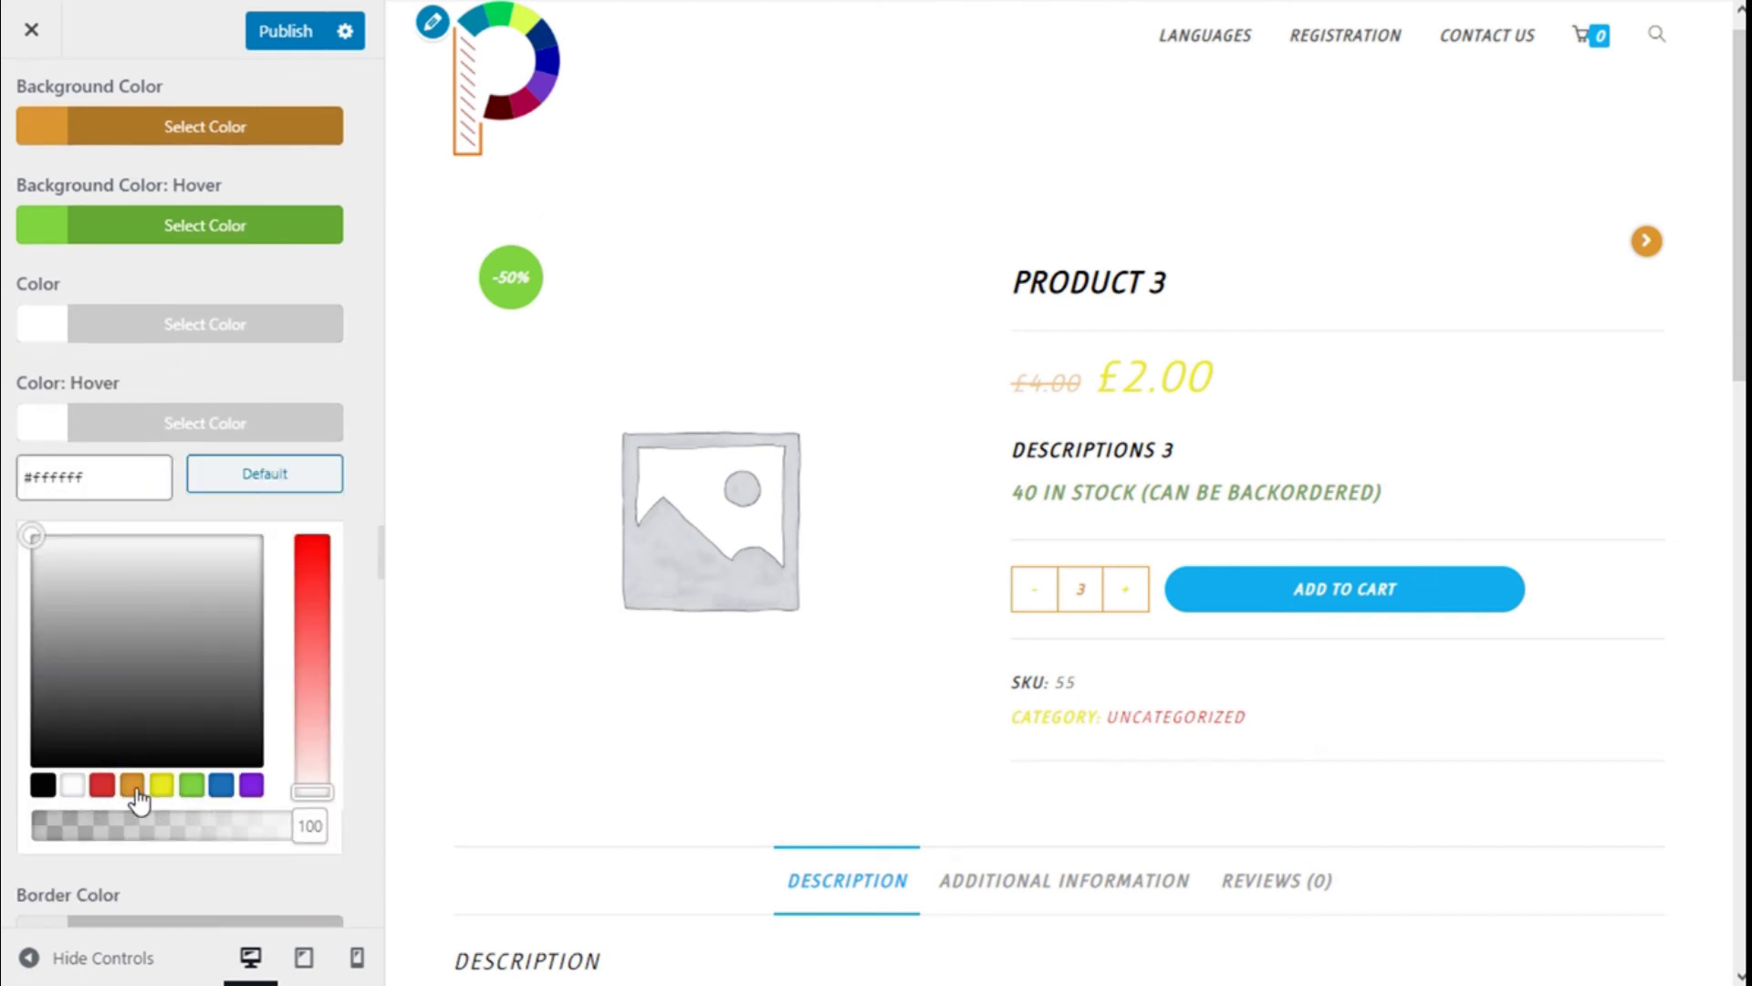
{"action": "left_click", "coordinate": [221, 785]}
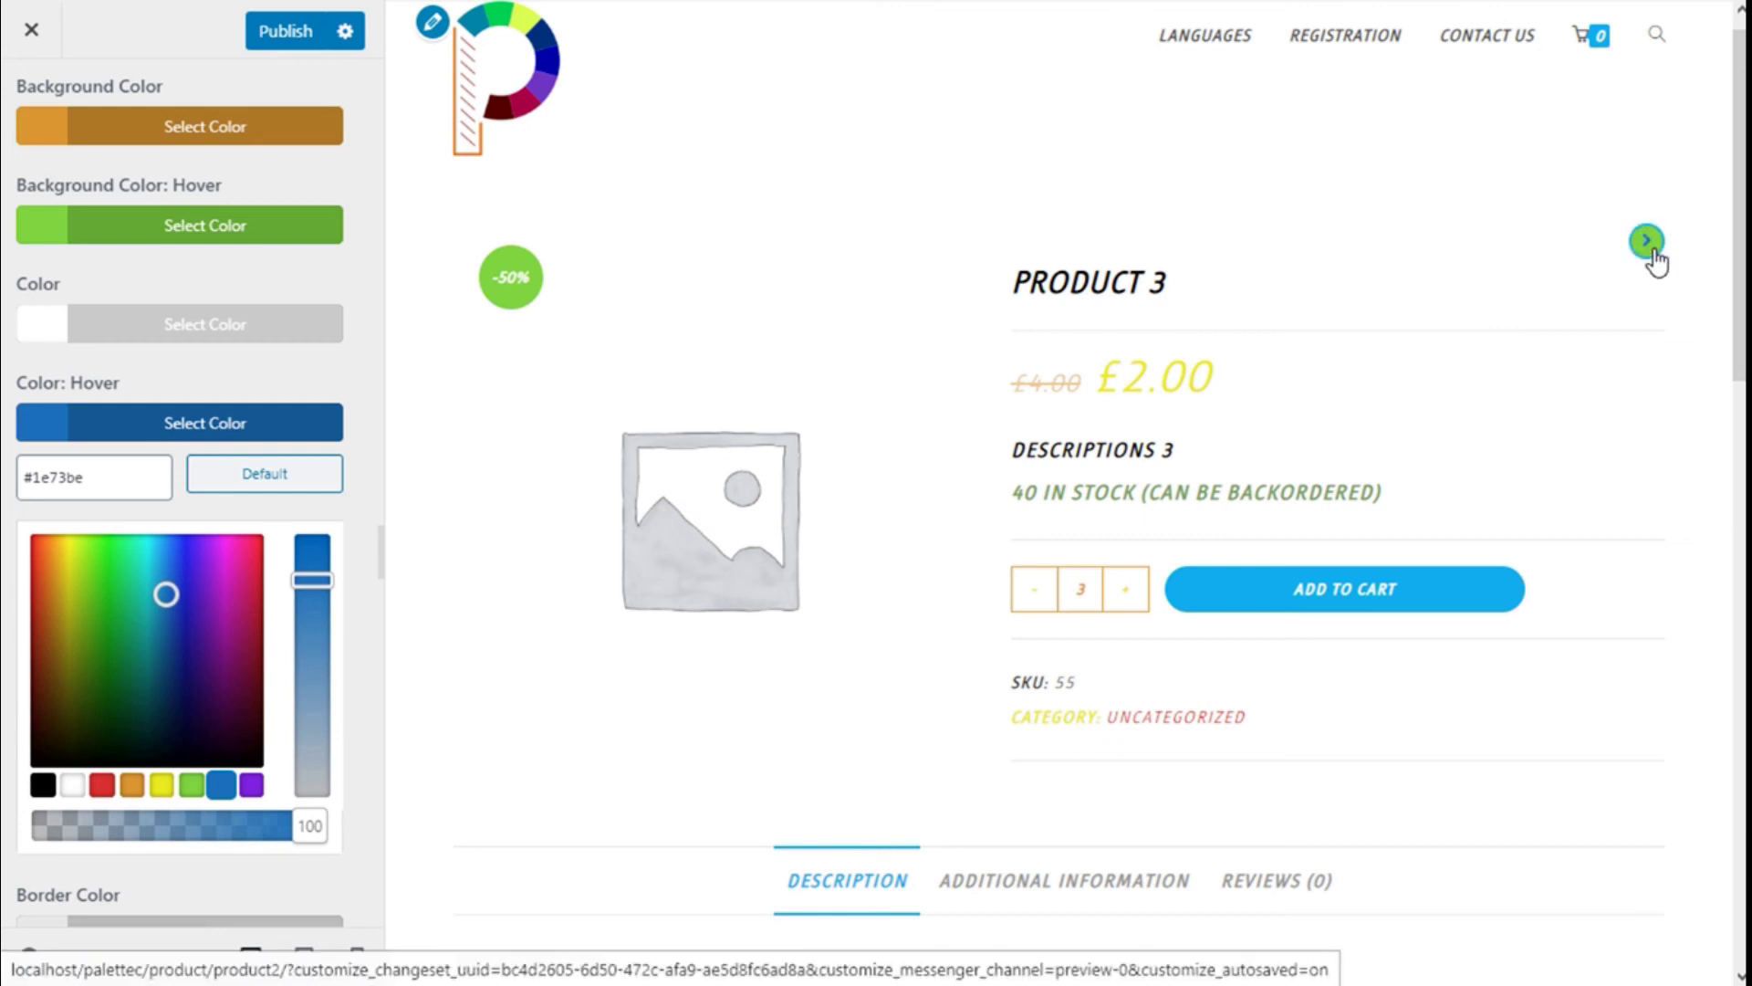
{"action": "left_click", "coordinate": [193, 438]}
Set the navigation border to blue, turning red on hover
{"action": "scroll", "coordinate": [192, 452], "scroll_direction": "up", "scroll_amount": 2}
{"action": "scroll", "coordinate": [190, 461], "scroll_direction": "down", "scroll_amount": 3}
{"action": "scroll", "coordinate": [194, 464], "scroll_direction": "up", "scroll_amount": 1}
{"action": "left_click", "coordinate": [200, 536]}
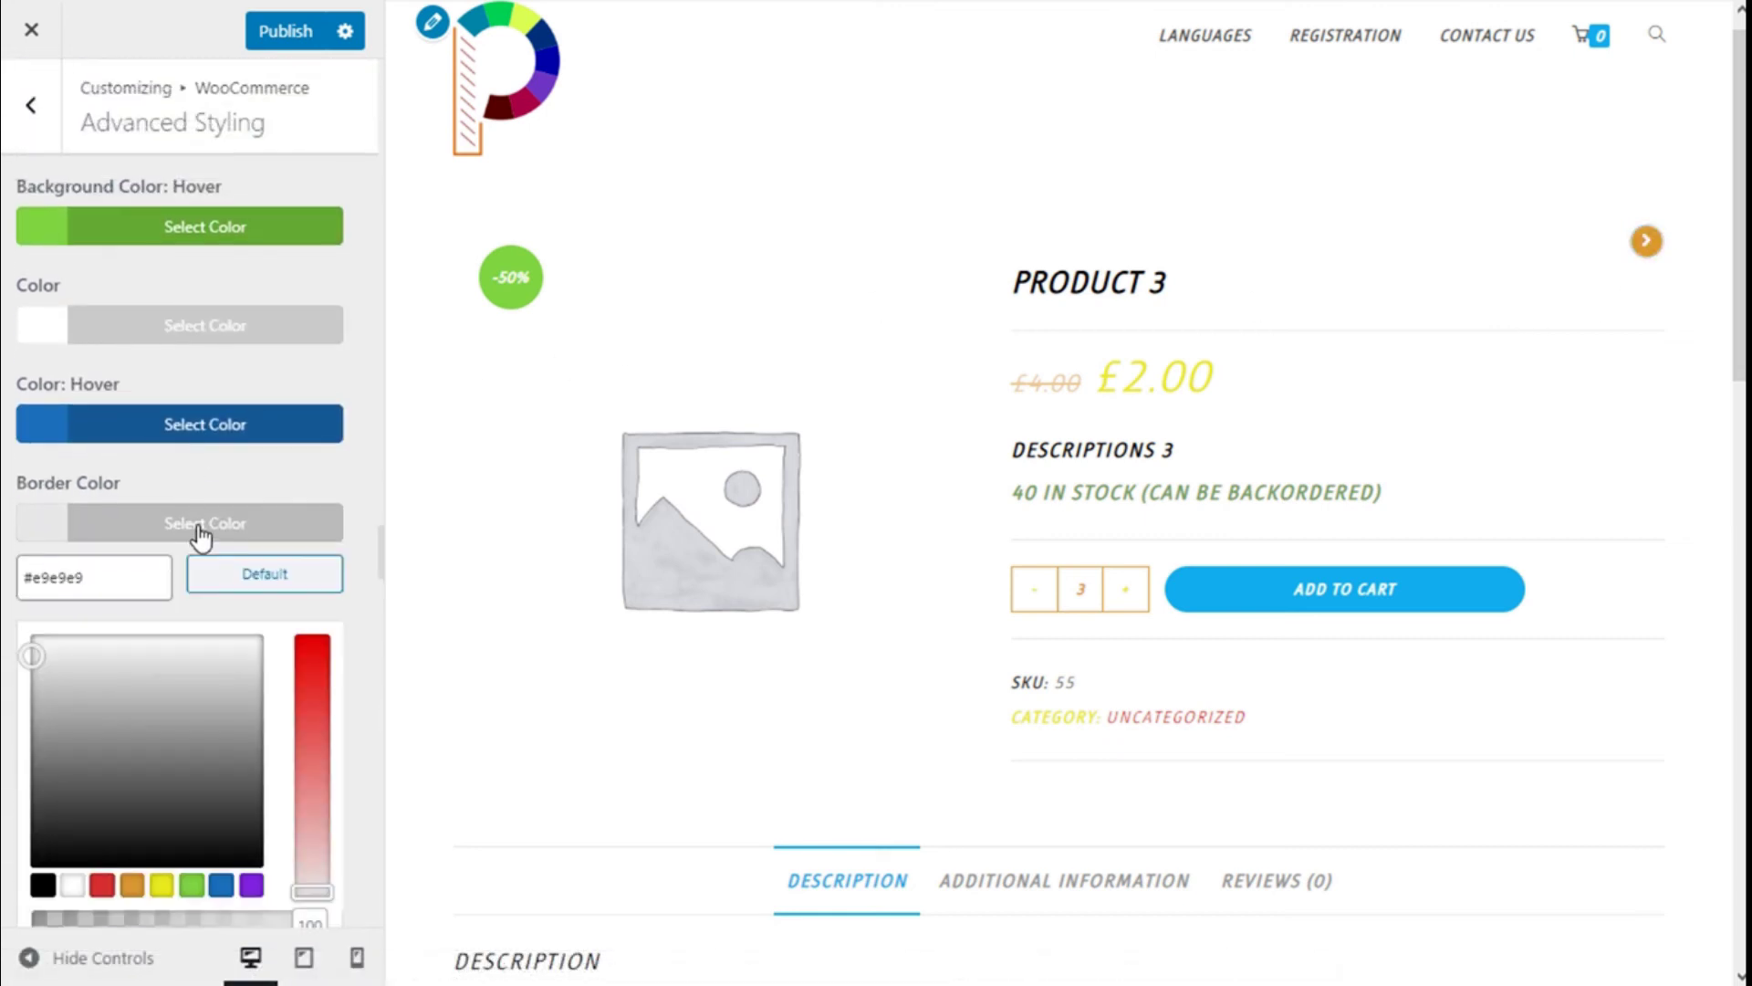
{"action": "left_click", "coordinate": [223, 888]}
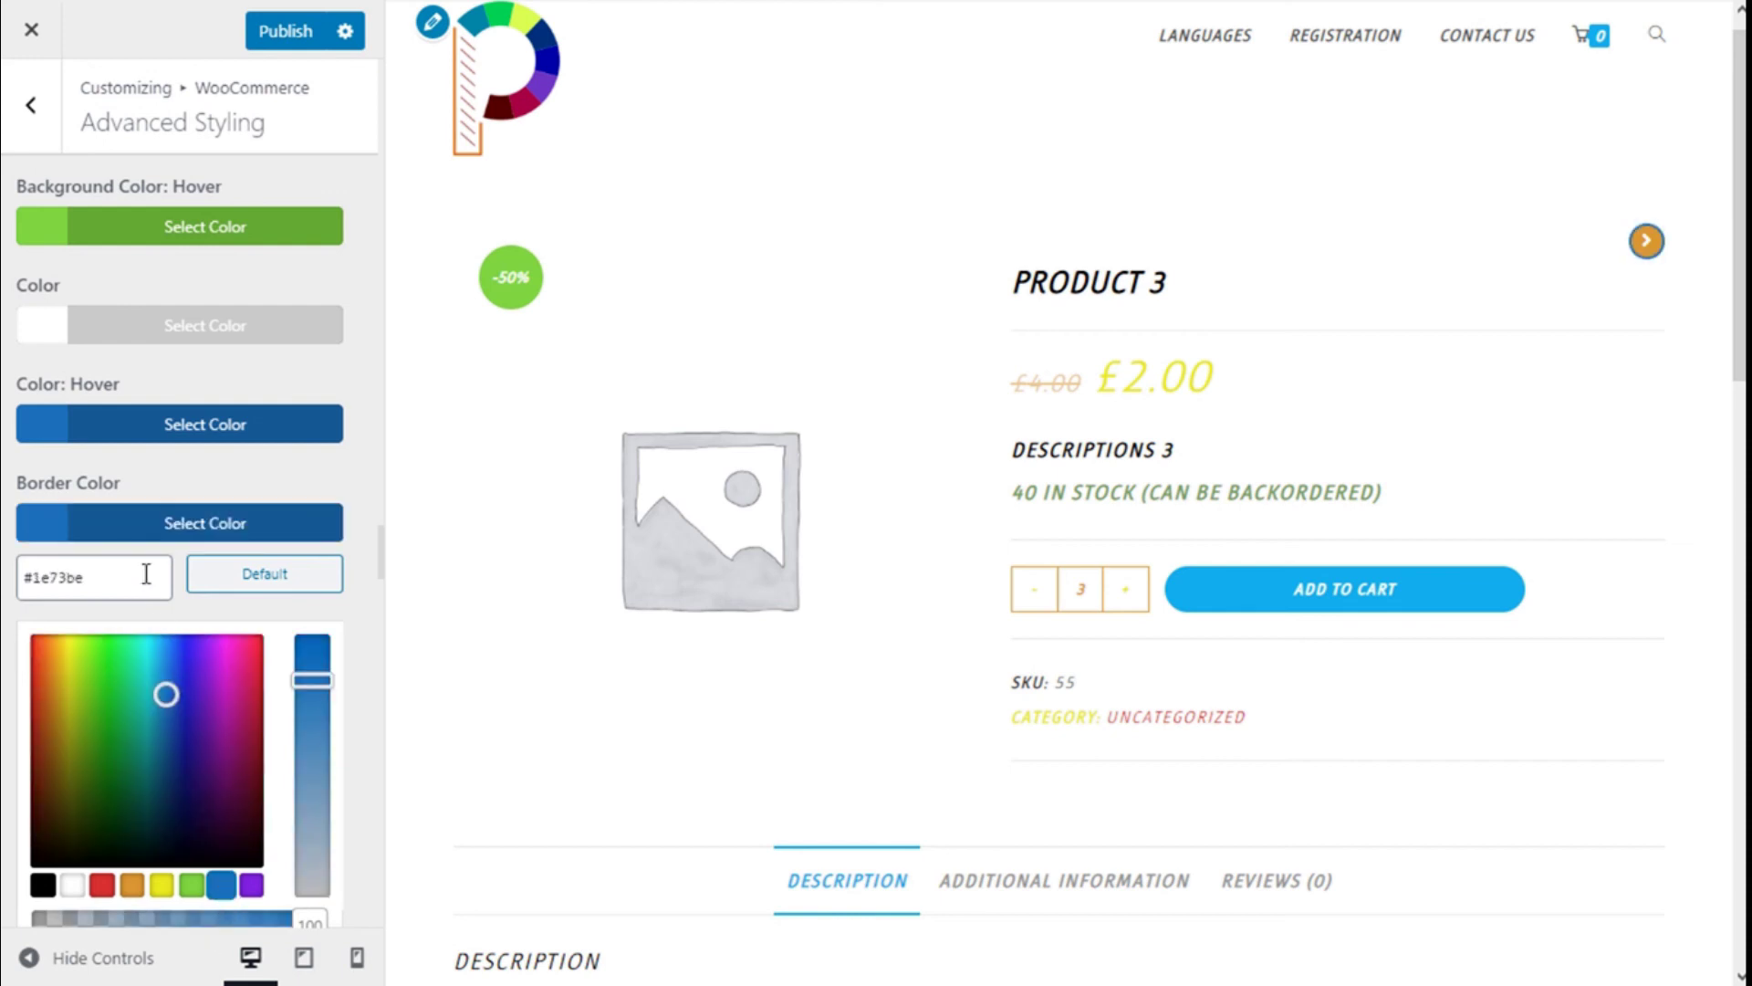
{"action": "left_click", "coordinate": [157, 538]}
{"action": "left_click", "coordinate": [153, 628]}
{"action": "scroll", "coordinate": [160, 844], "scroll_direction": "down", "scroll_amount": 3}
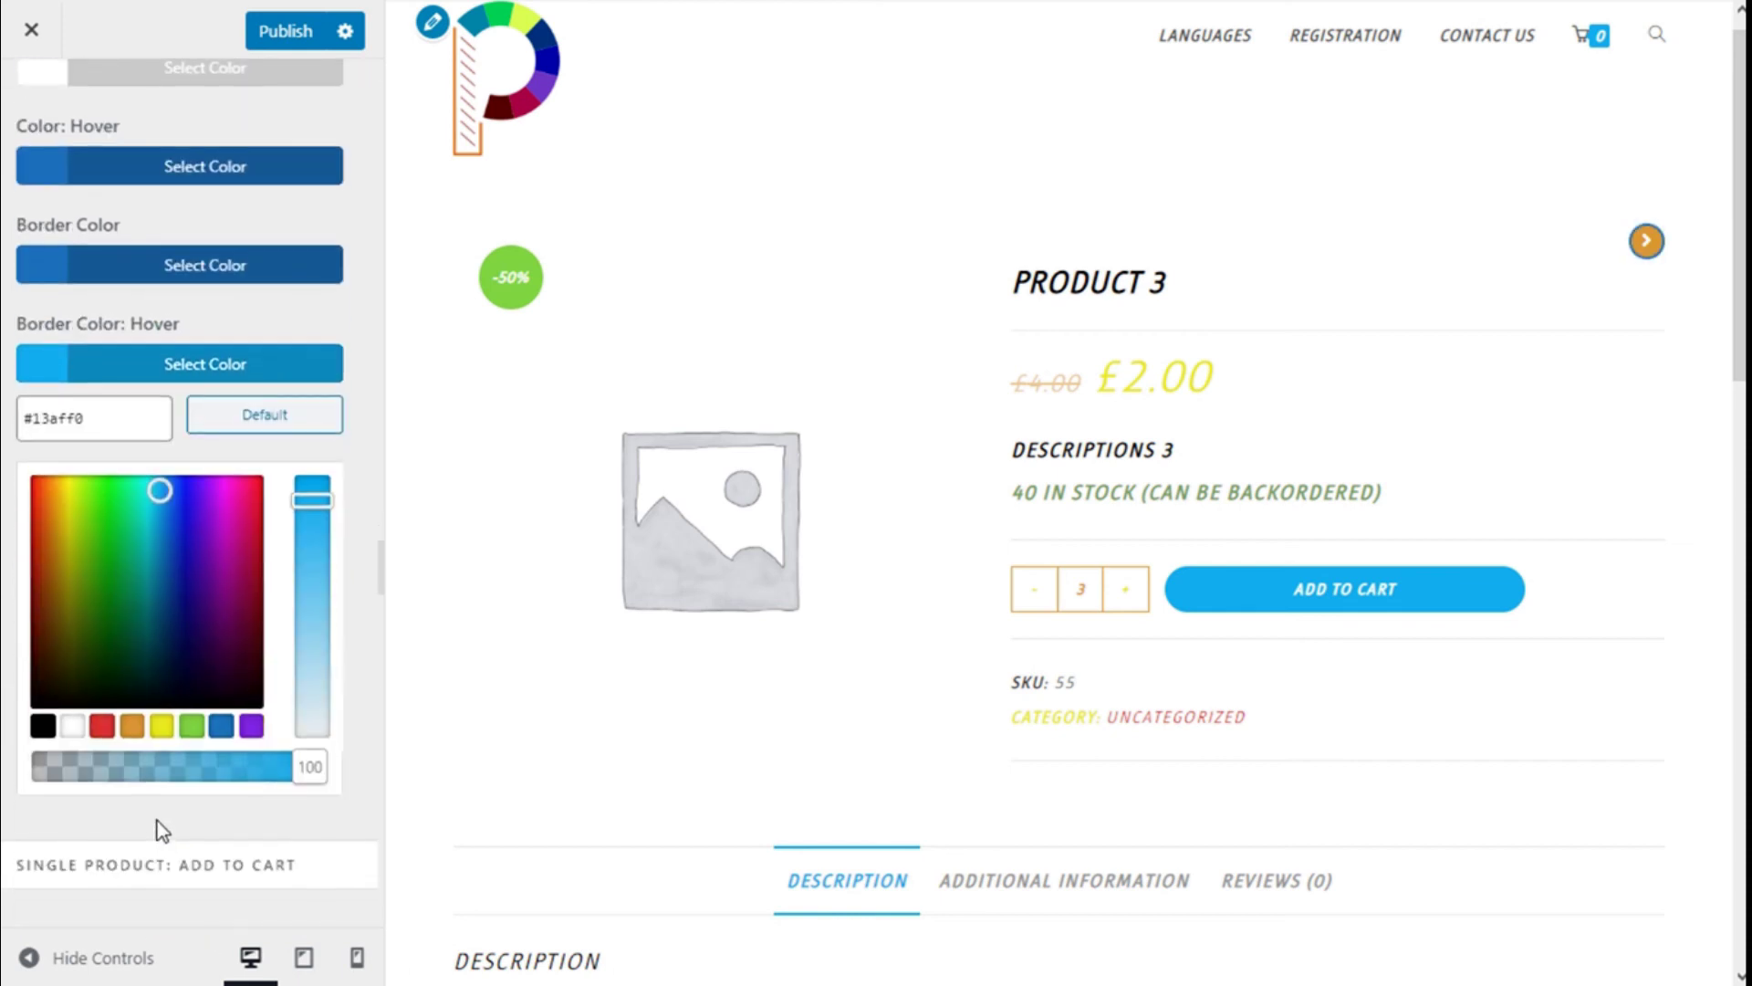
{"action": "left_click", "coordinate": [102, 726]}
{"action": "left_click", "coordinate": [171, 376]}
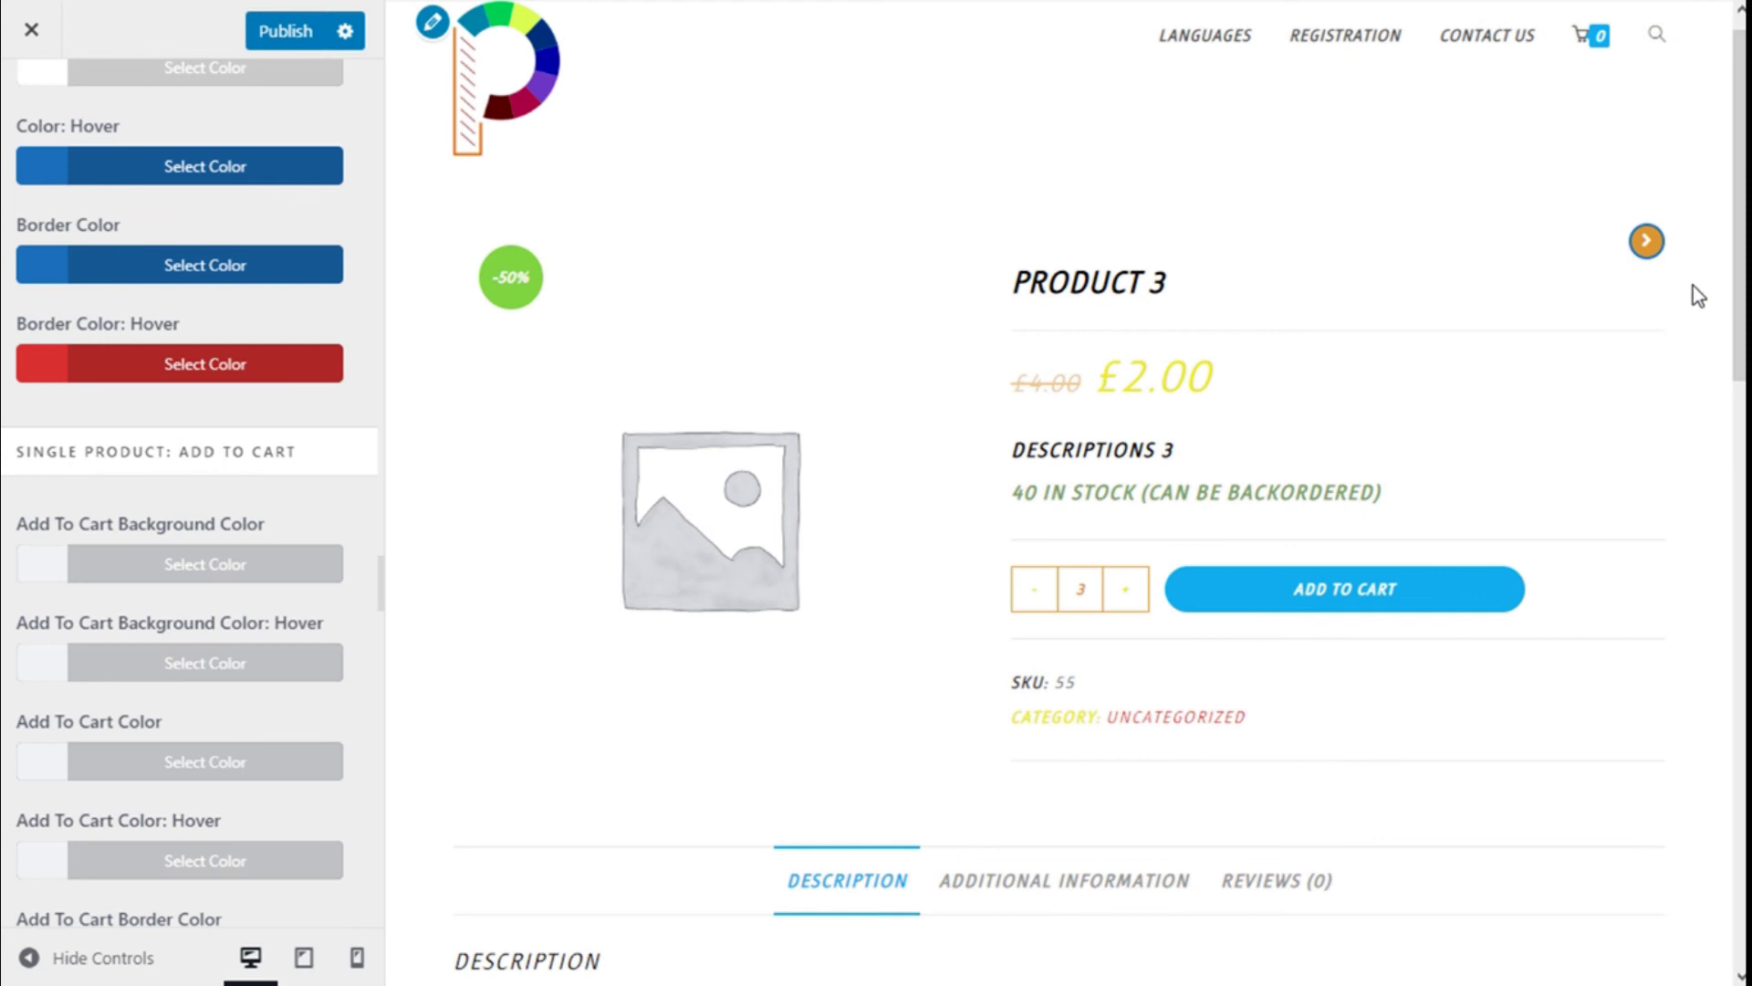
Make the Add to Cart button background red, turning yellow on hover
{"action": "scroll", "coordinate": [348, 319], "scroll_direction": "down", "scroll_amount": 1}
{"action": "scroll", "coordinate": [348, 318], "scroll_direction": "down", "scroll_amount": 3}
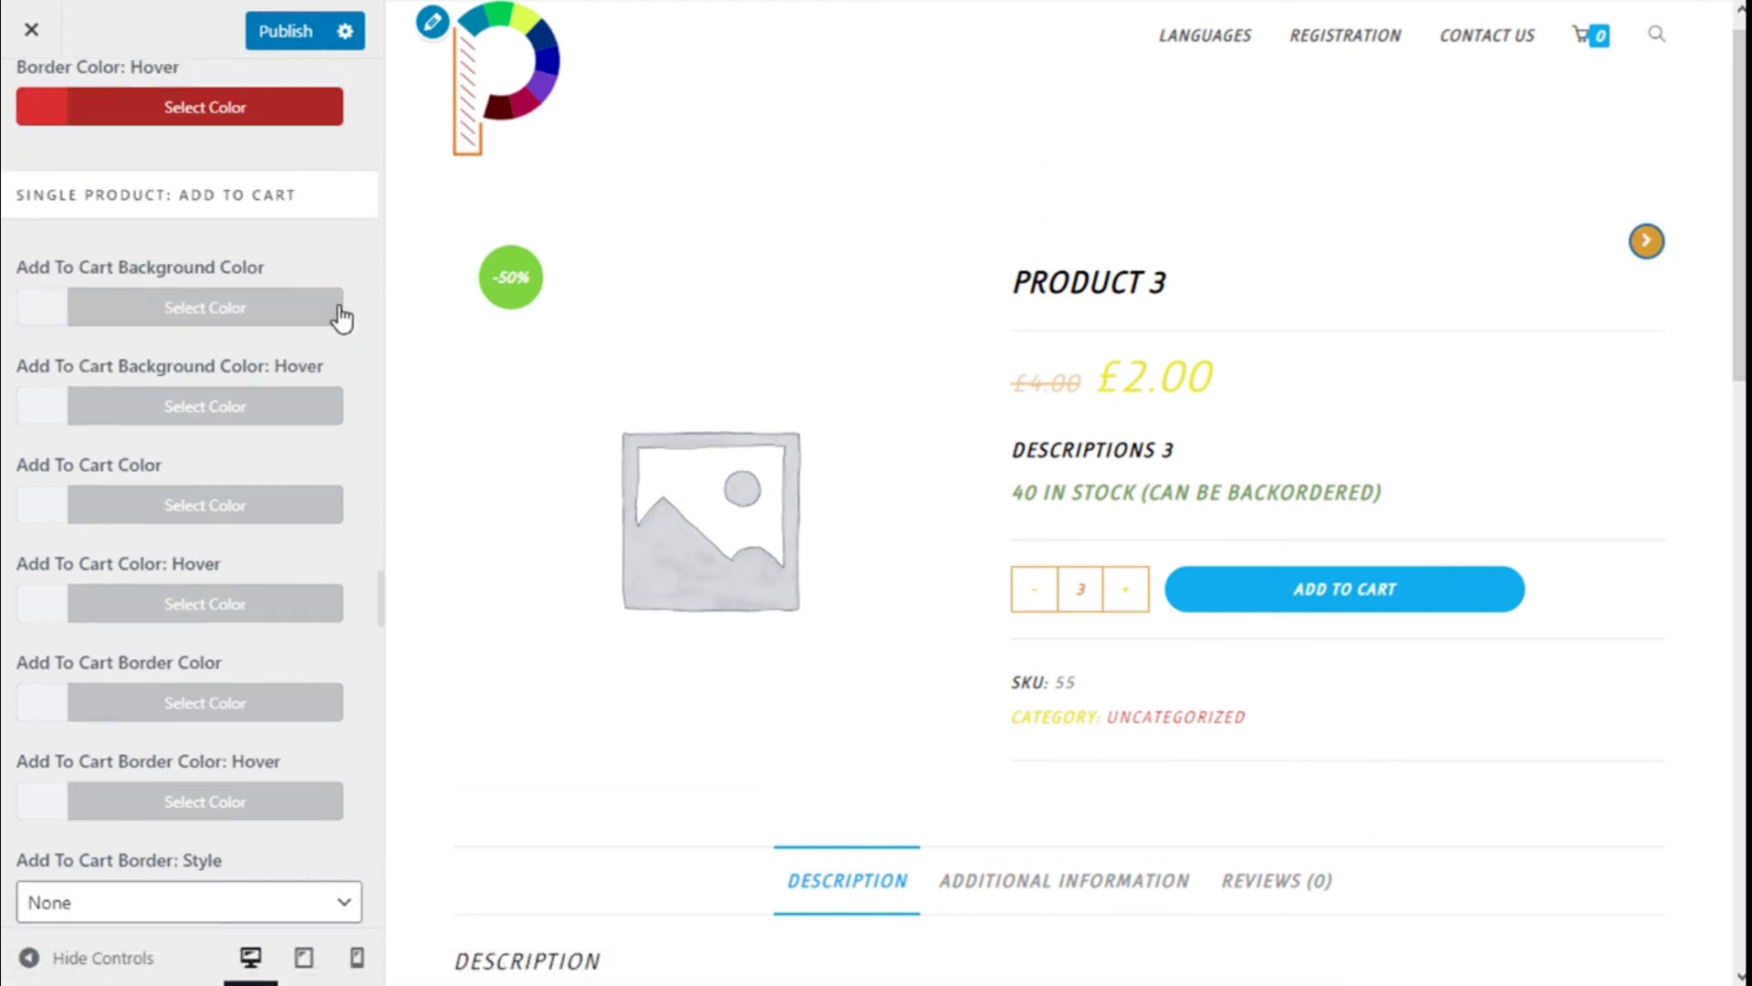
{"action": "scroll", "coordinate": [196, 289], "scroll_direction": "down", "scroll_amount": 2}
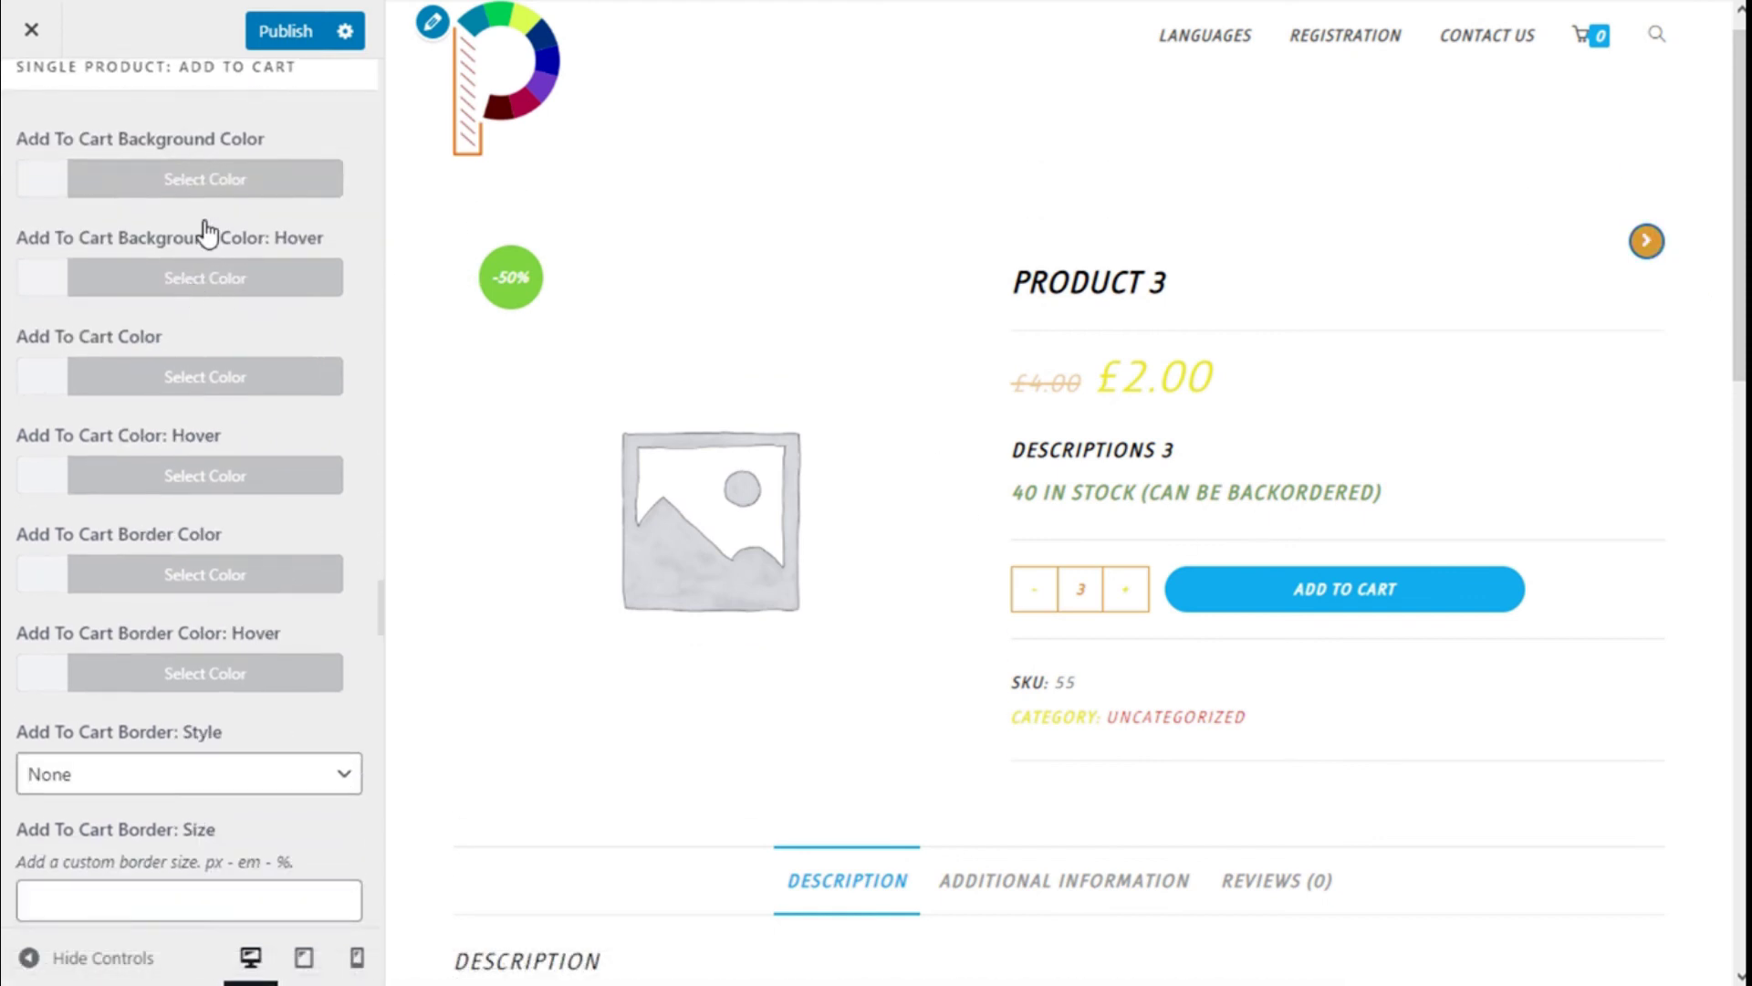
{"action": "left_click", "coordinate": [182, 181]}
{"action": "left_click", "coordinate": [103, 542]}
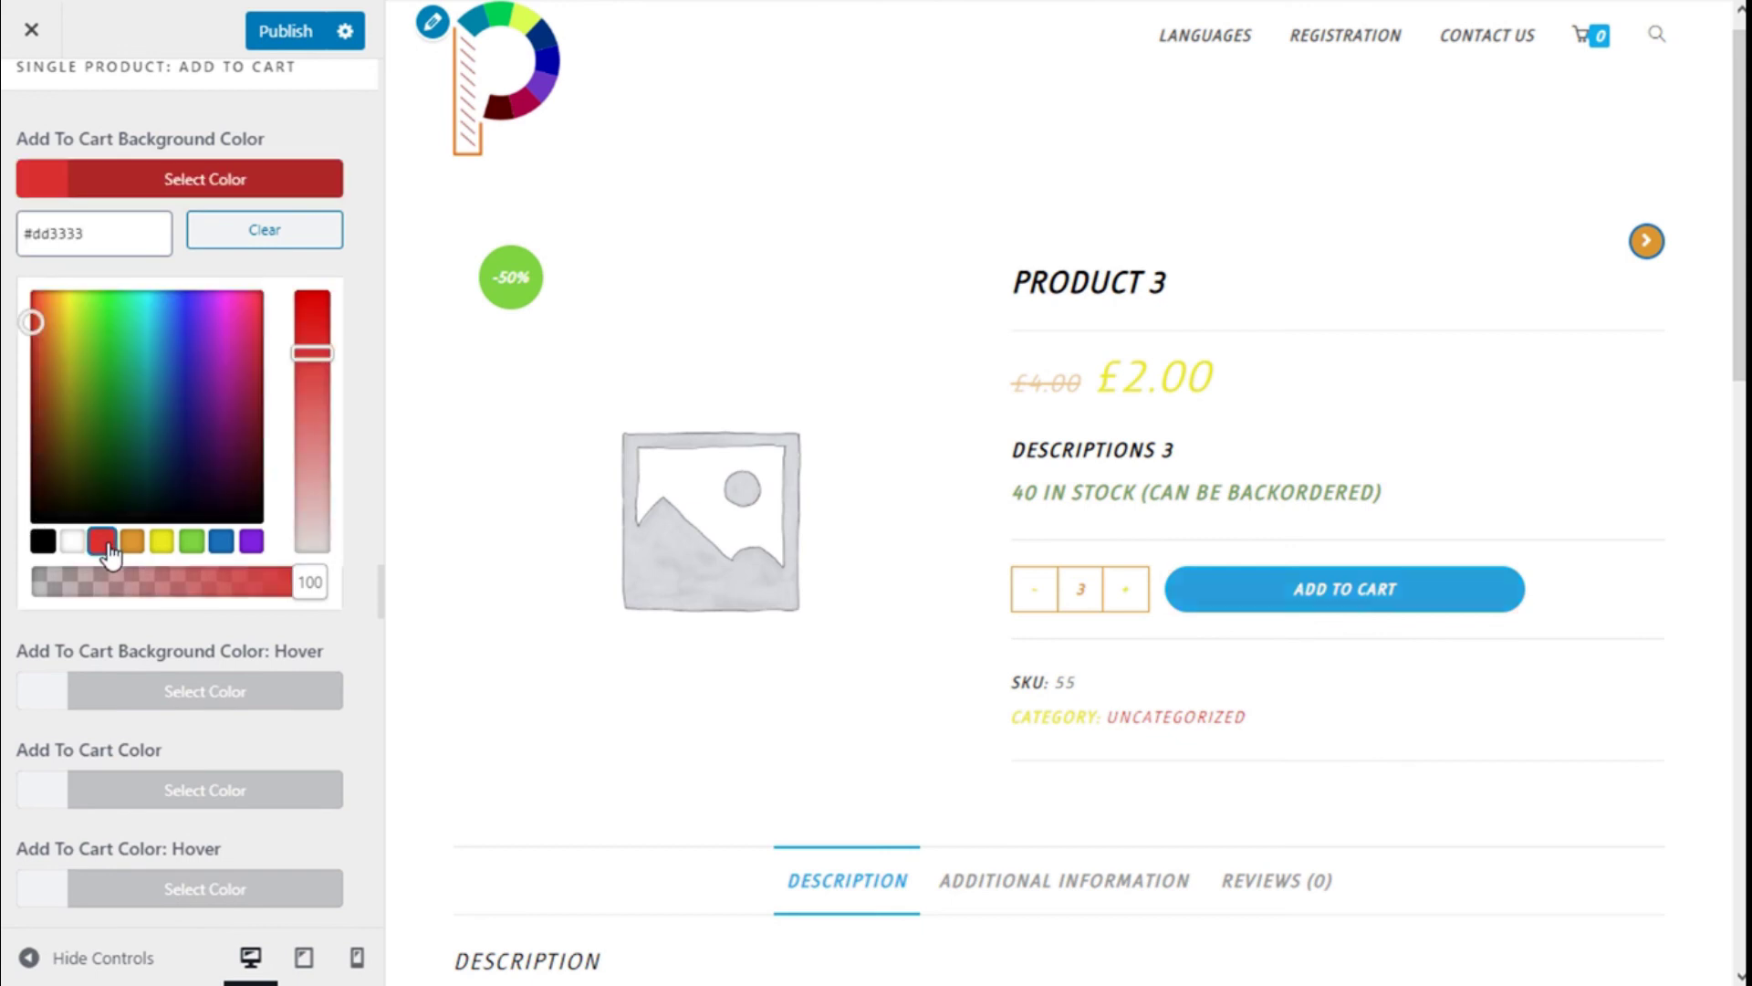
{"action": "left_click", "coordinate": [139, 192]}
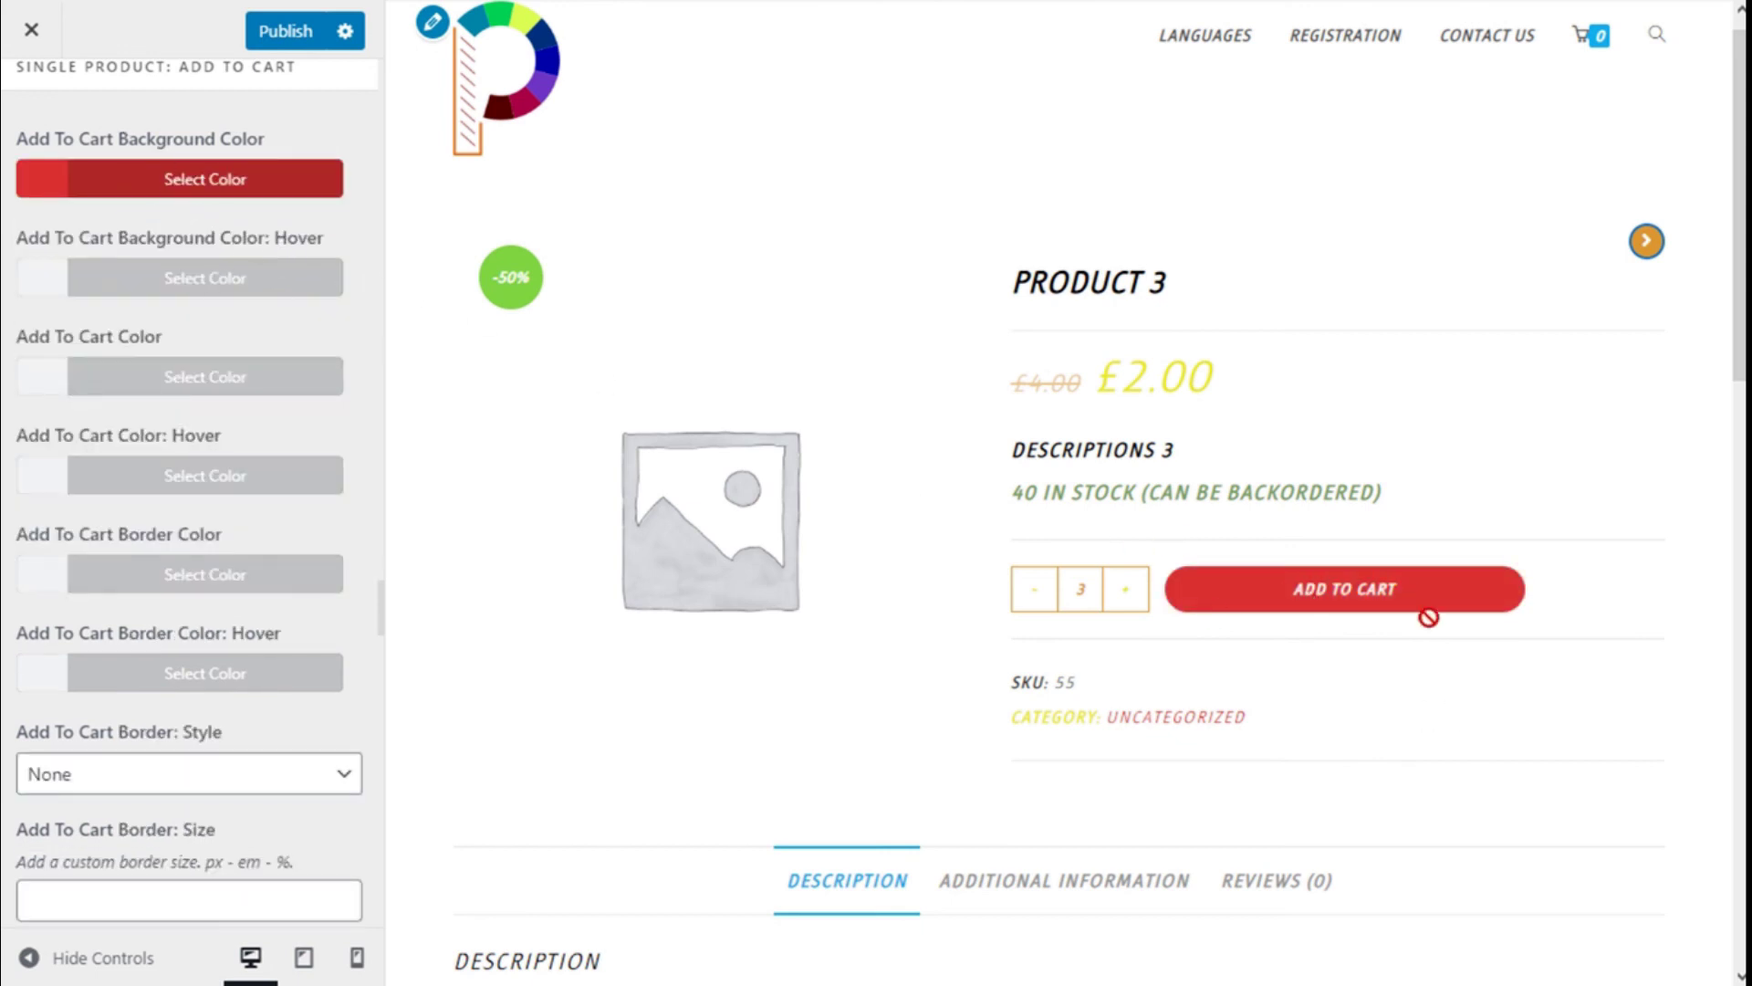
{"action": "scroll", "coordinate": [1126, 501], "scroll_direction": "down", "scroll_amount": 8}
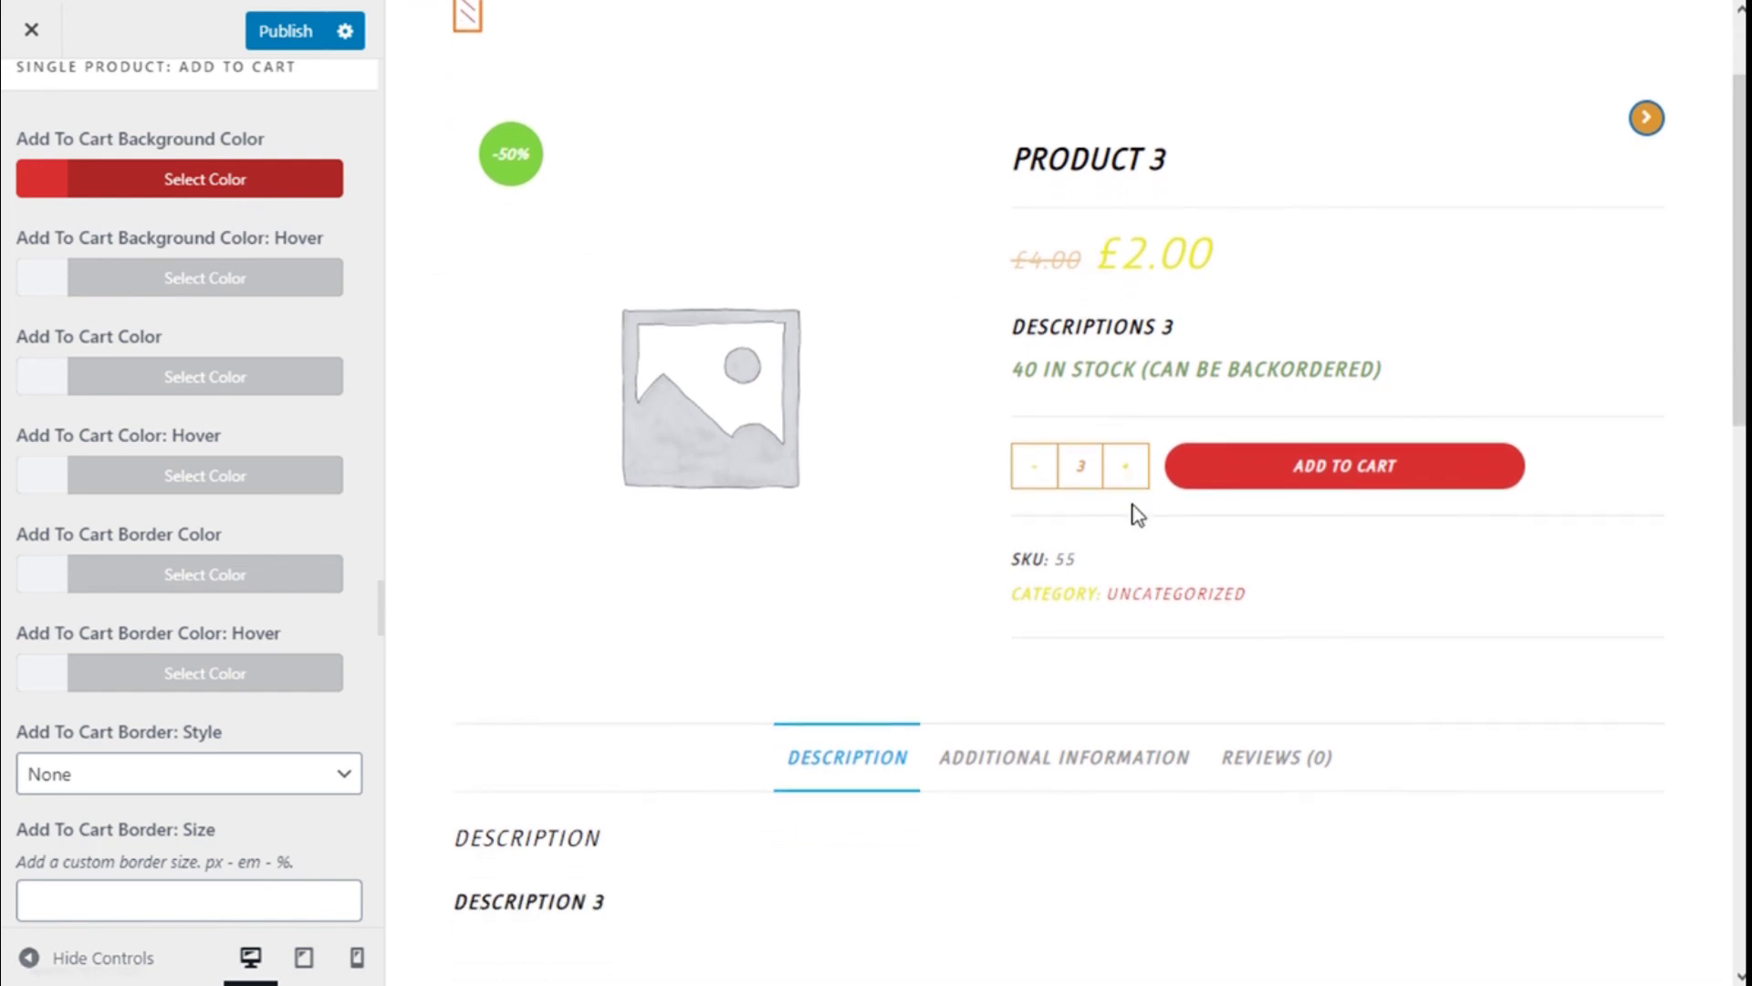
{"action": "scroll", "coordinate": [1139, 517], "scroll_direction": "up", "scroll_amount": 6}
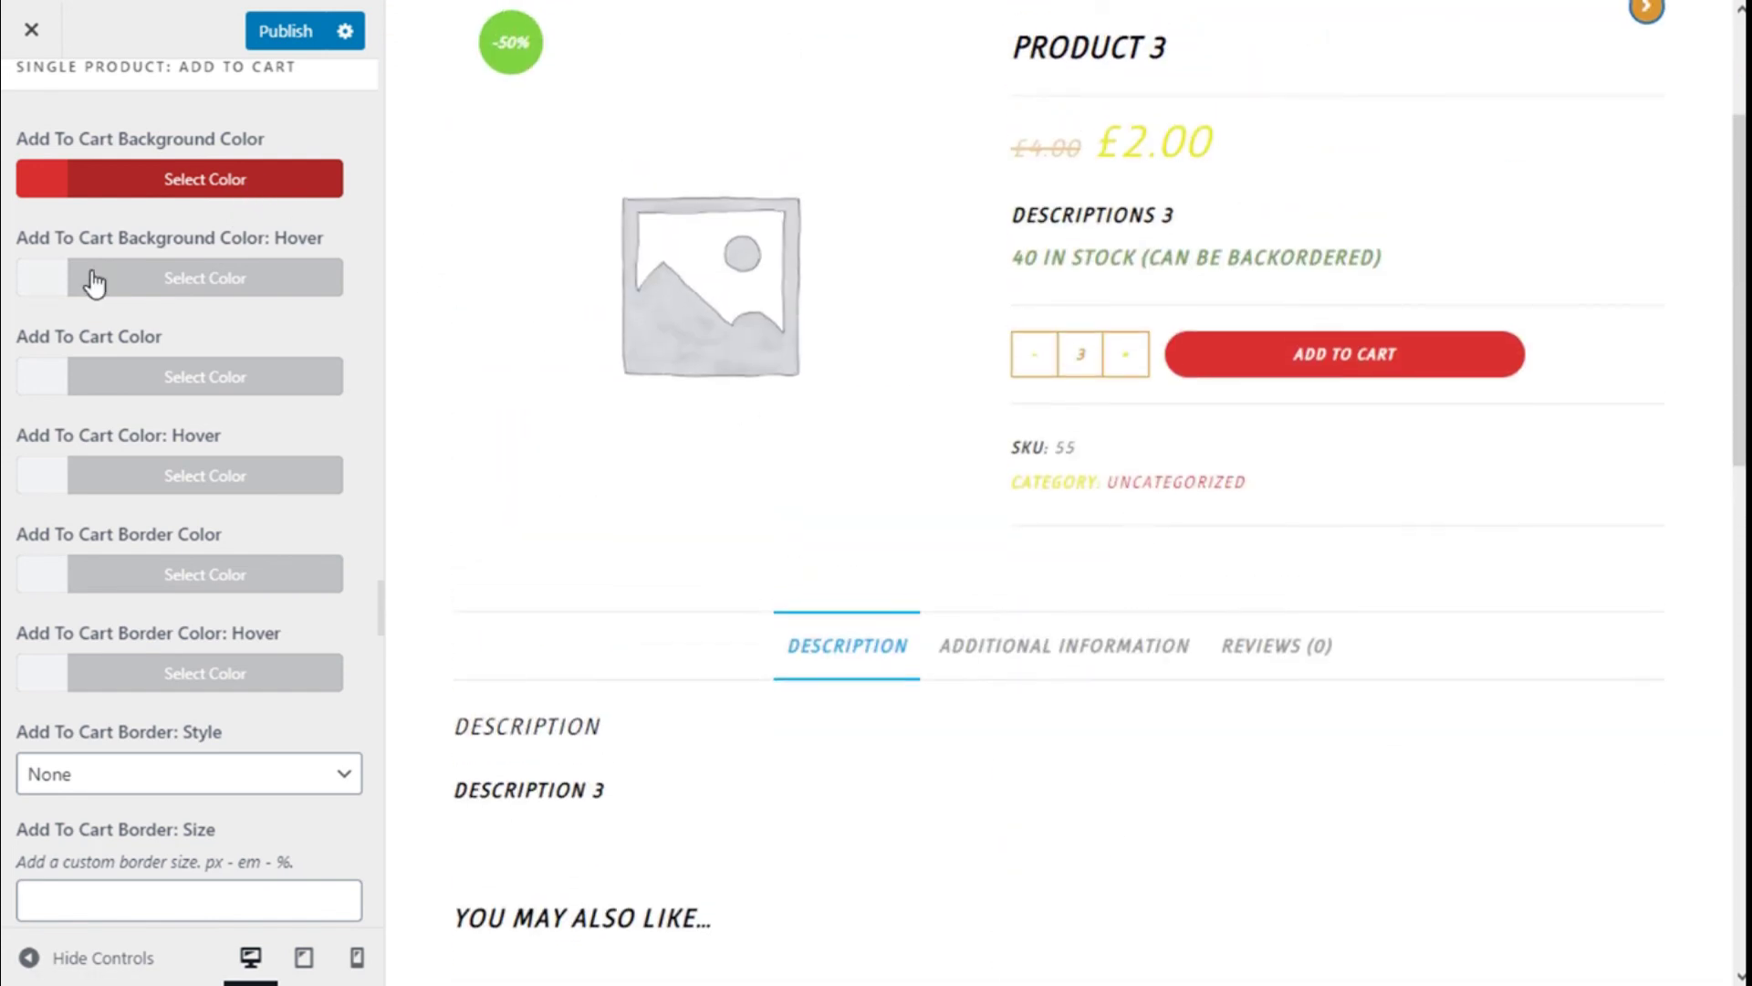
{"action": "left_click", "coordinate": [156, 281]}
{"action": "left_click", "coordinate": [161, 640]}
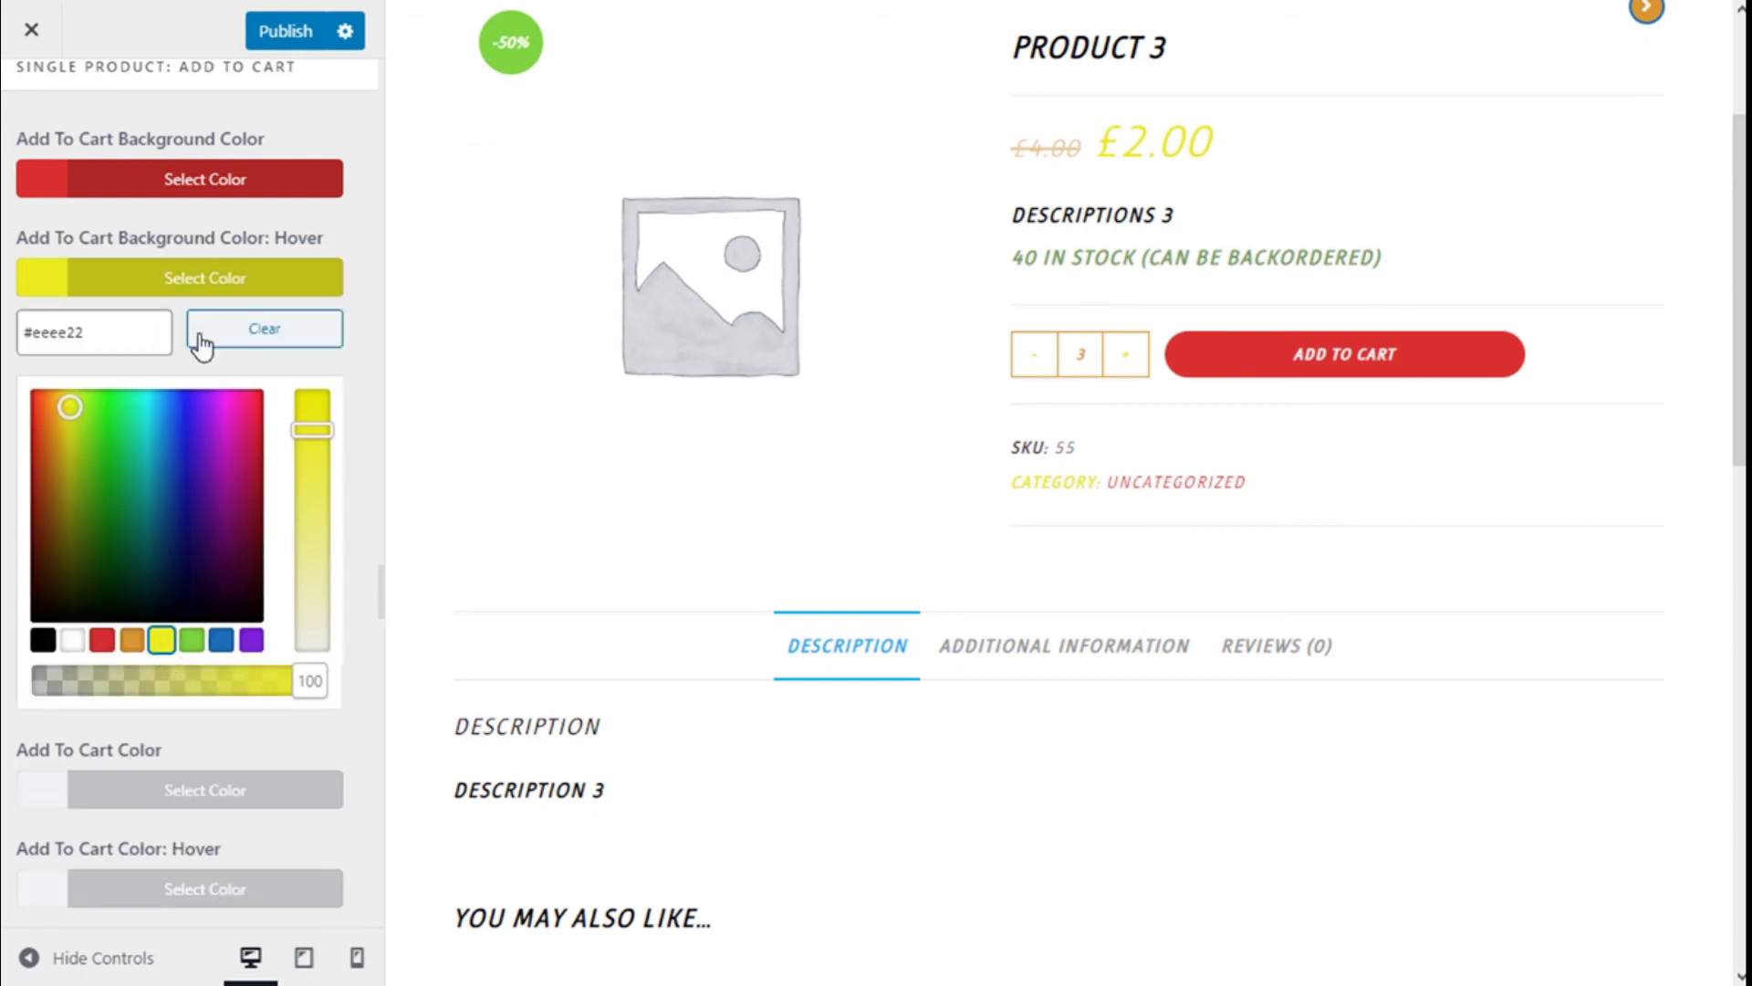
{"action": "left_click", "coordinate": [210, 297]}
Set the Add to Cart text to white, turning orange on hover
{"action": "left_click", "coordinate": [318, 384]}
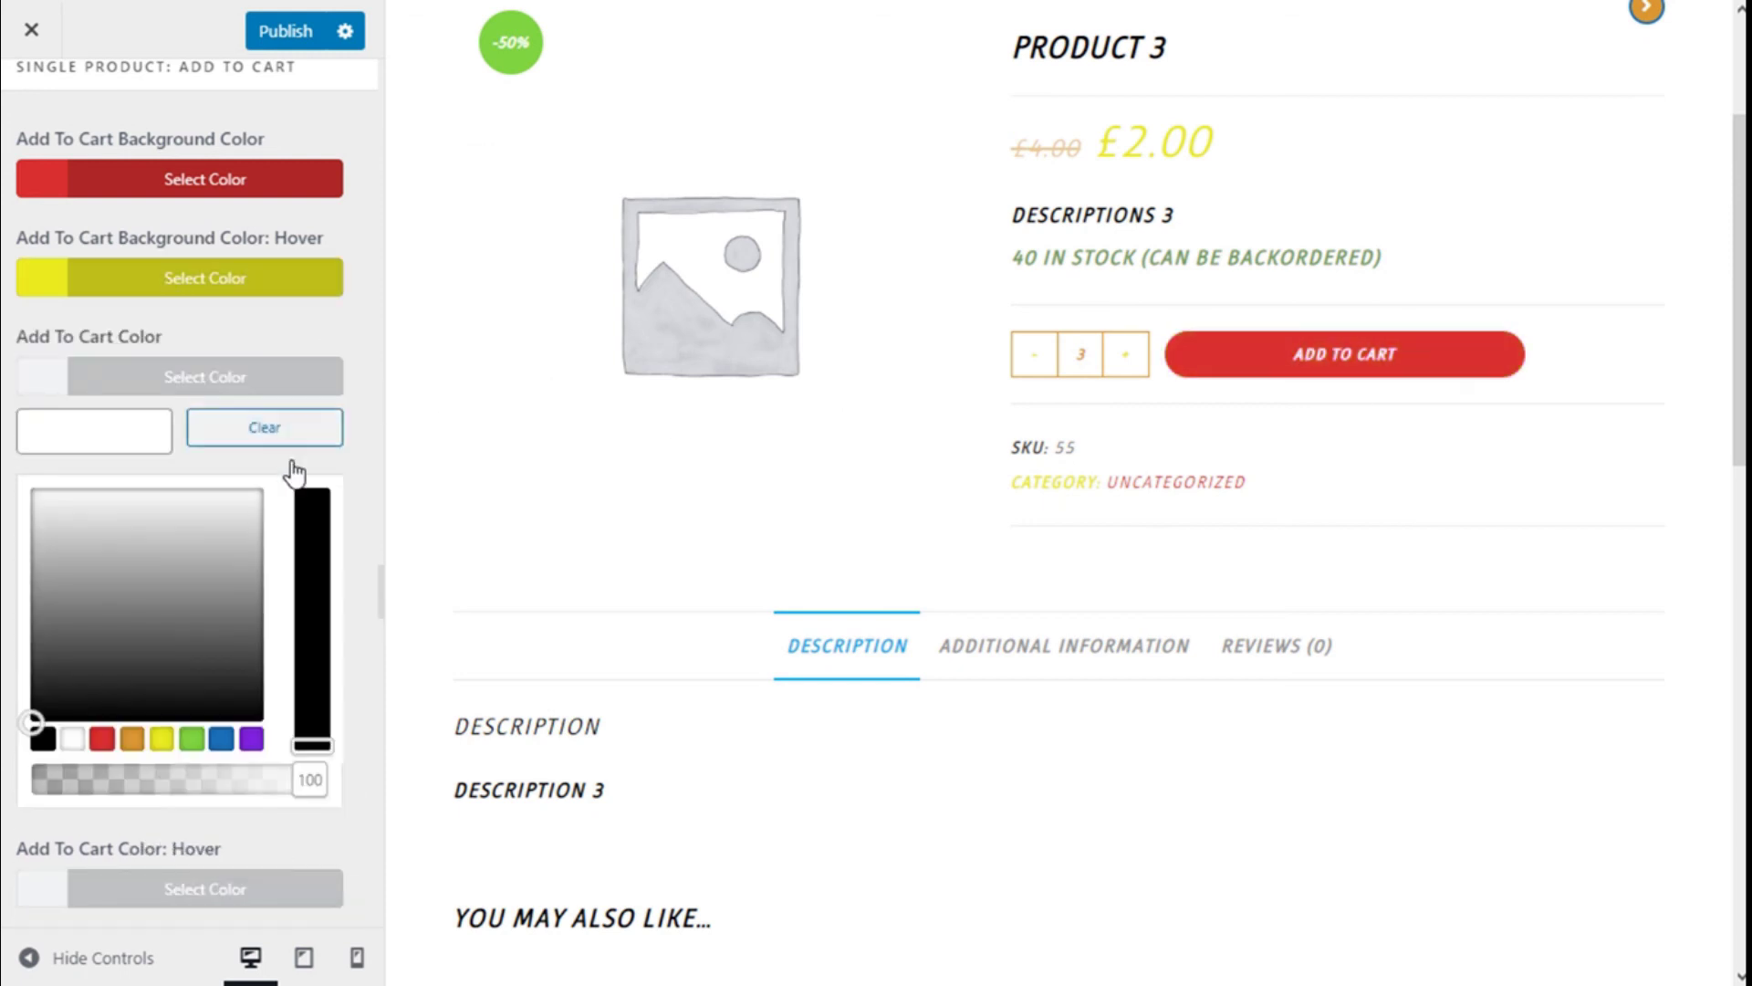
{"action": "left_click", "coordinate": [72, 738]}
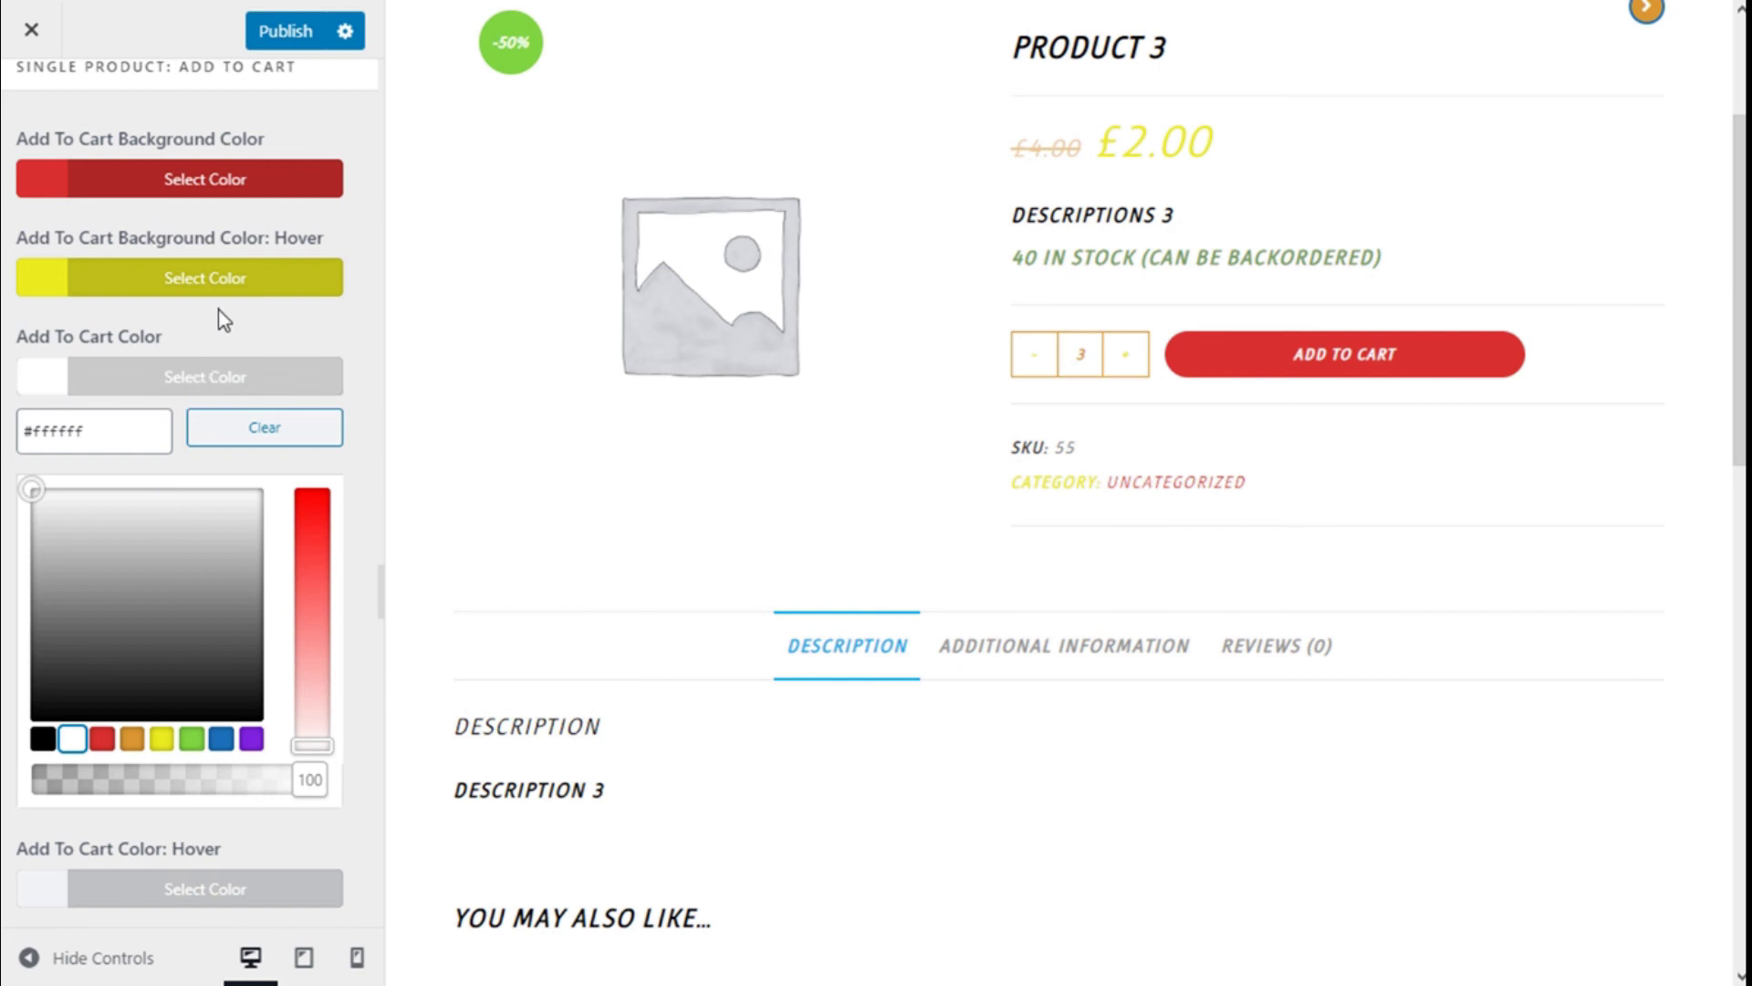
{"action": "left_click", "coordinate": [206, 381]}
{"action": "left_click", "coordinate": [204, 471]}
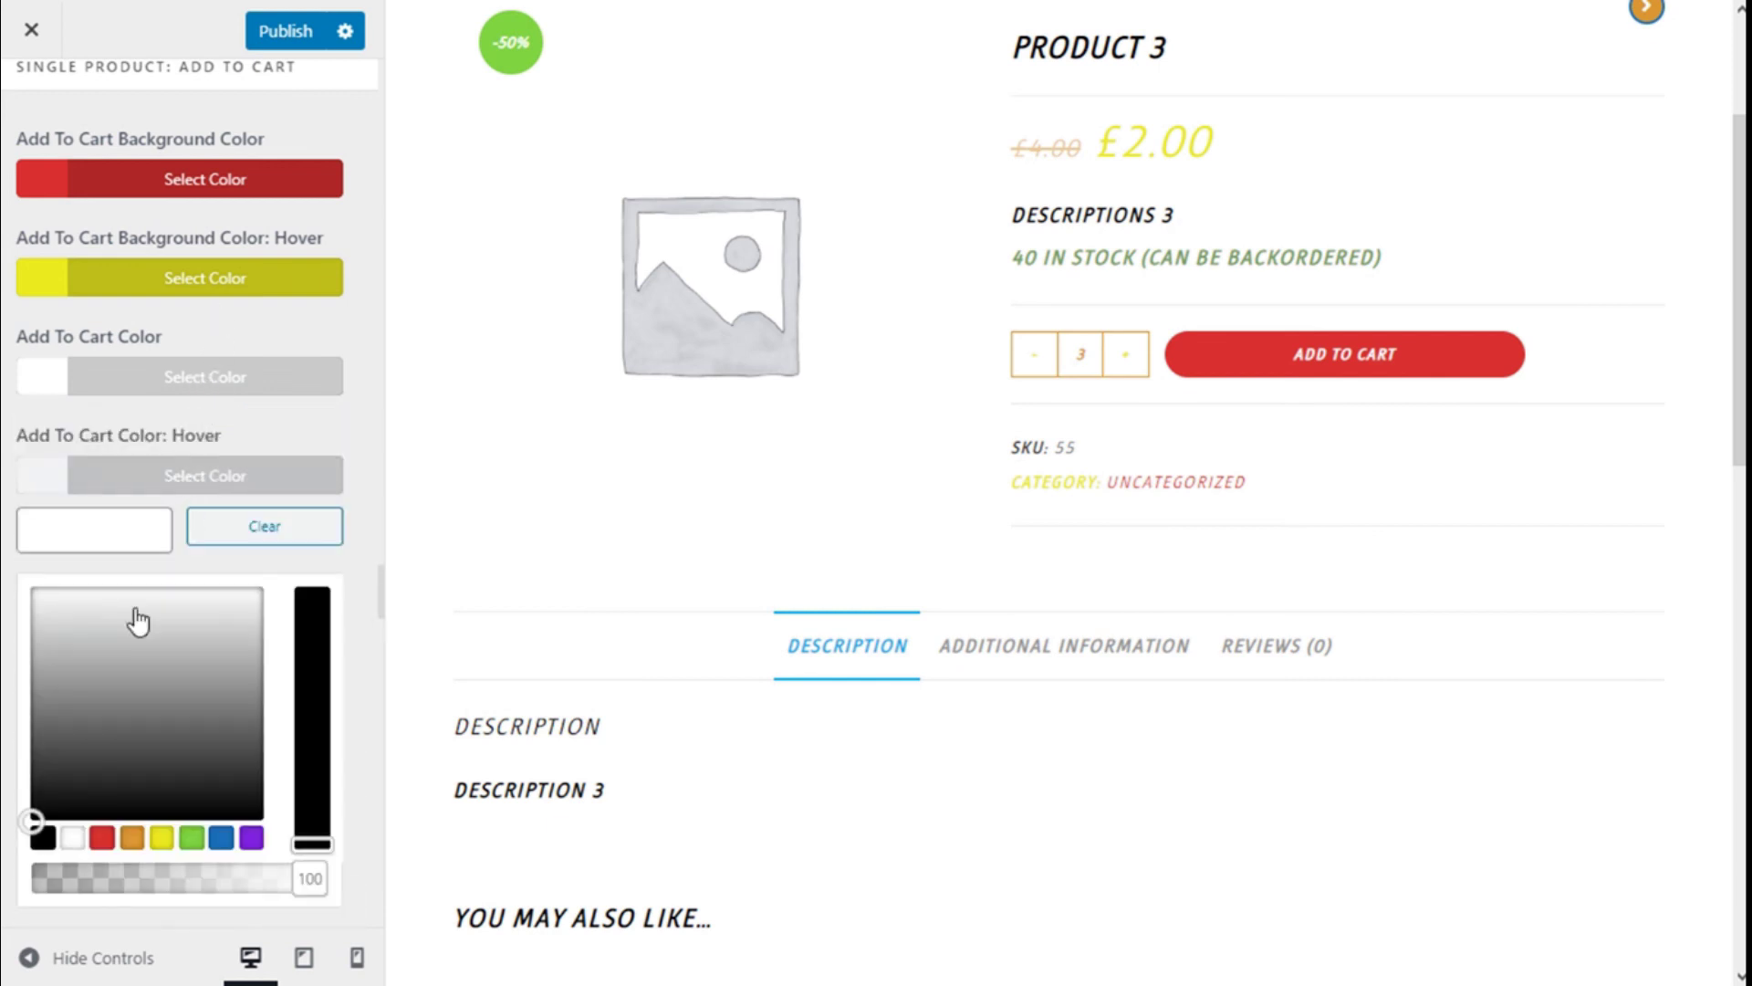
{"action": "left_click", "coordinate": [134, 839]}
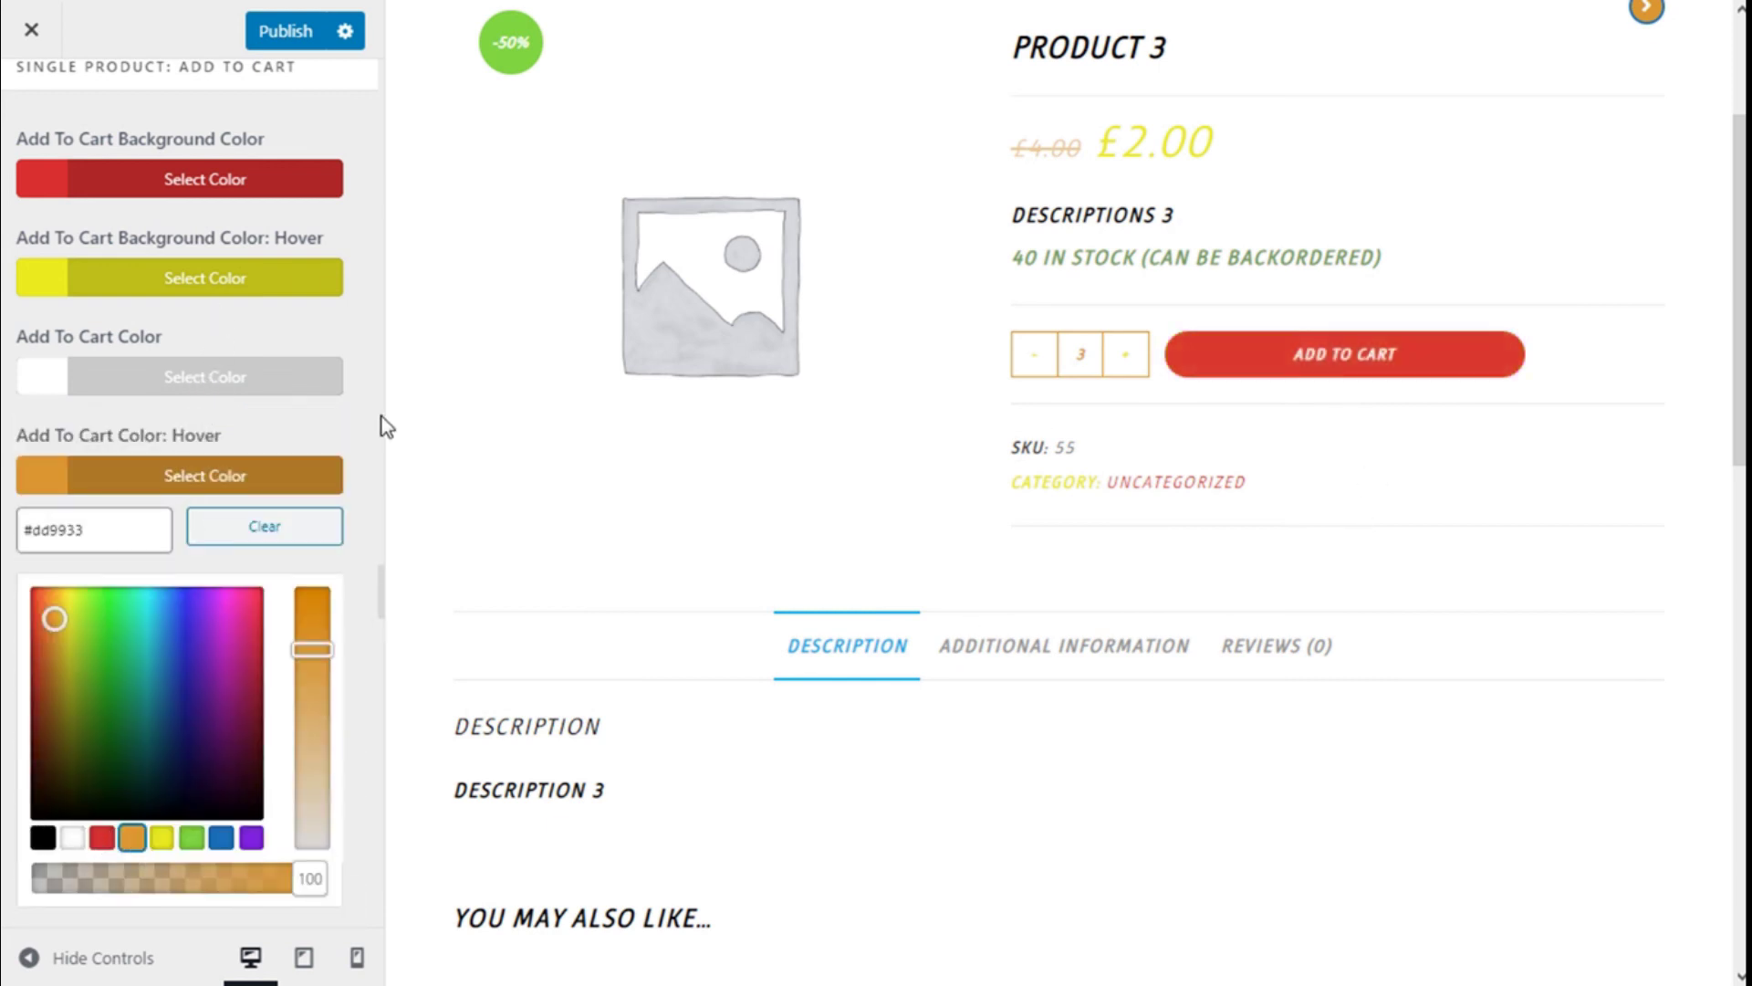
{"action": "left_click", "coordinate": [172, 475]}
Give the Add to Cart button a red border that turns green on hover
{"action": "scroll", "coordinate": [243, 411], "scroll_direction": "down", "scroll_amount": 1}
{"action": "left_click", "coordinate": [183, 449]}
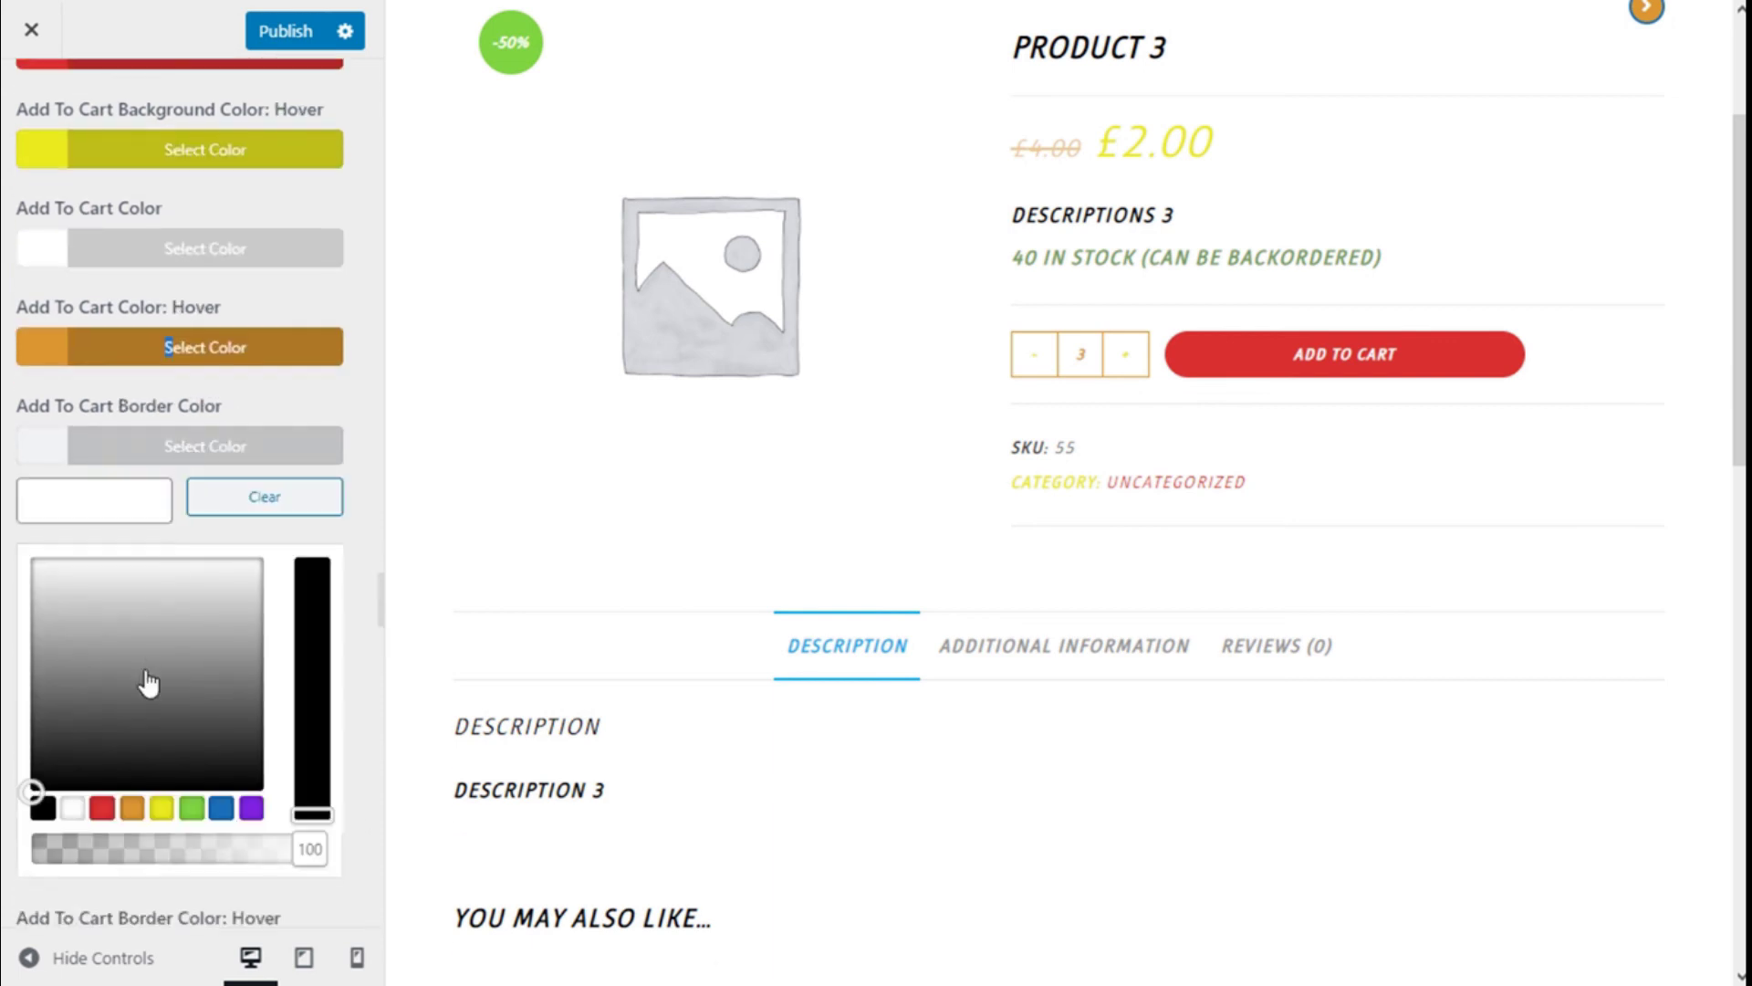
{"action": "left_click", "coordinate": [103, 809]}
{"action": "left_click", "coordinate": [177, 449]}
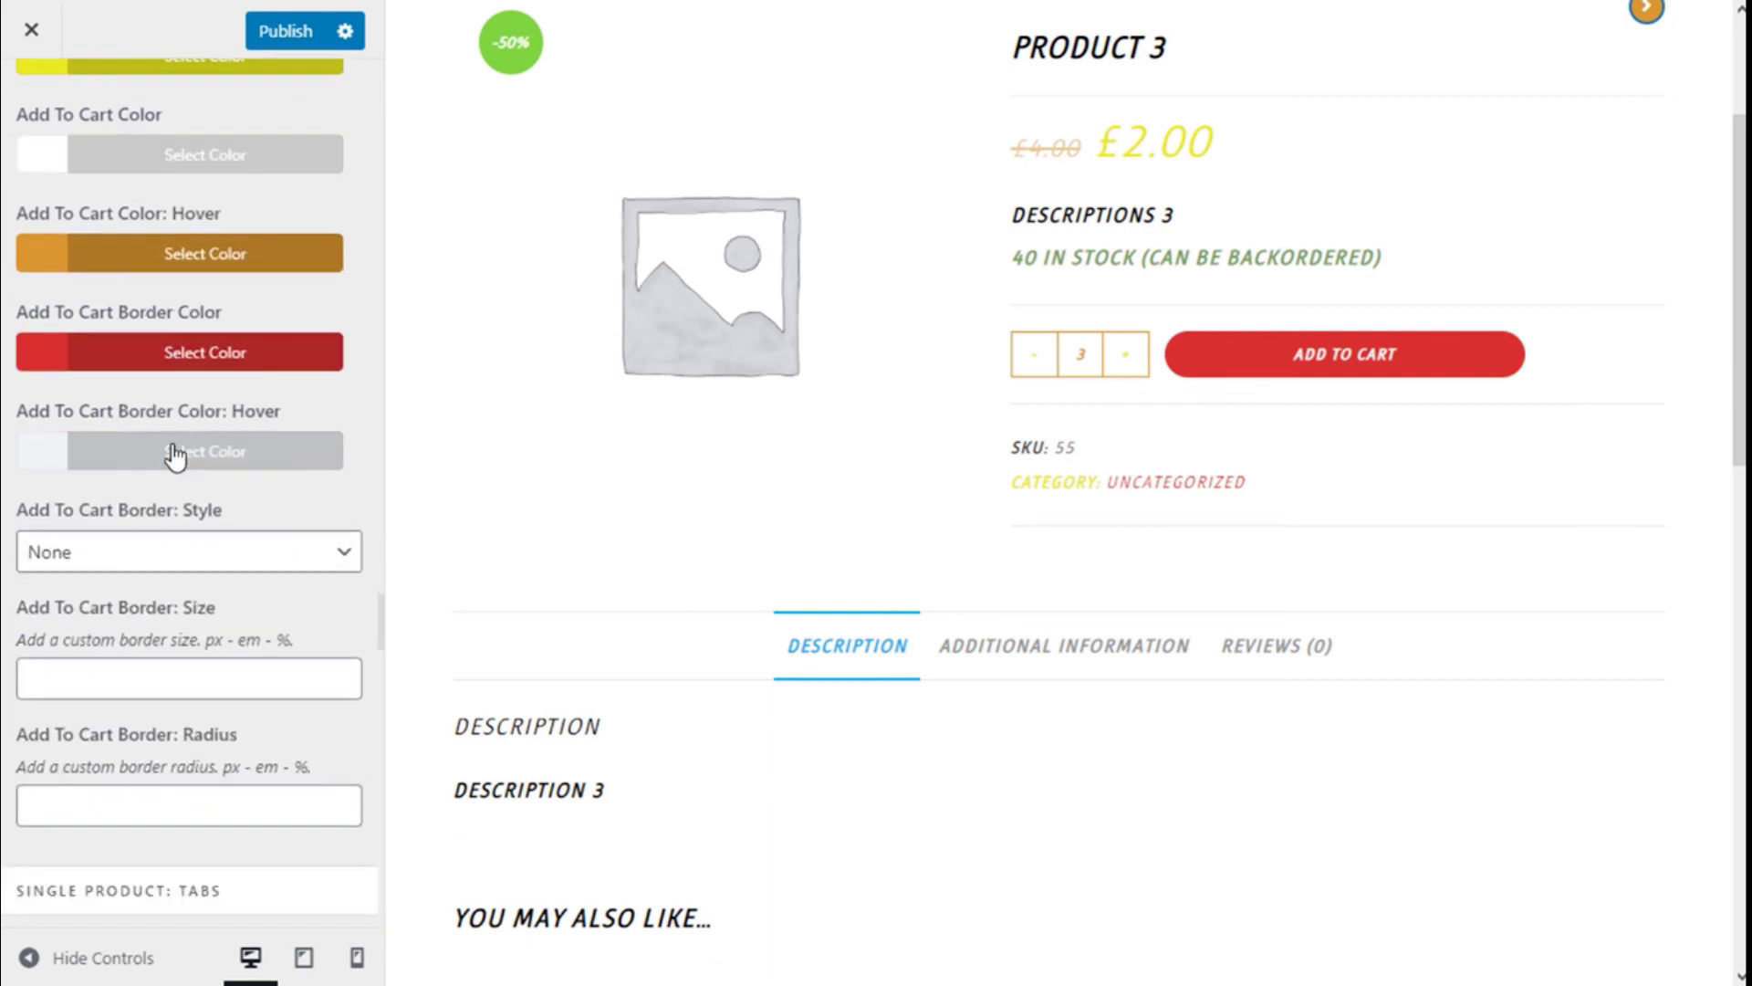
{"action": "scroll", "coordinate": [219, 447], "scroll_direction": "down", "scroll_amount": 1}
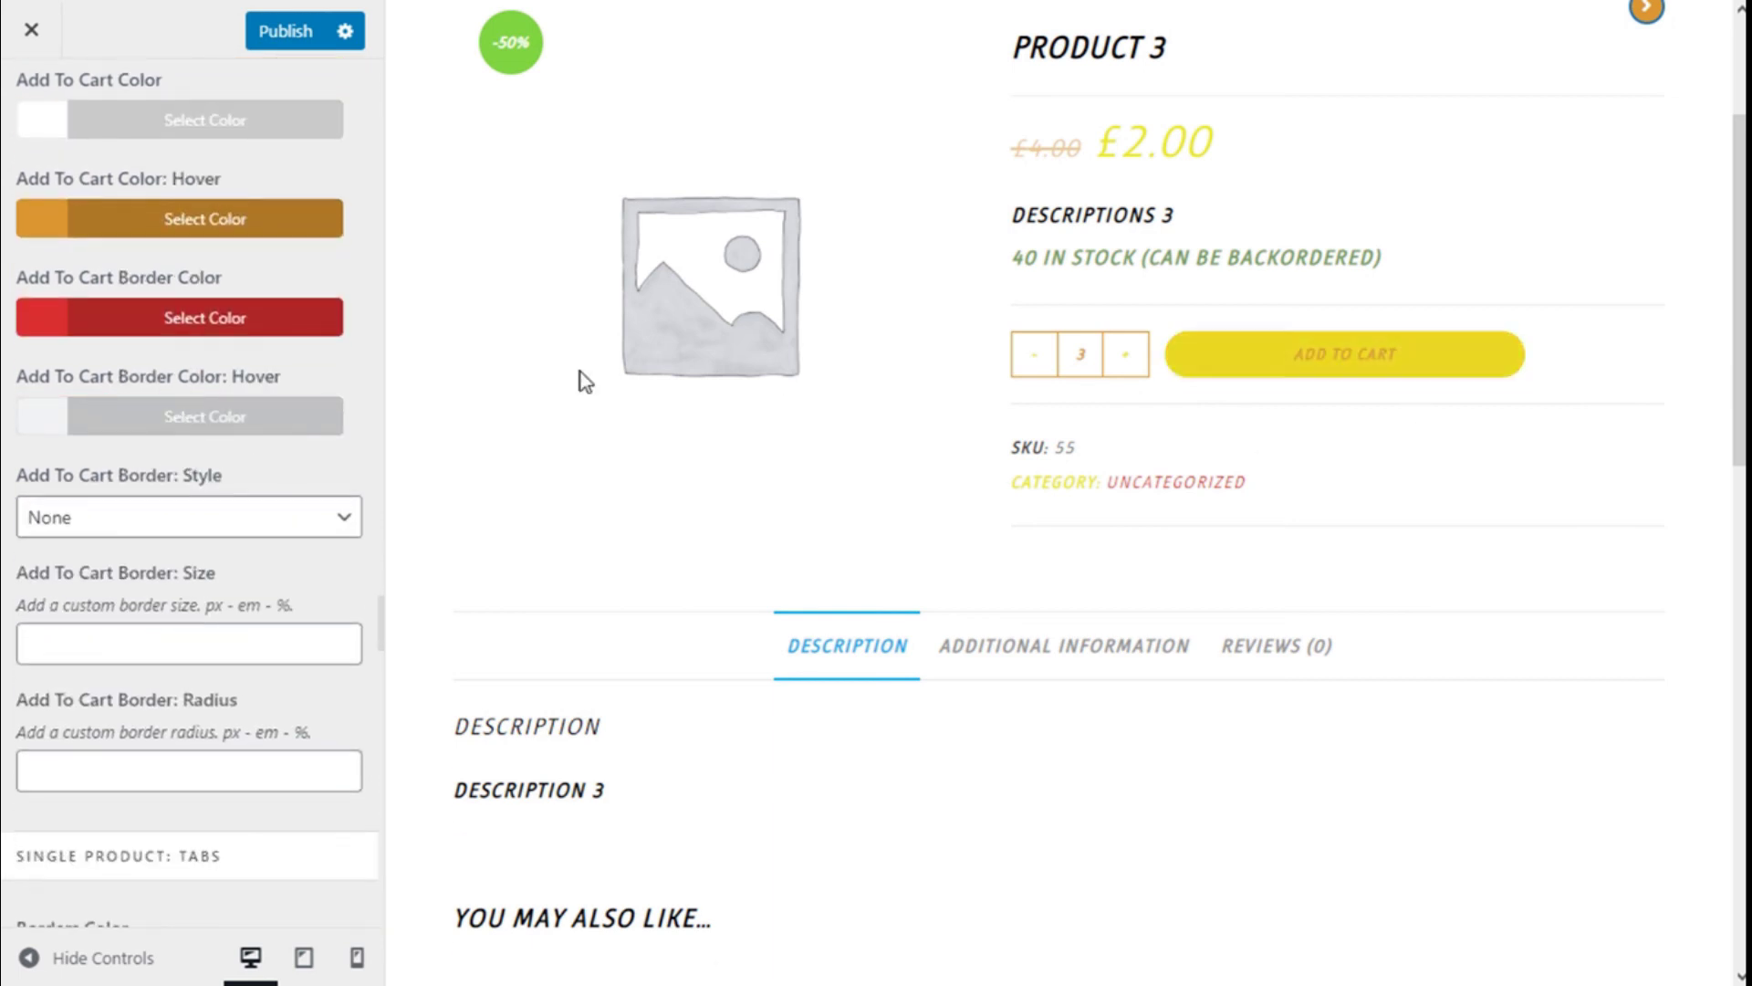
{"action": "left_click", "coordinate": [177, 418]}
{"action": "left_click", "coordinate": [192, 779]}
{"action": "scroll", "coordinate": [204, 401], "scroll_direction": "down", "scroll_amount": 1}
{"action": "left_click", "coordinate": [208, 292]}
Set the button border style to Solid with a 1px border size
{"action": "scroll", "coordinate": [211, 306], "scroll_direction": "down", "scroll_amount": 1}
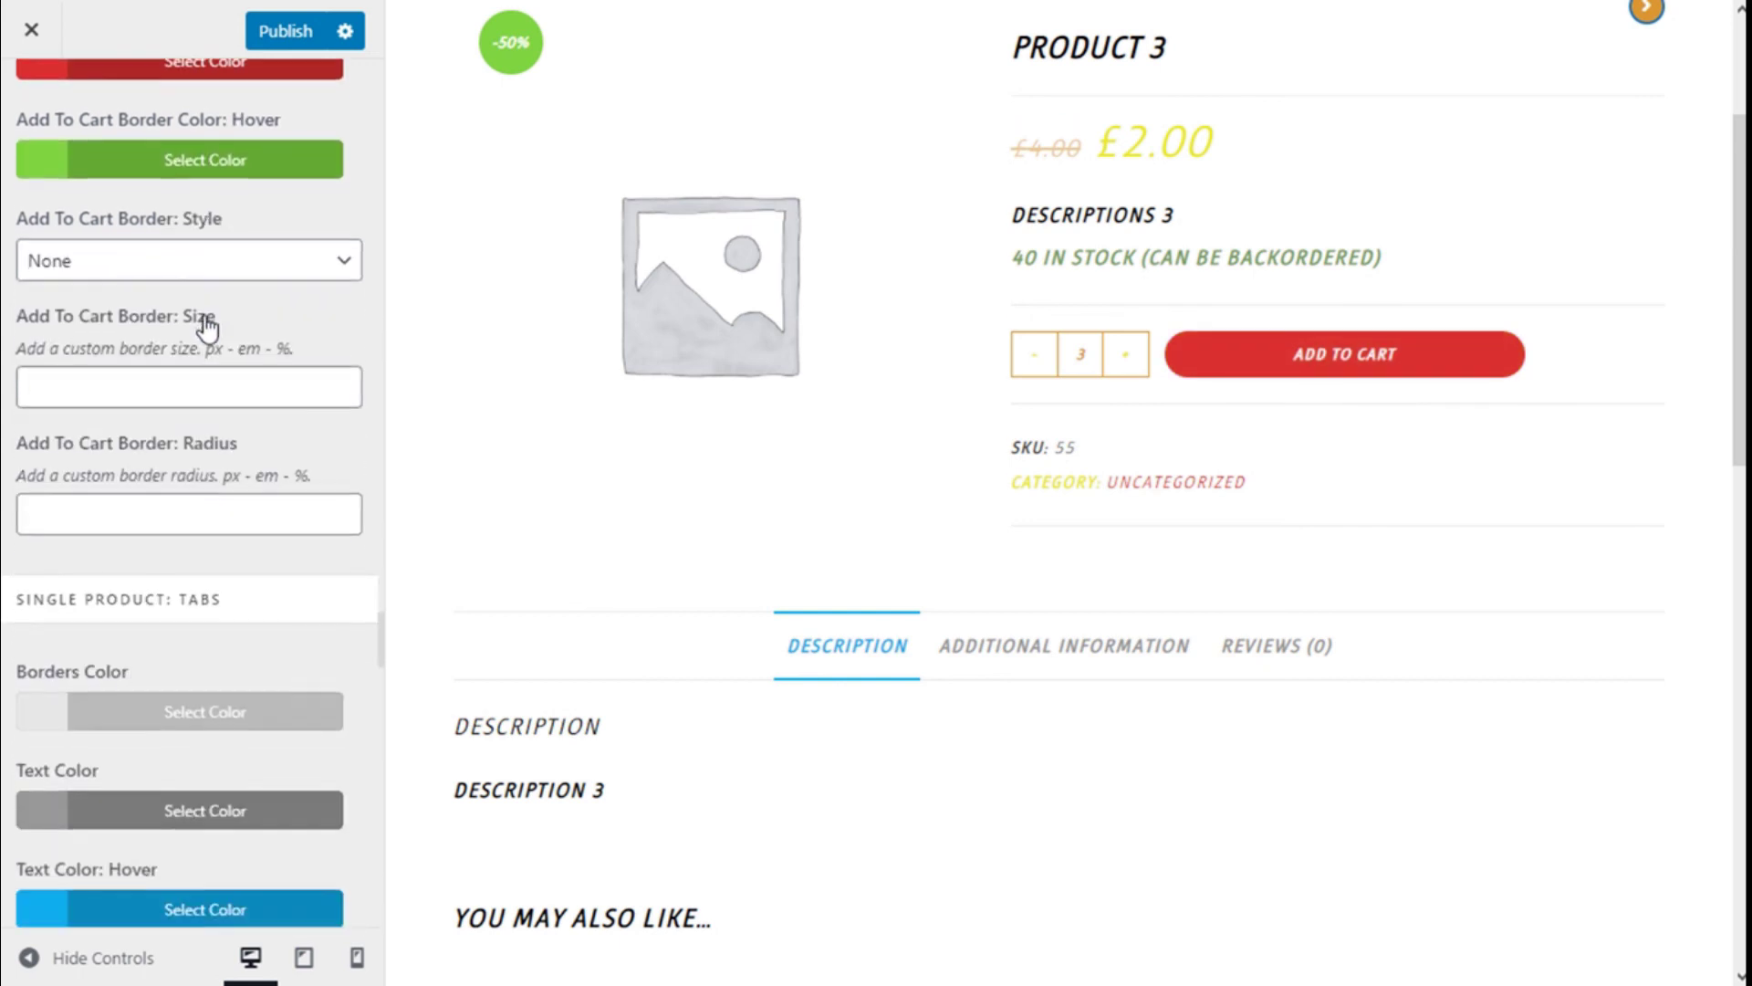
{"action": "left_click", "coordinate": [194, 263]}
{"action": "left_click", "coordinate": [186, 288]}
{"action": "key", "text": "Down"}
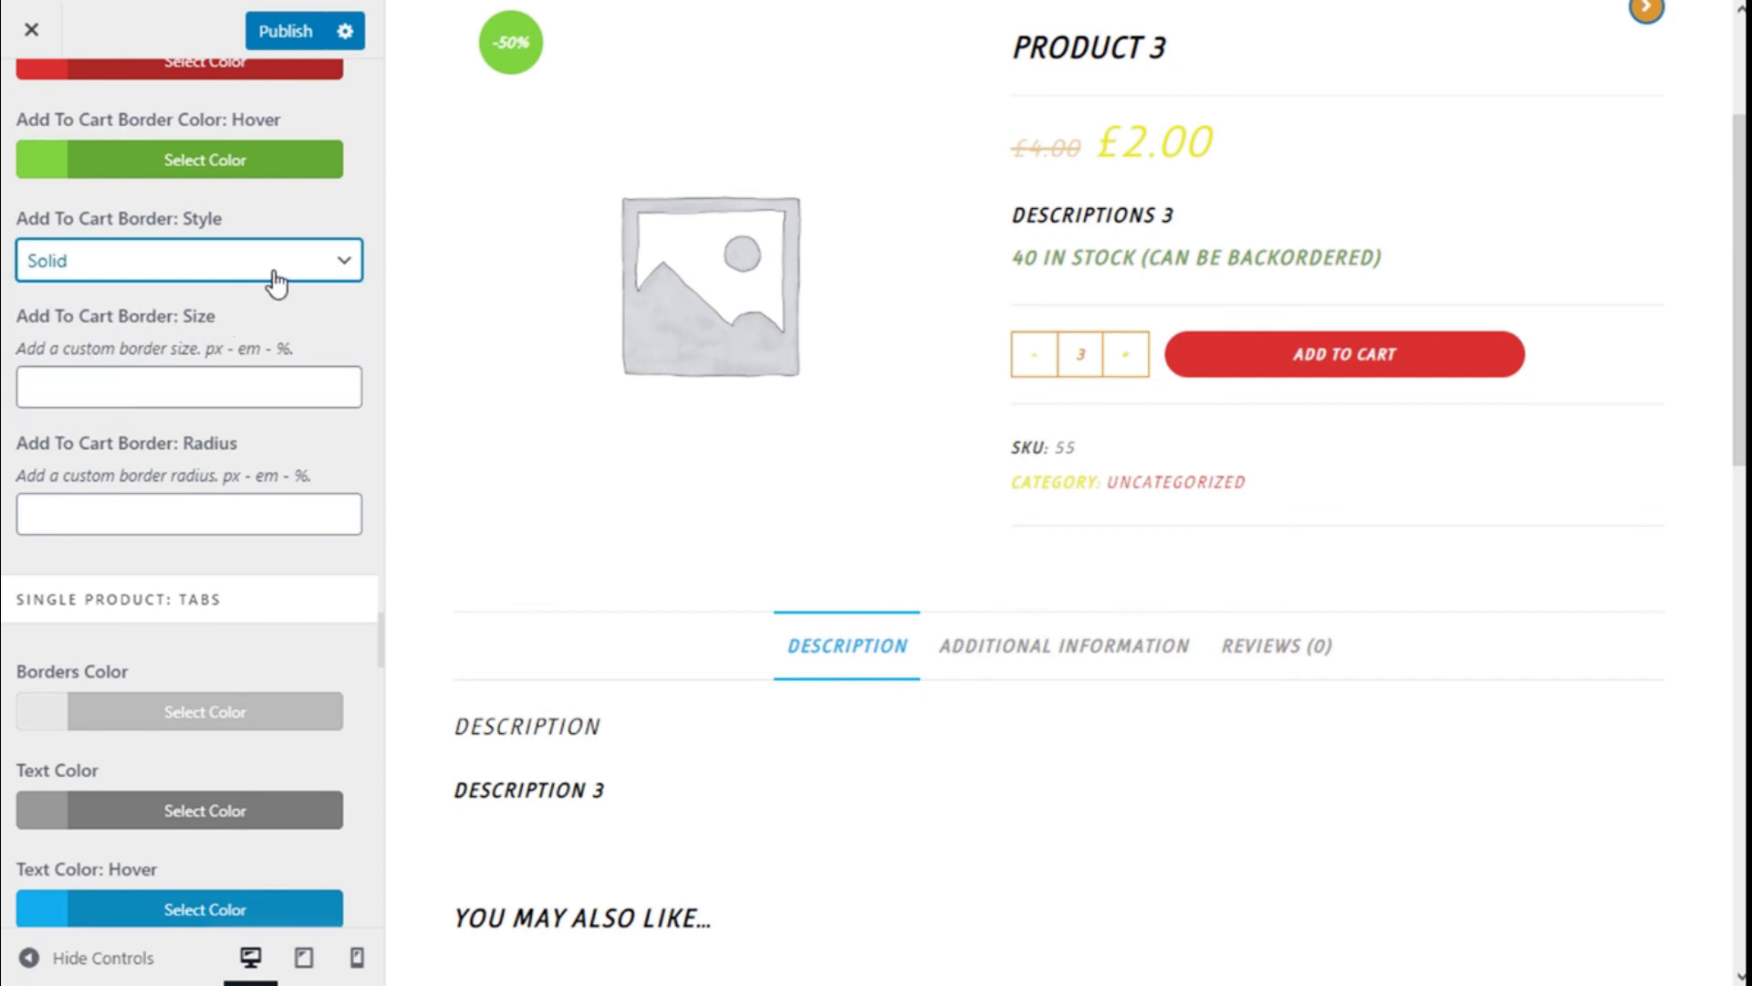
{"action": "left_click", "coordinate": [174, 381]}
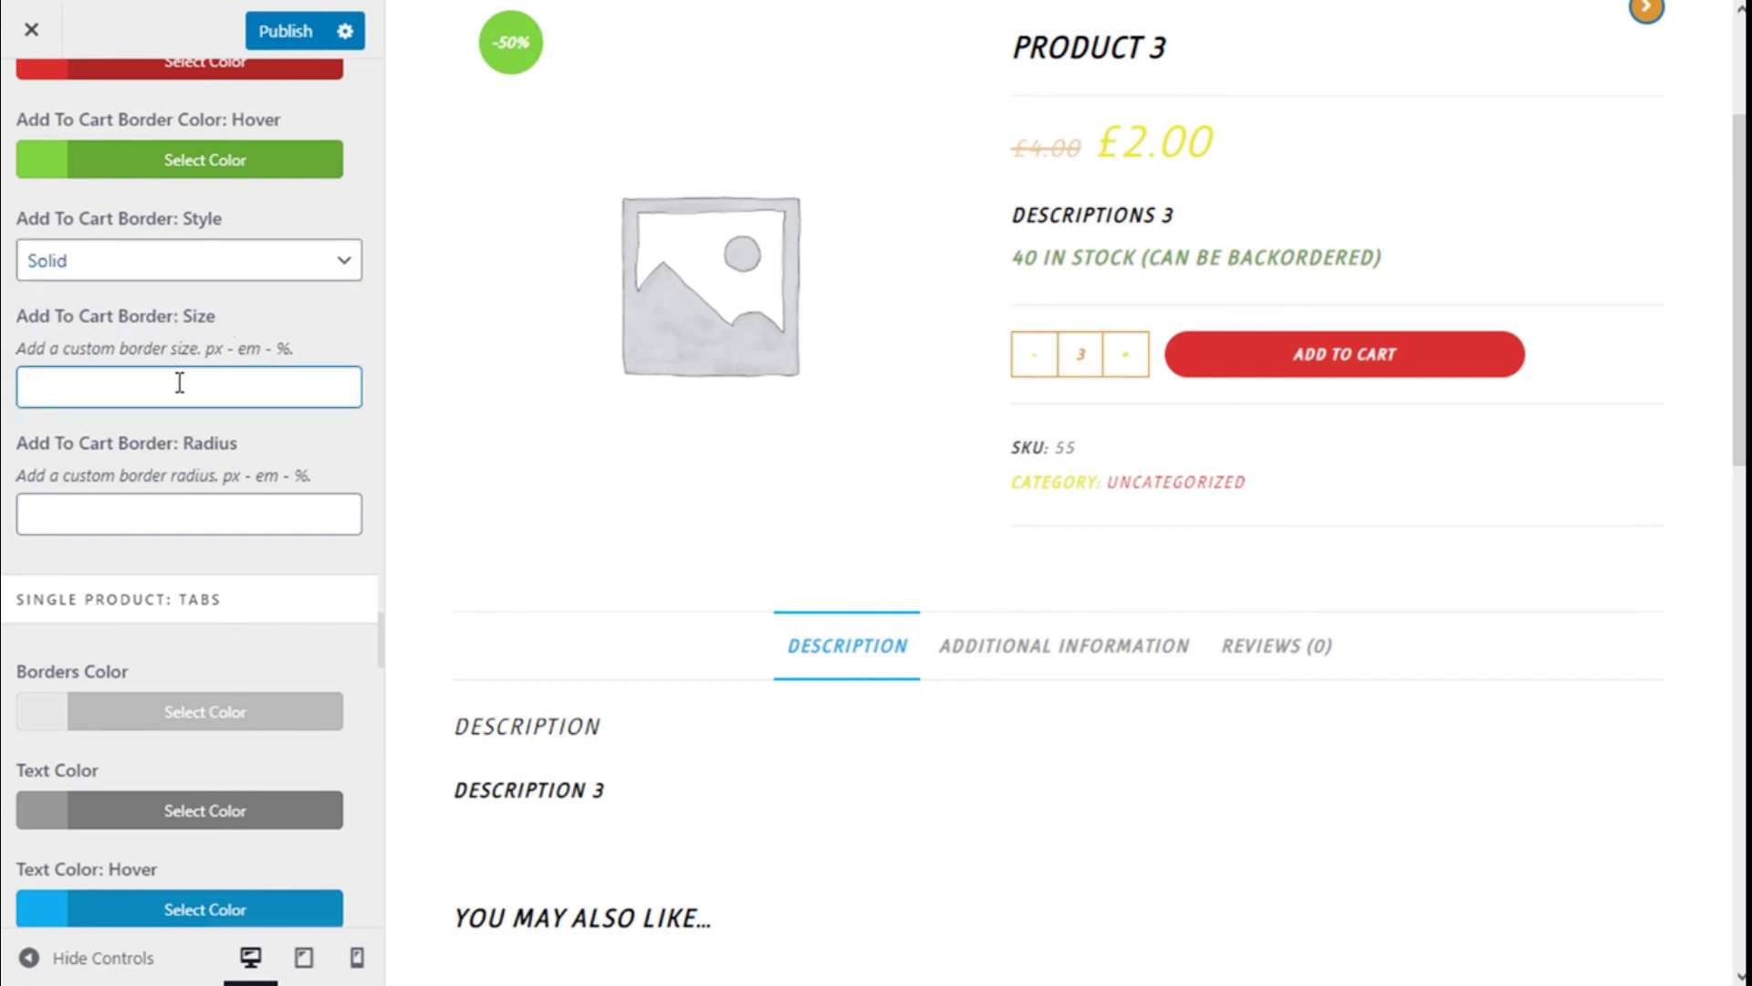
{"action": "type", "text": "1px"}
{"action": "left_click", "coordinate": [184, 509]}
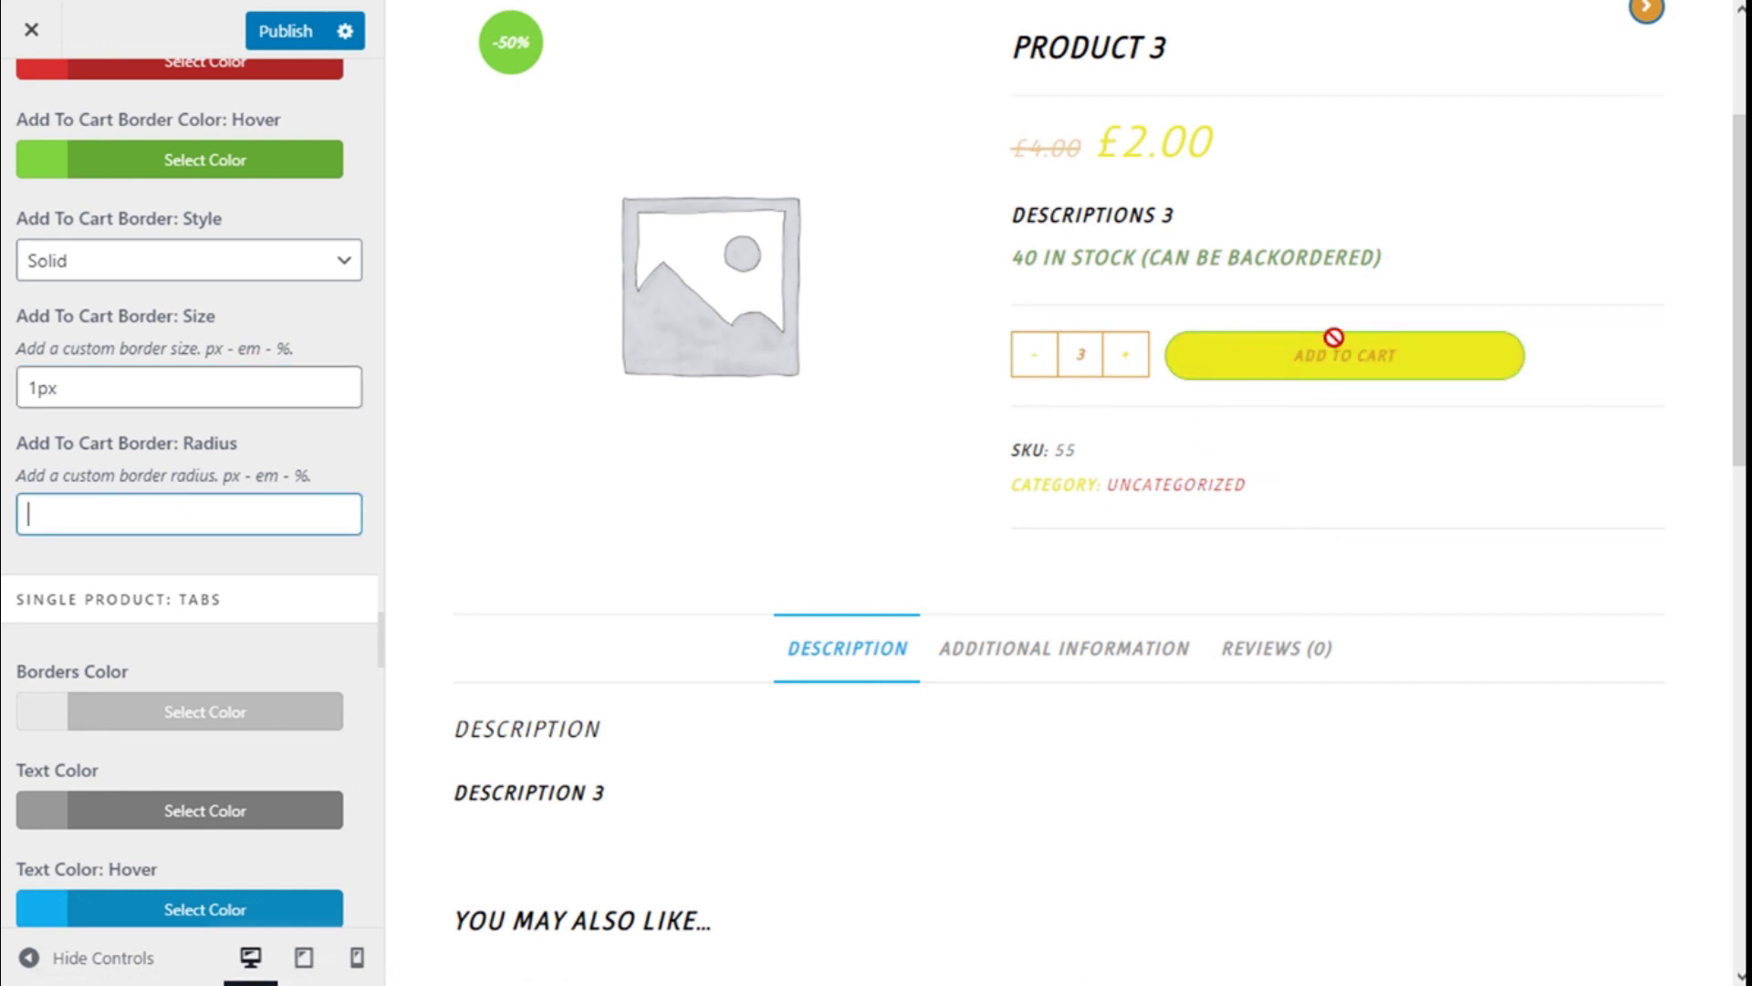
{"action": "scroll", "coordinate": [256, 369], "scroll_direction": "down", "scroll_amount": 4}
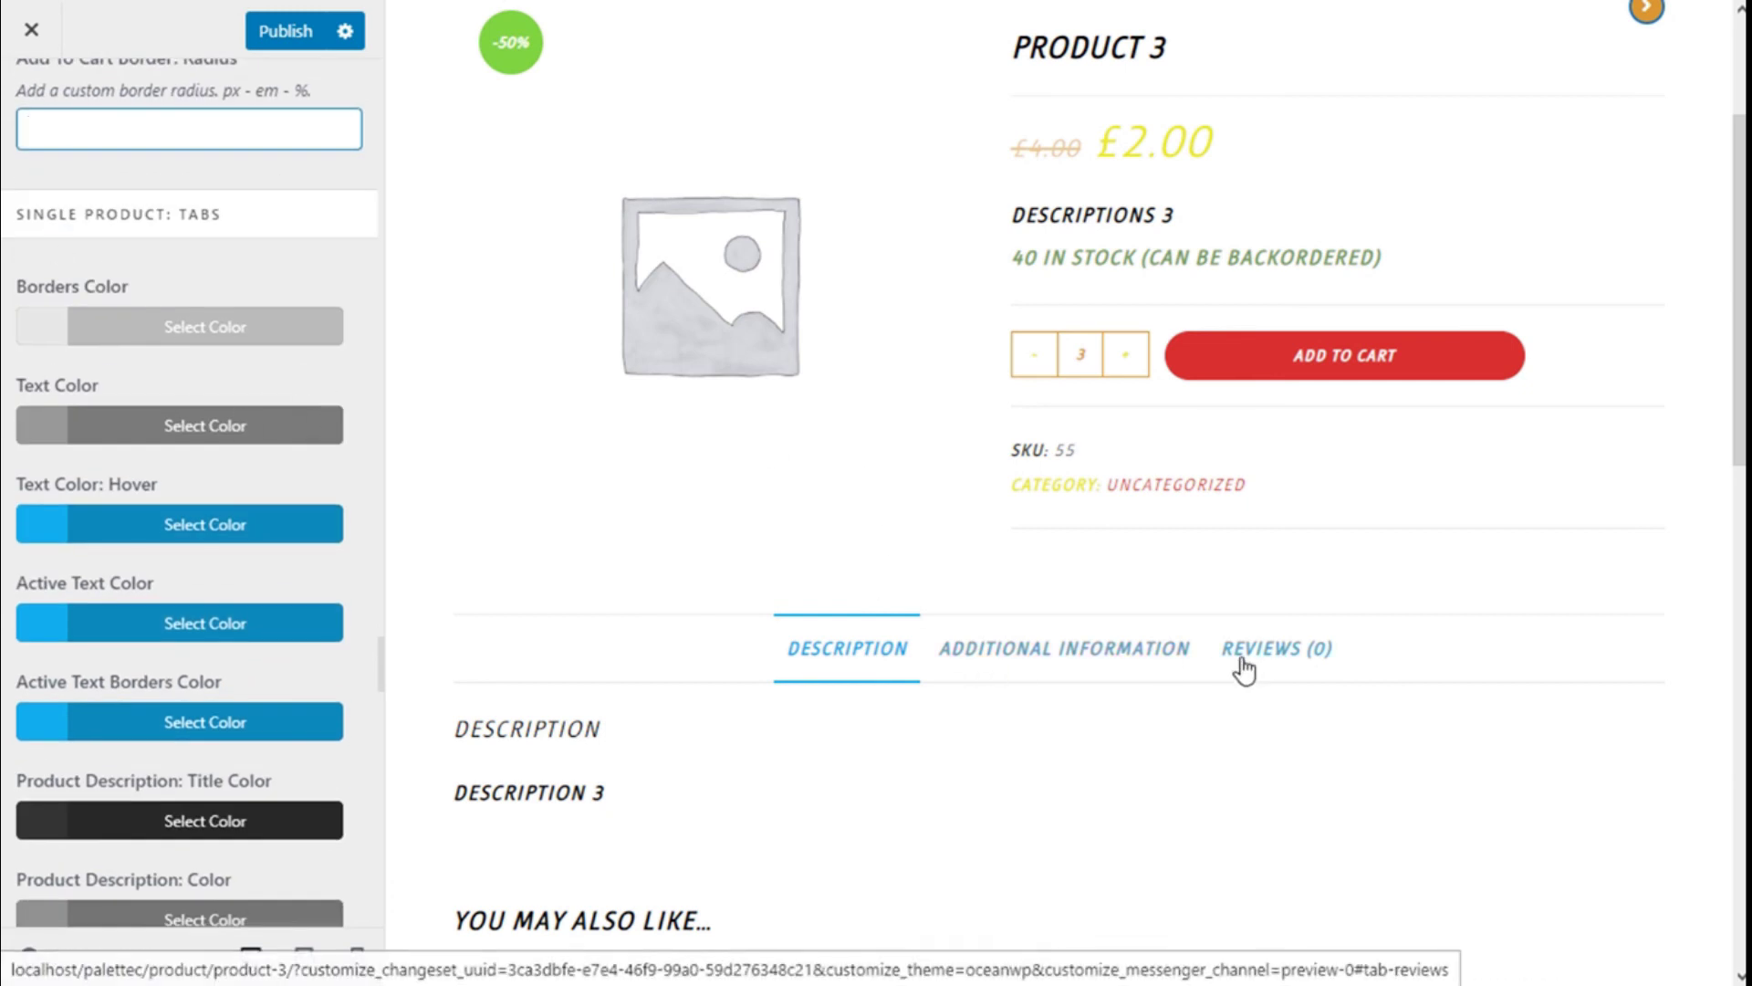
Make the tab borders yellow and tab labels red, turning yellow on hover
{"action": "left_click", "coordinate": [55, 325]}
{"action": "left_click", "coordinate": [162, 688]}
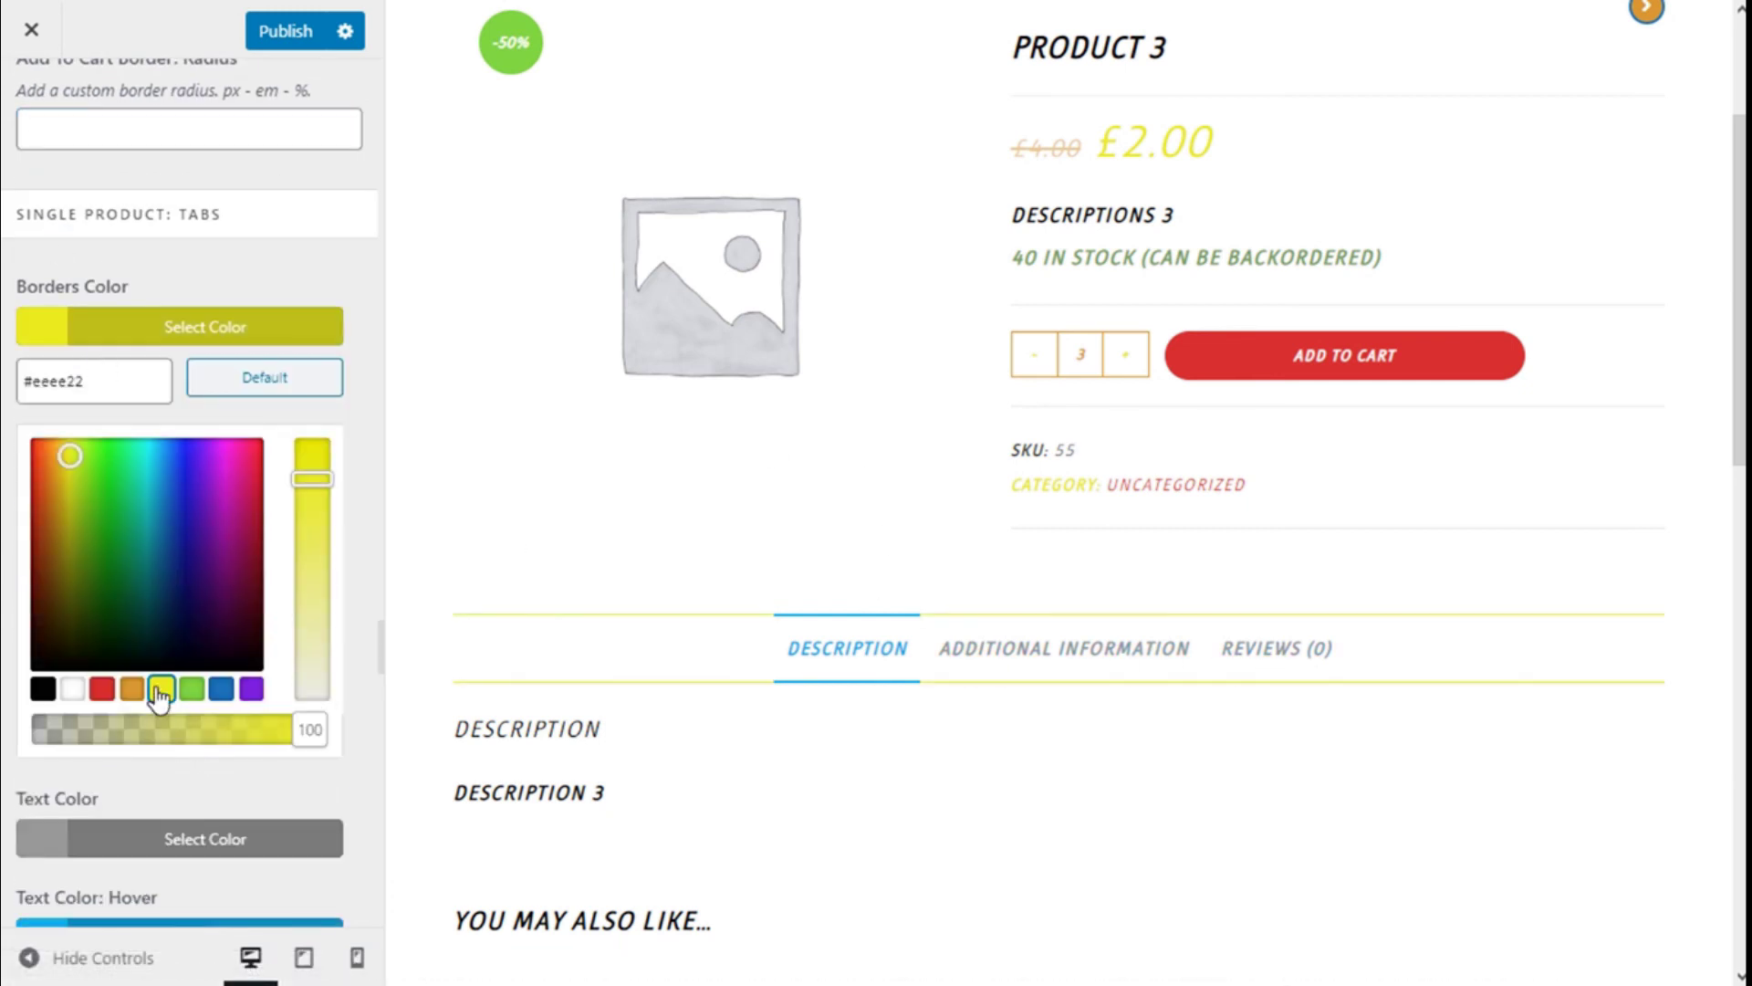
{"action": "left_click", "coordinate": [104, 341]}
{"action": "scroll", "coordinate": [159, 388], "scroll_direction": "down", "scroll_amount": 3}
{"action": "left_click", "coordinate": [151, 172]}
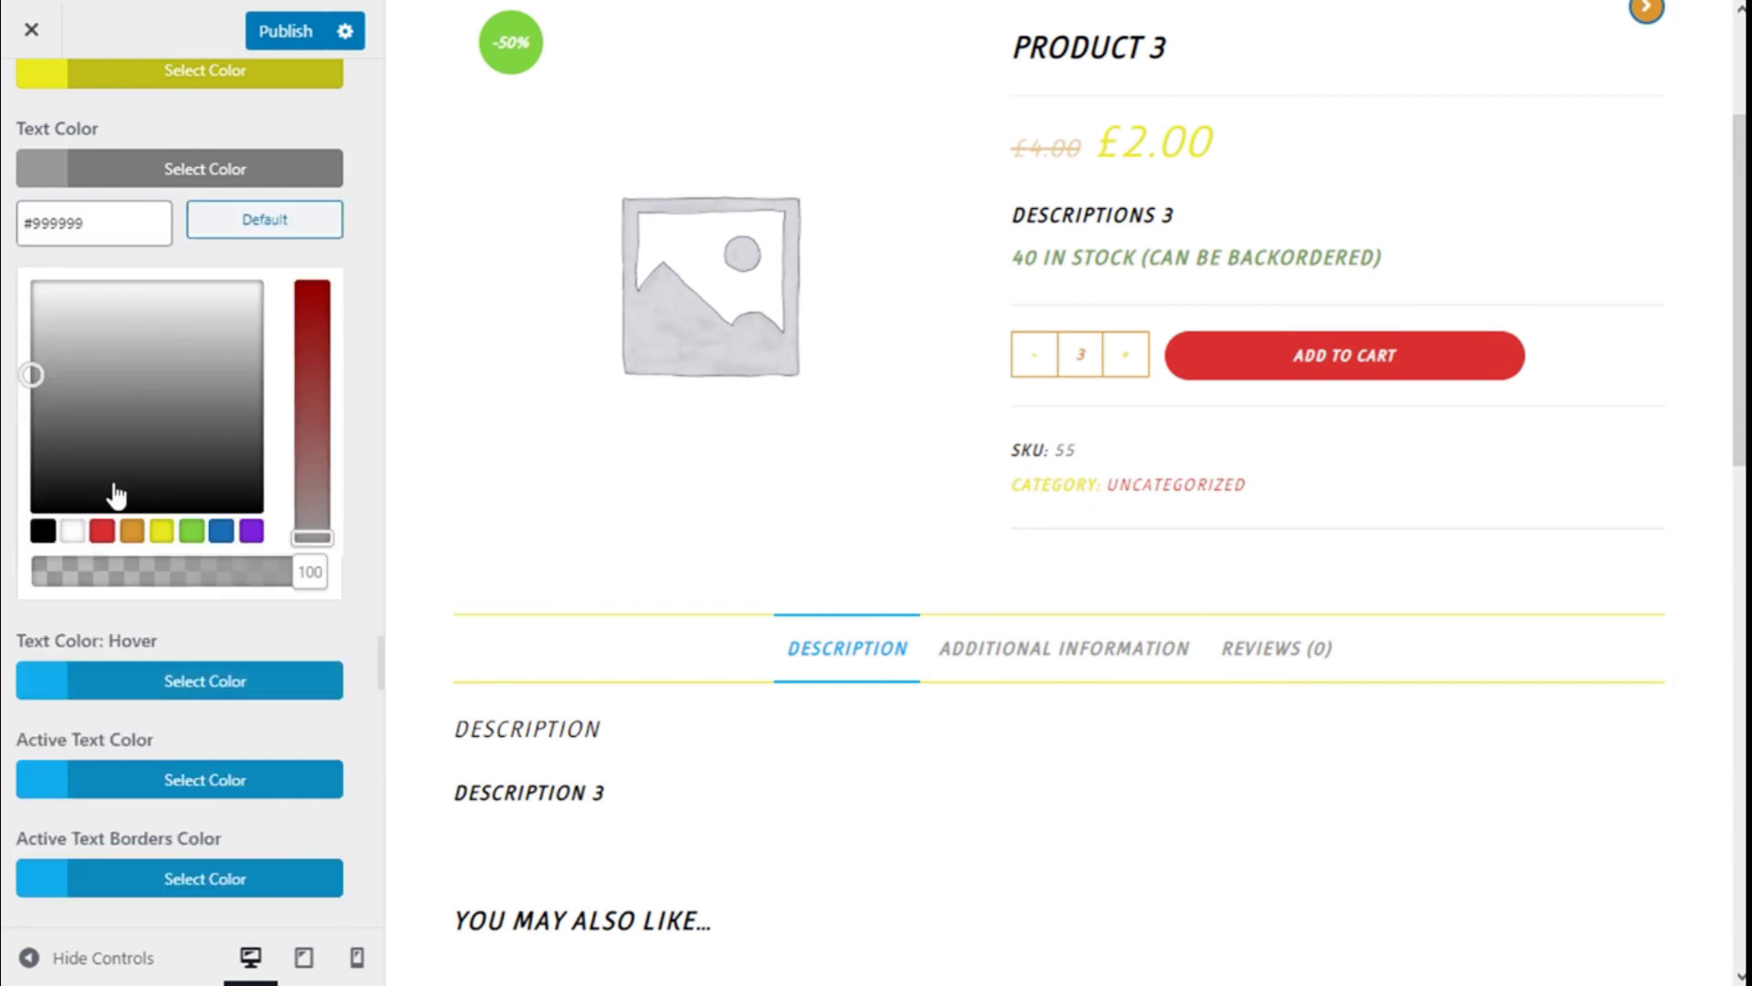
{"action": "left_click", "coordinate": [102, 530]}
{"action": "left_click", "coordinate": [133, 201]}
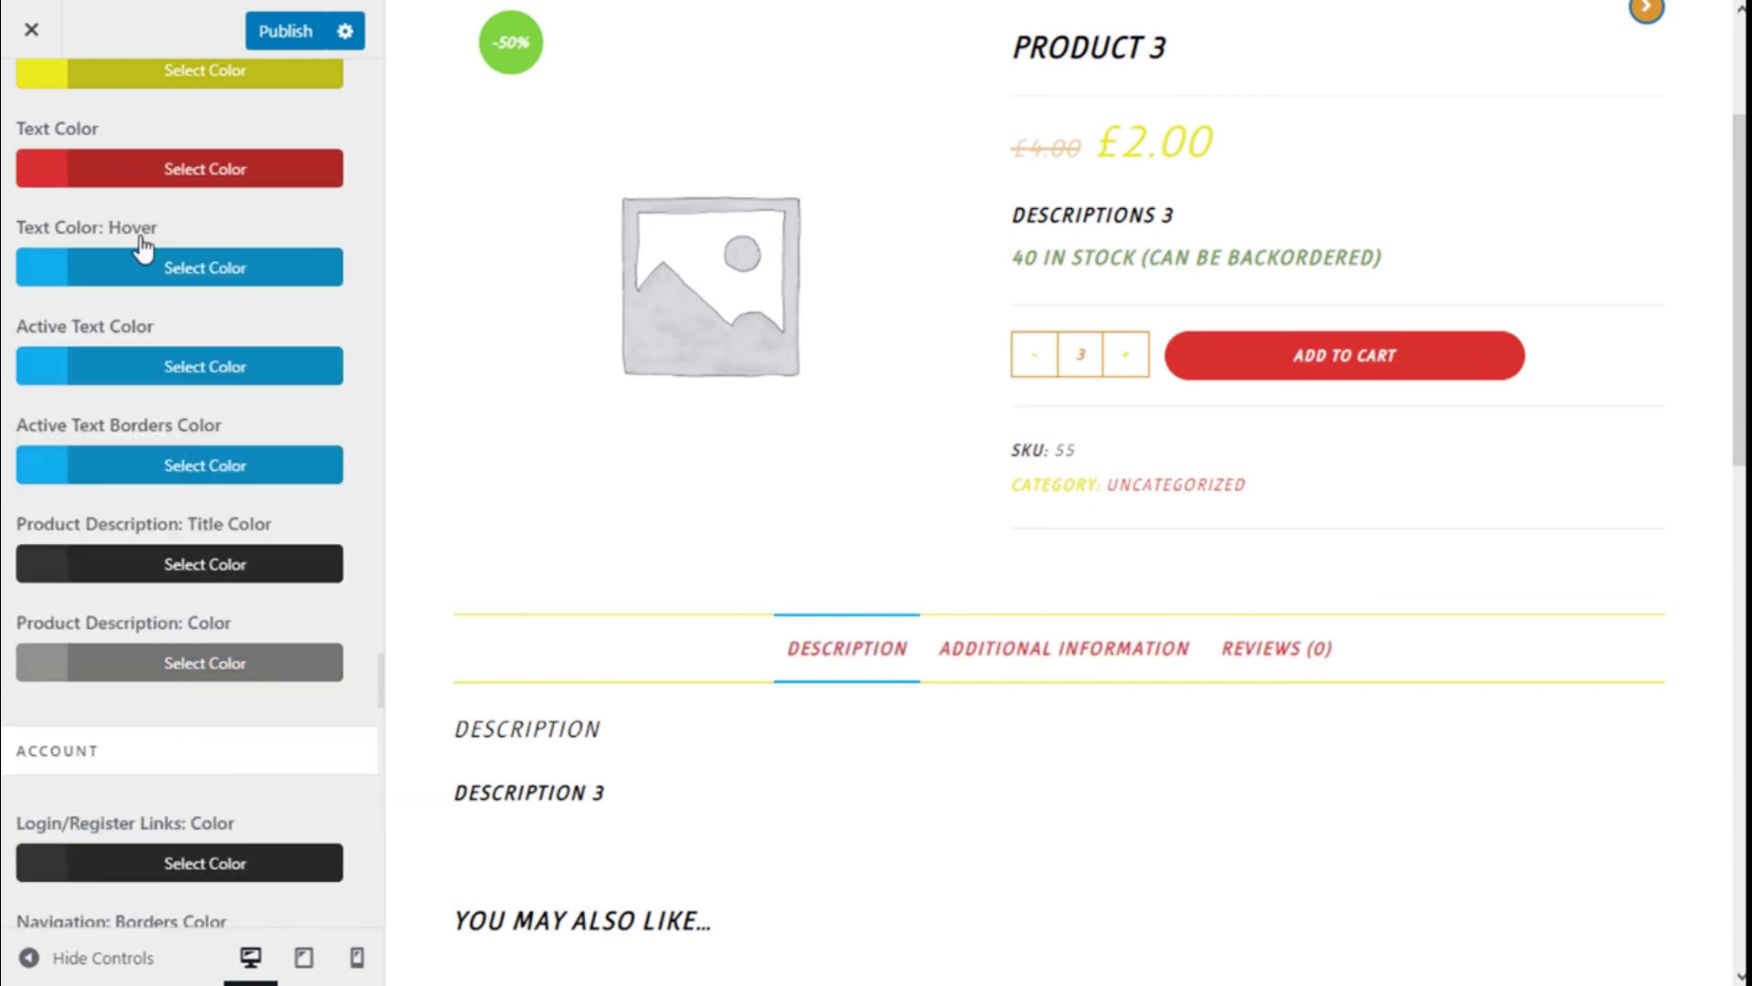
{"action": "left_click", "coordinate": [131, 274]}
{"action": "left_click", "coordinate": [162, 630]}
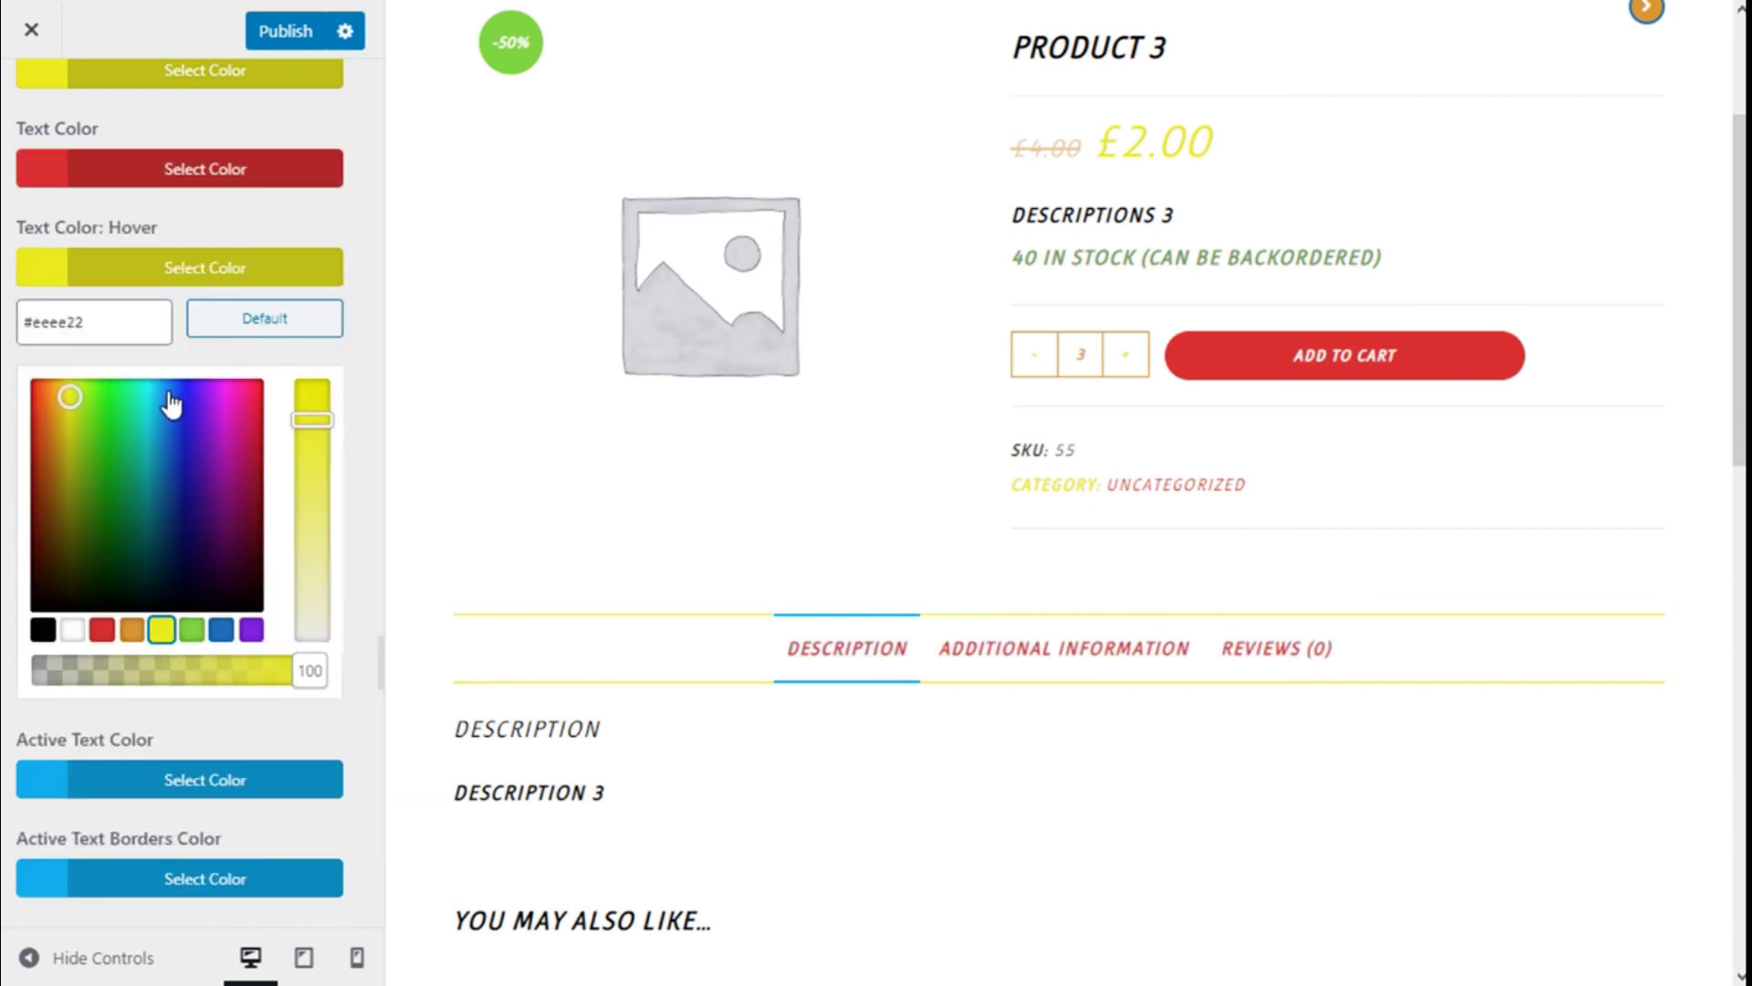
{"action": "left_click", "coordinate": [160, 278]}
Set the active tab text and active tab border to orange
{"action": "left_click", "coordinate": [145, 365]}
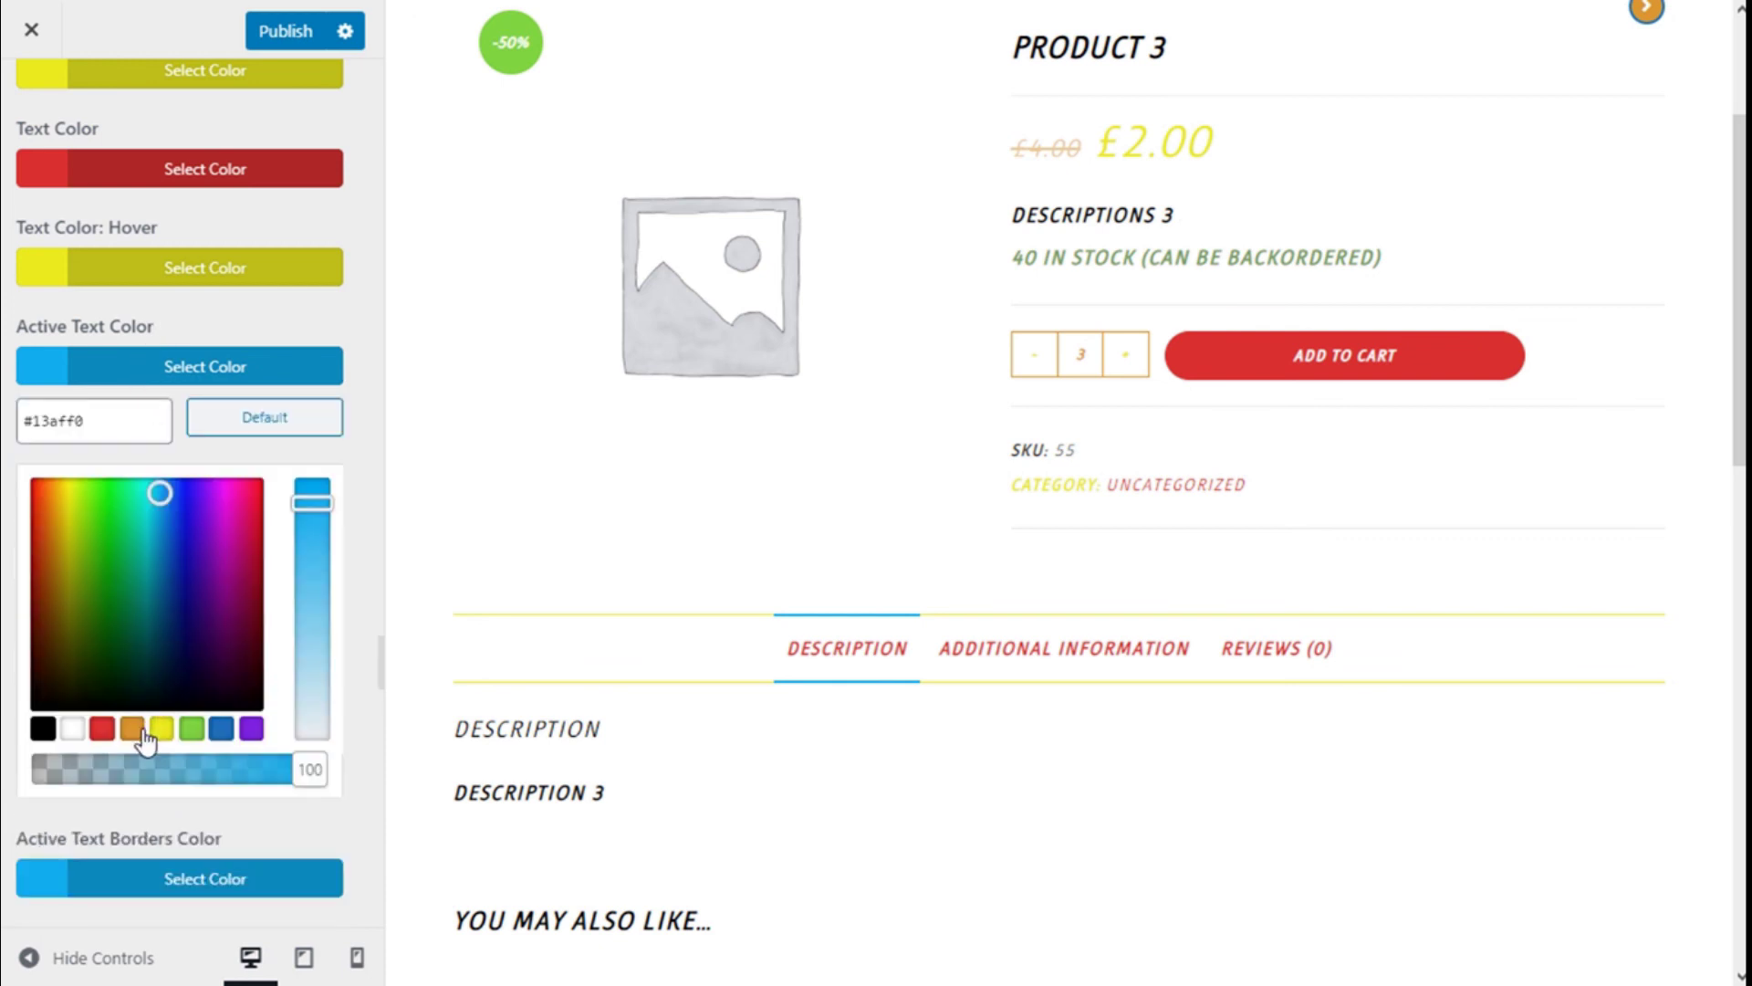
{"action": "left_click", "coordinate": [132, 728]}
{"action": "left_click", "coordinate": [270, 370]}
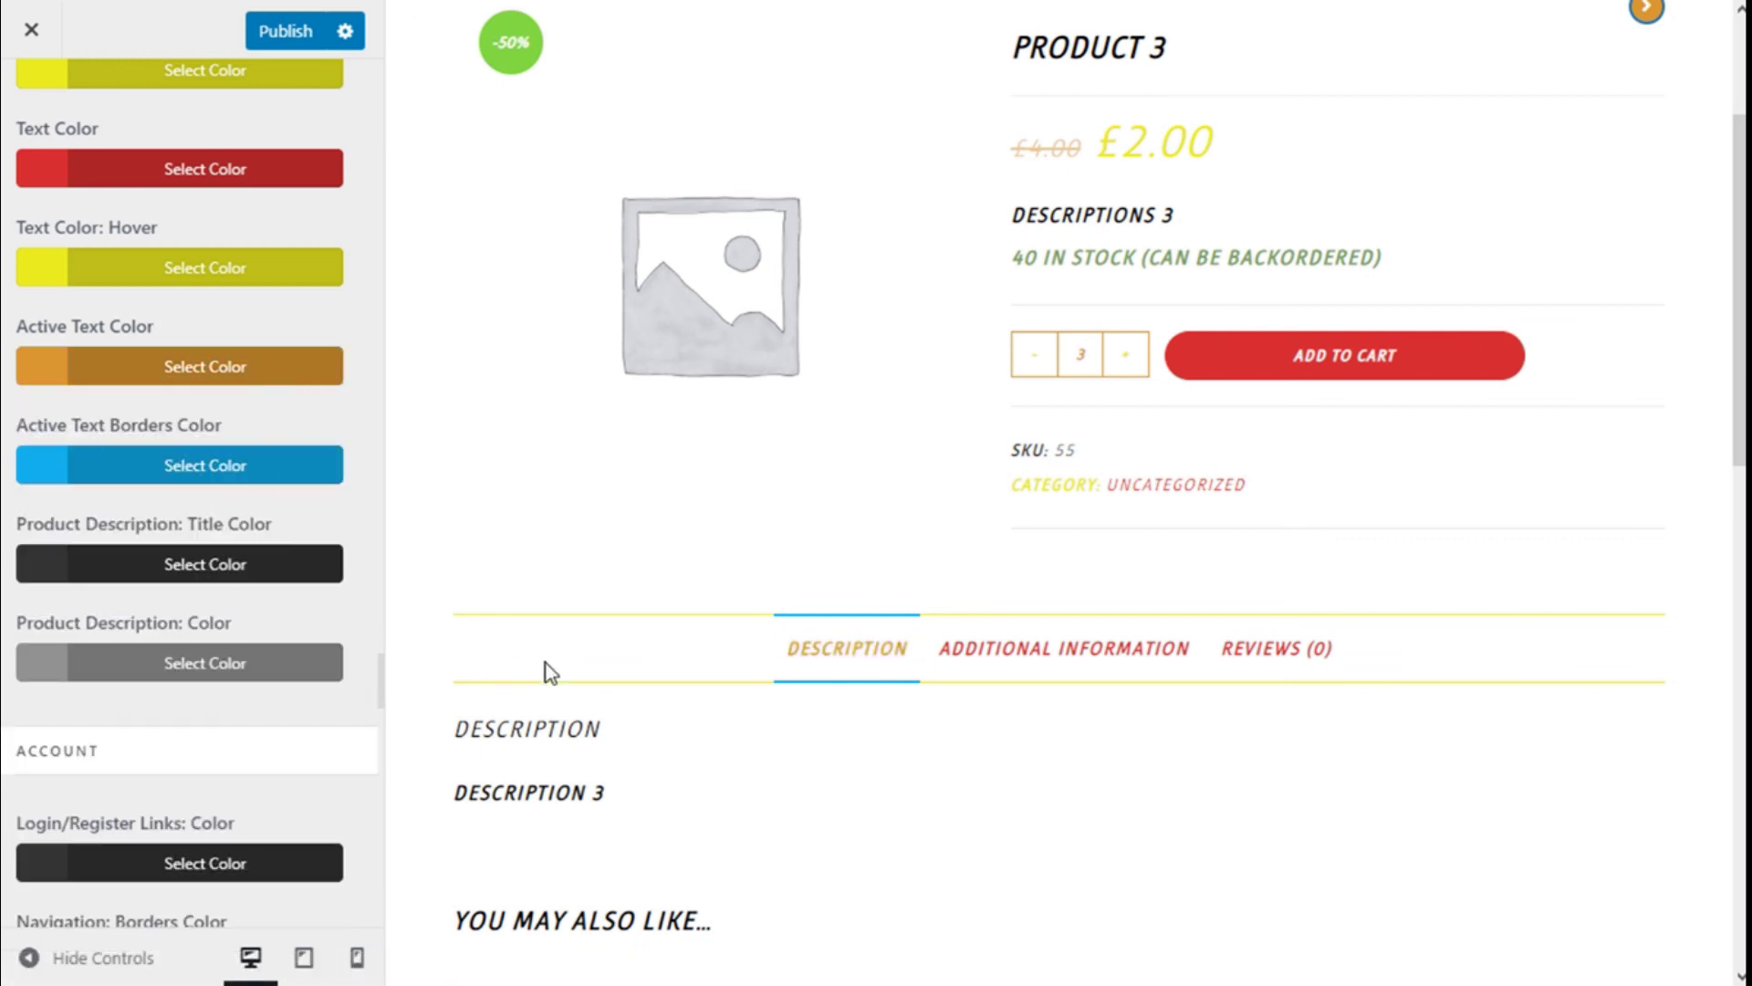
{"action": "left_click", "coordinate": [196, 456]}
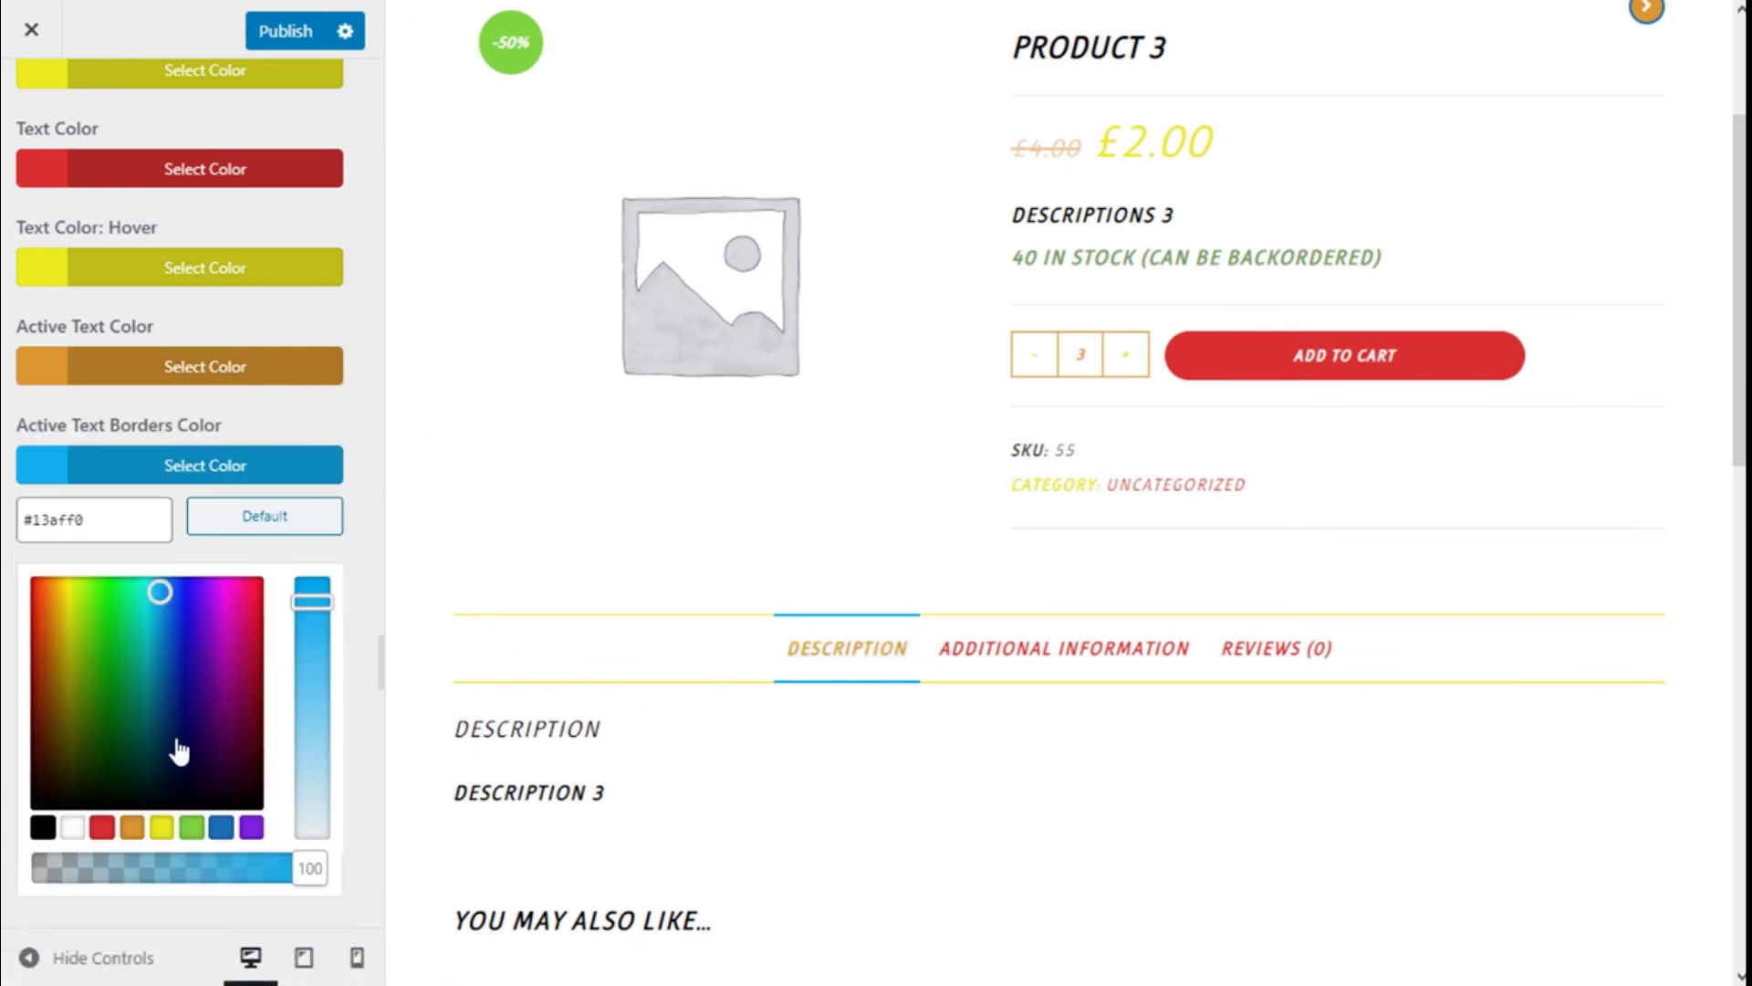
{"action": "left_click", "coordinate": [133, 826]}
{"action": "left_click", "coordinate": [216, 465]}
Make the Description title and the product description text yellow
{"action": "scroll", "coordinate": [228, 457], "scroll_direction": "down", "scroll_amount": 2}
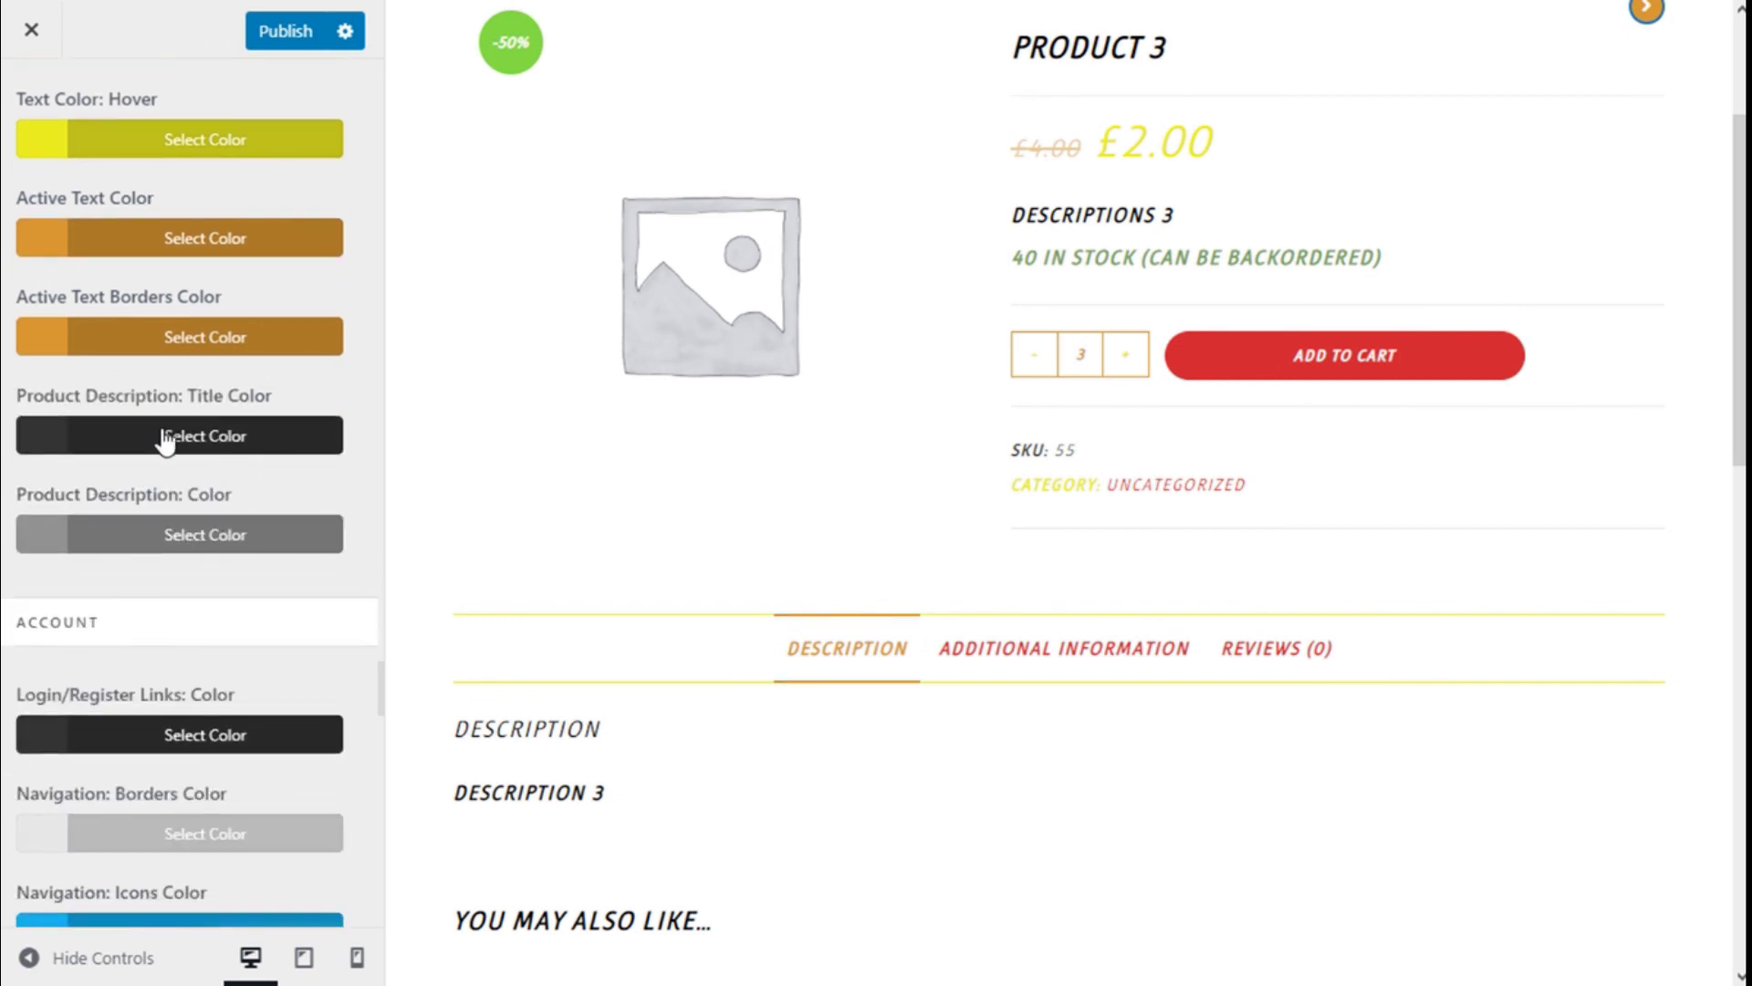
{"action": "left_click", "coordinate": [176, 438]}
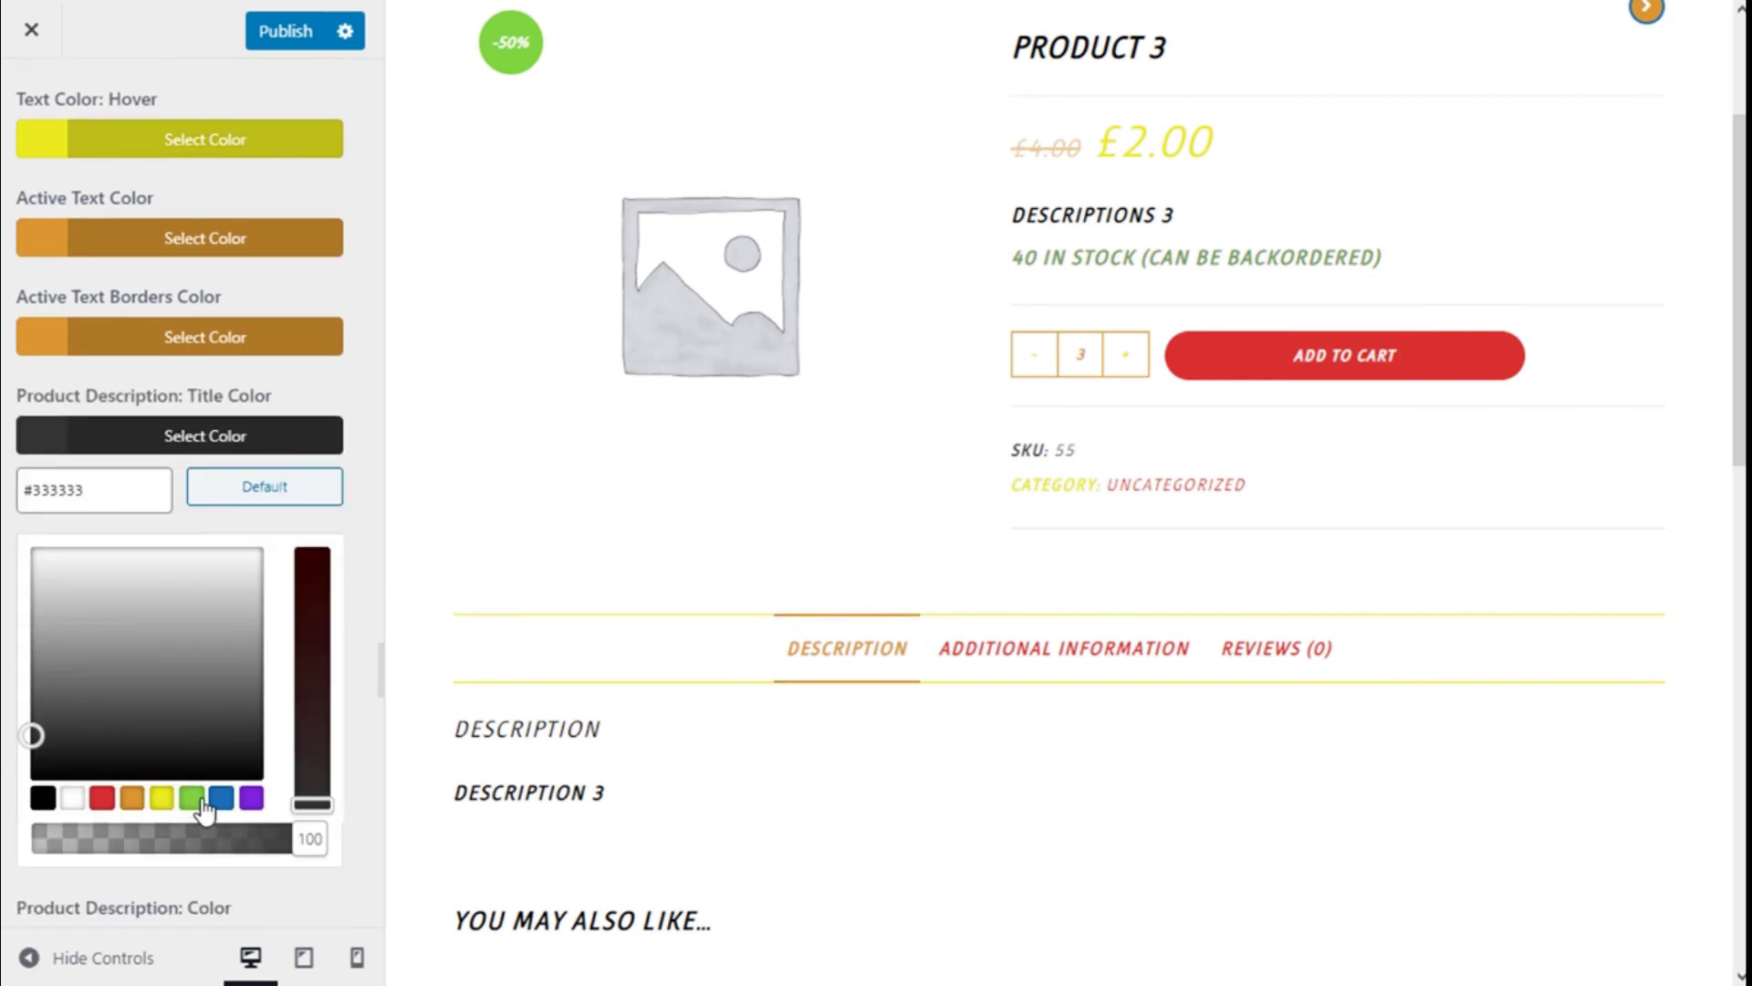
{"action": "left_click", "coordinate": [163, 800]}
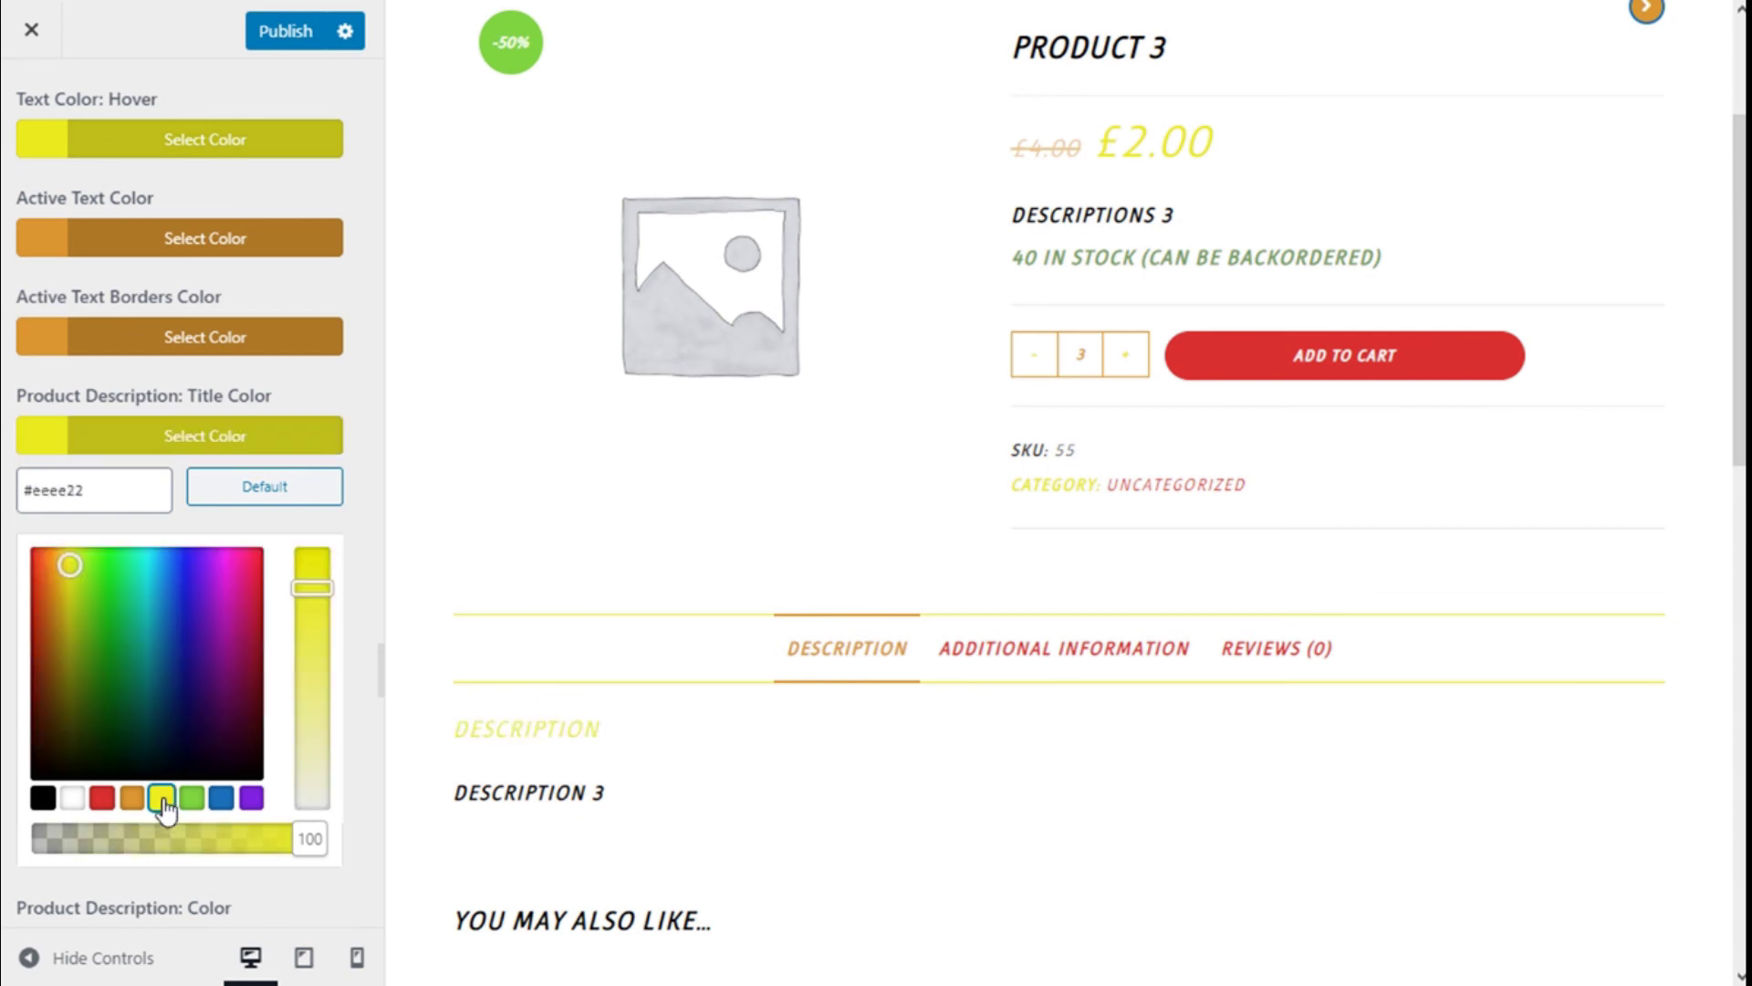
{"action": "scroll", "coordinate": [195, 508], "scroll_direction": "down", "scroll_amount": 2}
{"action": "left_click", "coordinate": [178, 320]}
{"action": "scroll", "coordinate": [213, 419], "scroll_direction": "down", "scroll_amount": 1}
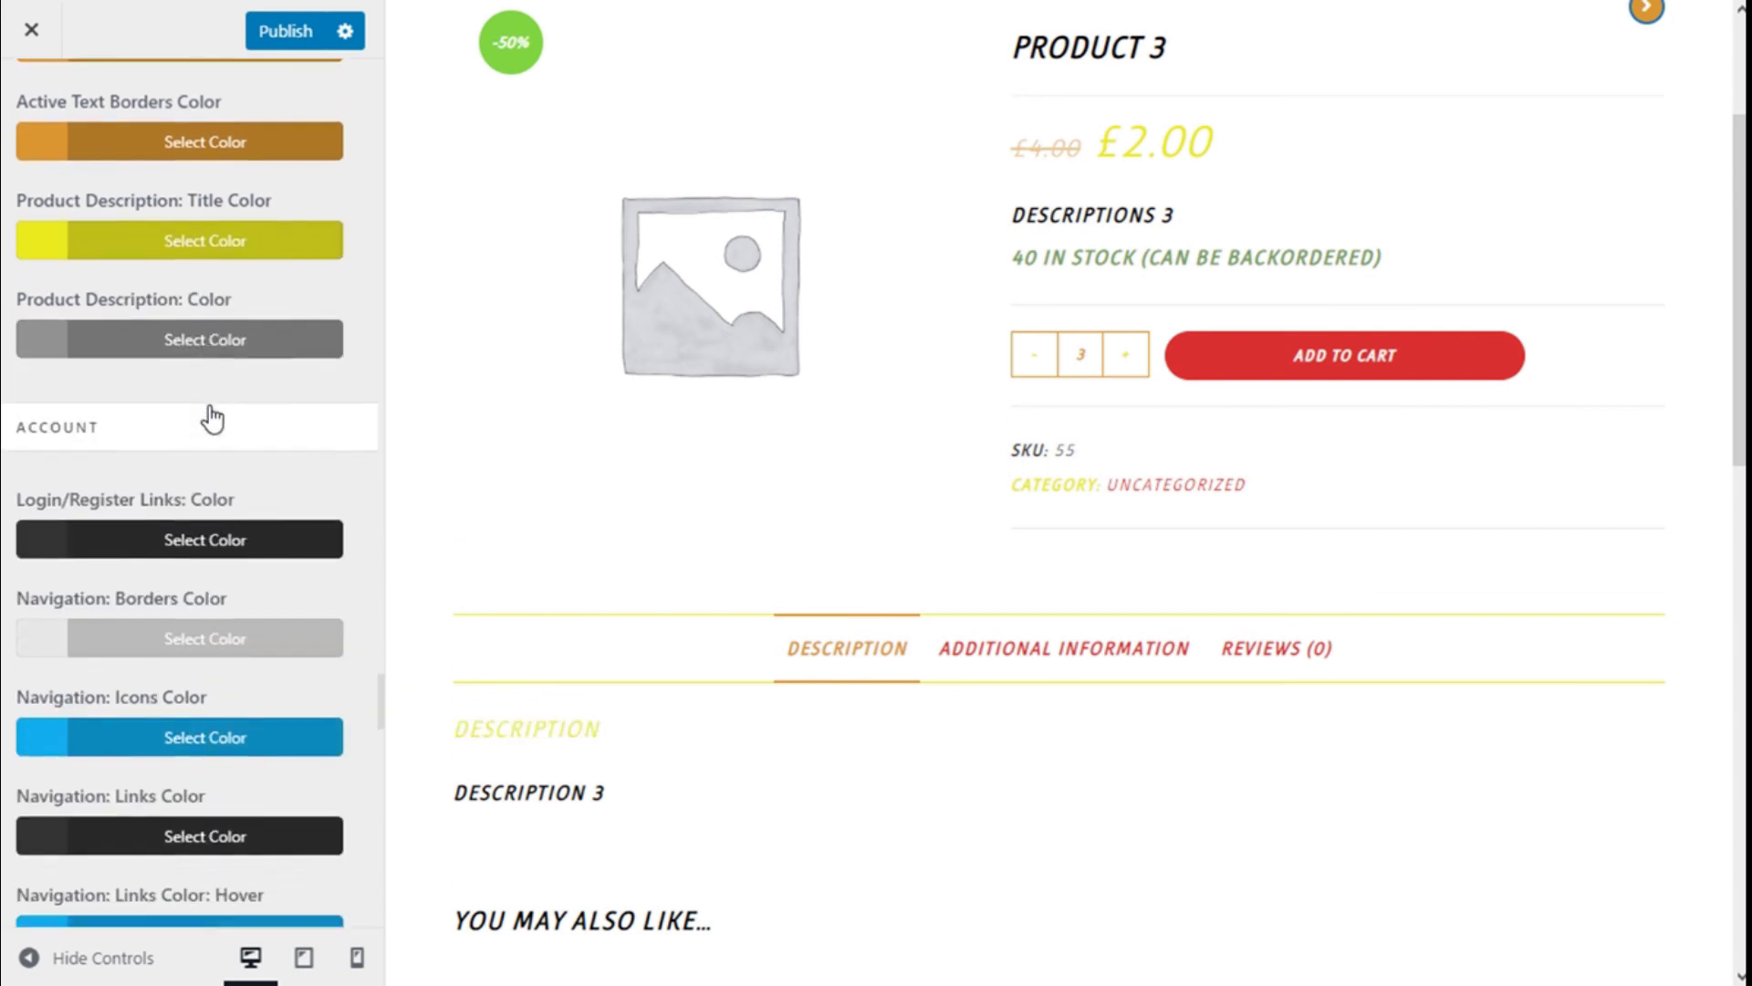
{"action": "left_click", "coordinate": [203, 279]}
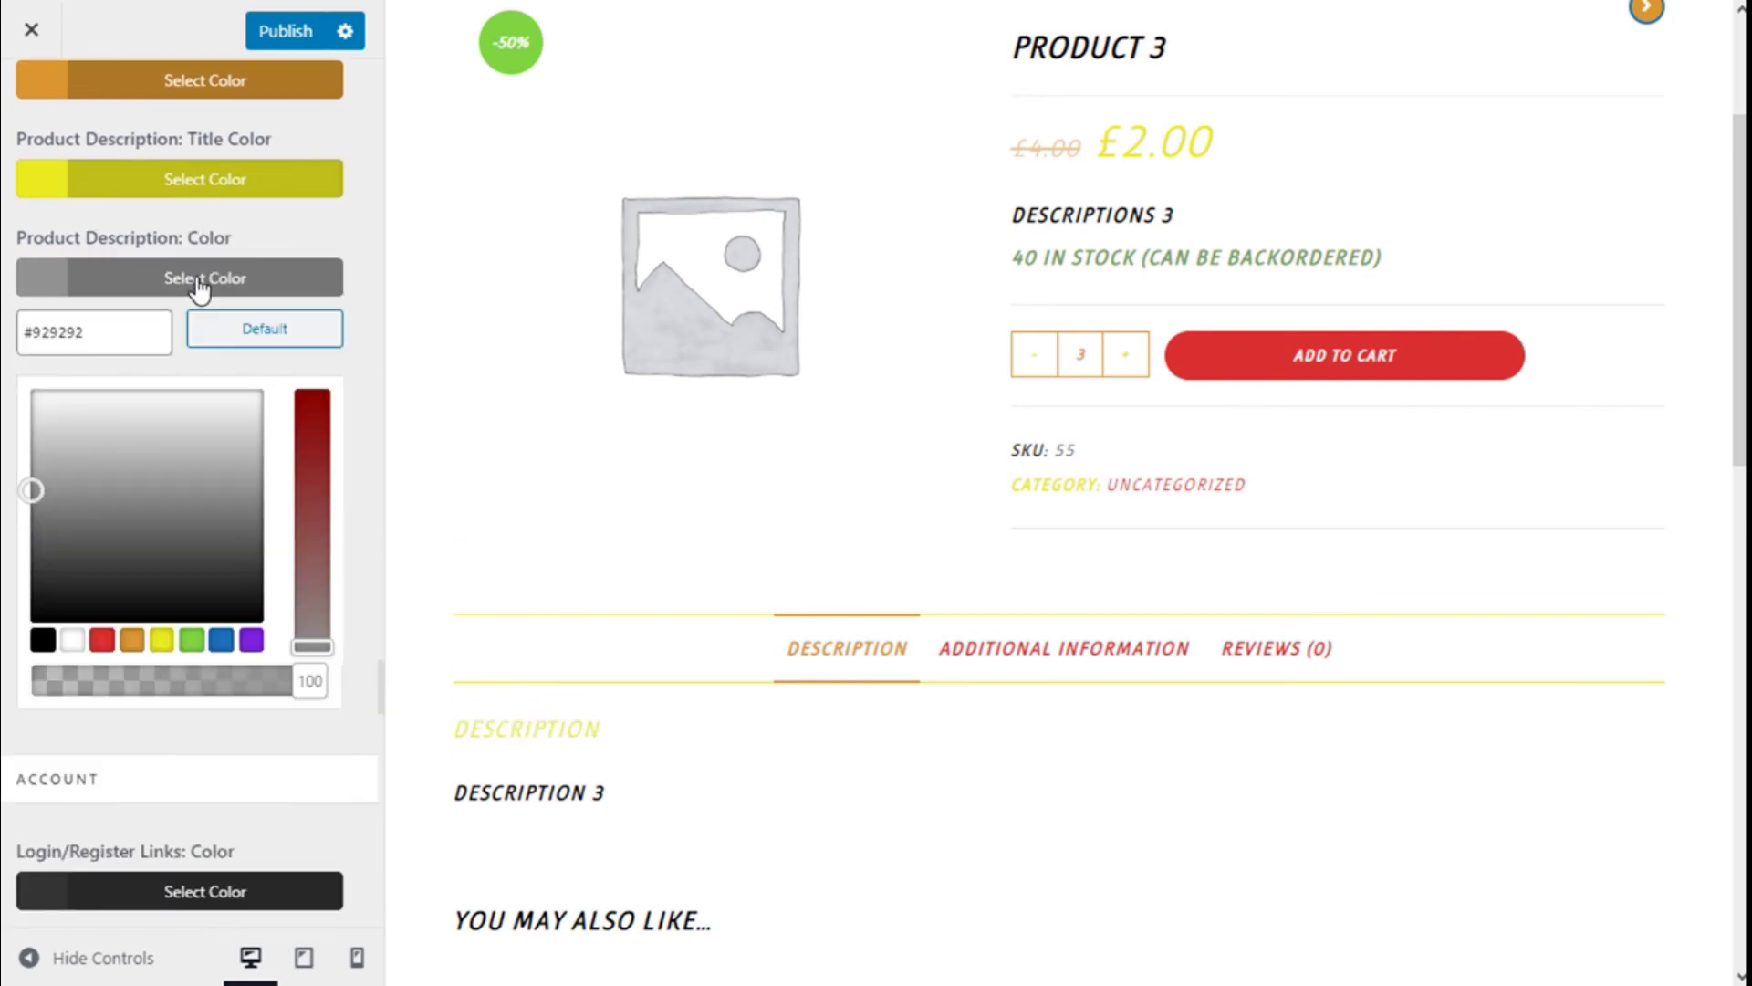
{"action": "left_click", "coordinate": [162, 640]}
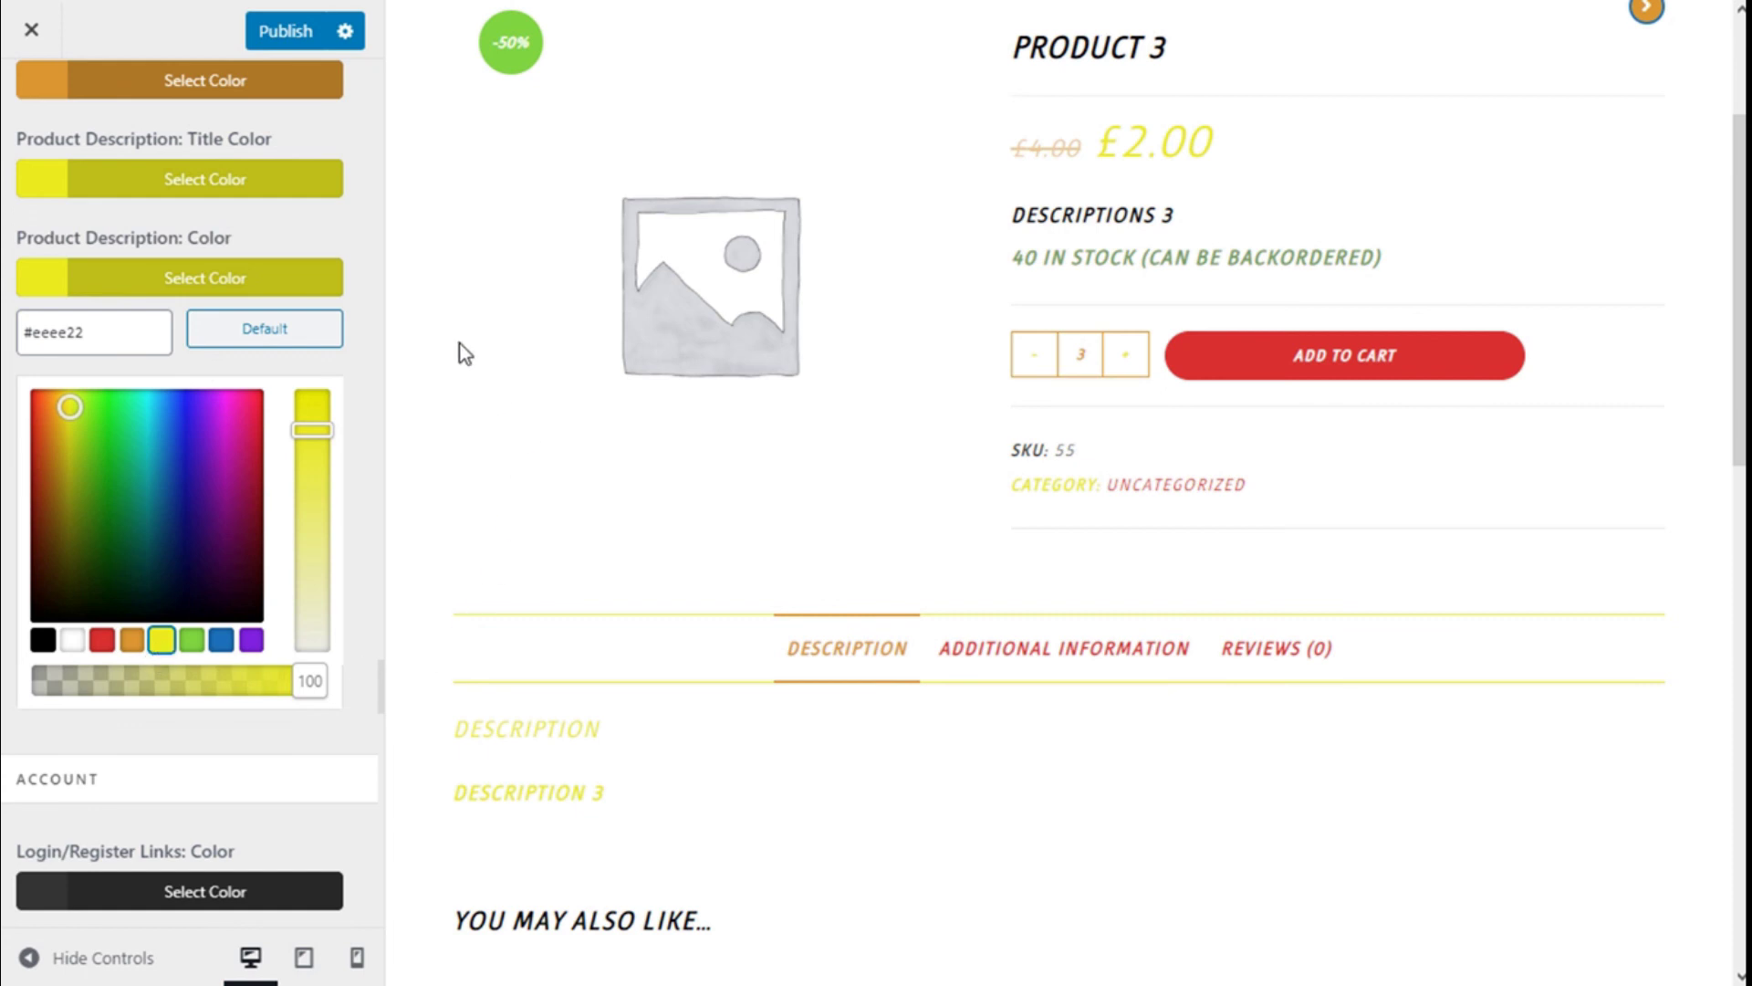
{"action": "left_click", "coordinate": [321, 291]}
{"action": "scroll", "coordinate": [321, 301], "scroll_direction": "down", "scroll_amount": 2}
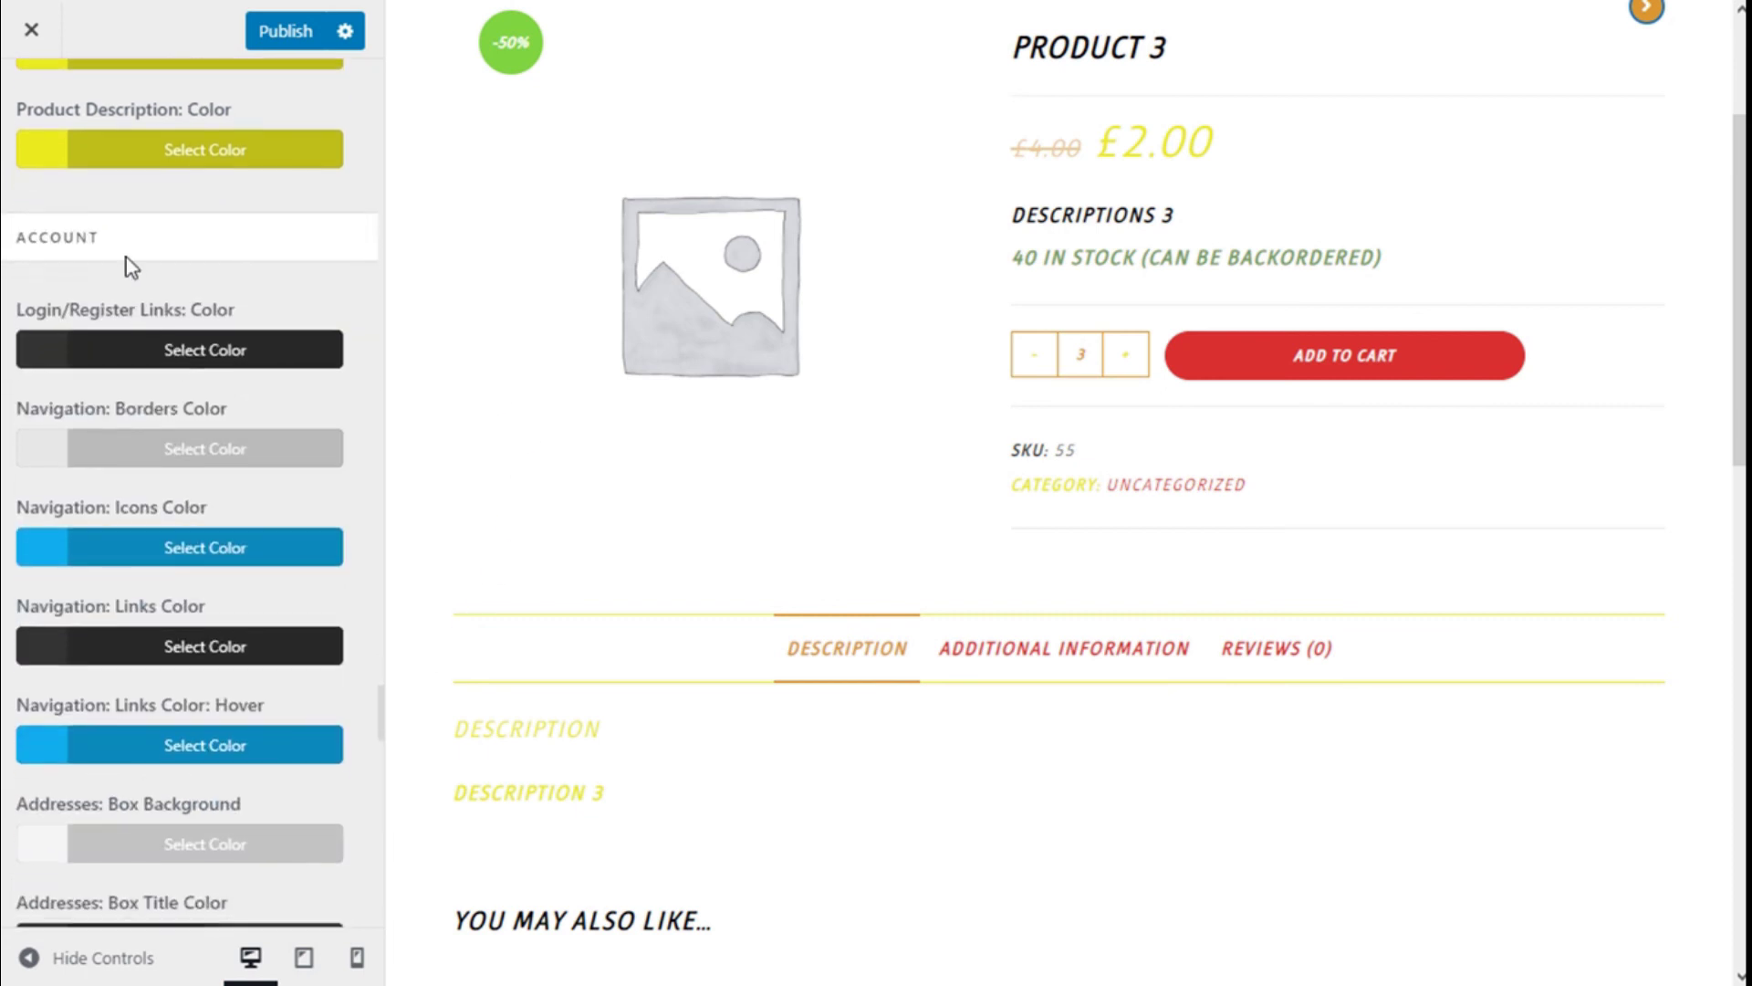
Publish the Advanced Styling colour changes from the Customizer
{"action": "scroll", "coordinate": [222, 383], "scroll_direction": "down", "scroll_amount": 10}
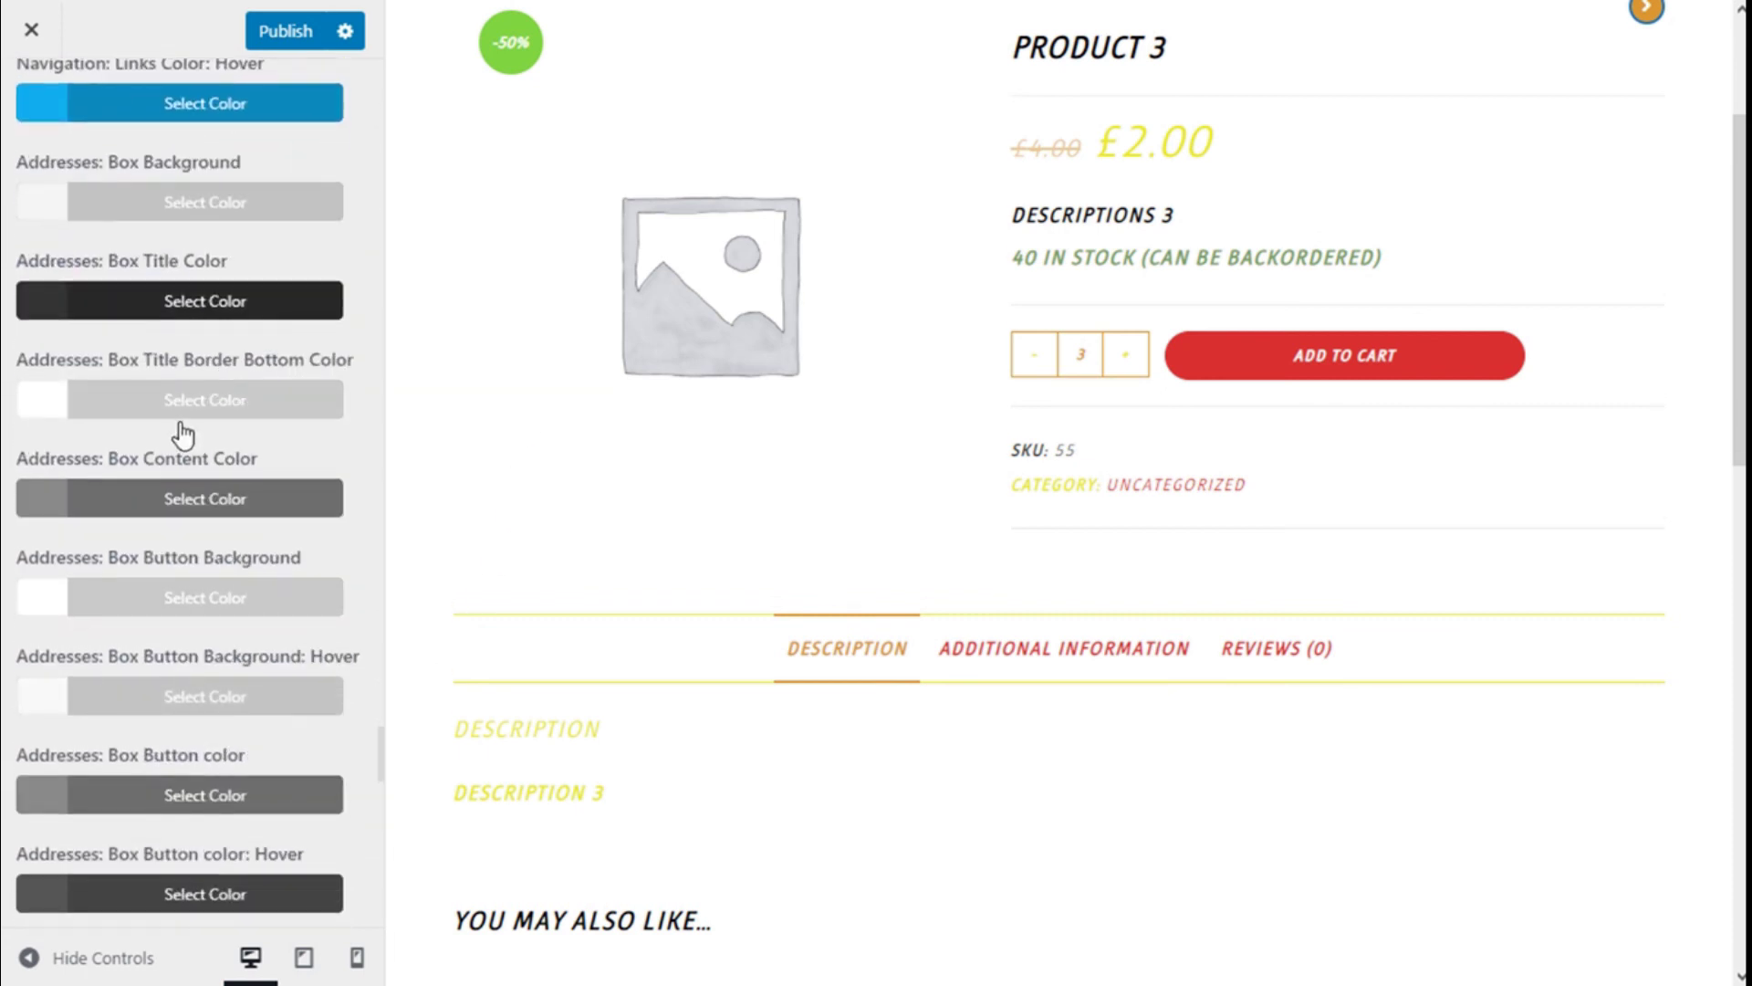
{"action": "scroll", "coordinate": [106, 501], "scroll_direction": "down", "scroll_amount": 2}
{"action": "scroll", "coordinate": [273, 548], "scroll_direction": "up", "scroll_amount": 12}
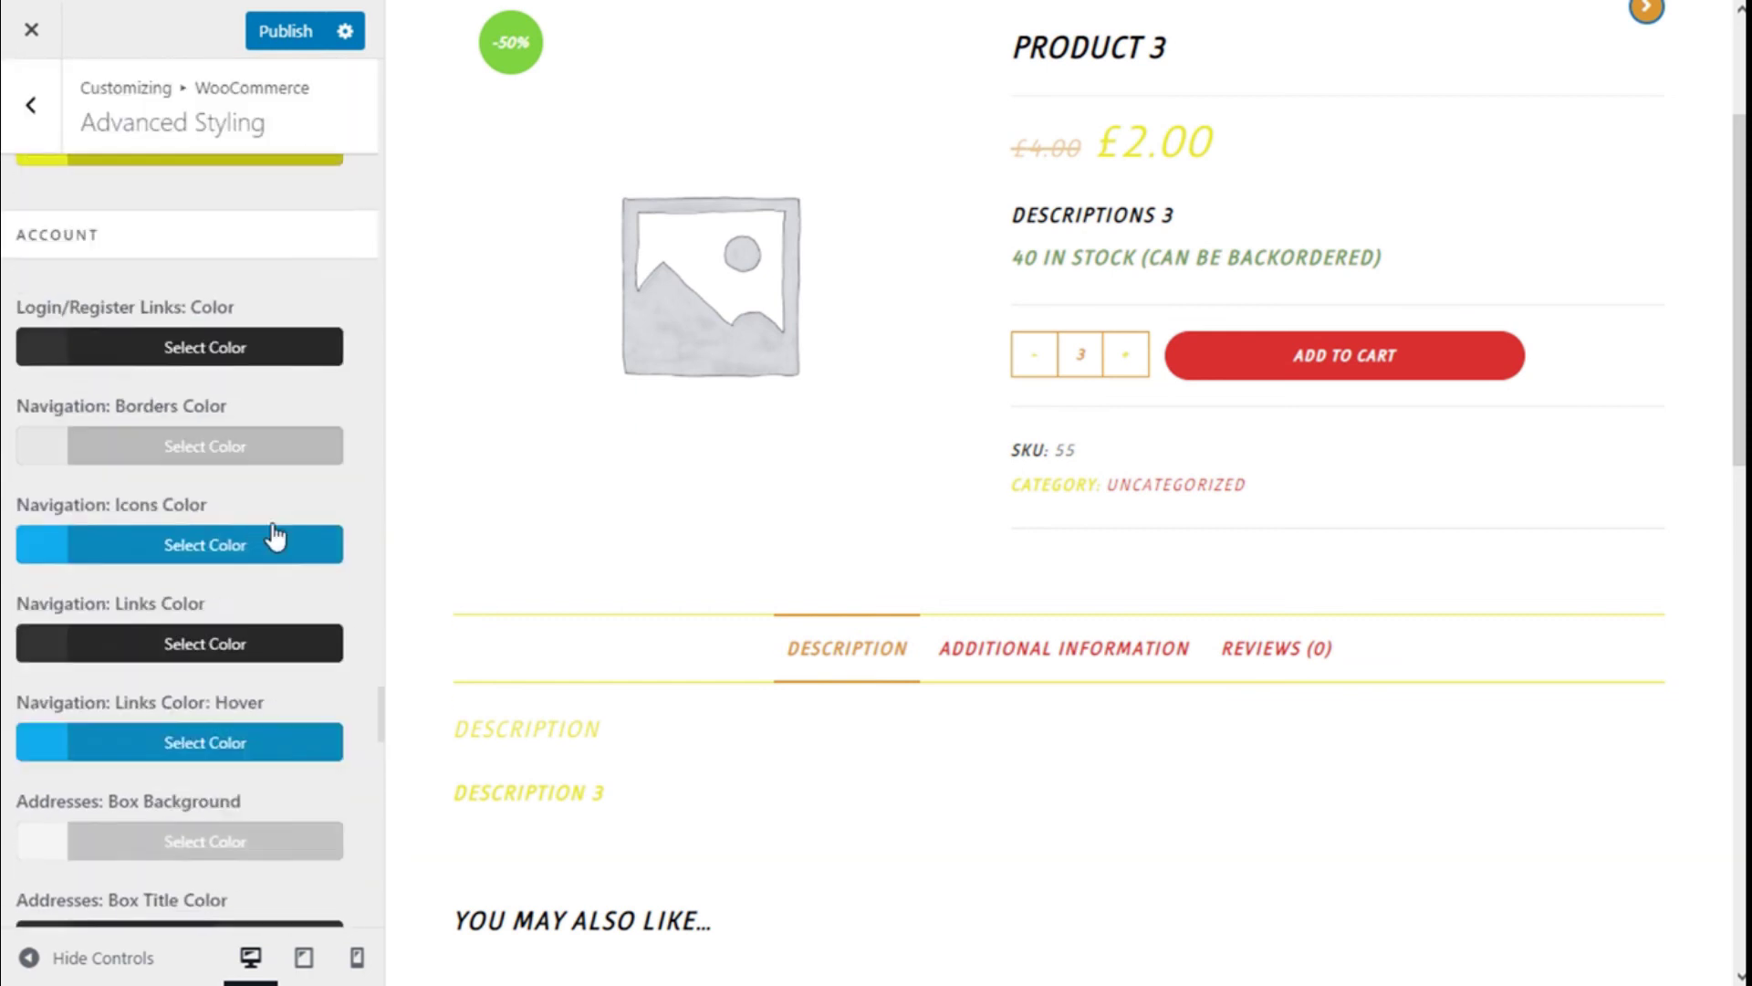
{"action": "scroll", "coordinate": [1116, 587], "scroll_direction": "up", "scroll_amount": 3}
{"action": "scroll", "coordinate": [1124, 592], "scroll_direction": "down", "scroll_amount": 5}
{"action": "scroll", "coordinate": [1124, 593], "scroll_direction": "up", "scroll_amount": 3}
{"action": "scroll", "coordinate": [577, 340], "scroll_direction": "up", "scroll_amount": 2}
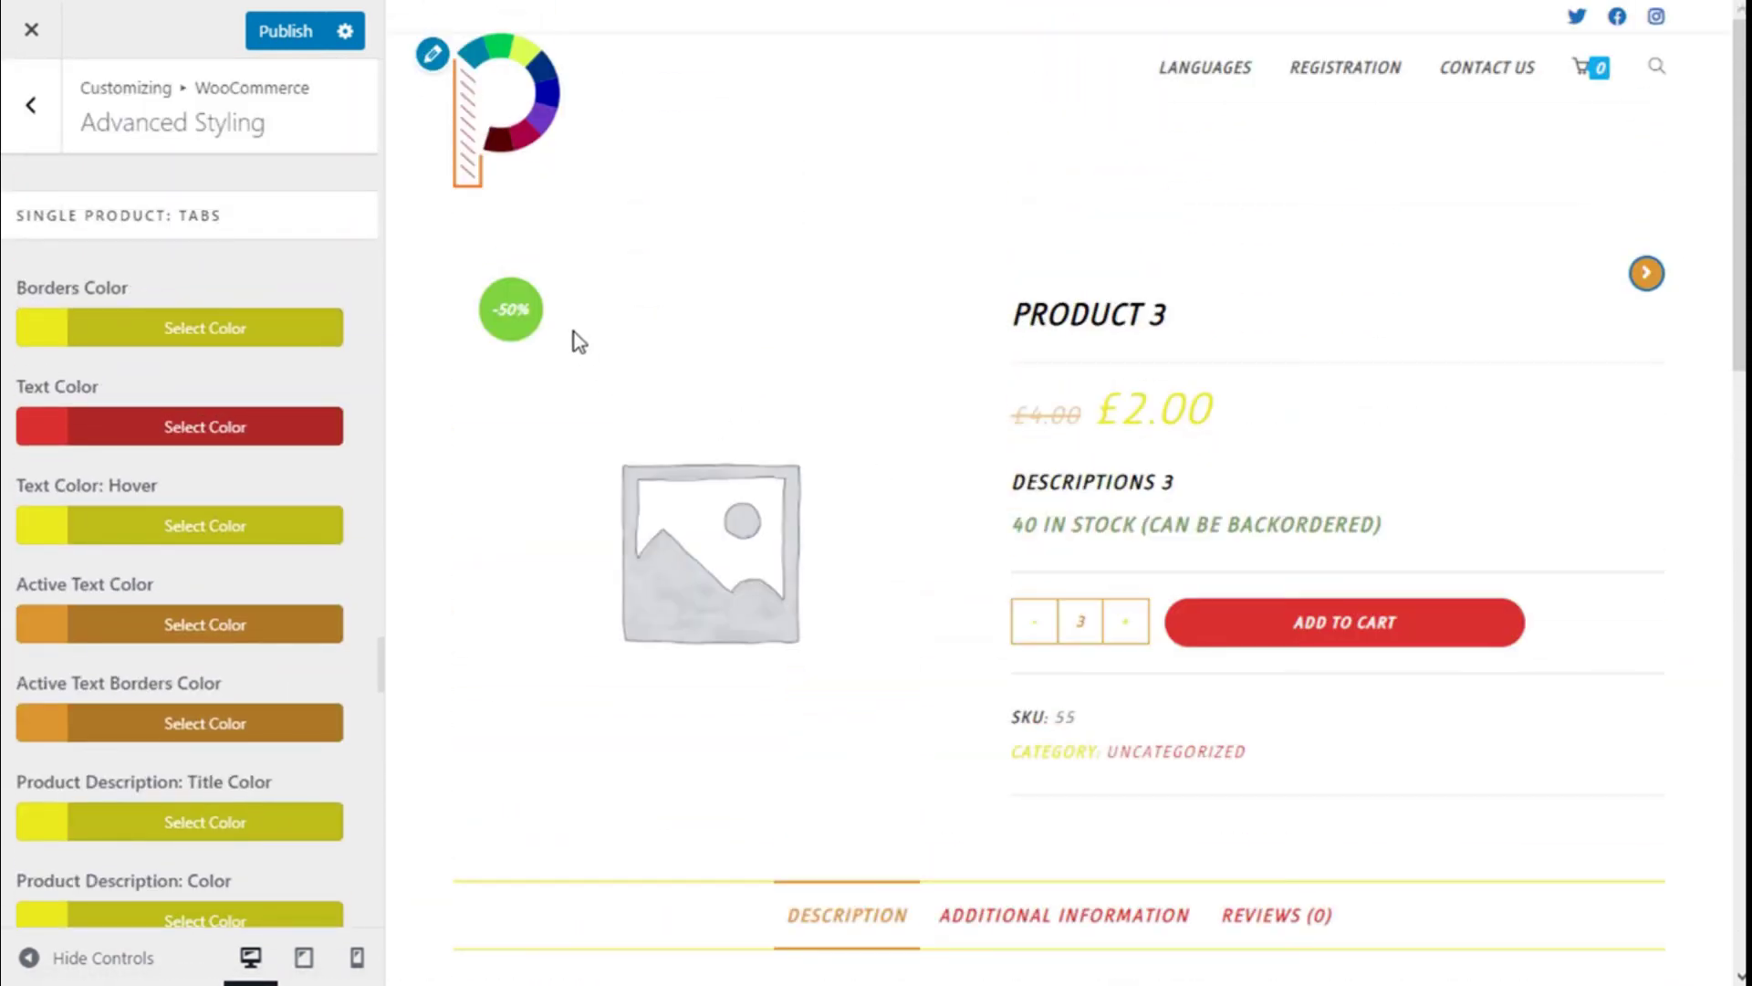
{"action": "left_click", "coordinate": [290, 31]}
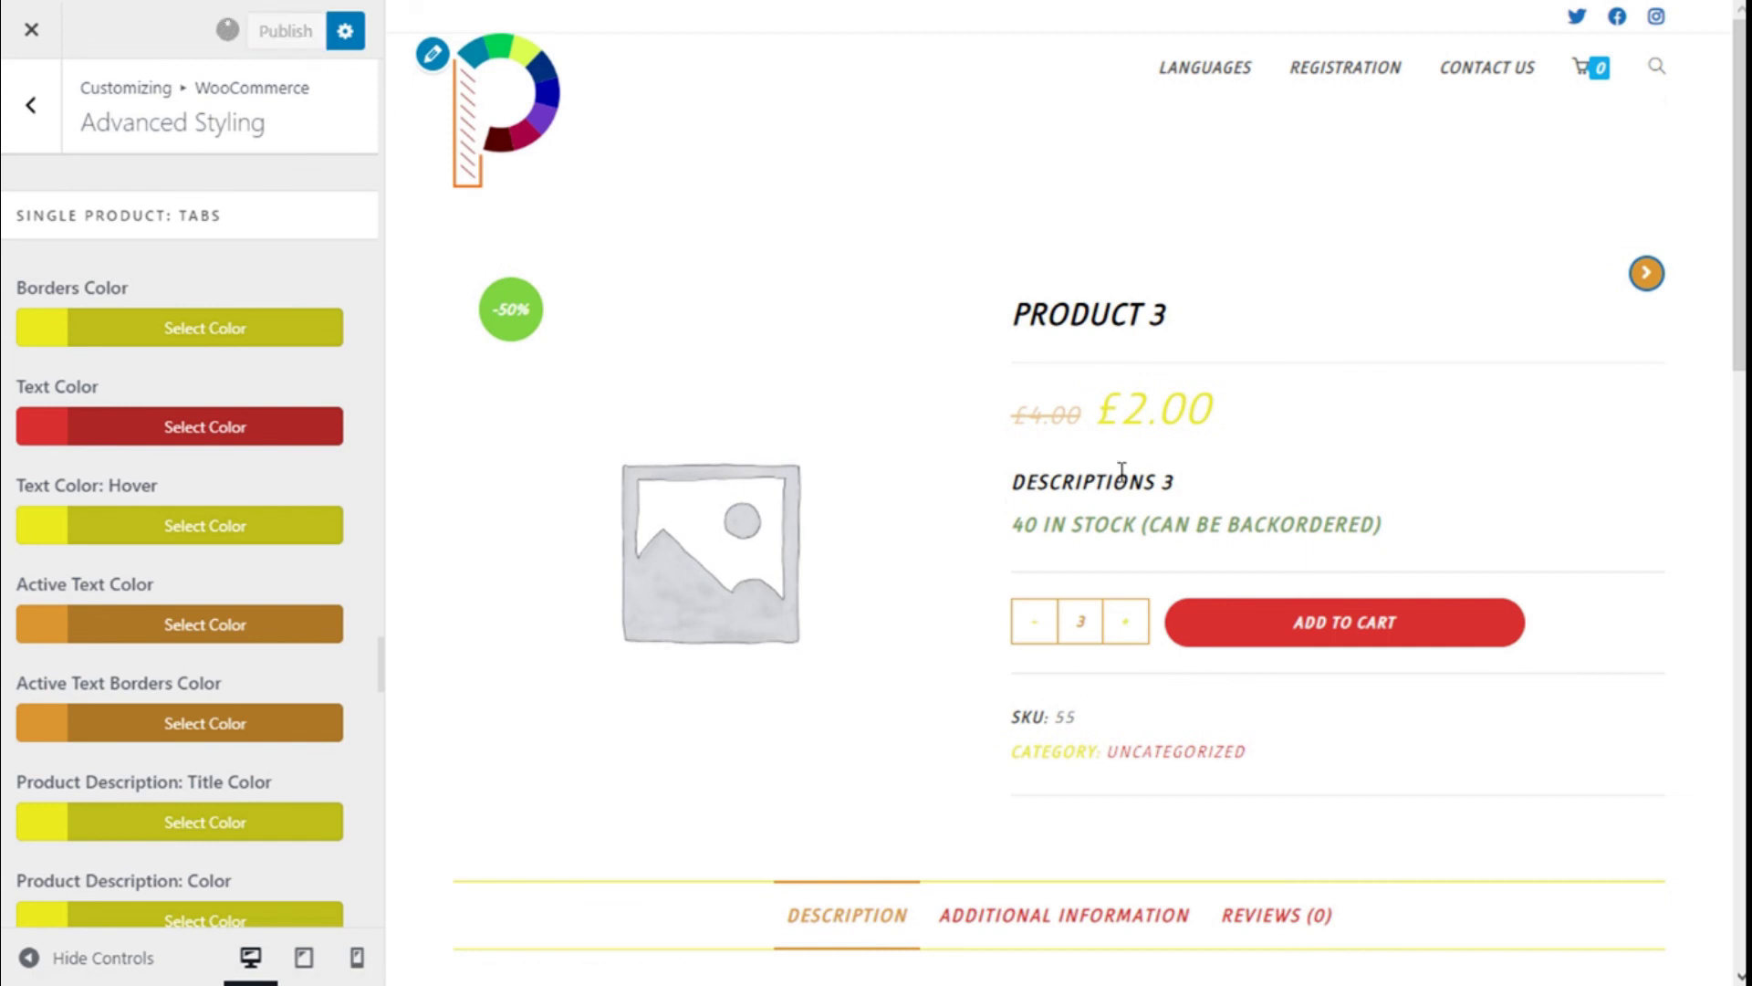